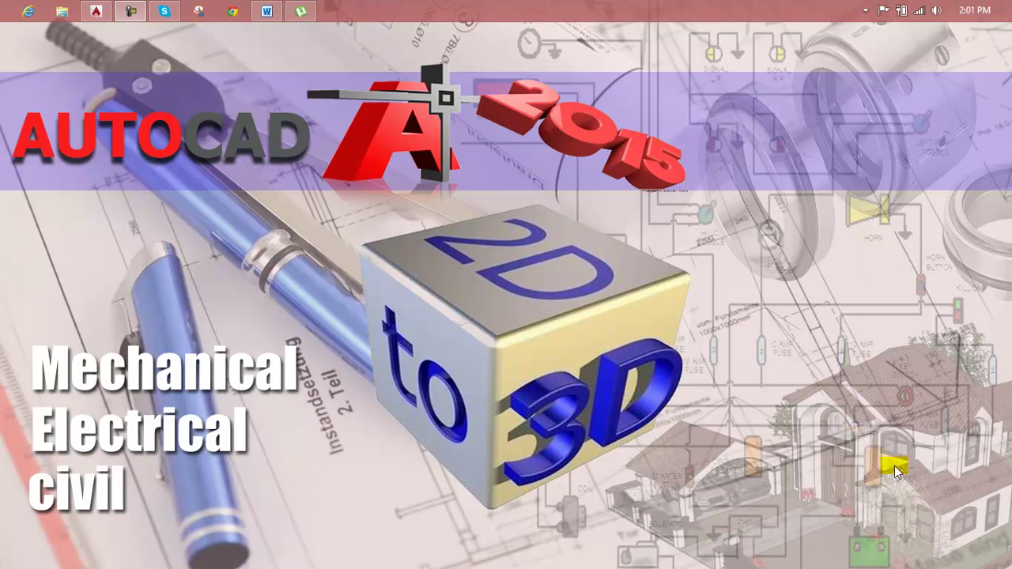
- Show the Lesson 96 lighting outline in Word, then switch to the AutoCAD drawing
left_click(269, 10)
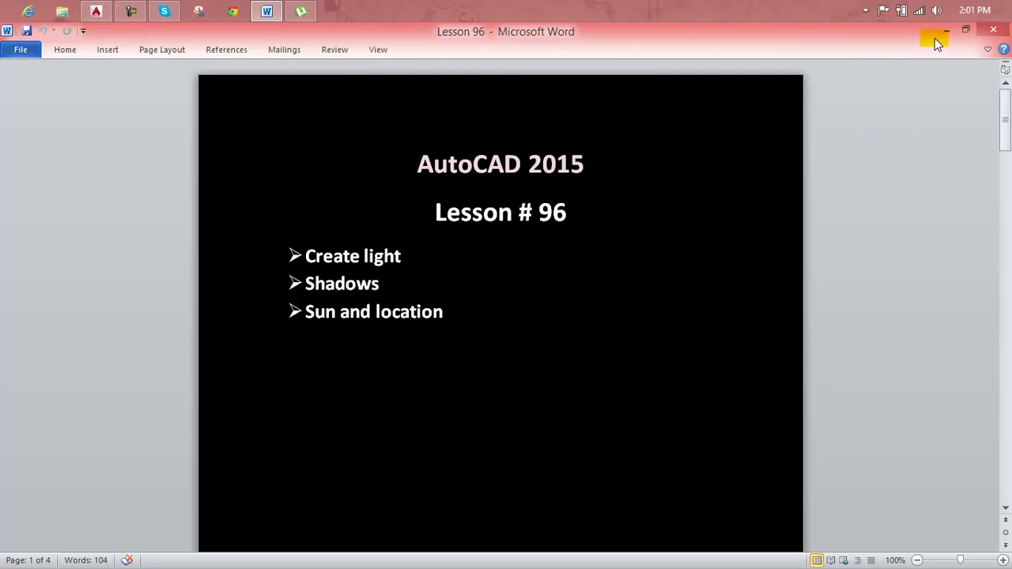
left_click(96, 11)
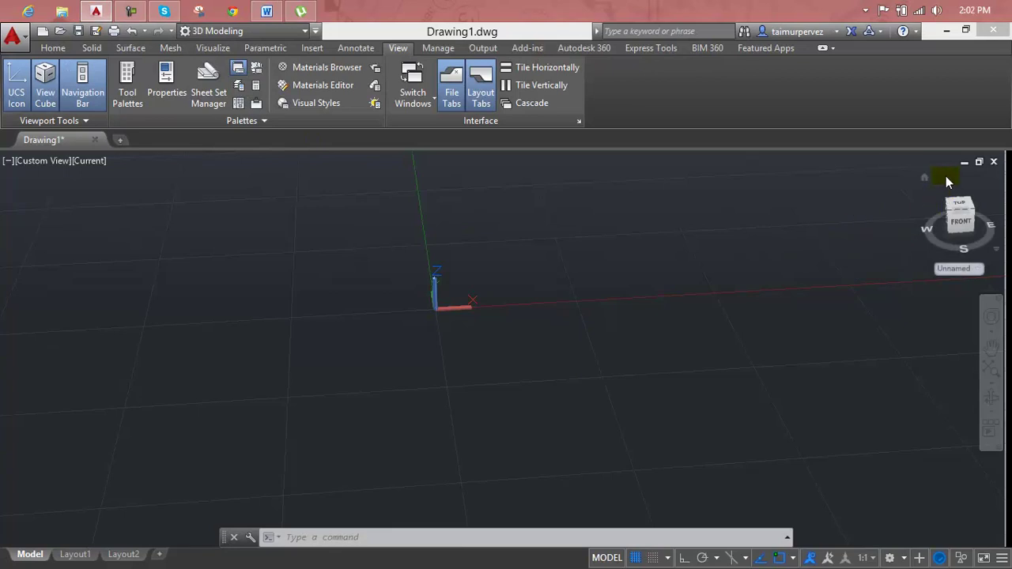
- Close Drawing1 without saving and start a new blank drawing
left_click(994, 162)
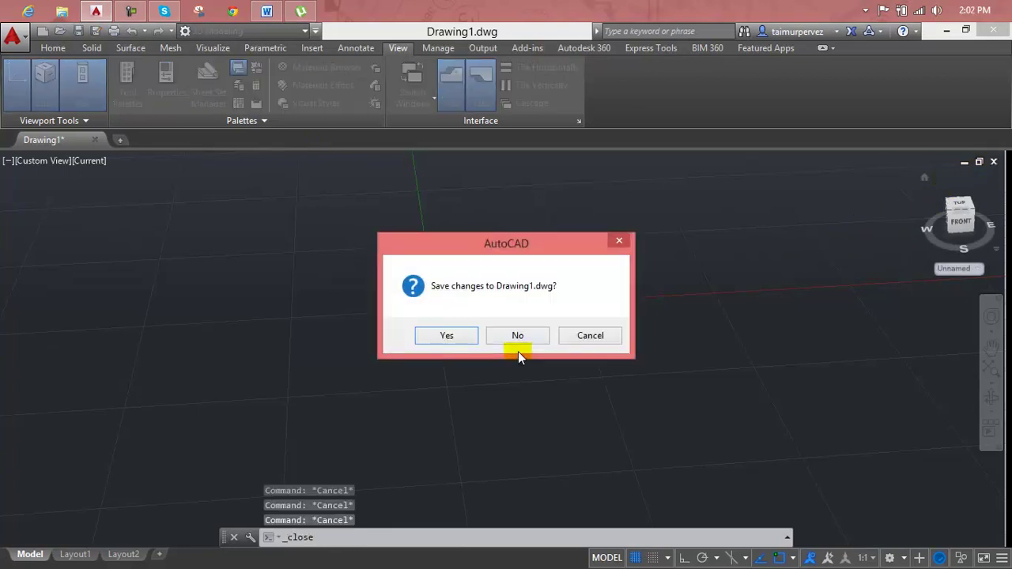
left_click(519, 335)
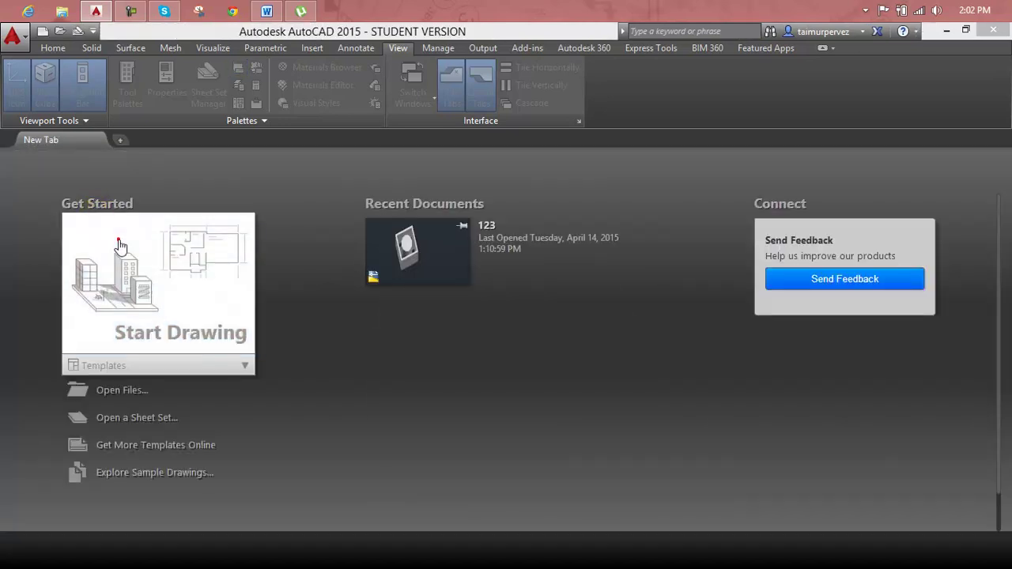
left_click(119, 247)
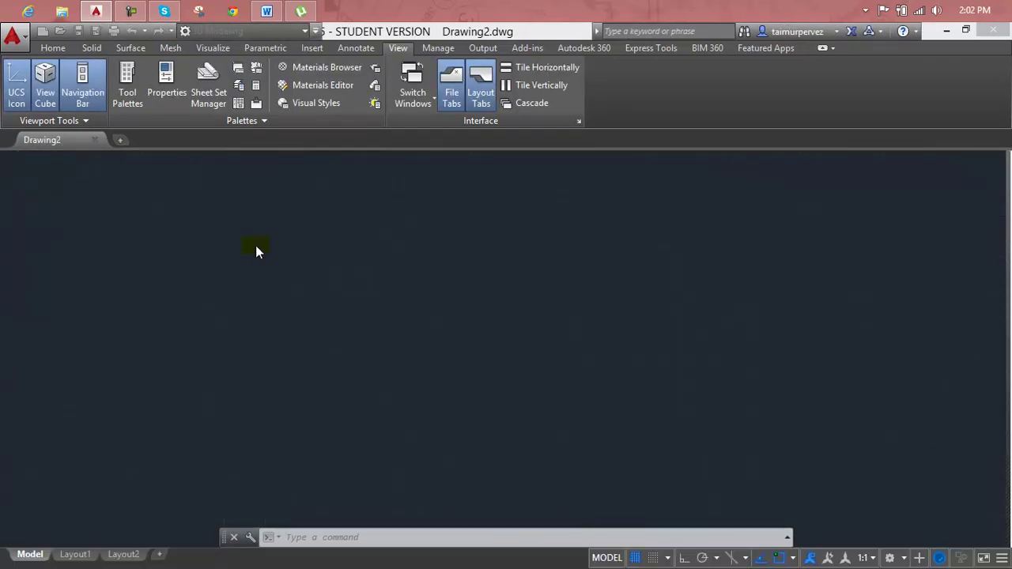
- Set the drawing units to Architectural length with 0'-0" precision
key("Escape")
key("Escape")
key("Escape")
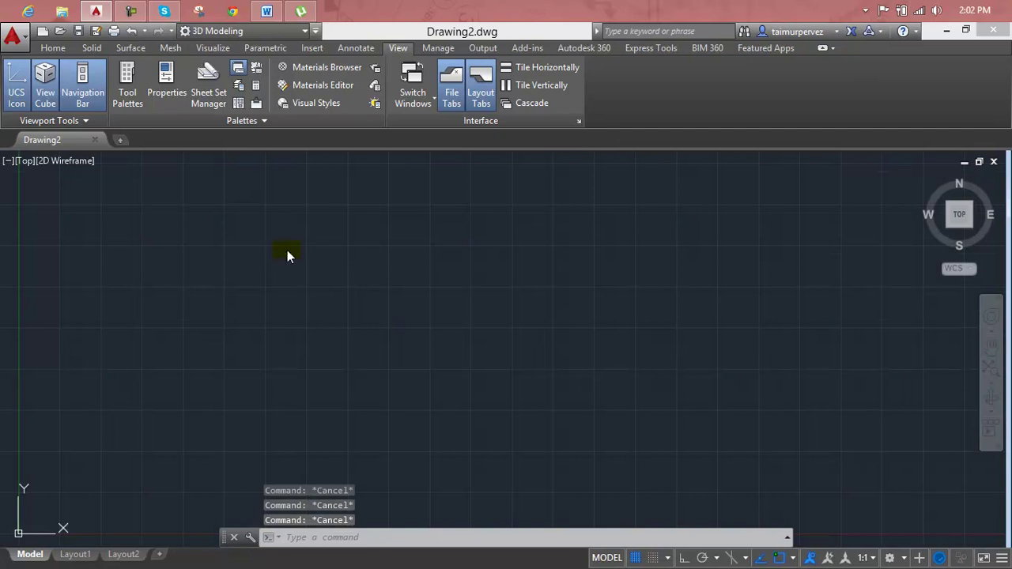
type("UN")
key("Return")
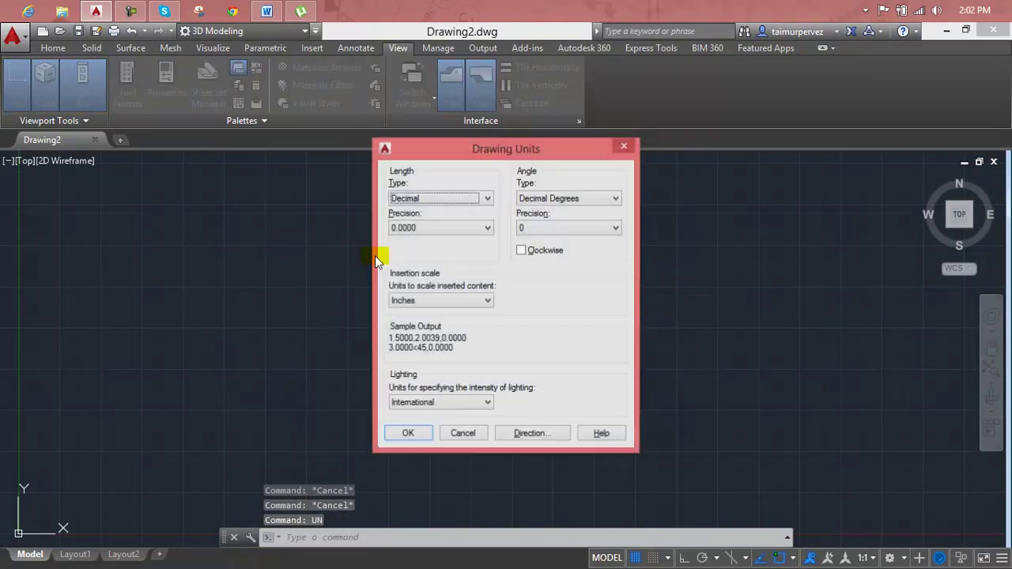
left_click(427, 200)
left_click(427, 212)
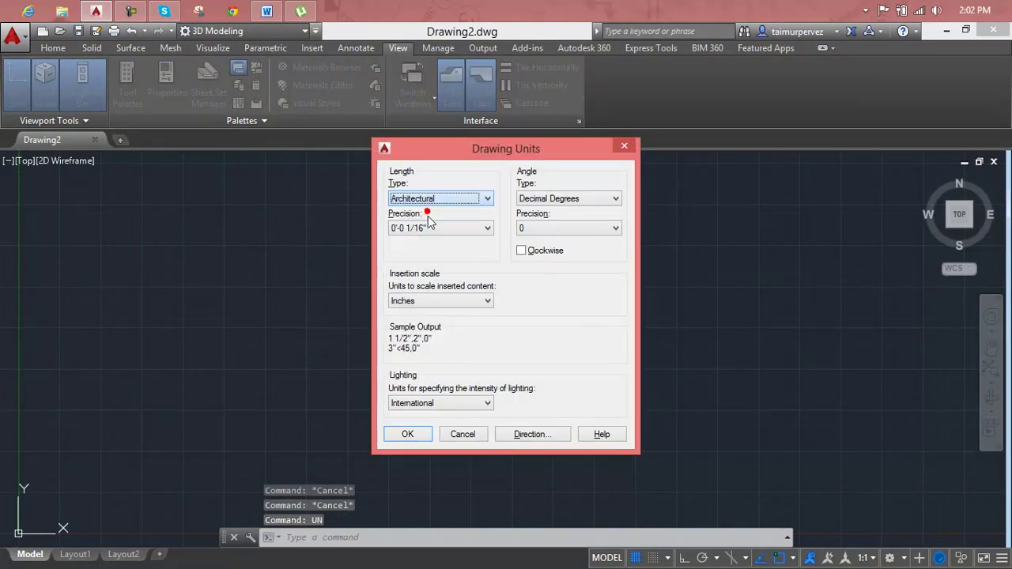
left_click(431, 229)
left_click(439, 237)
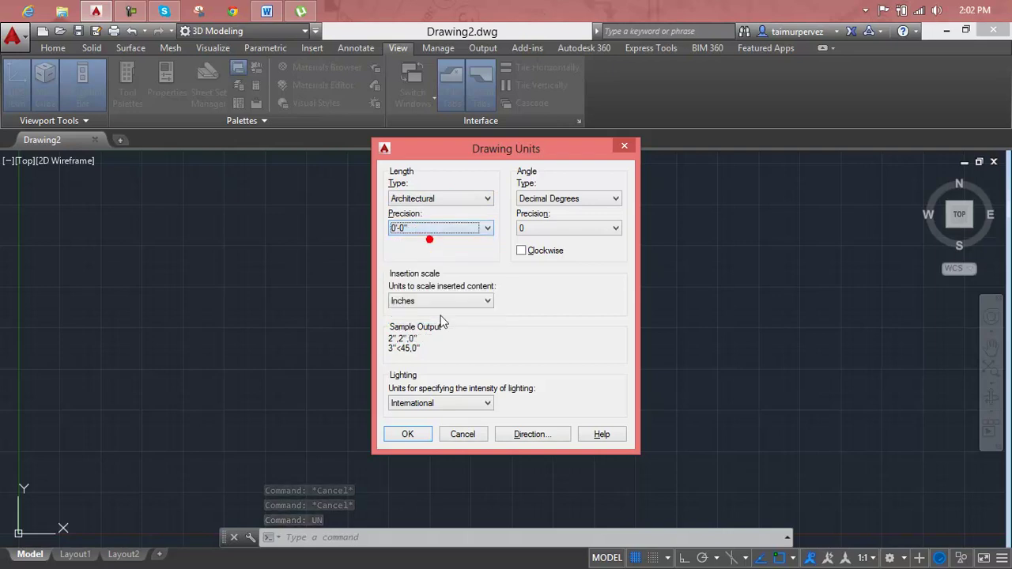
left_click(407, 434)
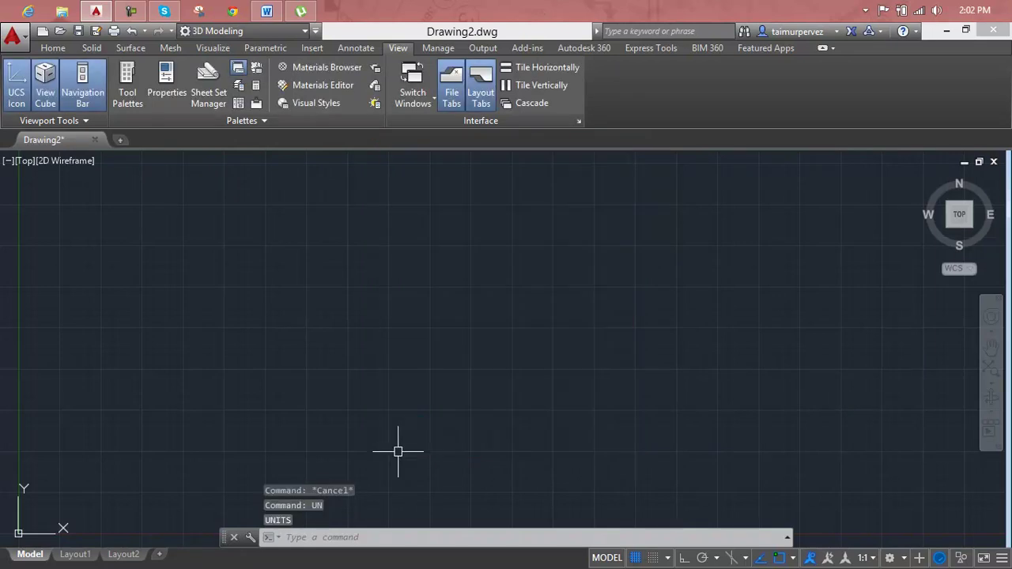
key("Escape")
key("Escape")
key("Escape")
- Draw a large ground rectangle from the top-left to the bottom-right corner
scroll(380, 446, "down", 4)
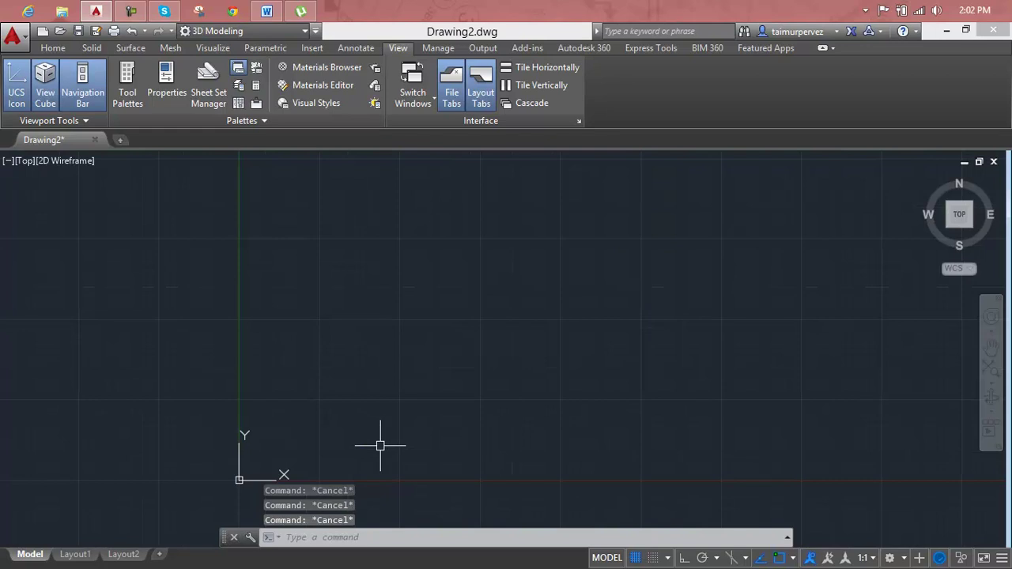
key("Escape")
key("Return")
left_click(64, 190)
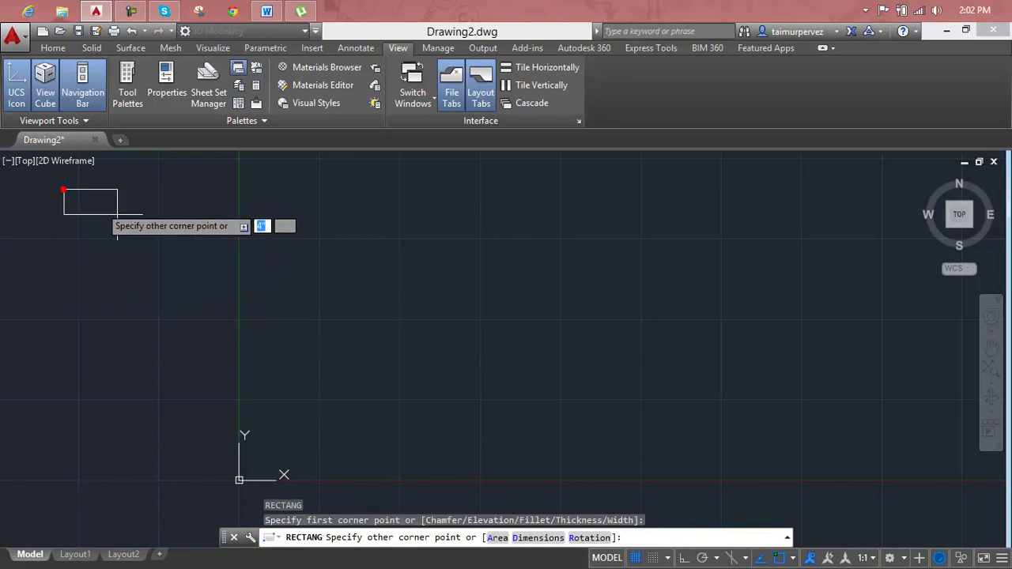
left_click(928, 515)
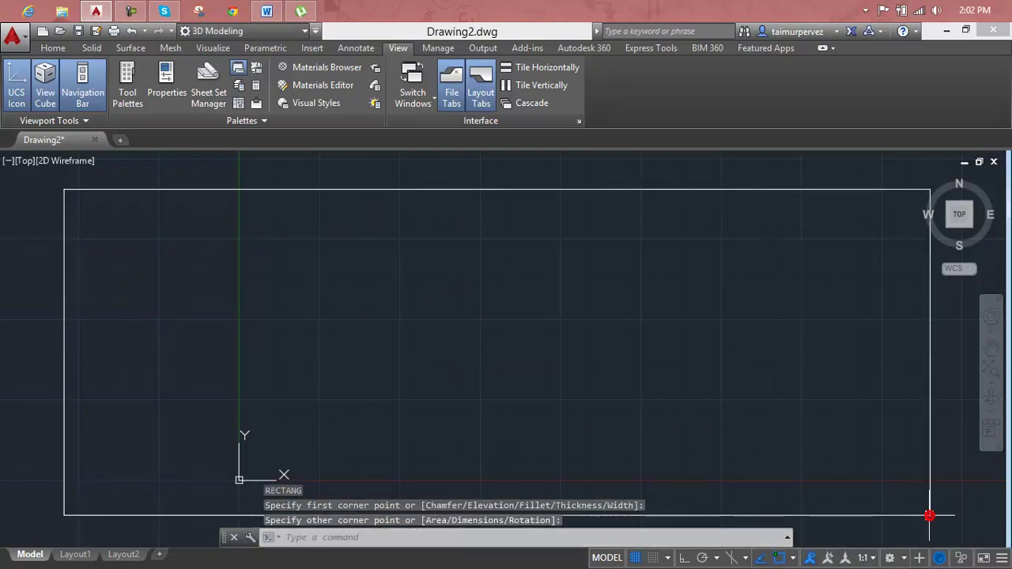
- In the home isometric view, stretch one rectangle edge outward to enlarge it
mouse_move(942, 199)
left_click(926, 179)
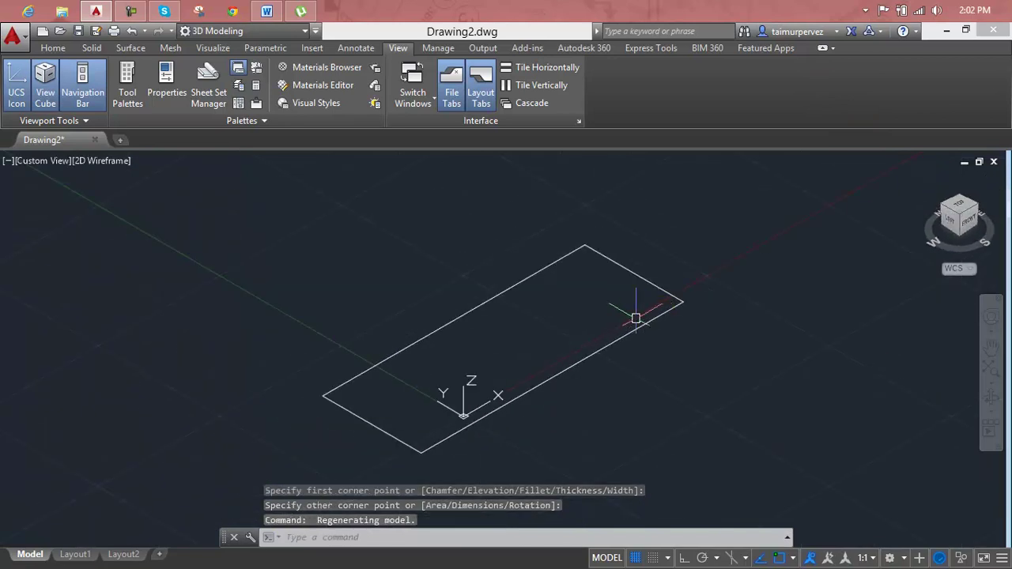
left_click(652, 318)
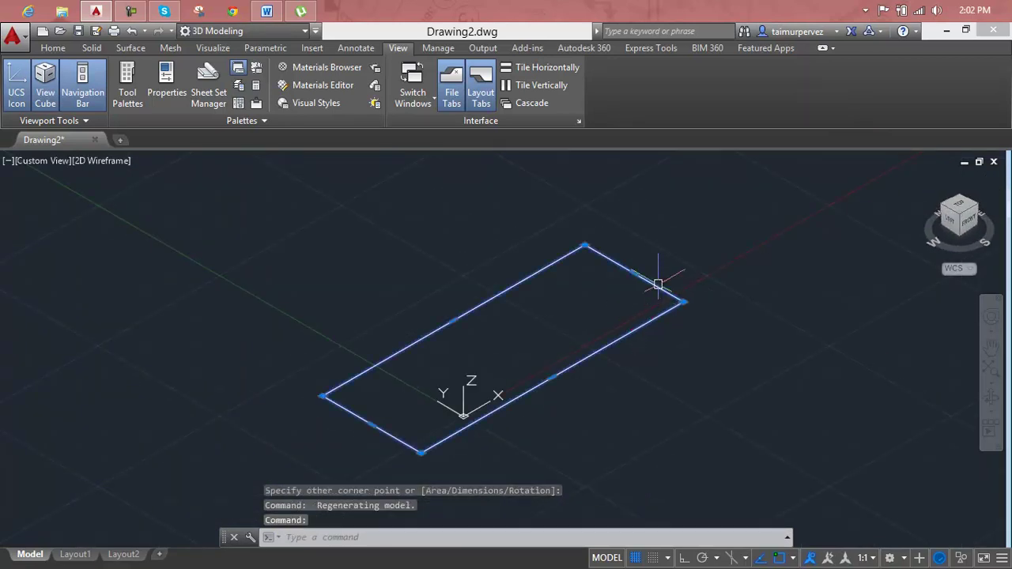
left_click(633, 273)
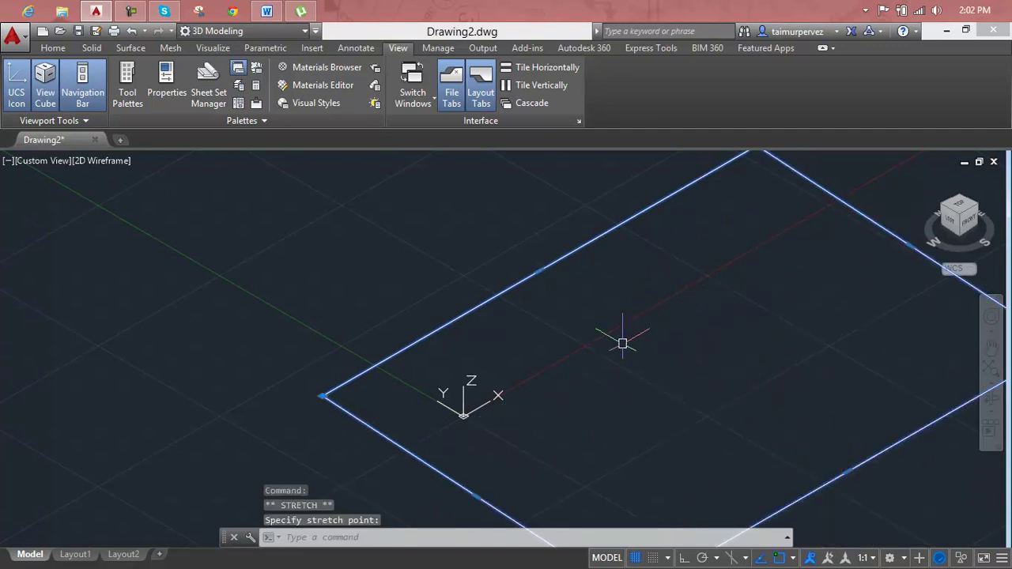
left_click(539, 271)
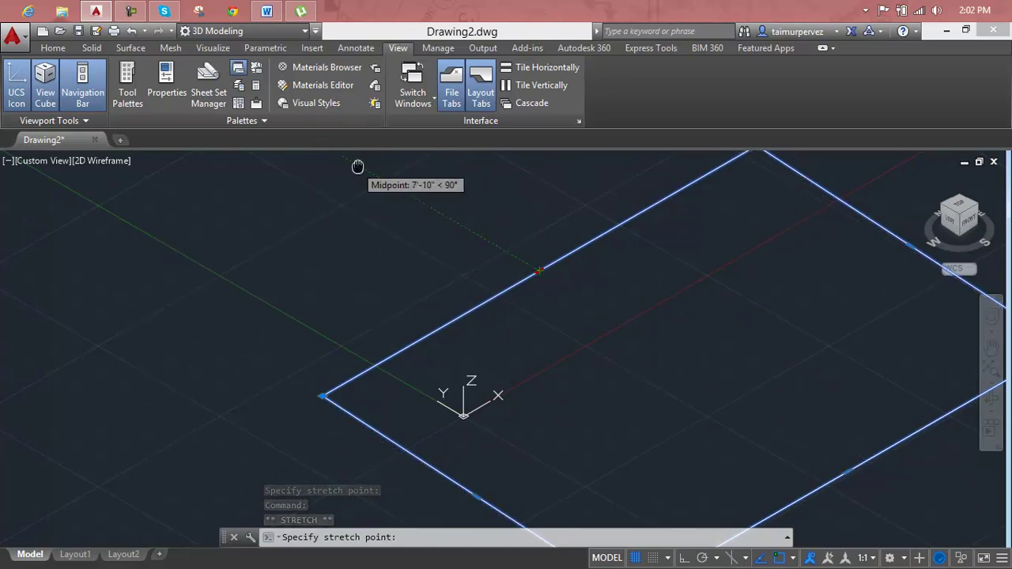
middle_click_drag(355, 165, 419, 248)
left_click(361, 198)
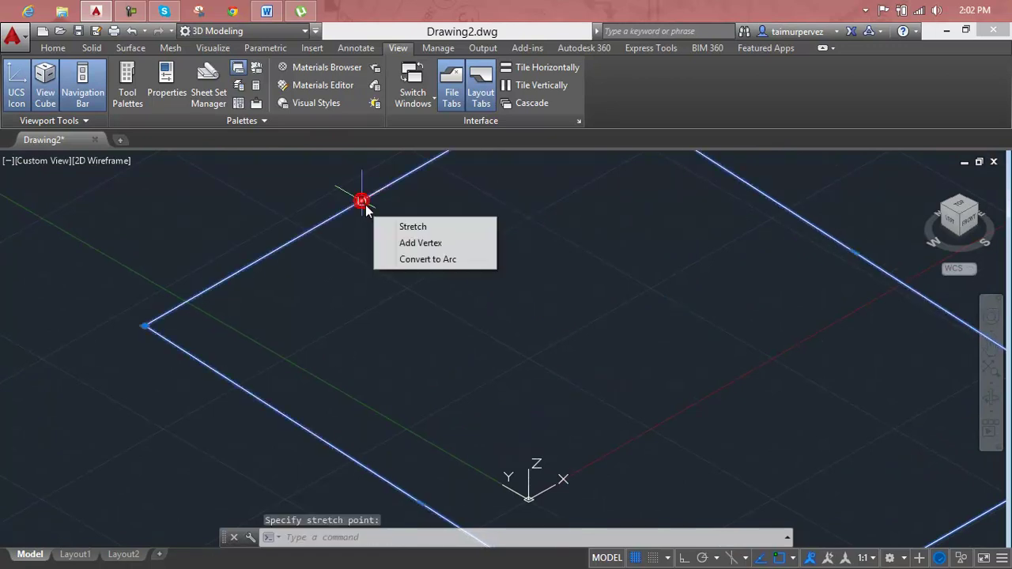
middle_click_drag(445, 307, 429, 182)
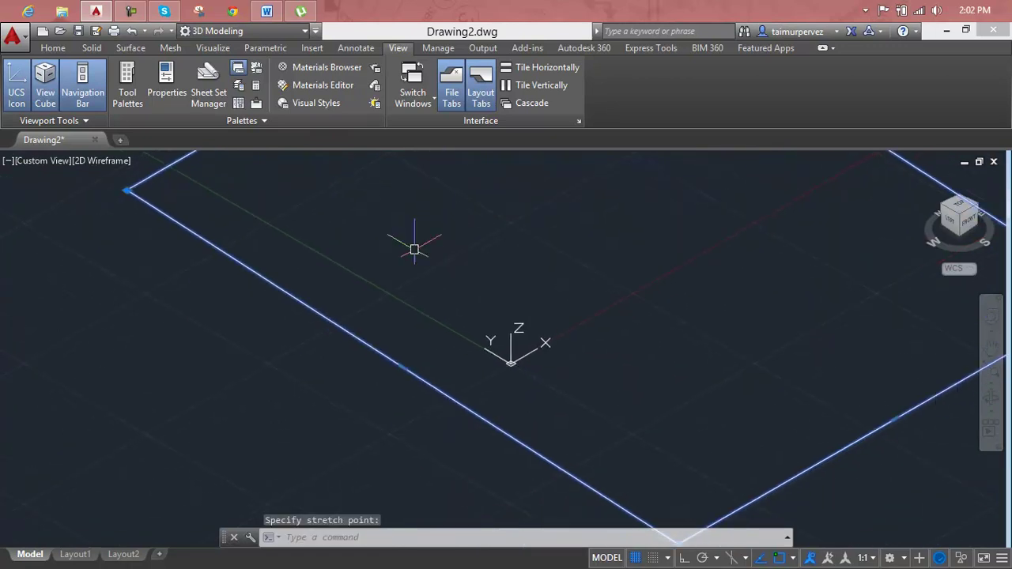
left_click(402, 367)
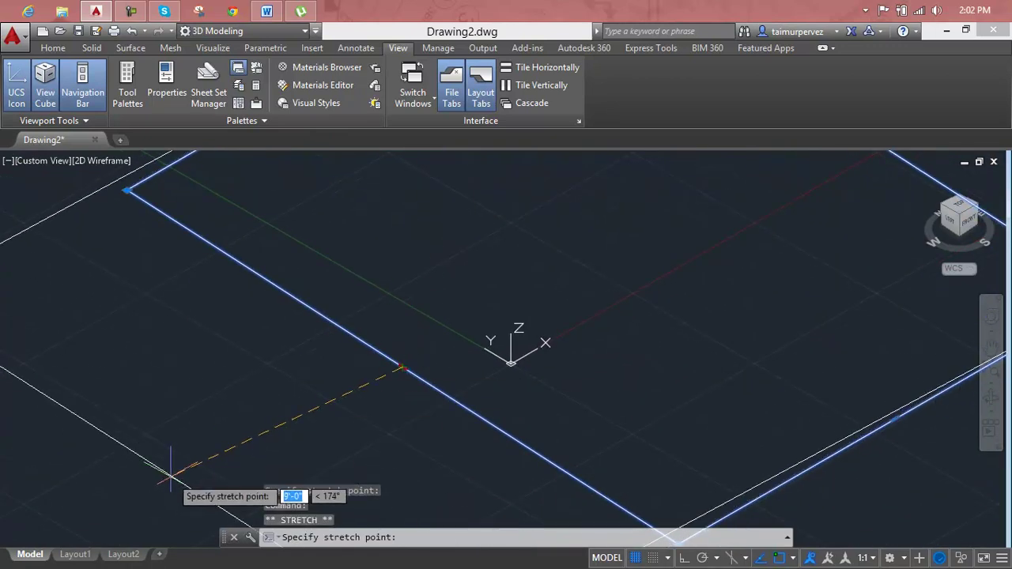
key("Escape")
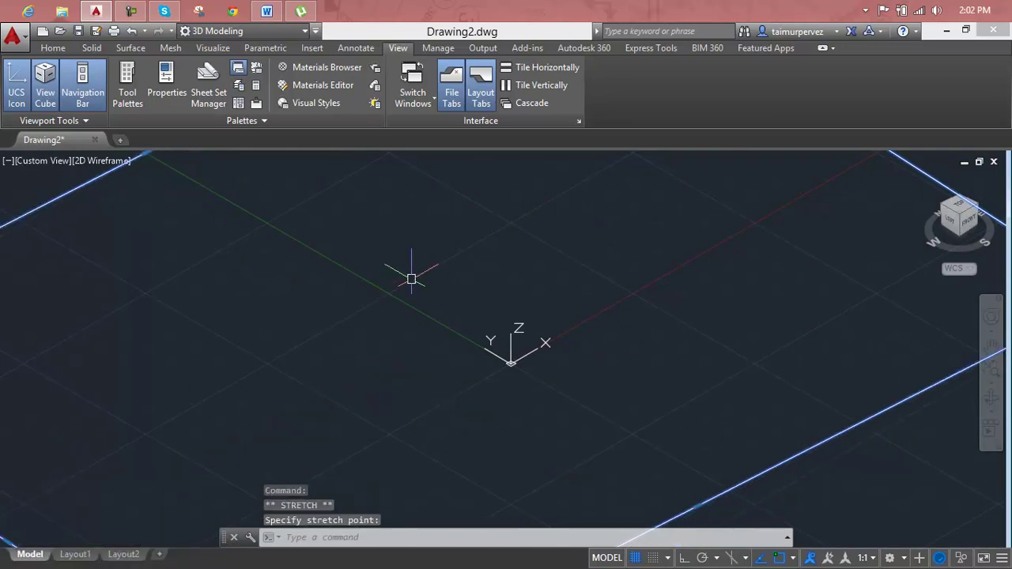
key("Escape")
scroll(461, 282, "up", 4)
scroll(474, 285, "down", 5)
type("re")
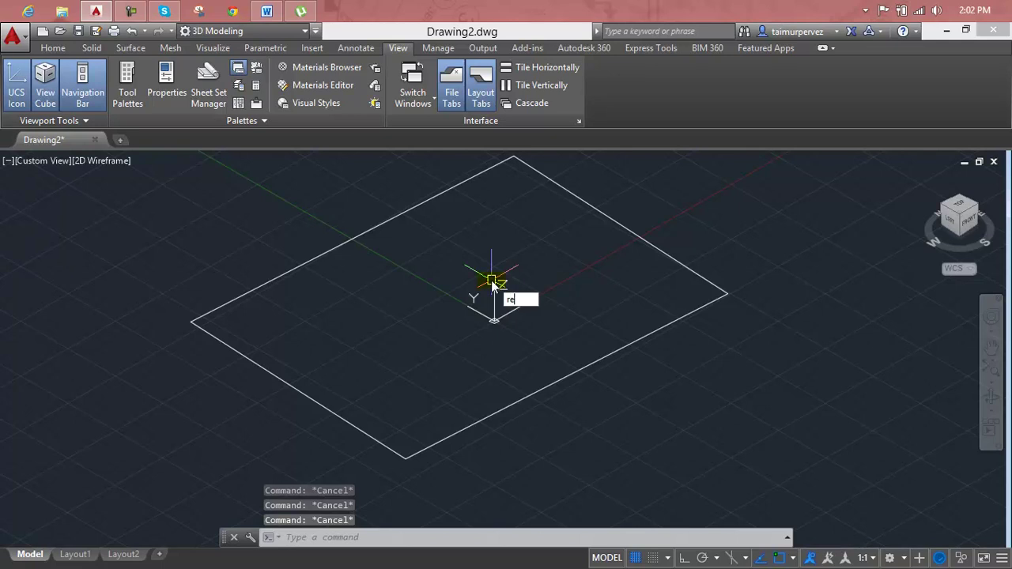
- Convert the window-selected rectangle into a region with REGION
type("gion")
key("Return")
left_click(684, 243)
left_click(472, 326)
key("Return")
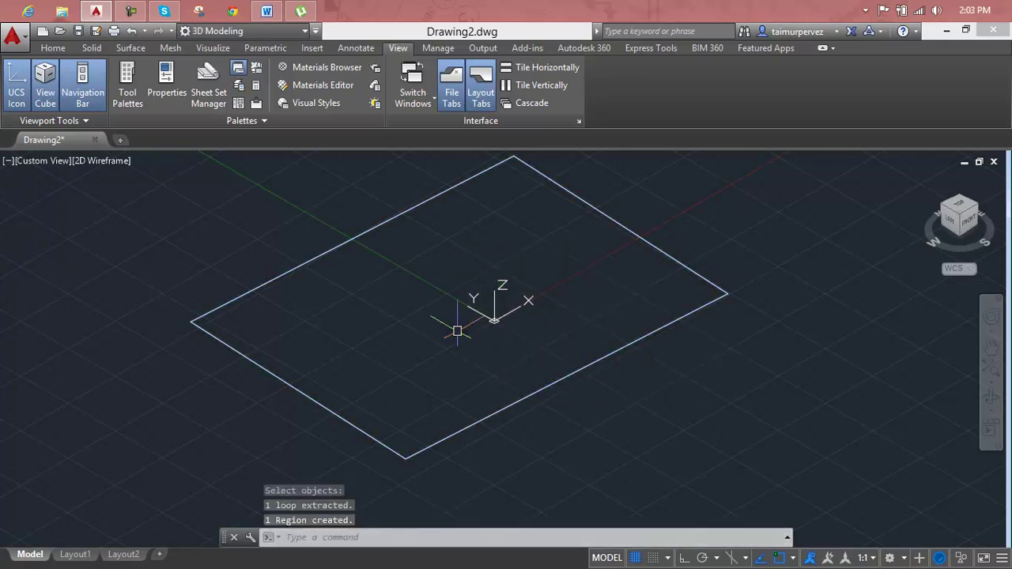
- Switch the viewport to the Realistic visual style
left_click(109, 162)
left_click(141, 241)
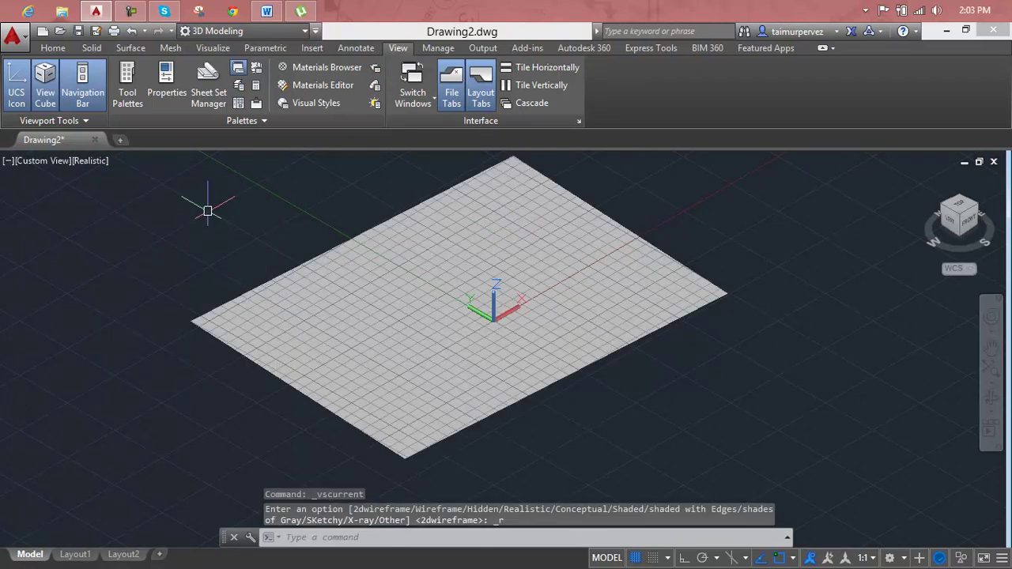
key("Escape")
key("Escape")
key("Escape")
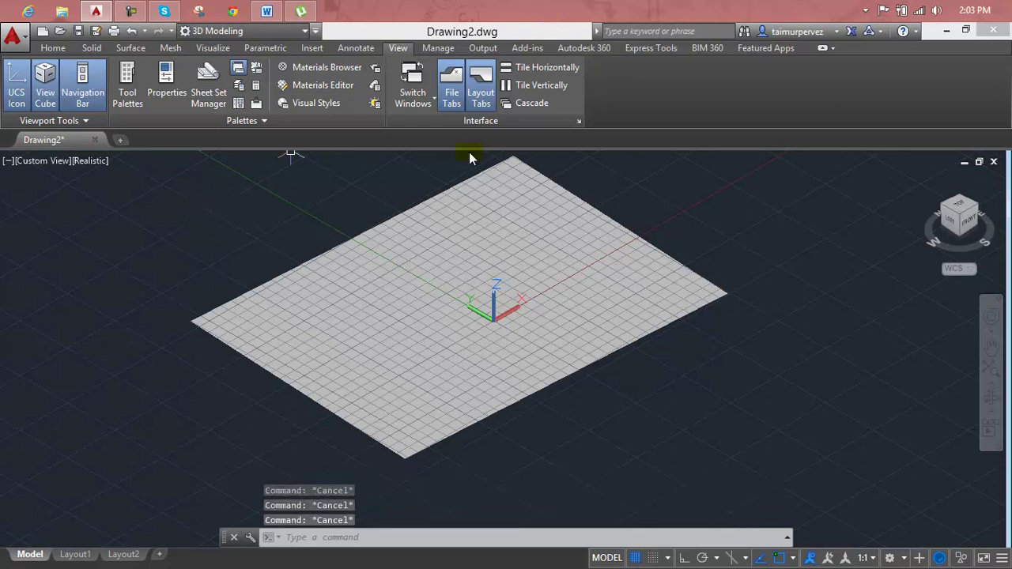
- Start the materials command from the command-line suggestions, then cancel it
type("Ma")
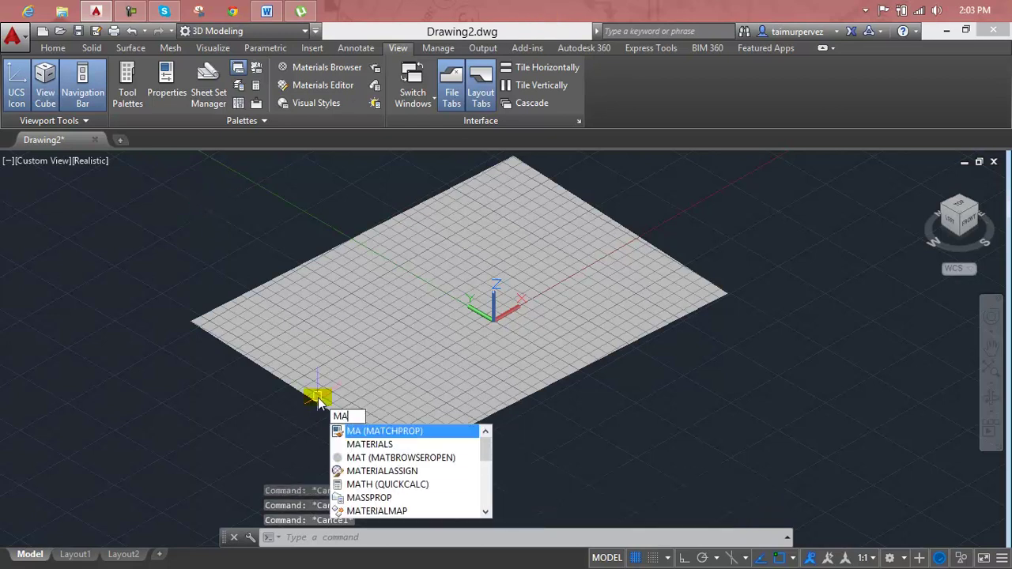
left_click(397, 445)
scroll(407, 387, "up", 1)
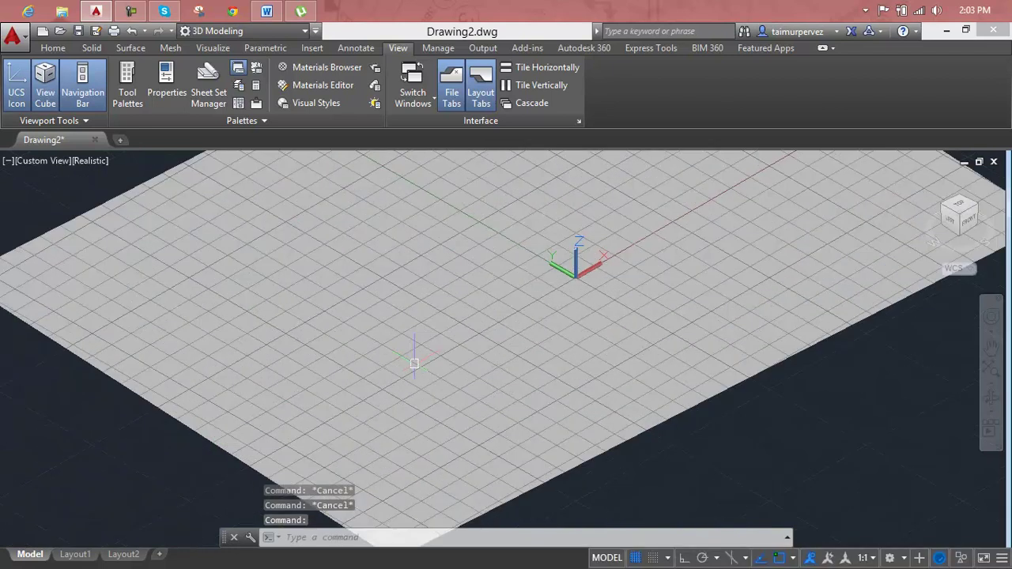
scroll(396, 438, "up", 1)
scroll(393, 440, "down", 3)
key("Escape")
key("Escape")
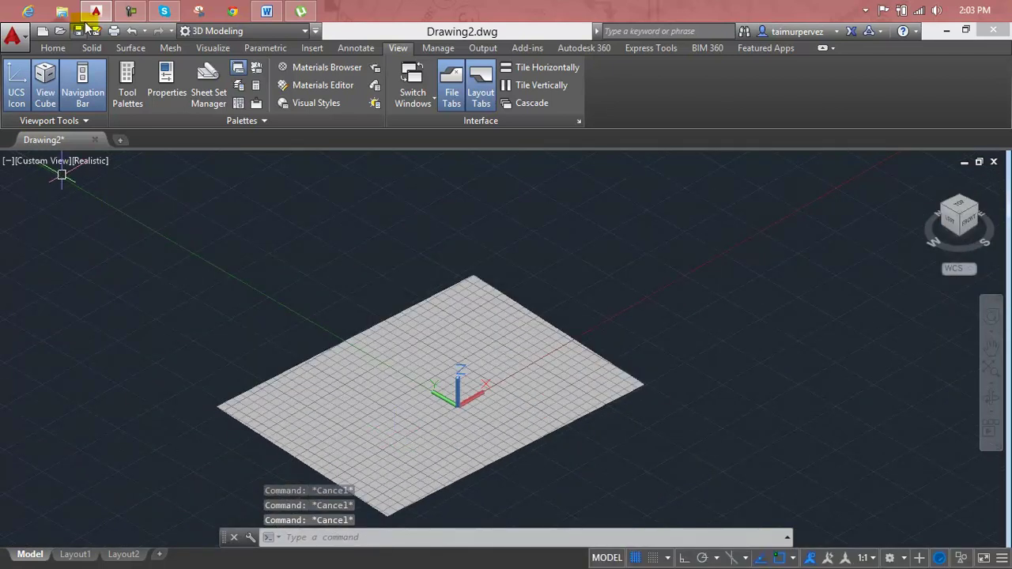
- Create a small cube with the Box tool by picking two base corners and a height
left_click(70, 48)
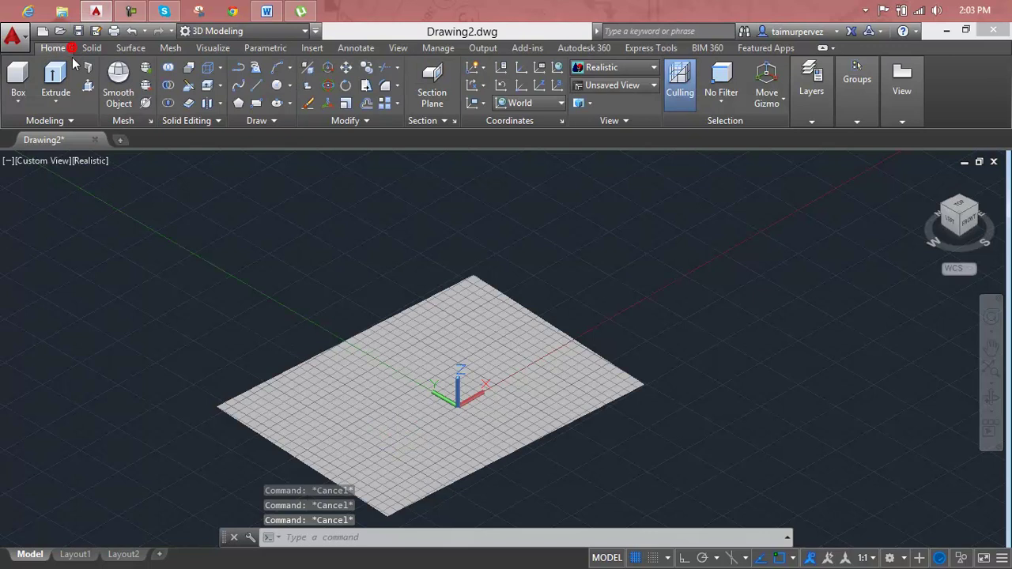
left_click(18, 79)
left_click(236, 288)
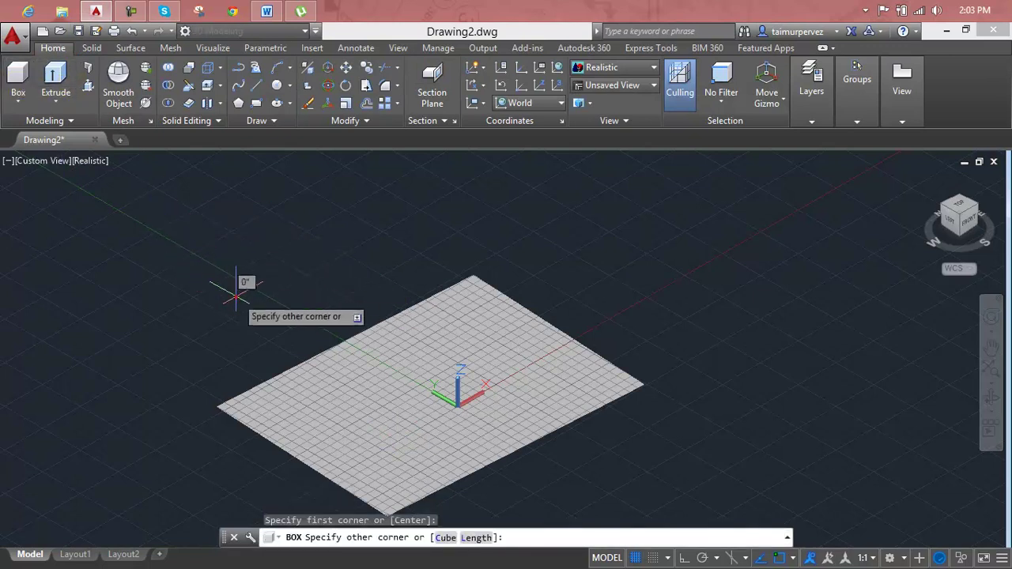
left_click(278, 292)
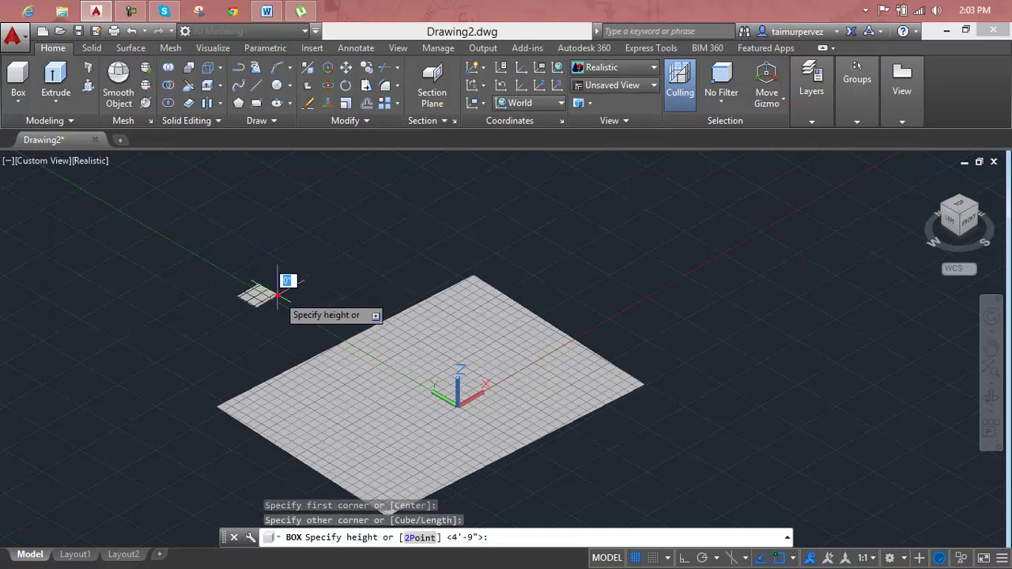
left_click(279, 274)
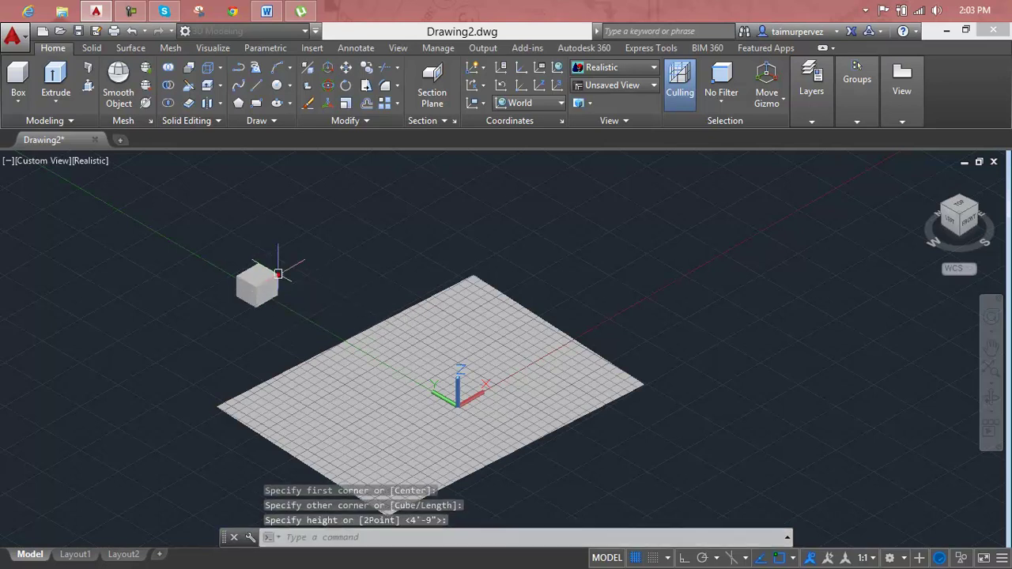
key("Escape")
key("Escape")
key("Escape")
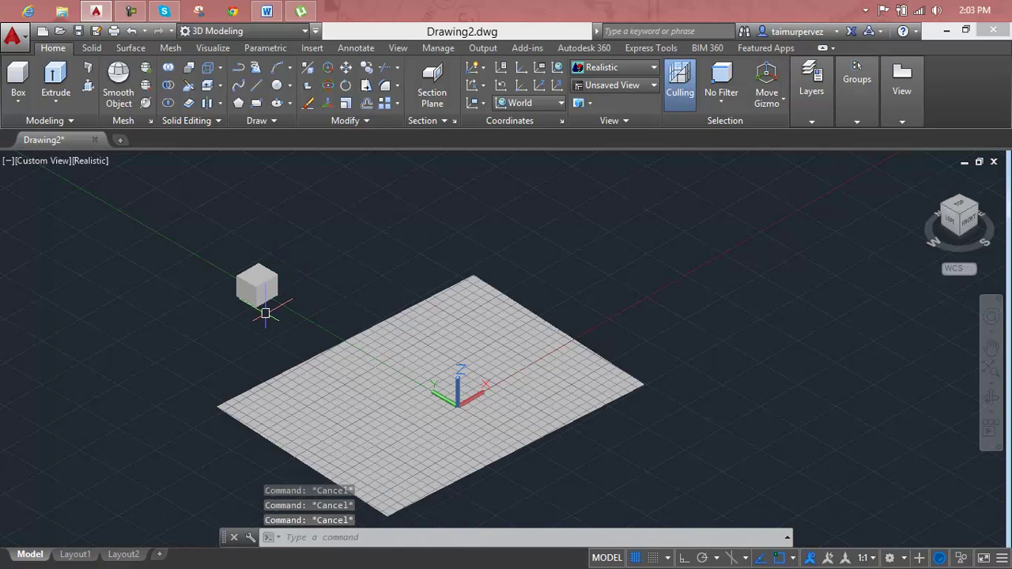
type("m")
- Move the box to near the centre of the ground plane
key("Return")
left_click(257, 301)
key("Return")
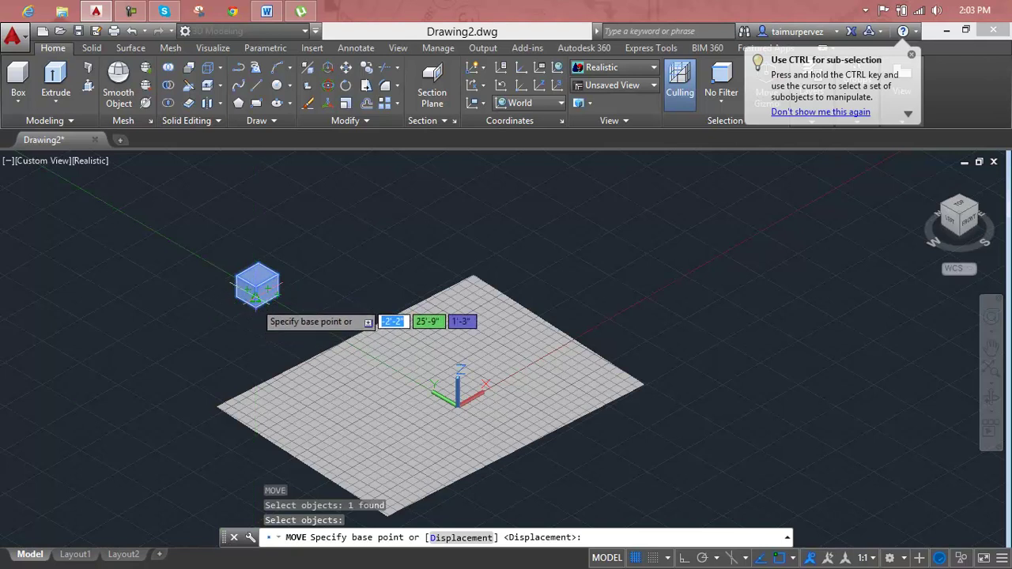
key("Escape")
key("Escape")
left_click(261, 289)
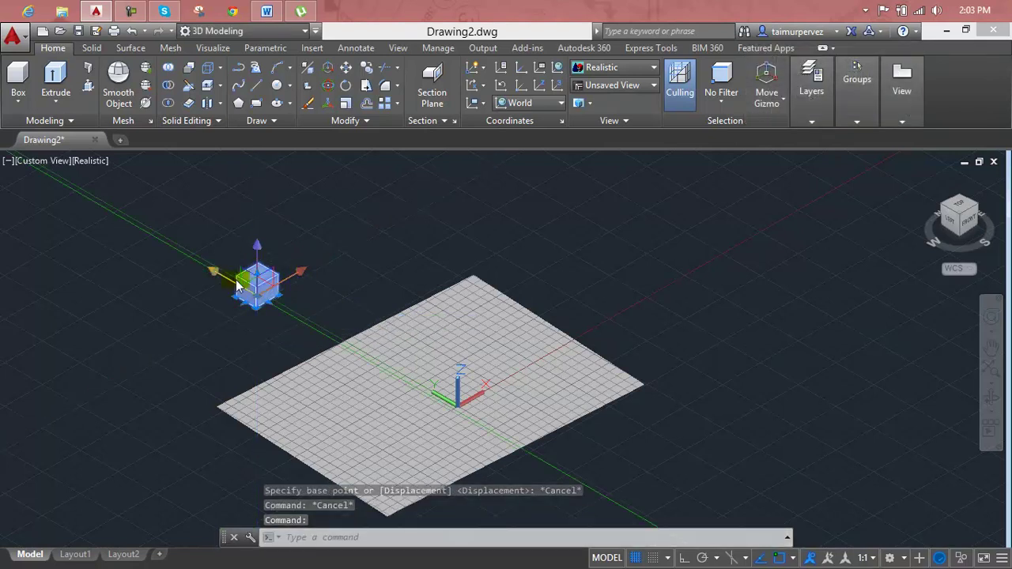
left_click(250, 289)
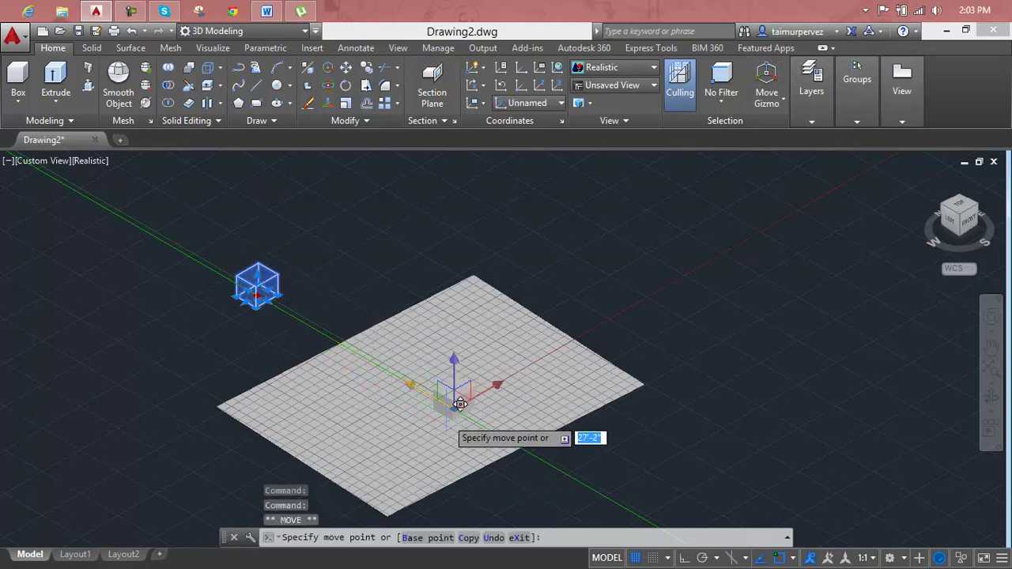
left_click(467, 405)
key("Escape")
key("Escape")
key("Escape")
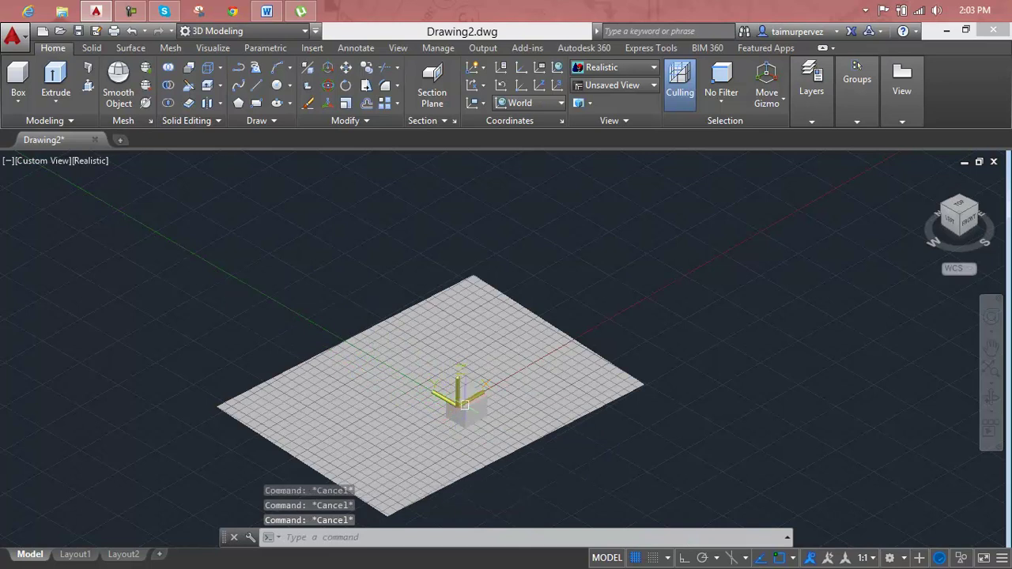
- From a front view, try raising the box, then cancel and return to the home view
scroll(467, 407, "up", 3)
scroll(465, 420, "up", 2)
scroll(448, 339, "up", 2)
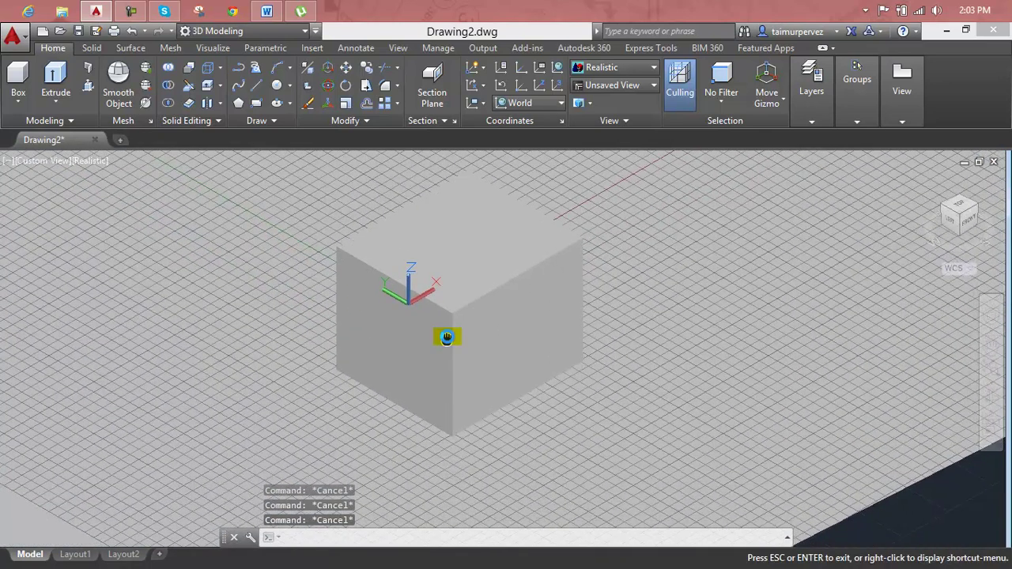
scroll(455, 345, "up", 2)
mouse_move(455, 344)
middle_mouse_down("shift")
mouse_move(456, 354)
mouse_move(404, 293)
mouse_move(372, 306)
mouse_move(370, 290)
mouse_move(369, 301)
middle_mouse_up("shift")
left_click(467, 327)
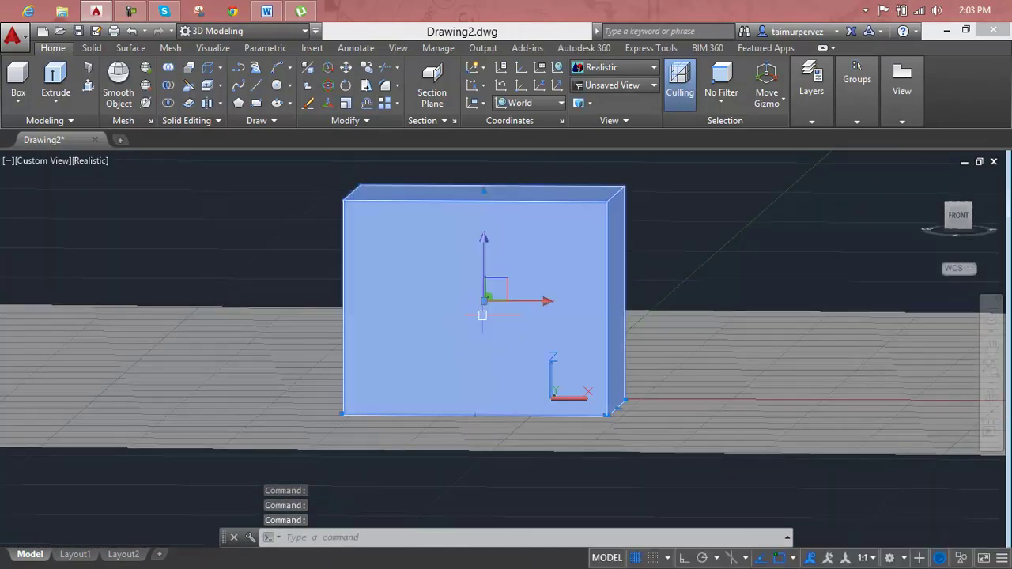
left_click(484, 261)
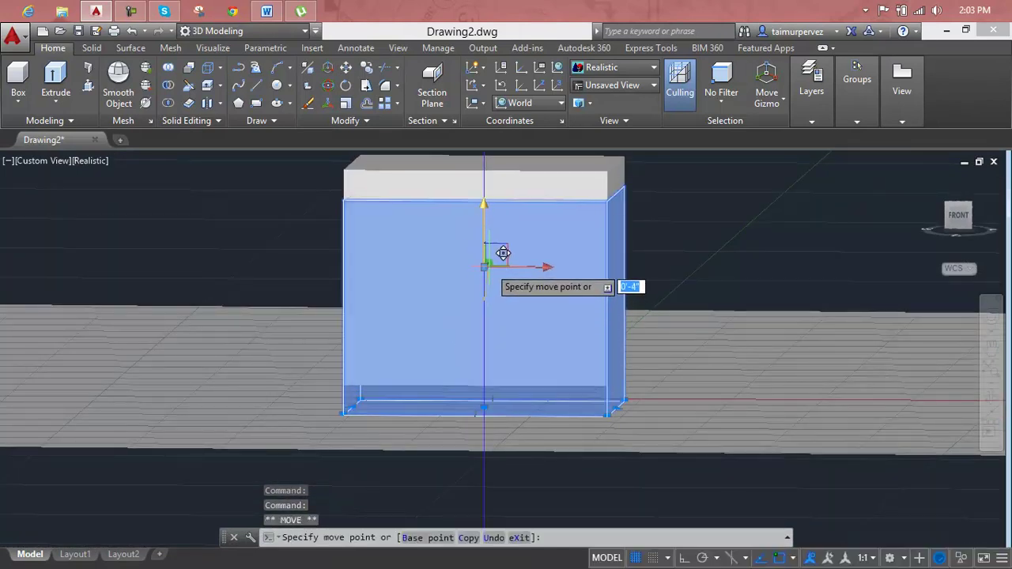
key("Escape")
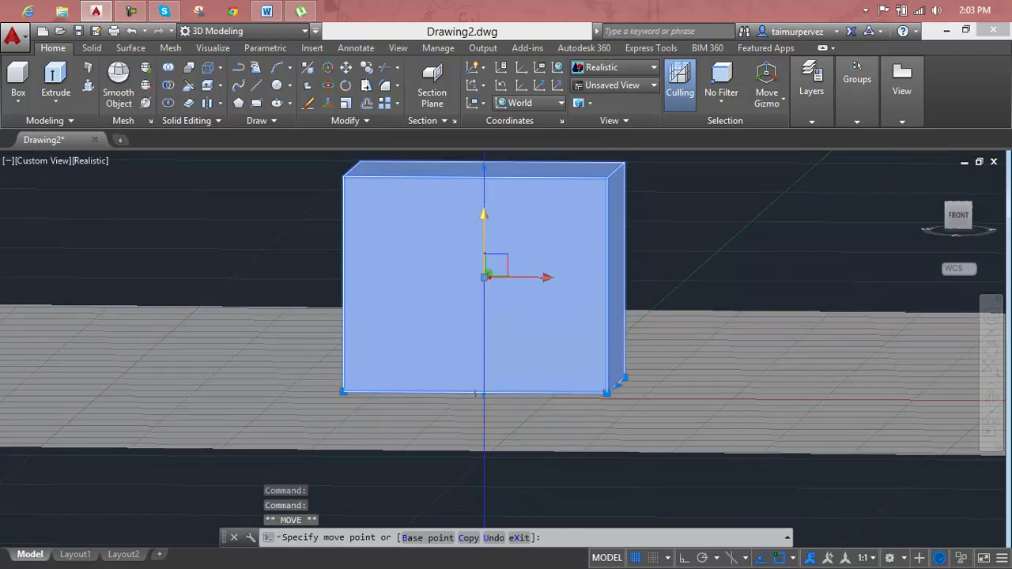
key("Escape")
key("Escape")
scroll(484, 317, "down", 2)
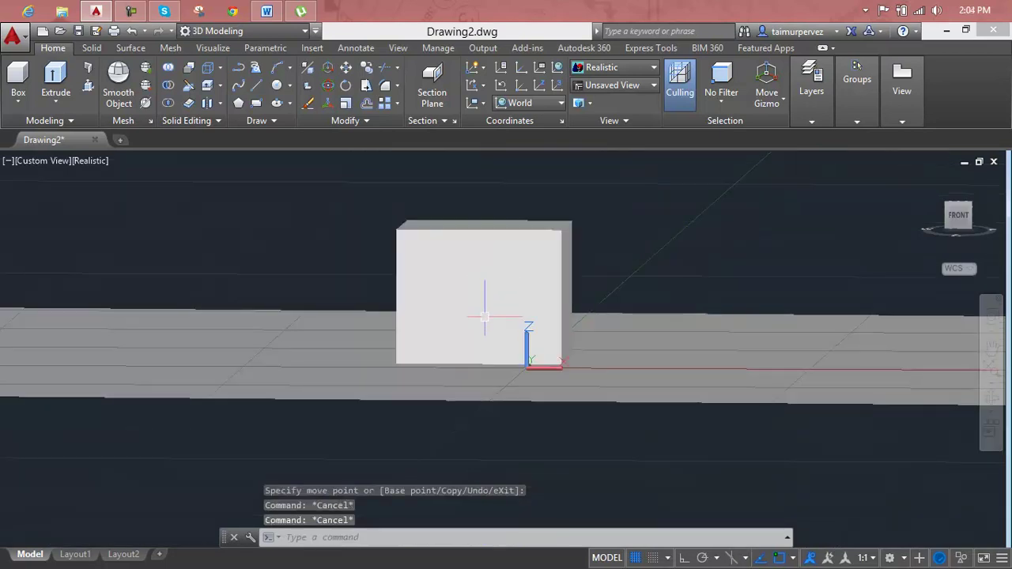
mouse_move(957, 215)
left_click(921, 182)
left_click(924, 179)
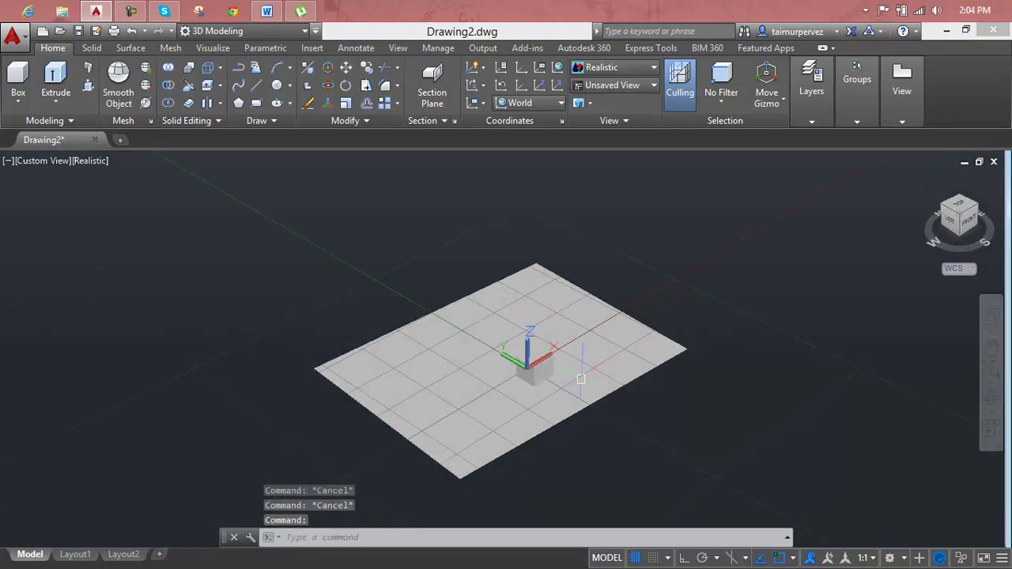
- Zoom in on the box and shift it slightly to the left
scroll(524, 361, "up", 3)
scroll(538, 388, "up", 3)
middle_click_drag(576, 429, 447, 384)
scroll(553, 417, "up", 2)
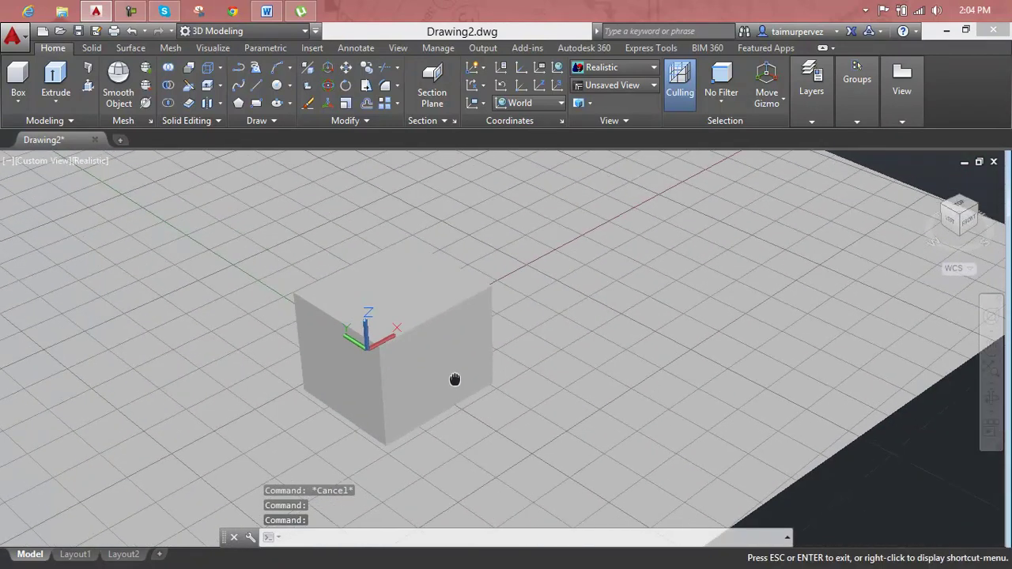
scroll(421, 368, "up", 1)
scroll(421, 367, "up", 1)
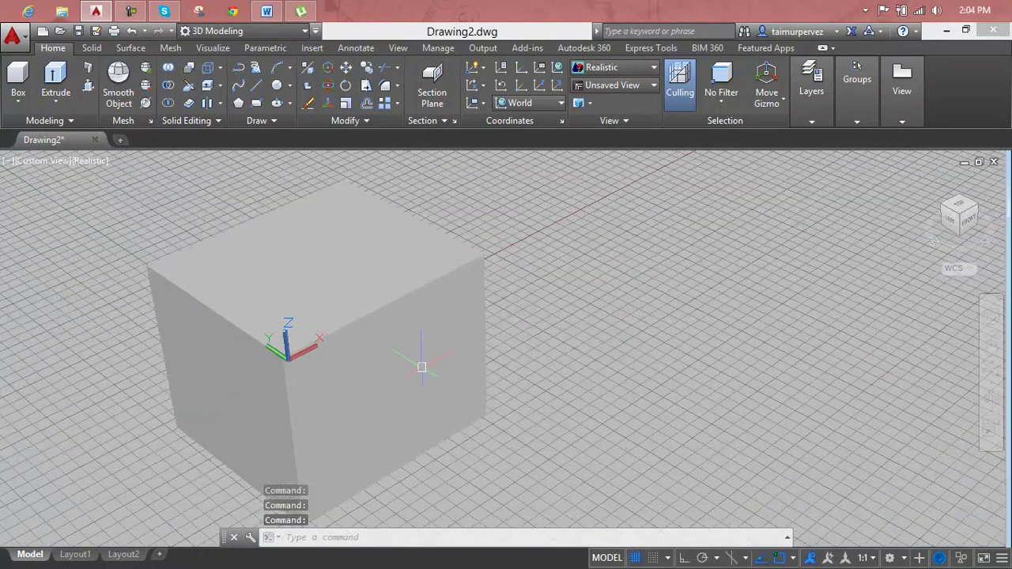
scroll(423, 368, "up", 1)
middle_click_drag(419, 366, 501, 377, "shift")
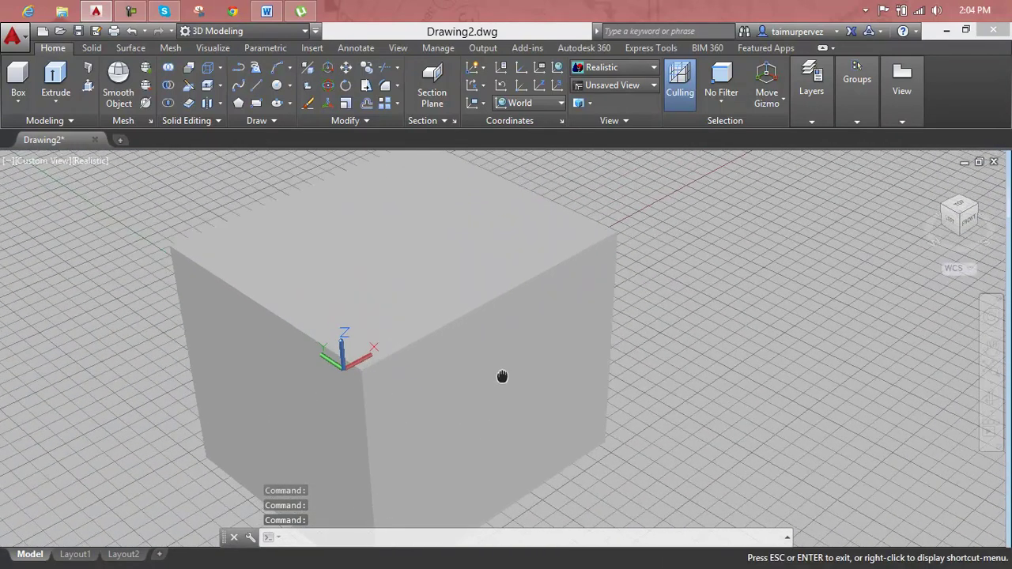
scroll(501, 377, "down", 2)
scroll(498, 372, "down", 1)
left_click(498, 373)
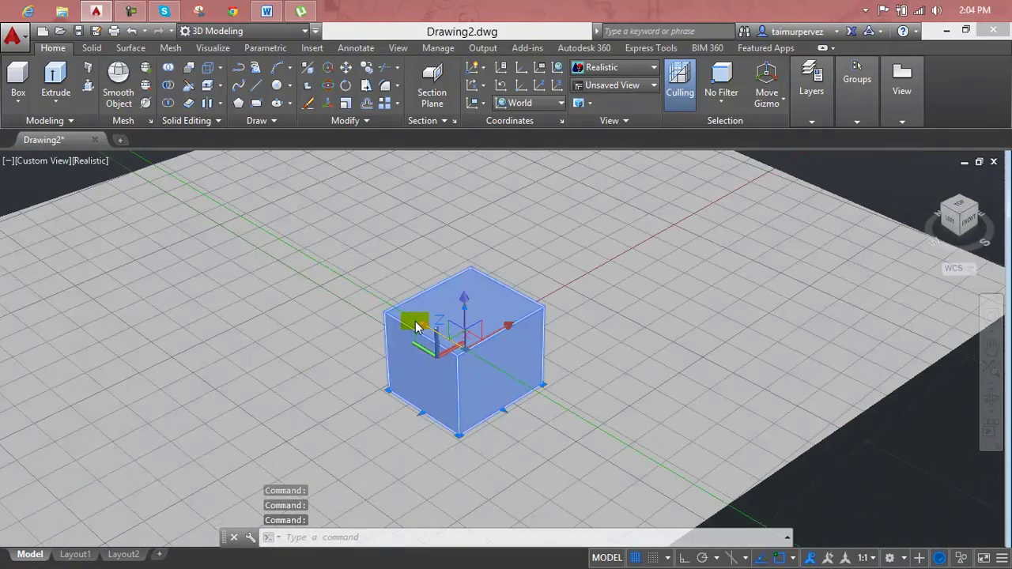
left_click(465, 346)
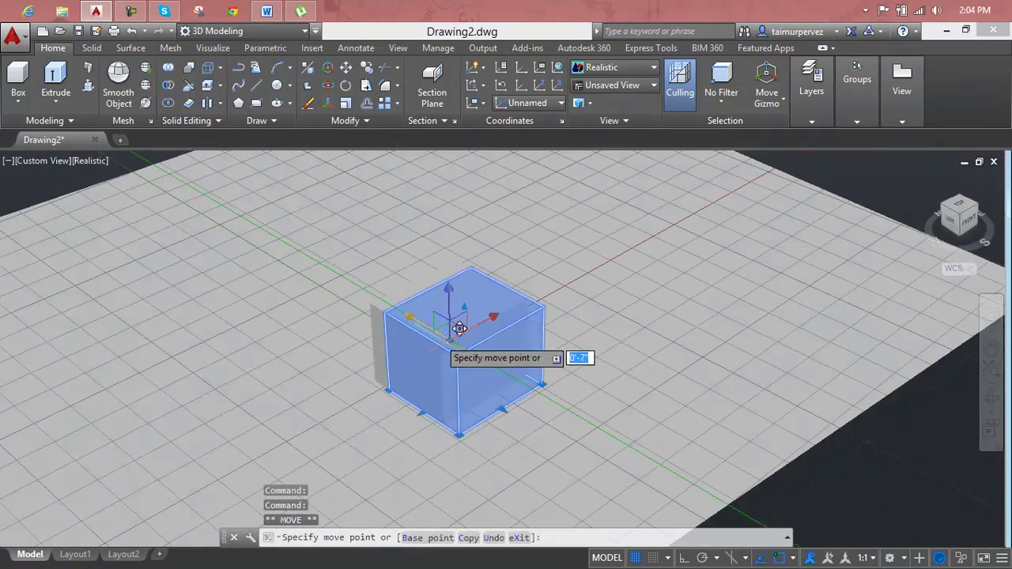
left_click(398, 327)
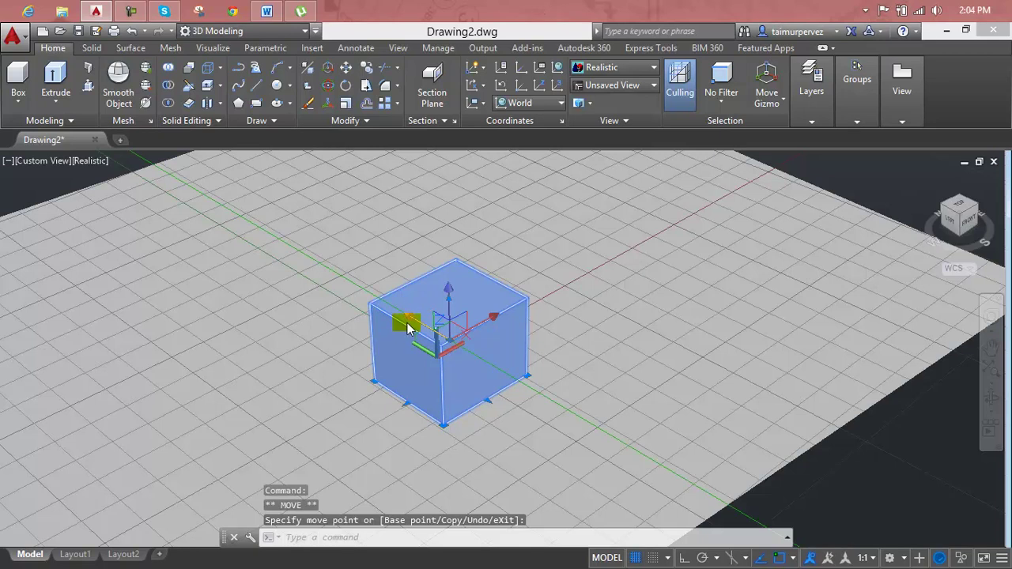
- With Ortho on (F8), move the box to the plane's centre and view it from low
left_click(447, 338)
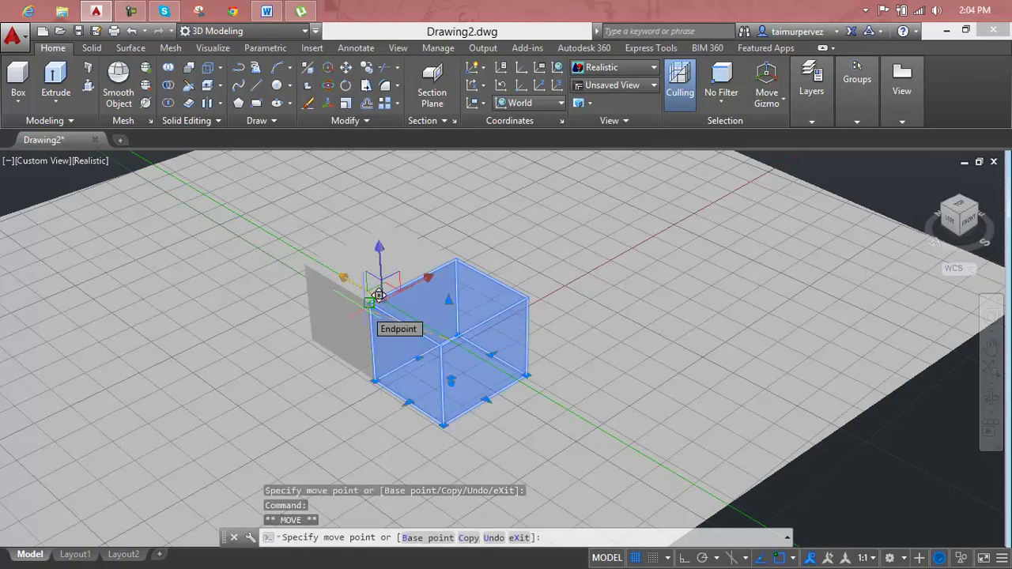
key("F8")
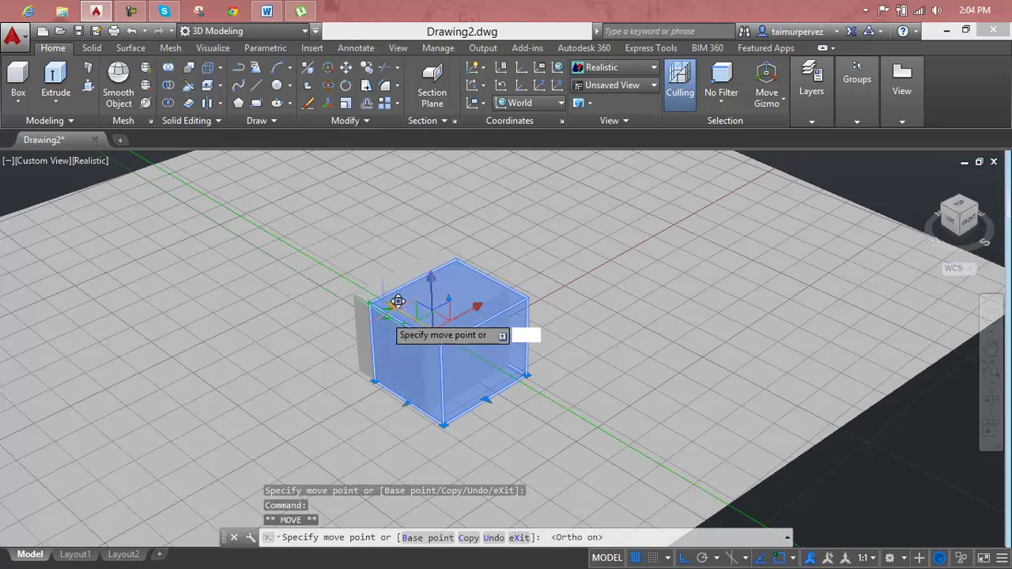
left_click(398, 300)
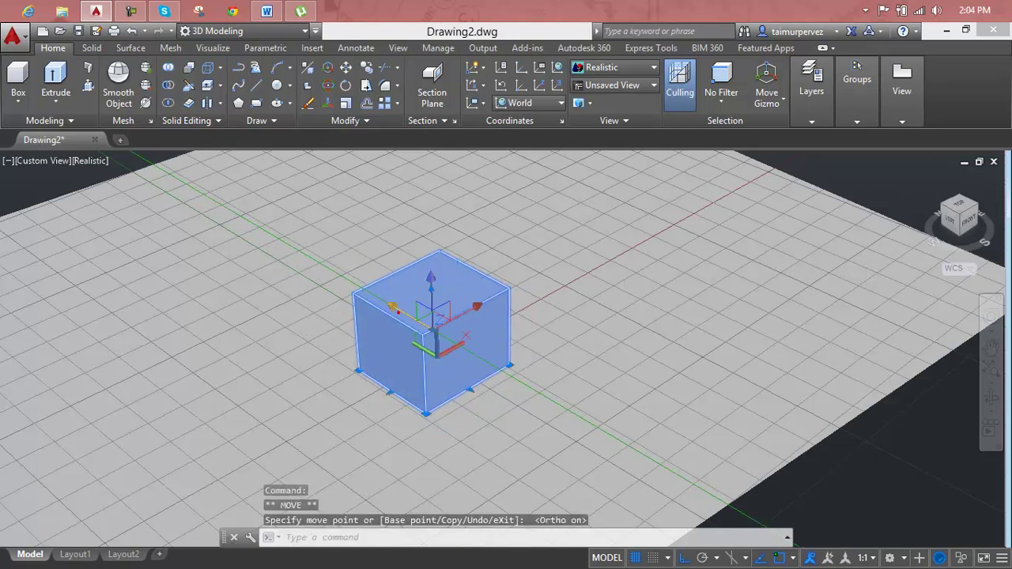
left_click(396, 308)
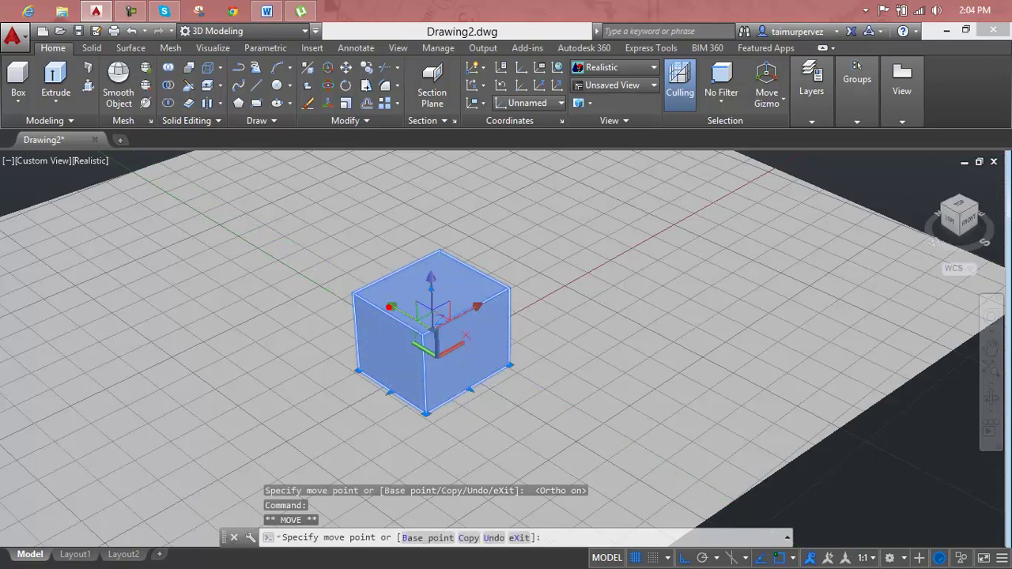
key("Escape")
key("Escape")
scroll(464, 391, "up", 3)
middle_click_drag(401, 356, 464, 392)
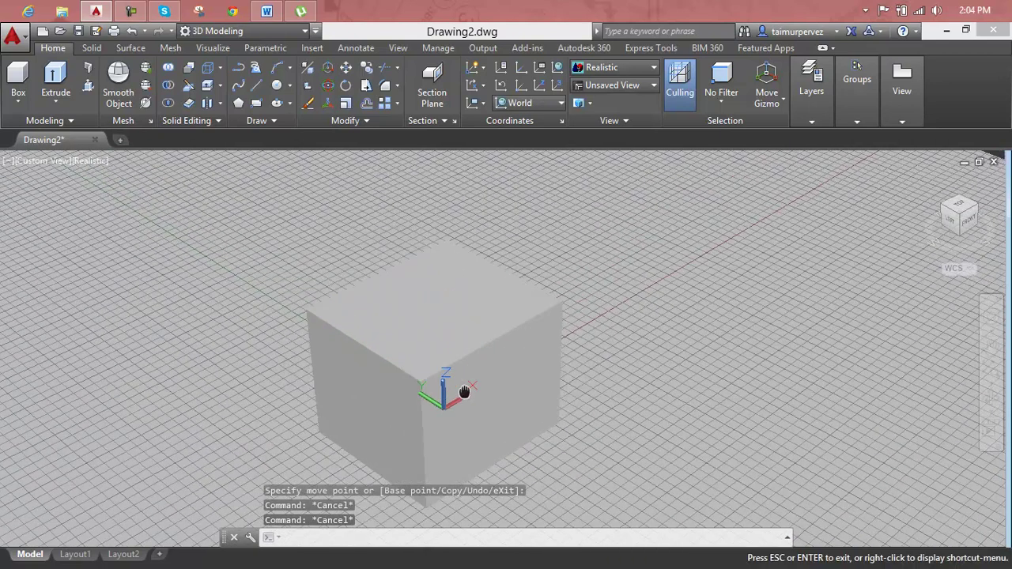
scroll(464, 391, "down", 2)
mouse_move(537, 427)
middle_mouse_down("shift")
mouse_move(521, 355)
mouse_move(517, 374)
mouse_move(469, 358)
mouse_move(470, 384)
mouse_move(490, 384)
middle_mouse_up("shift")
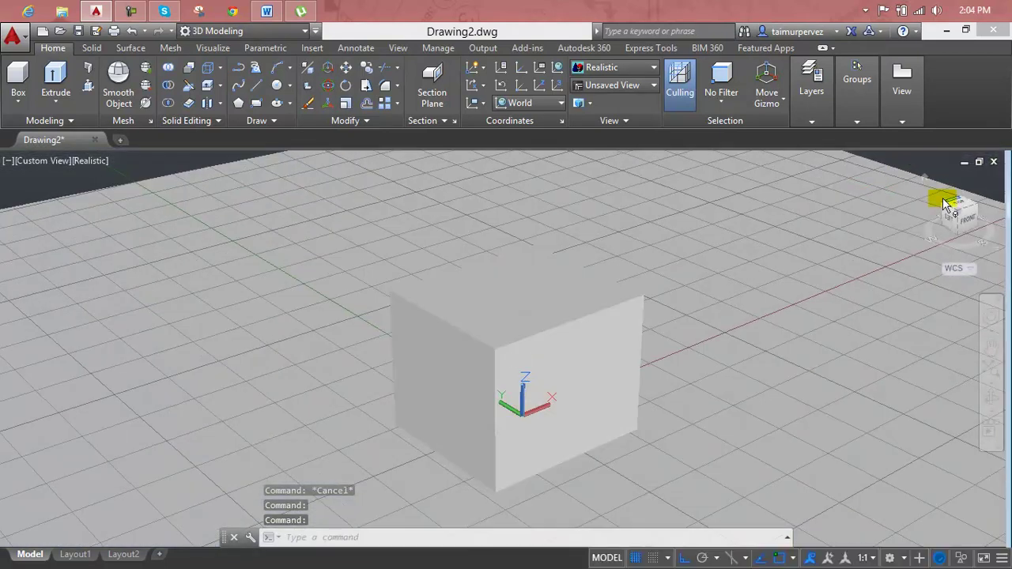
- Apply Spanish Tile - Brown from the Materials Browser to the ground plane
left_click(924, 180)
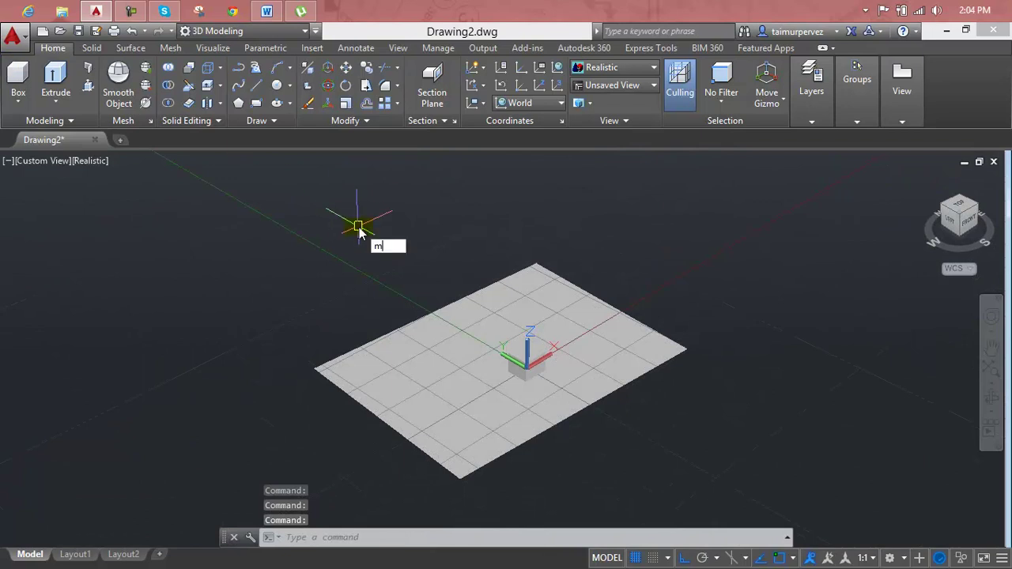
type("at")
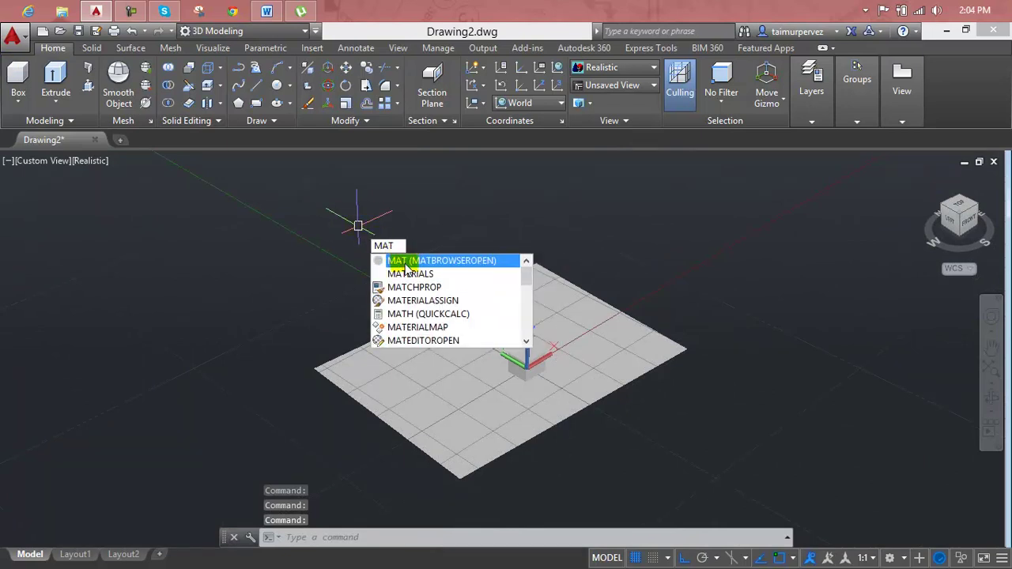
left_click(404, 264)
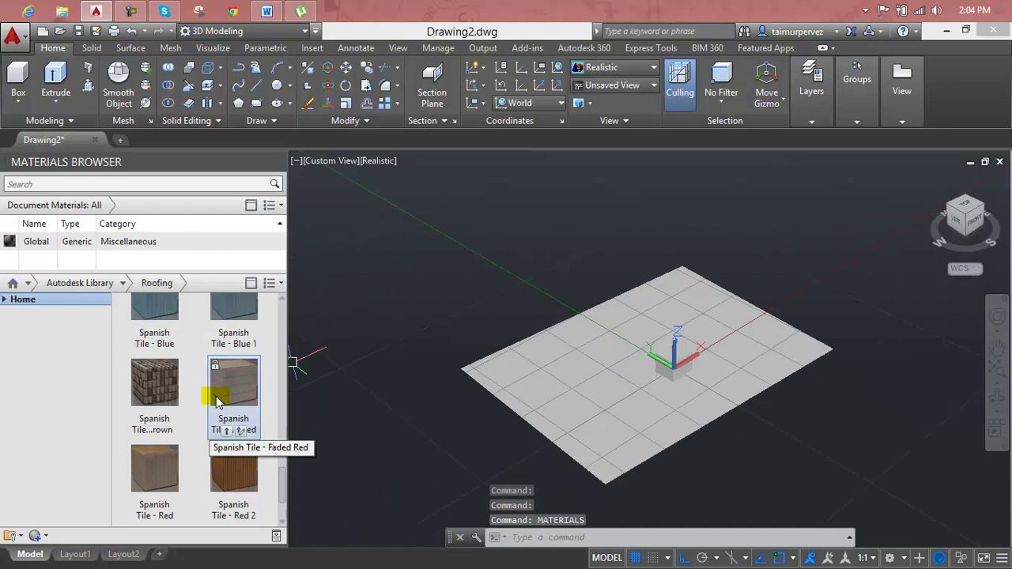
left_click_drag(170, 393, 578, 354)
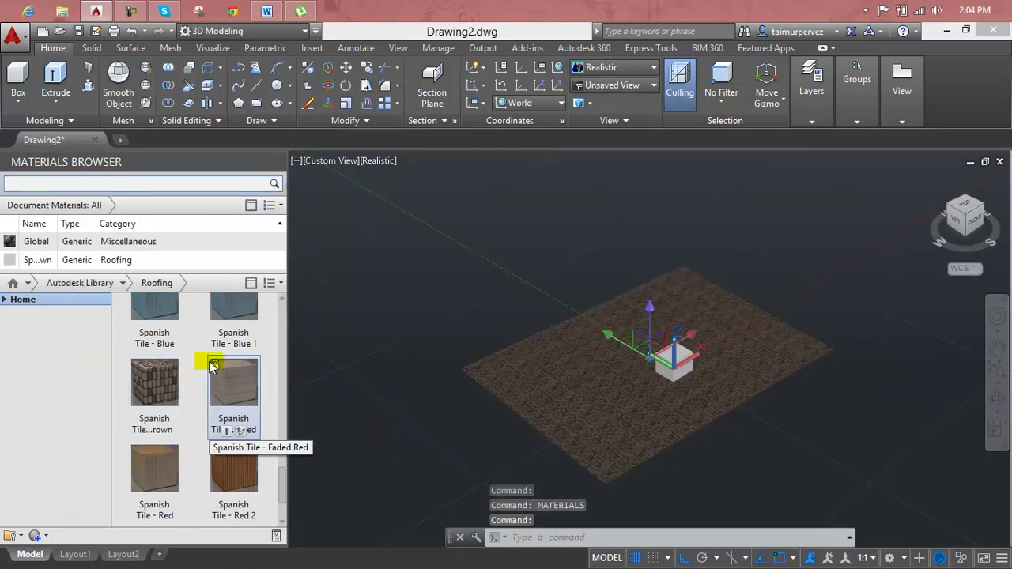
- Apply Spanish Tile - Red 3 to the box
scroll(212, 379, "up", 1)
scroll(217, 460, "down", 3)
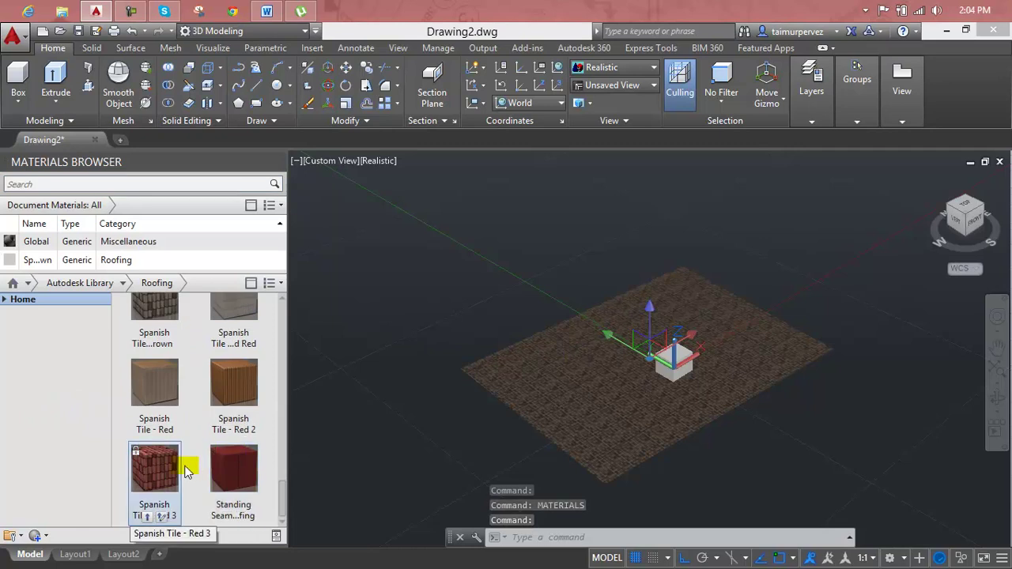
left_click_drag(176, 467, 403, 424)
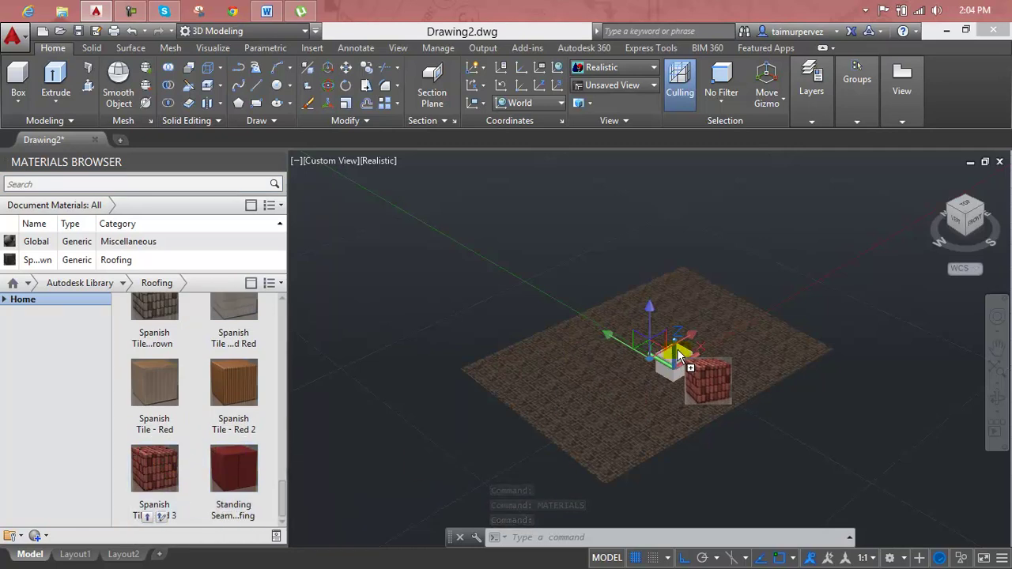
left_click_drag(672, 356, 677, 355)
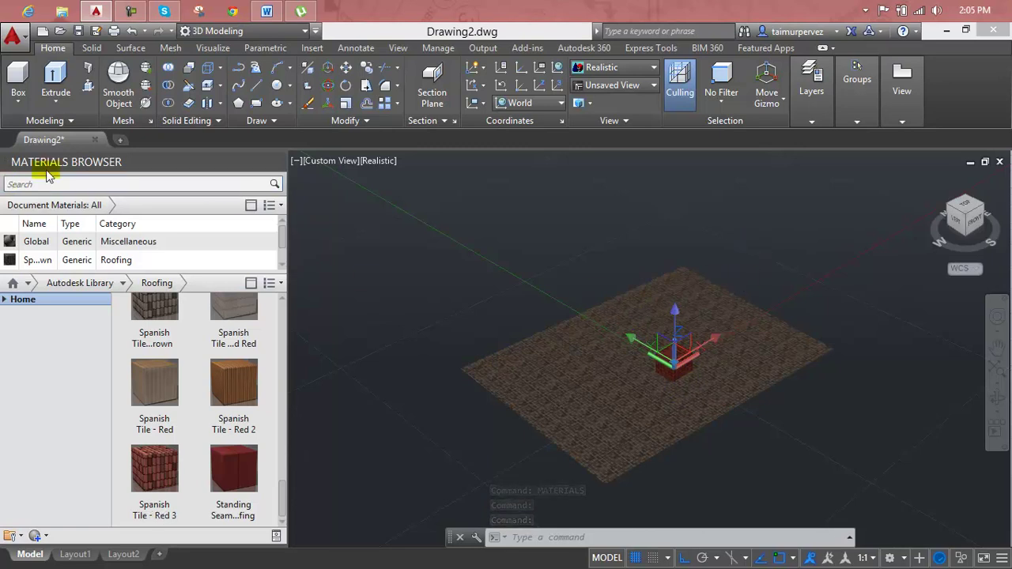
- Close the Materials Browser and turn off 'Display at UCS origin point' via UCSMAN
left_click(278, 160)
key("Escape")
key("Escape")
key("Escape")
type("c")
key("Return")
left_click(457, 264)
left_click(488, 407)
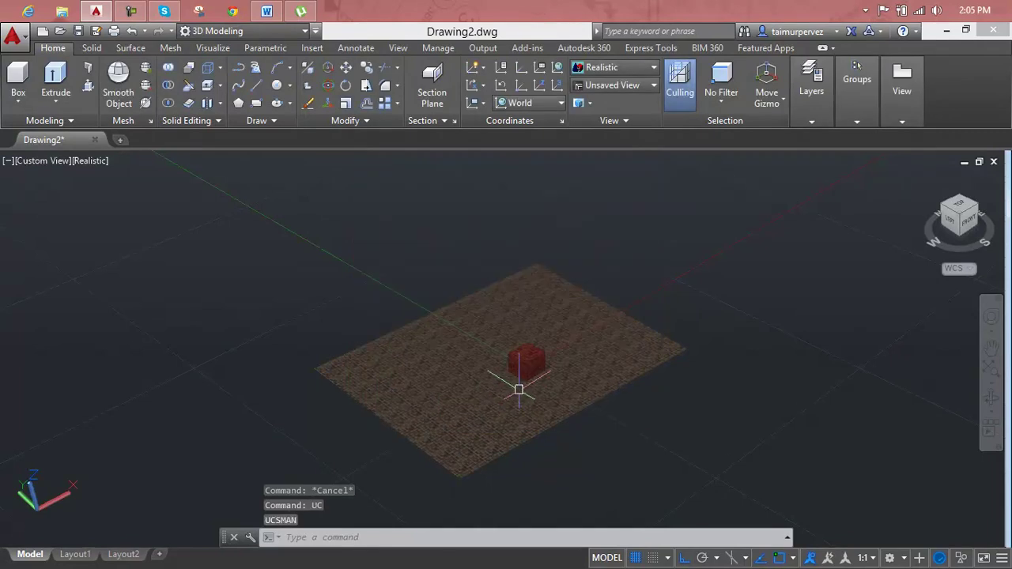
- Look down on the red cube and select the cube and ground plane to check them
scroll(518, 389, "up", 1)
scroll(553, 399, "up", 3)
scroll(612, 414, "up", 3)
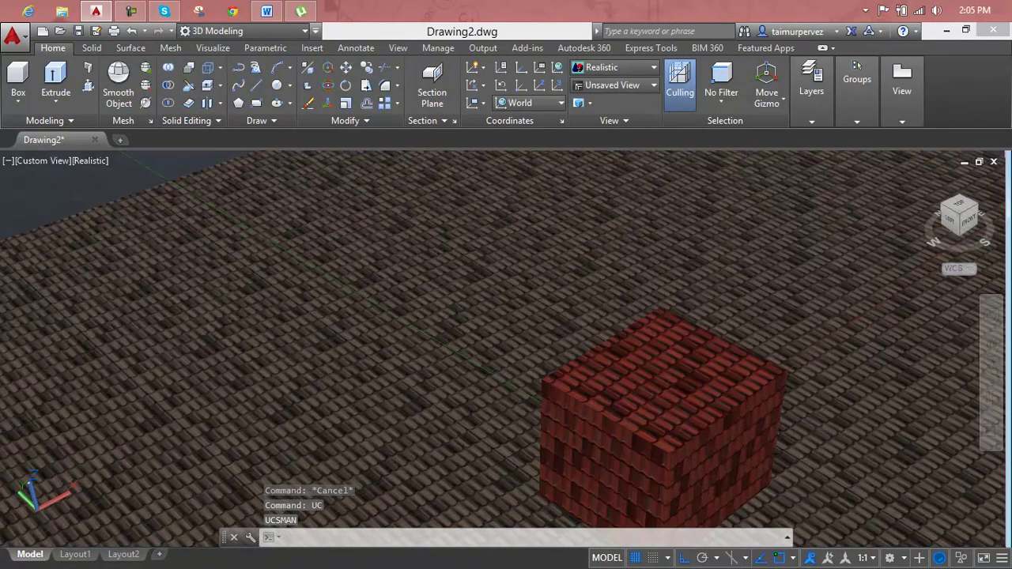
middle_click_drag(584, 403, 564, 343, "shift")
left_click(520, 336)
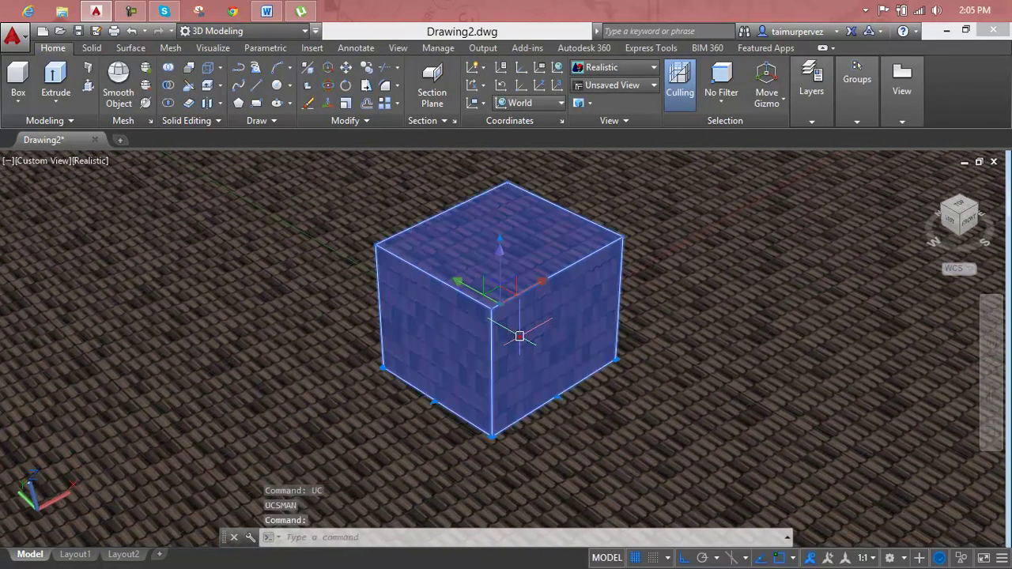
key("Escape")
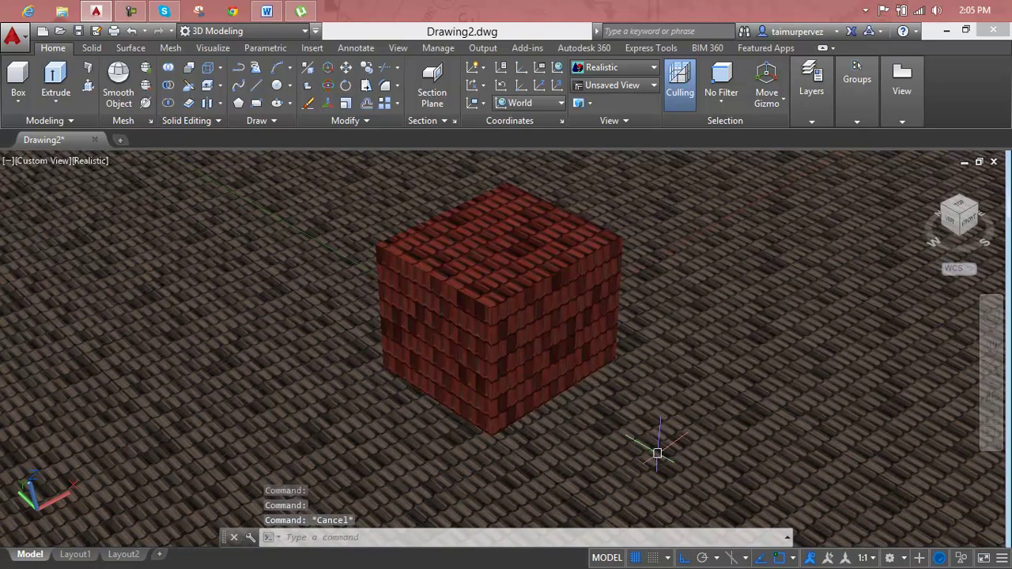
left_click(659, 454)
key("Escape")
left_click(662, 452)
key("Escape")
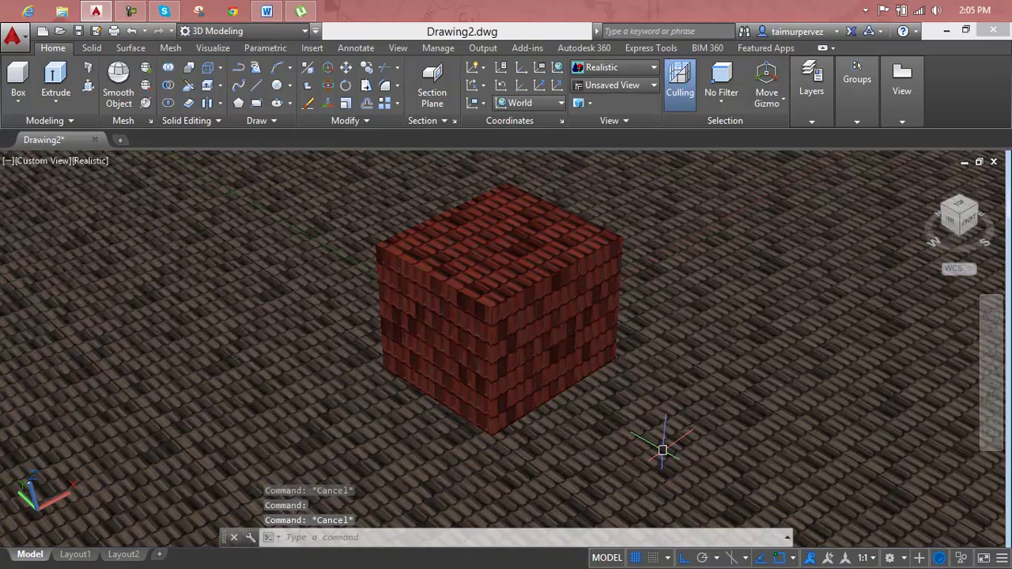
- Apply Insulation - Rigid from the Materials Browser to the ground plane
type("mat")
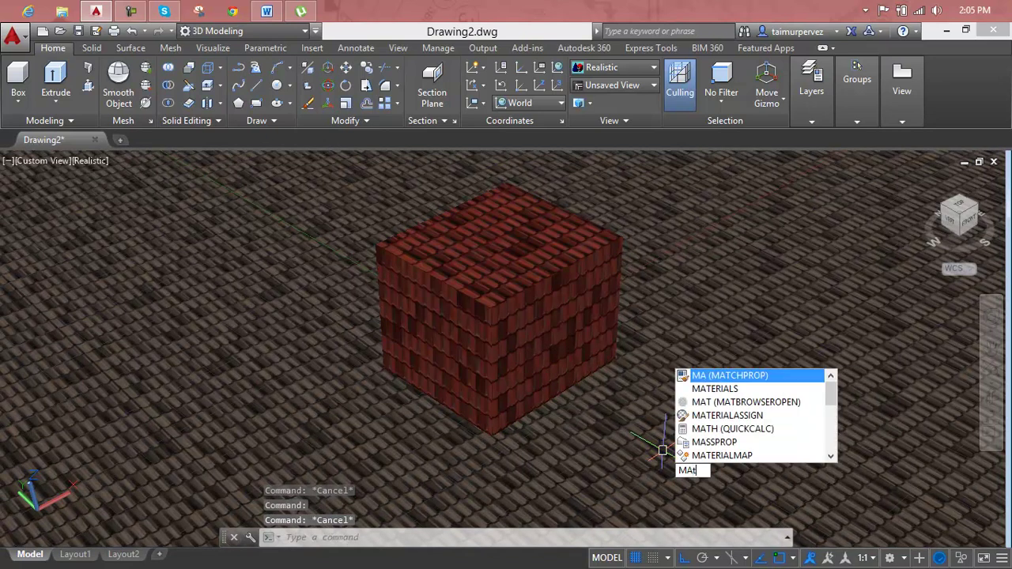
key("Return")
scroll(154, 372, "up", 1)
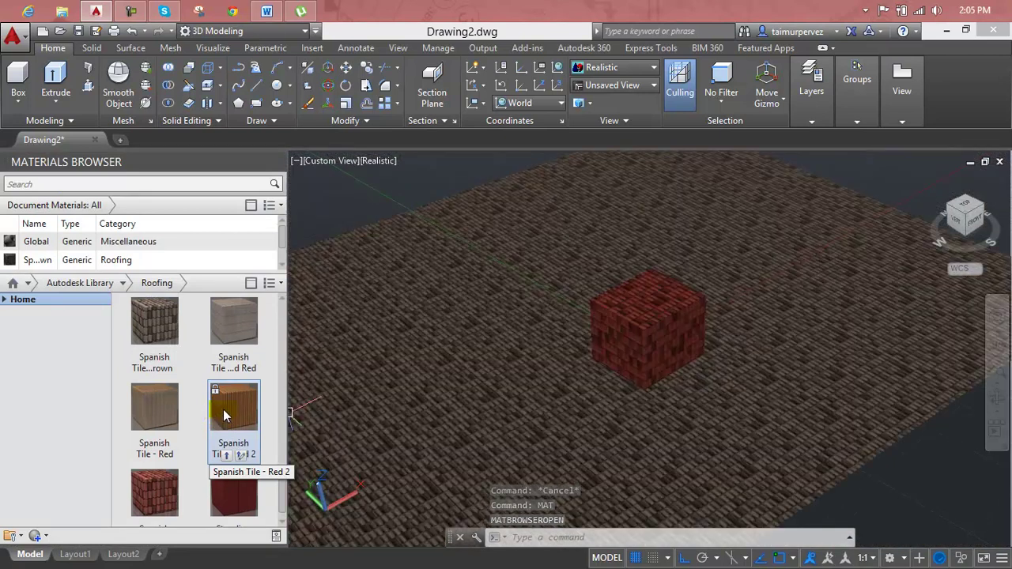
left_click_drag(280, 484, 274, 300)
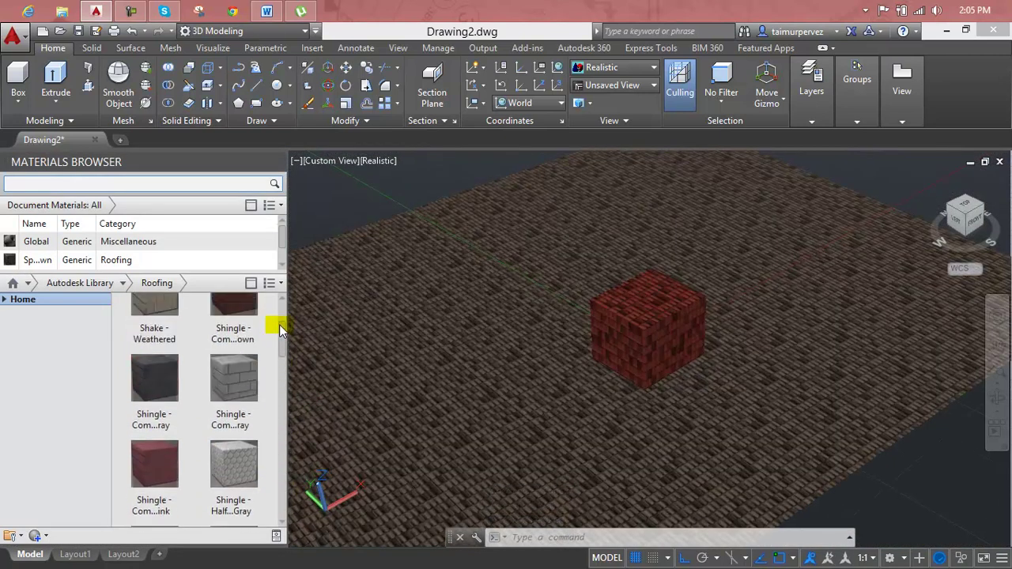
left_click_drag(157, 326, 384, 340)
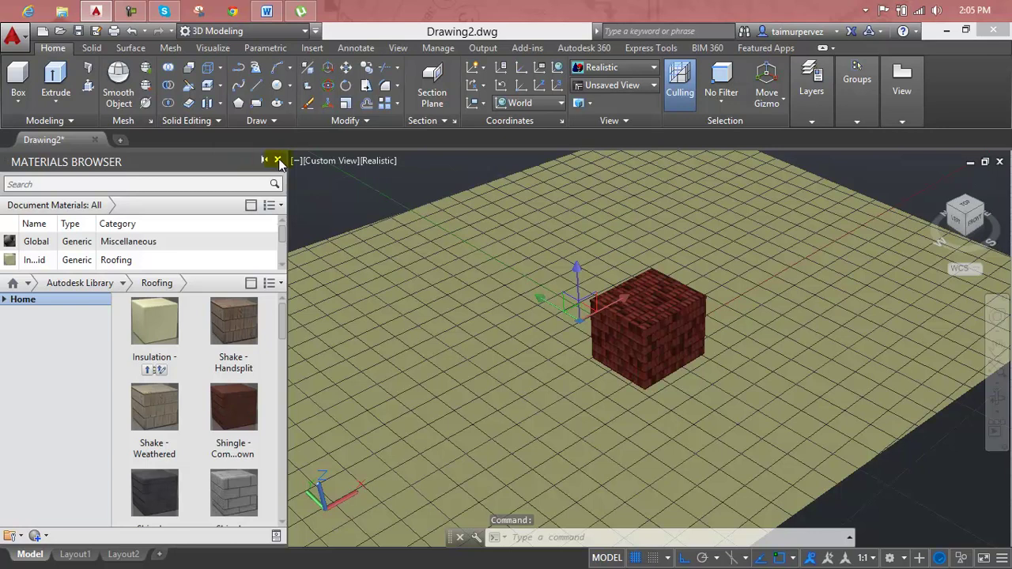
- Apply Shingle - Composition Gray to the cube and close the Materials Browser
scroll(237, 395, "down", 1)
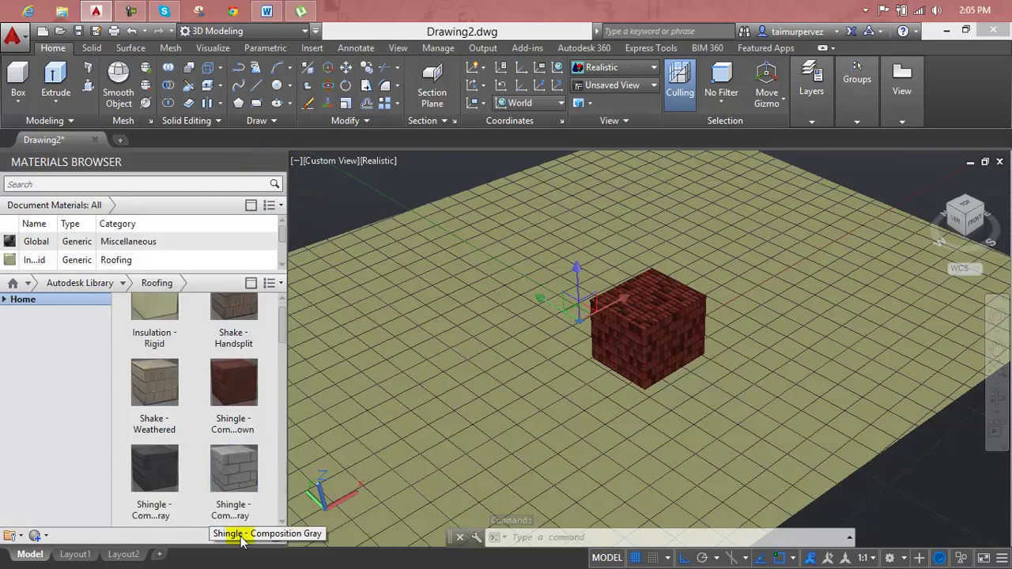
left_click_drag(245, 488, 674, 311)
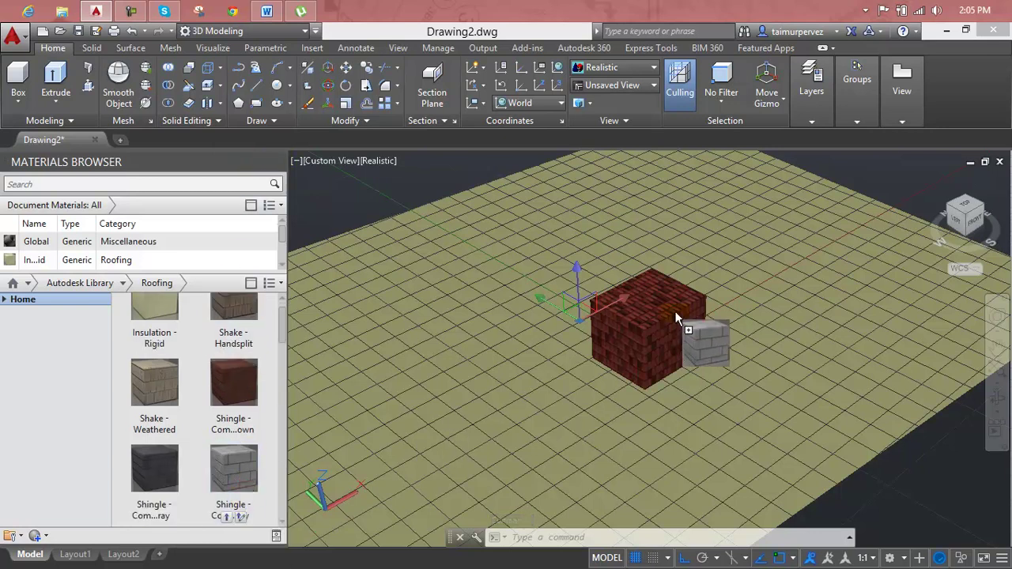
left_click_drag(603, 363, 601, 362)
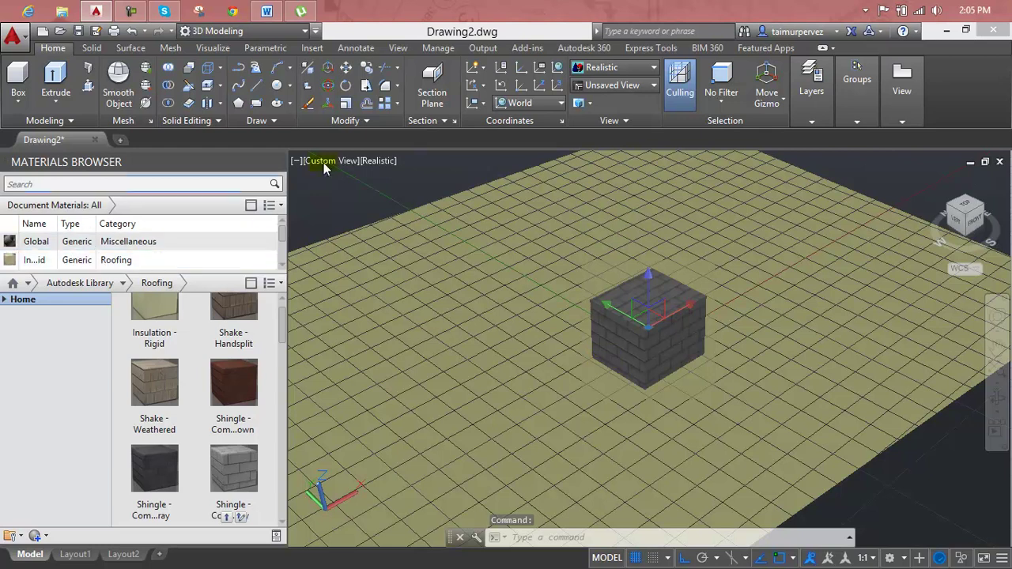
left_click(282, 162)
key("Escape")
key("Escape")
- Orbit to a lower view and select the cube to inspect its material
middle_click_drag(565, 366, 530, 343, "shift")
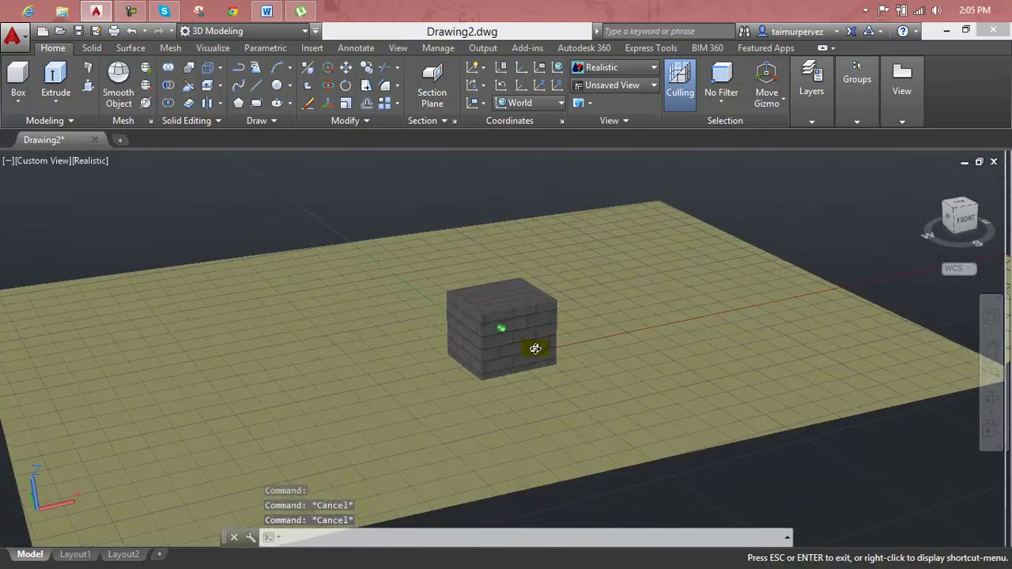
scroll(503, 349, "up", 3)
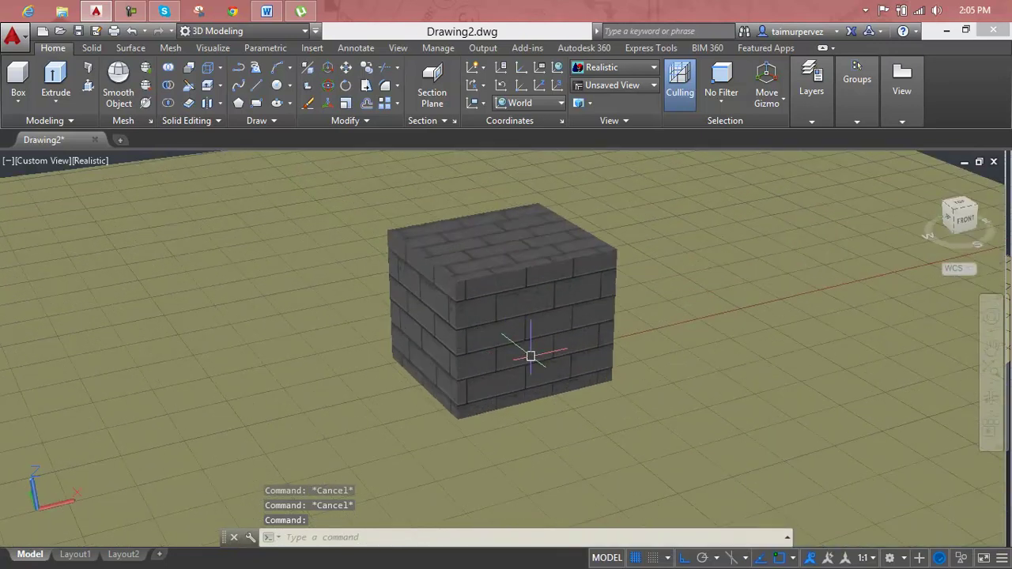
left_click(507, 344)
key("Escape")
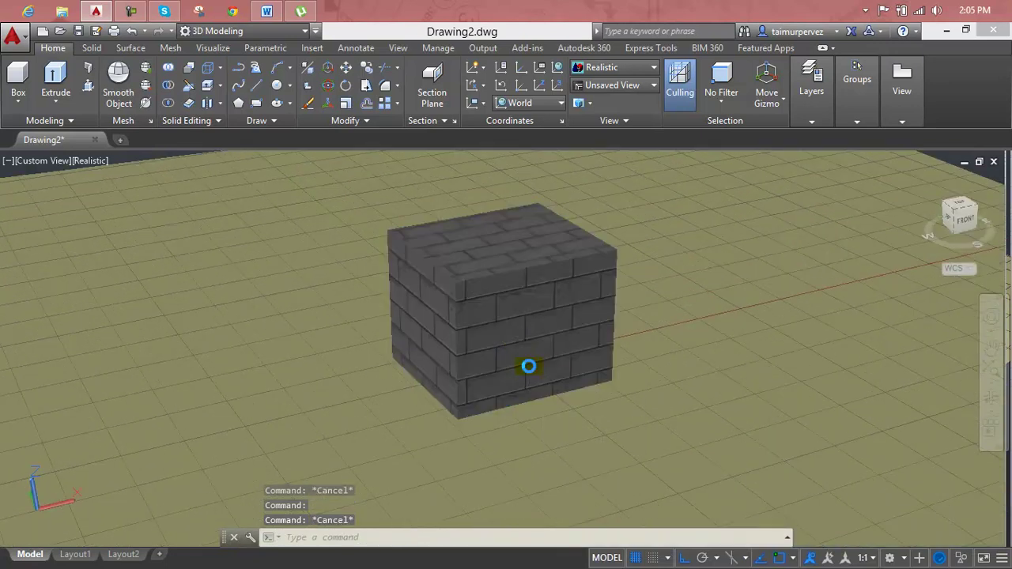
left_click(524, 339)
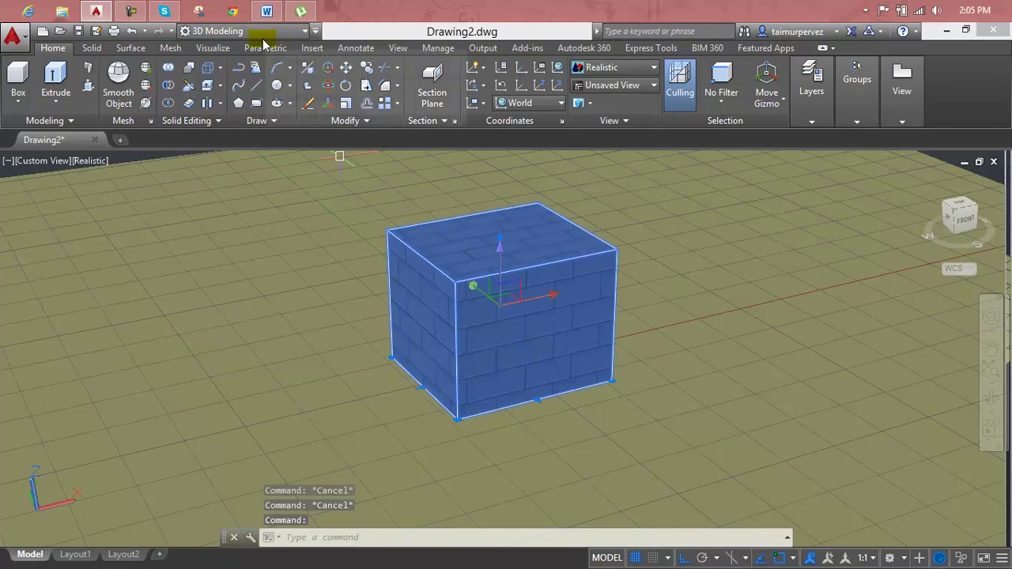
- Turn Sun Status on from the Visualize tab
left_click(214, 49)
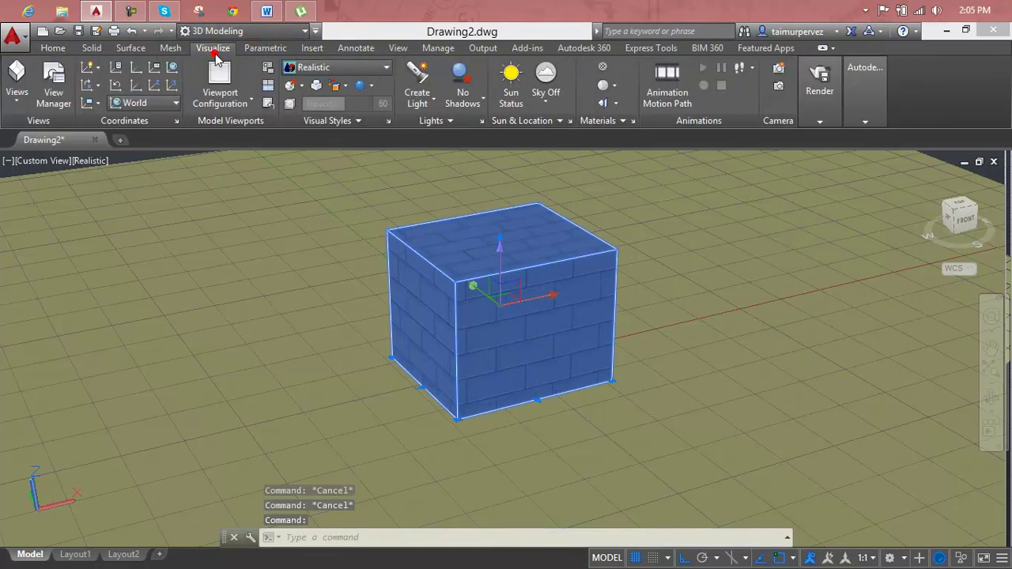
left_click(511, 93)
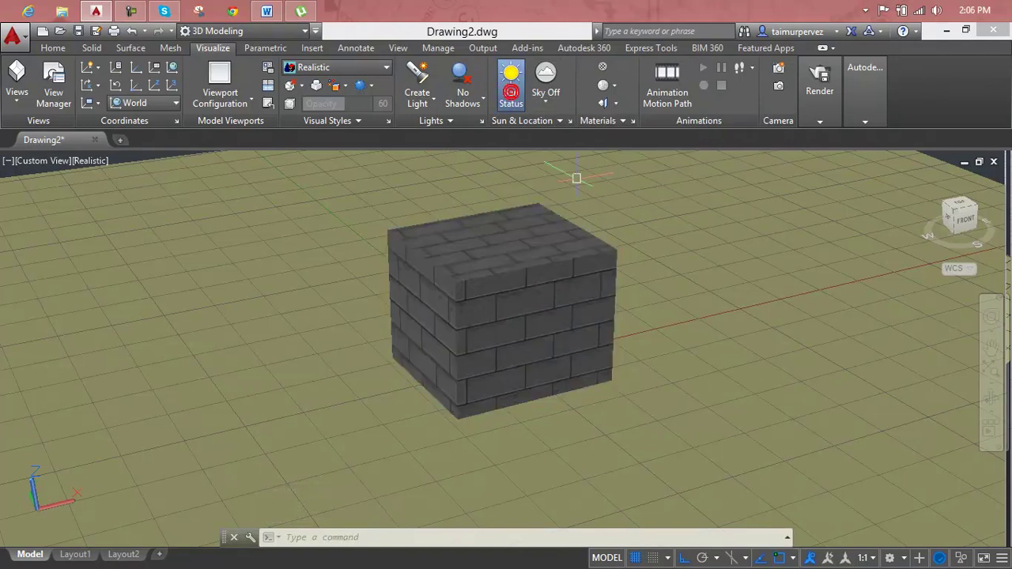
key("Escape")
key("Escape")
key("Escape")
- Render the current view at the Medium preset, then return to the drawing
type("nd")
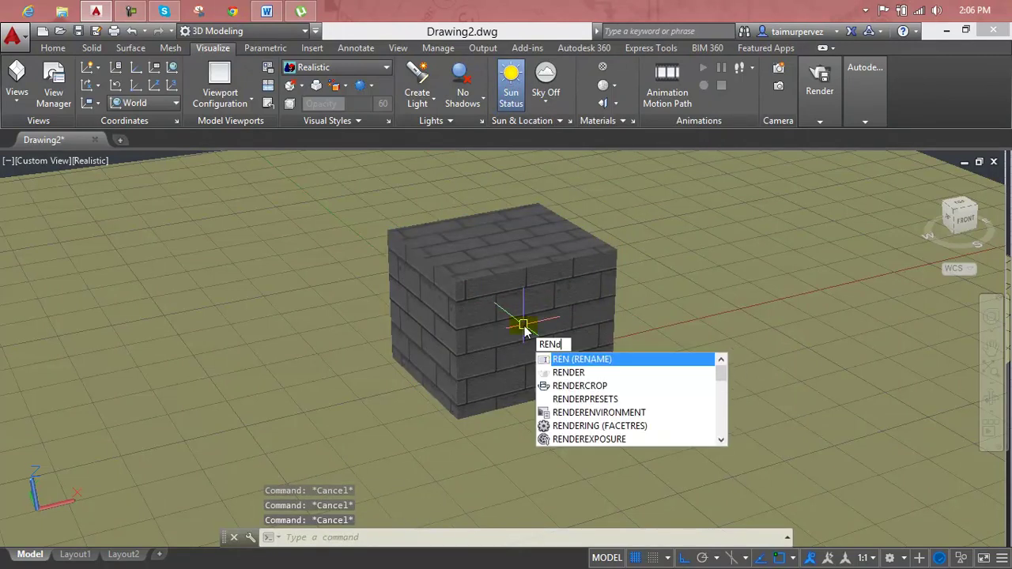
type("er")
key("Return")
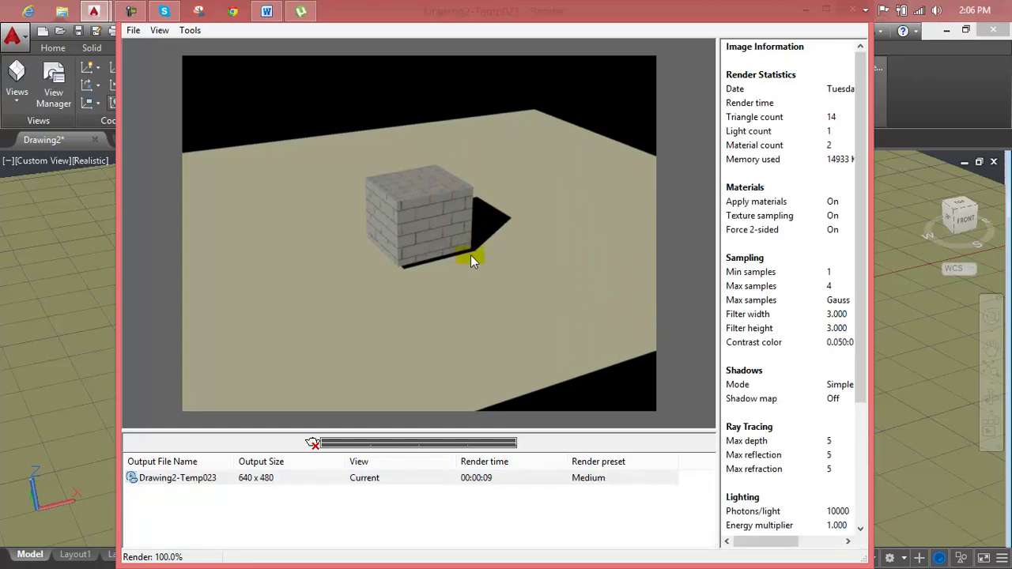
left_click(871, 71)
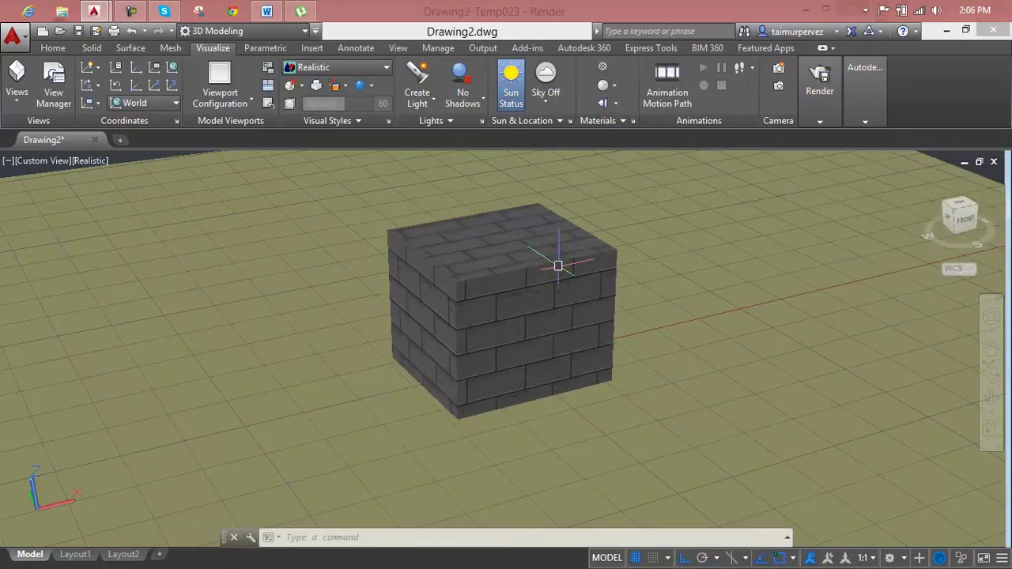
- Switch Sun Status off, re-render the cube without a shadow (Drawing2-Temp024), and close the result
left_click(510, 83)
type("rnd")
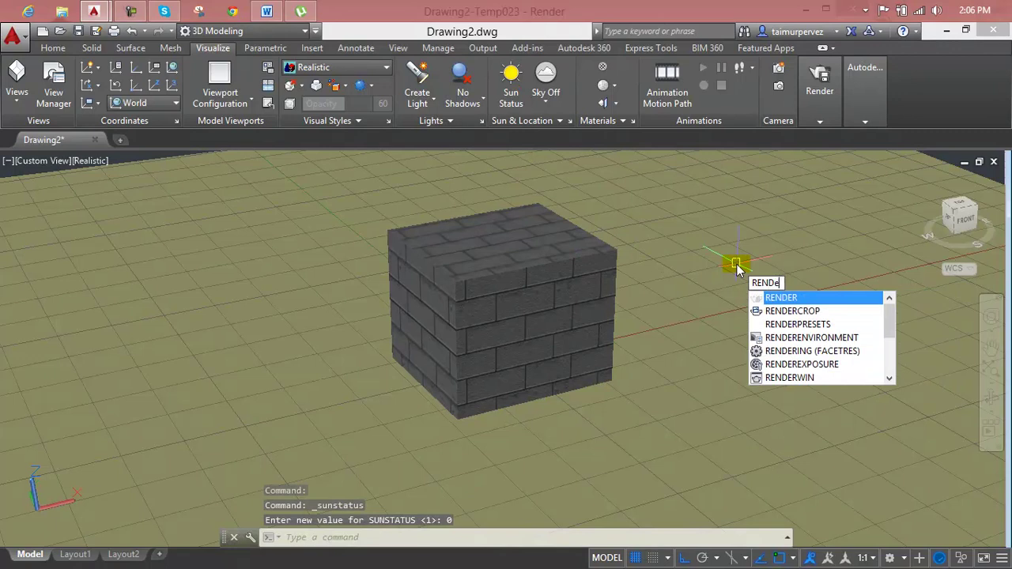
key("Return")
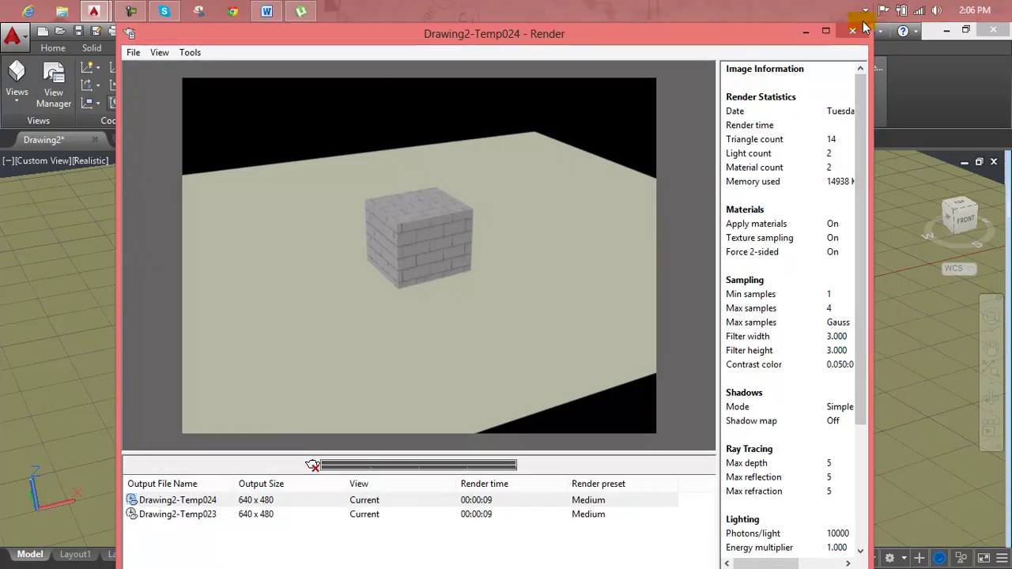
left_click(853, 32)
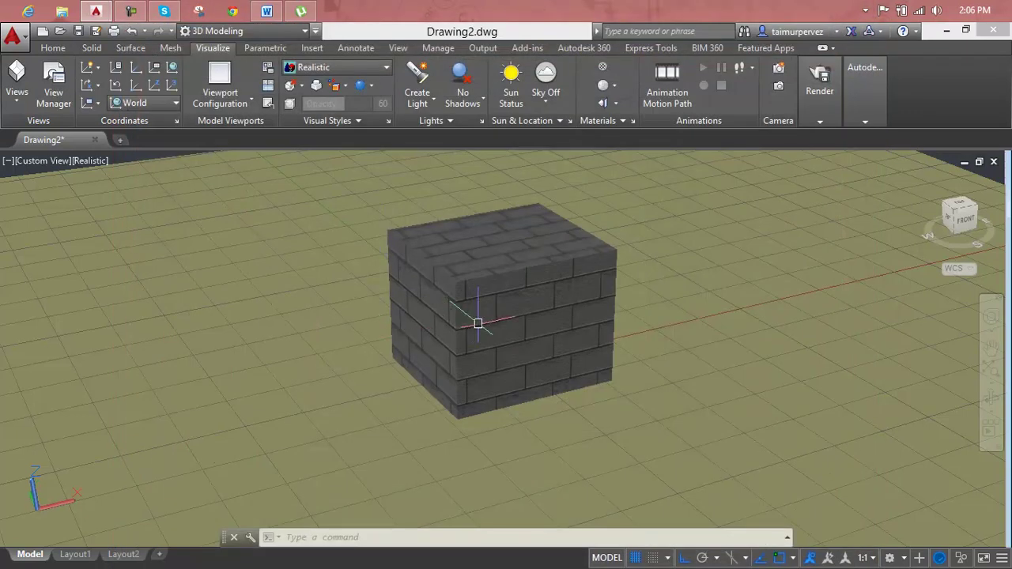
- Turn Sun Status back on and set viewport shadows to Ground Shadows, then Full Shadows
left_click(511, 83)
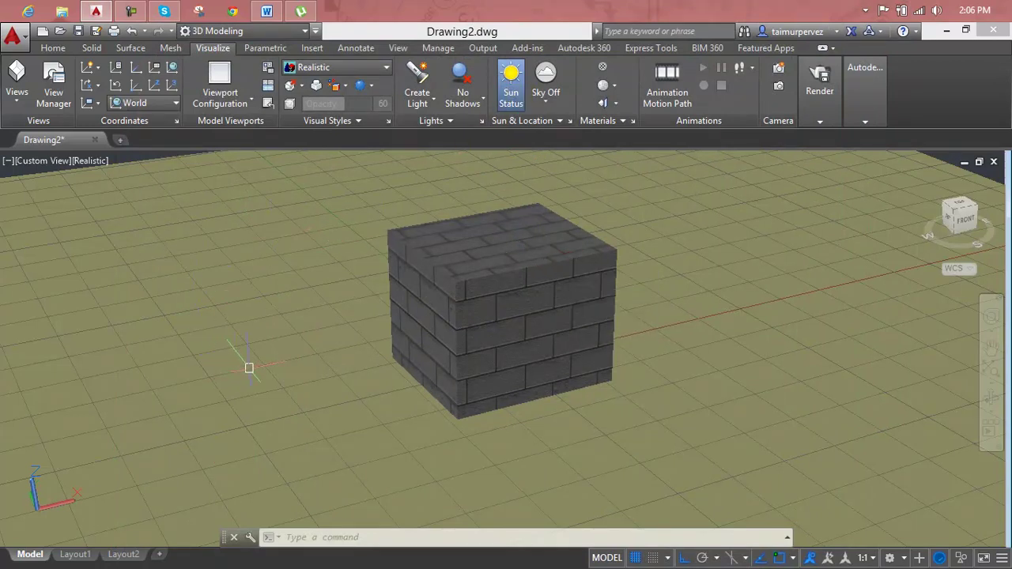
left_click(472, 101)
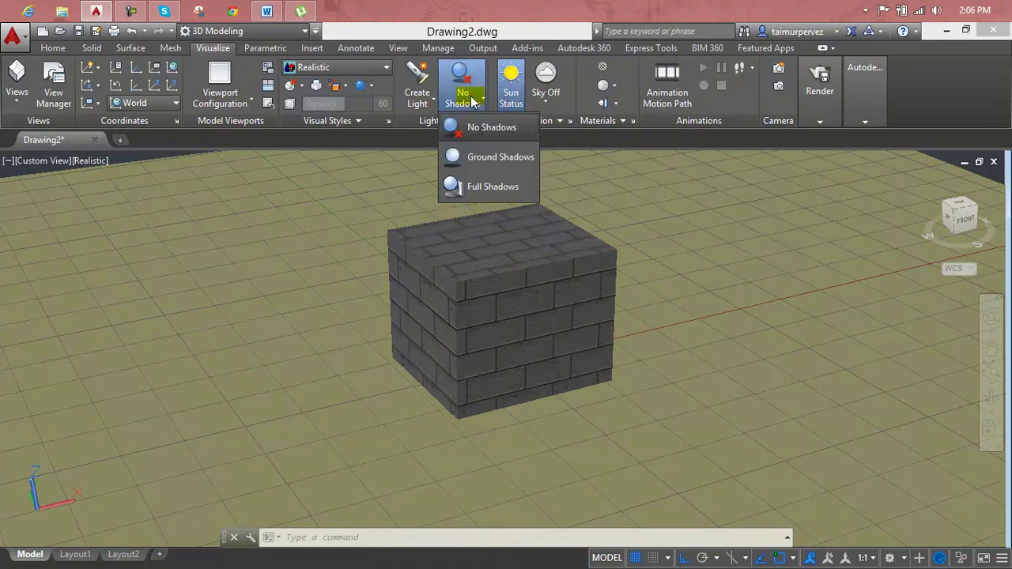
left_click(475, 159)
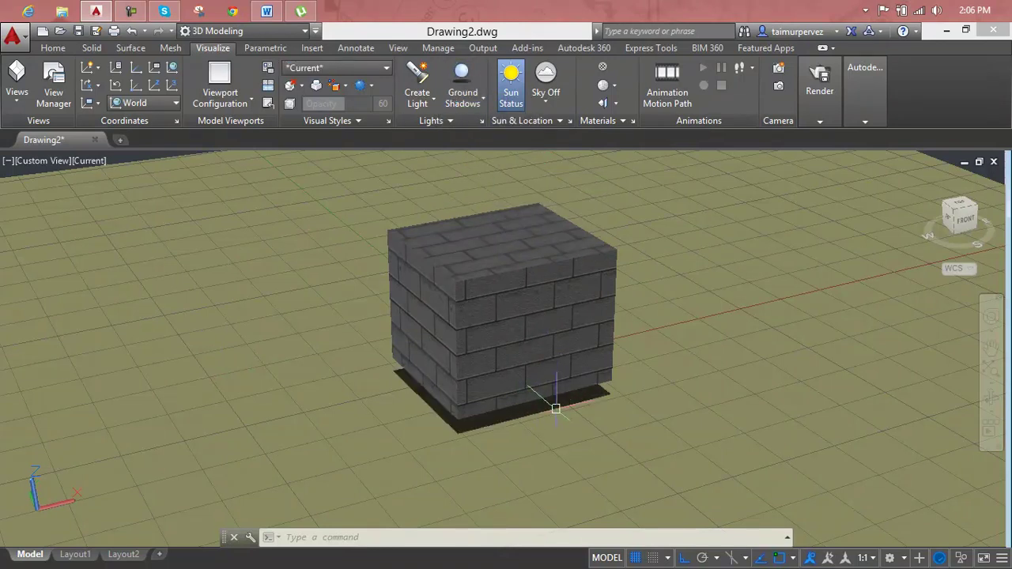
left_click(470, 99)
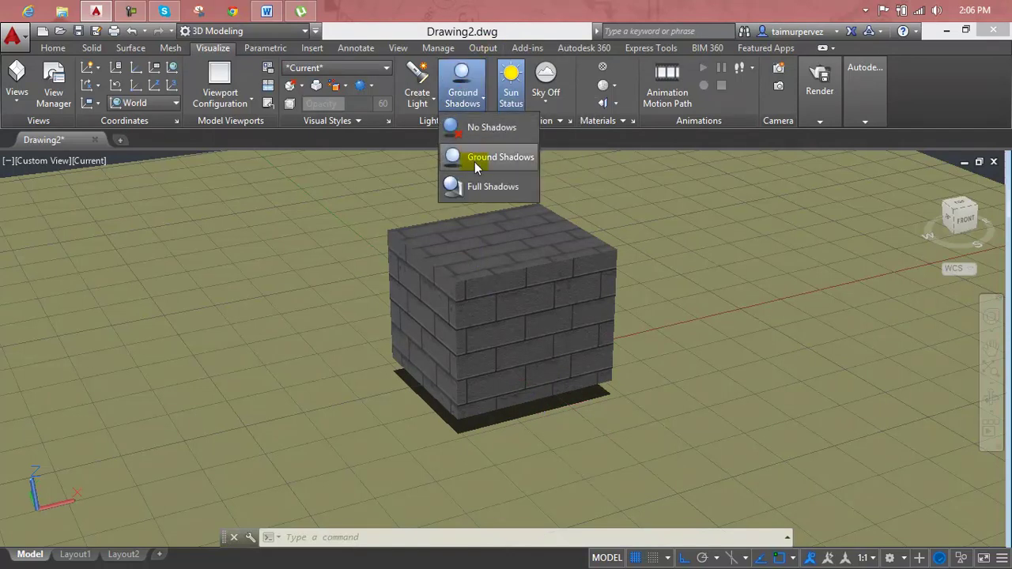
left_click(482, 186)
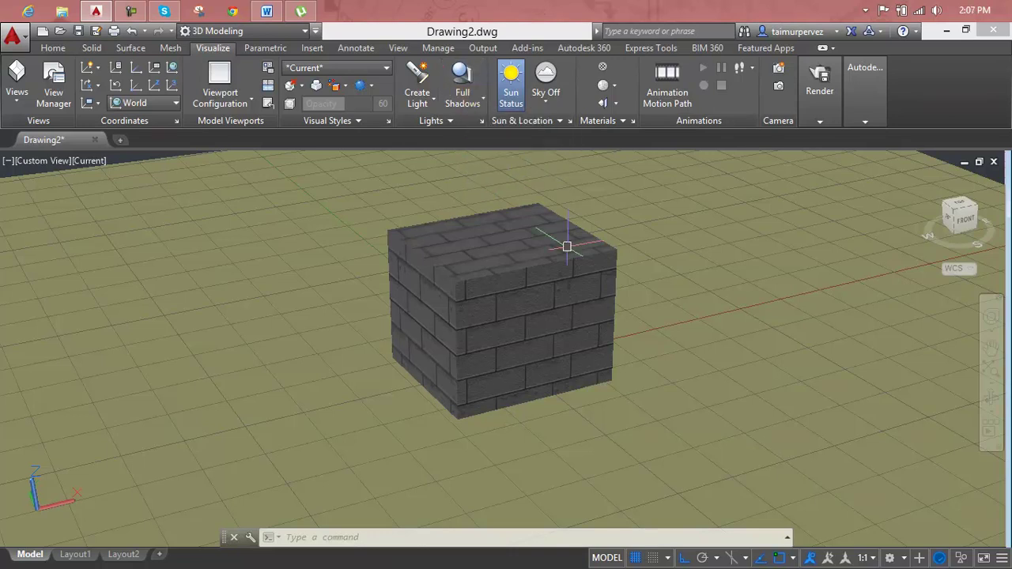
key("Escape")
key("Escape")
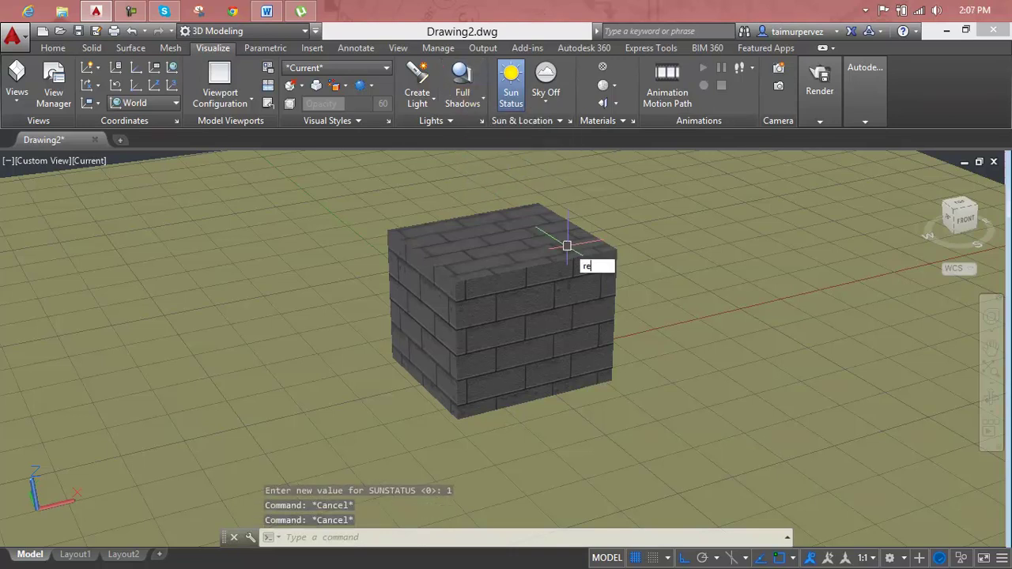
- Render the current view of the brick box and close the finished render
type("nder")
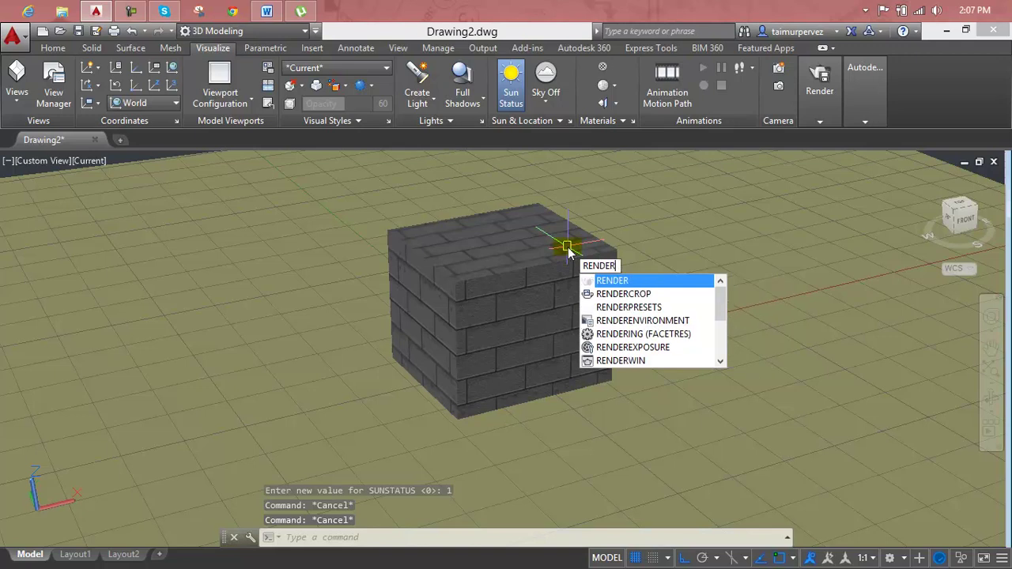
key("Return")
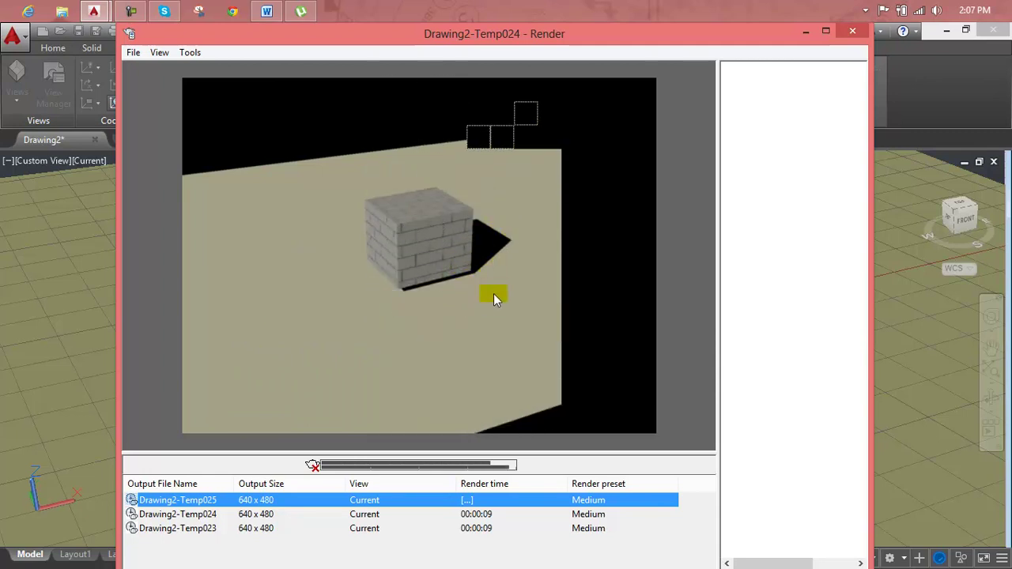
left_click(863, 33)
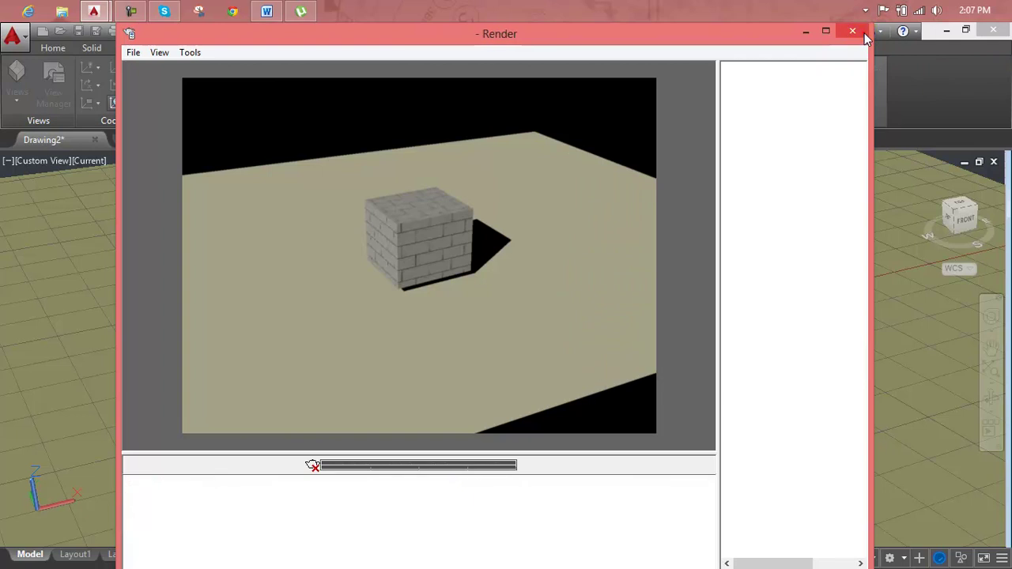
left_click(864, 33)
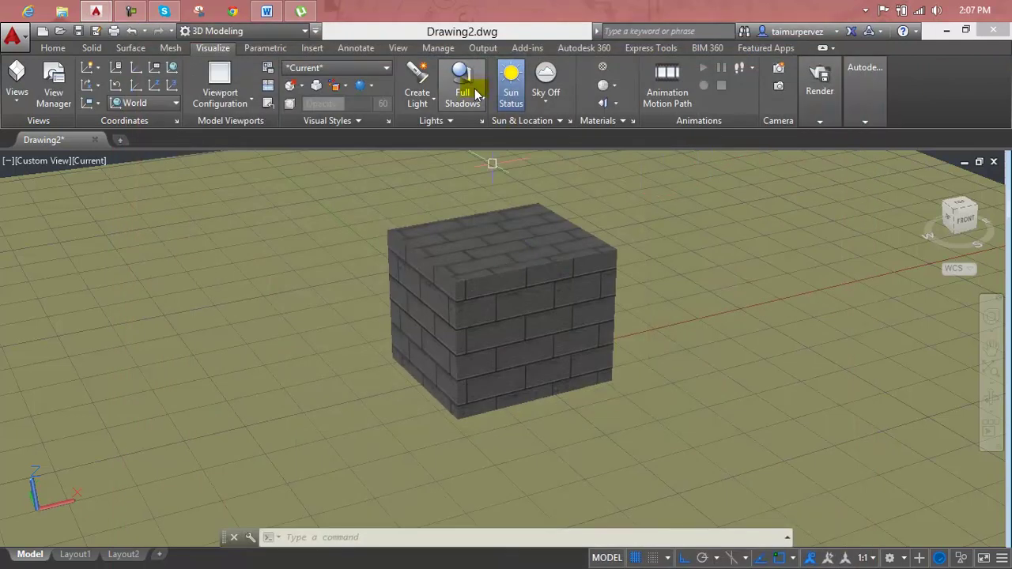
- Set viewport shadows to Ground Shadows and re-render, showing the box's sharp shadow (Drawing2-Temp026)
left_click(473, 104)
left_click(480, 154)
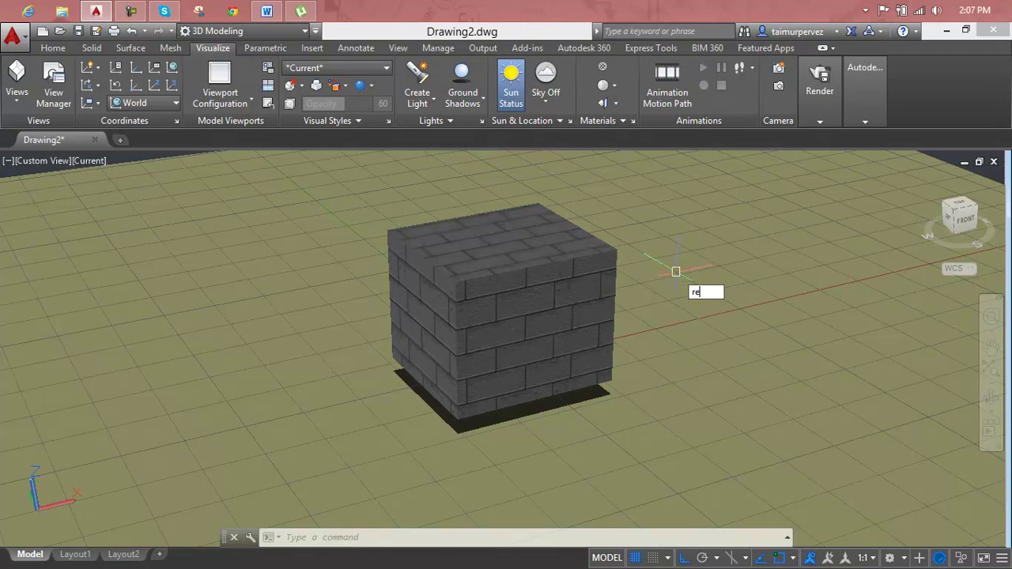
type("ender")
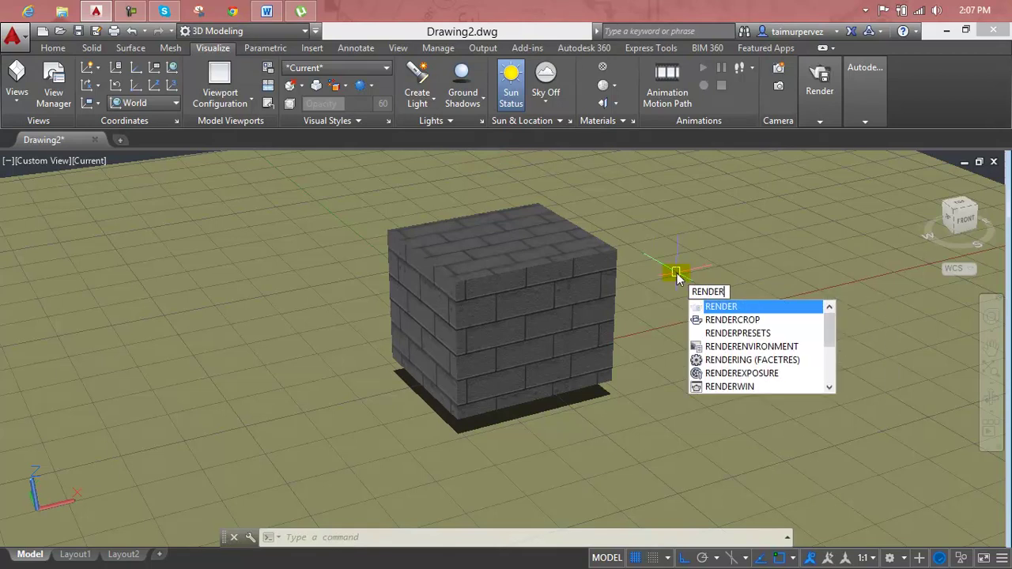
key("Return")
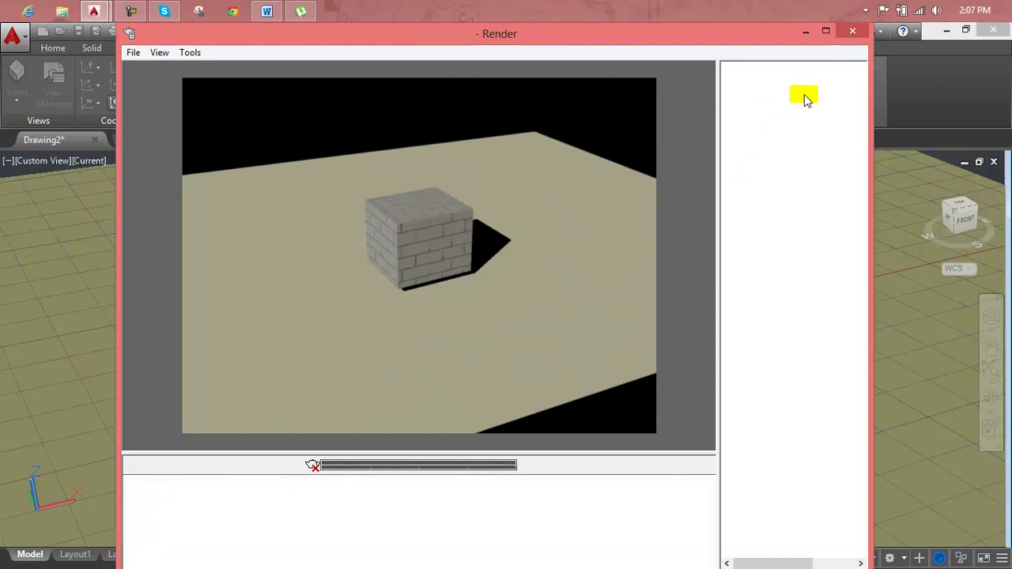
left_click(852, 31)
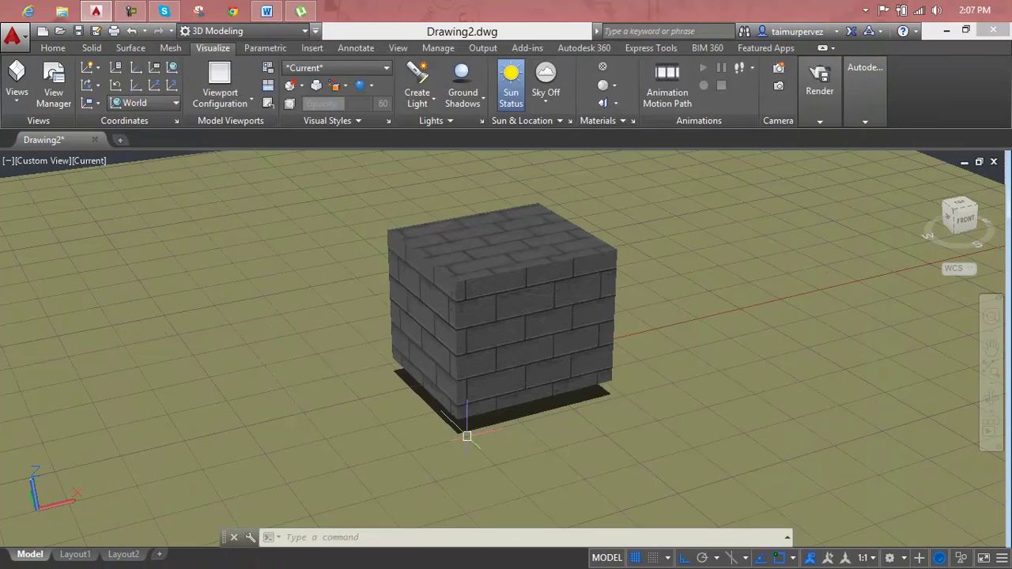
left_click(463, 95)
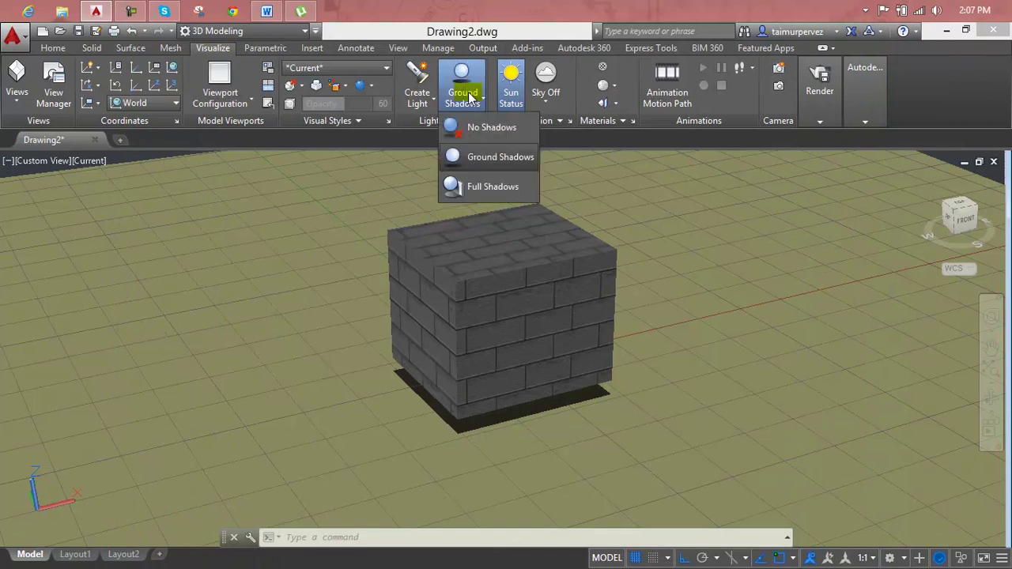
left_click(473, 126)
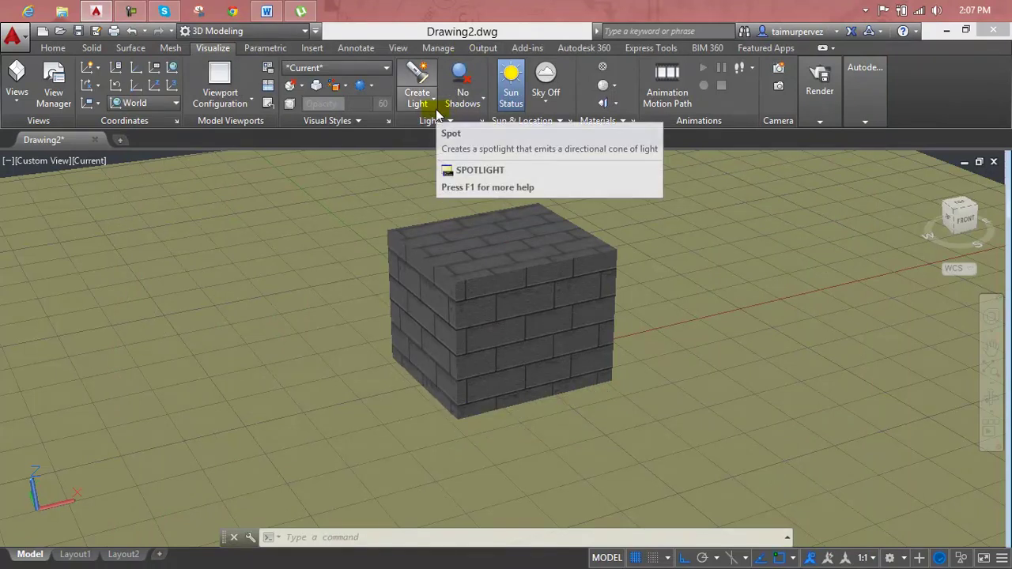
left_click(467, 99)
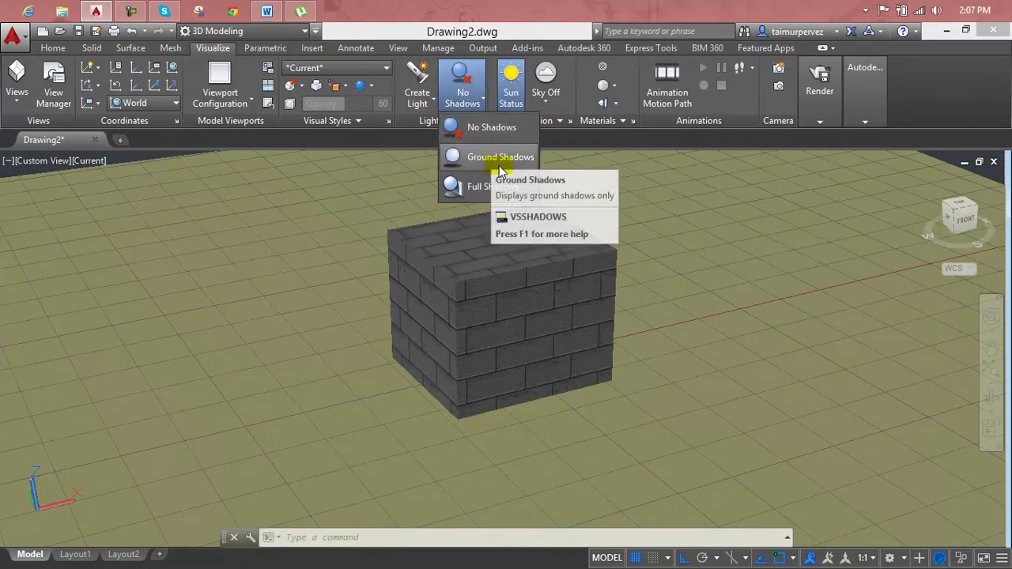
left_click(499, 162)
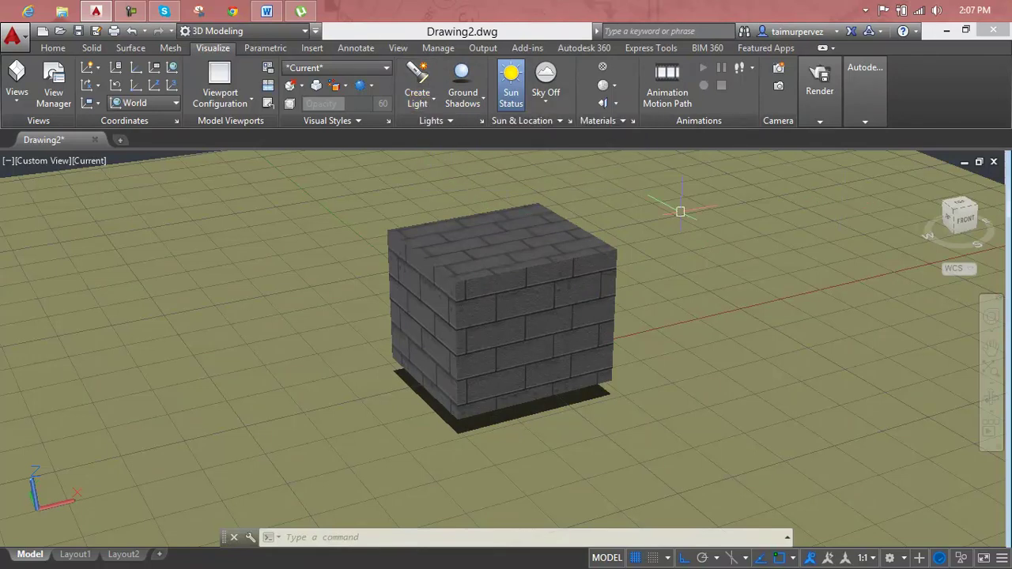
scroll(413, 308, "down", 3)
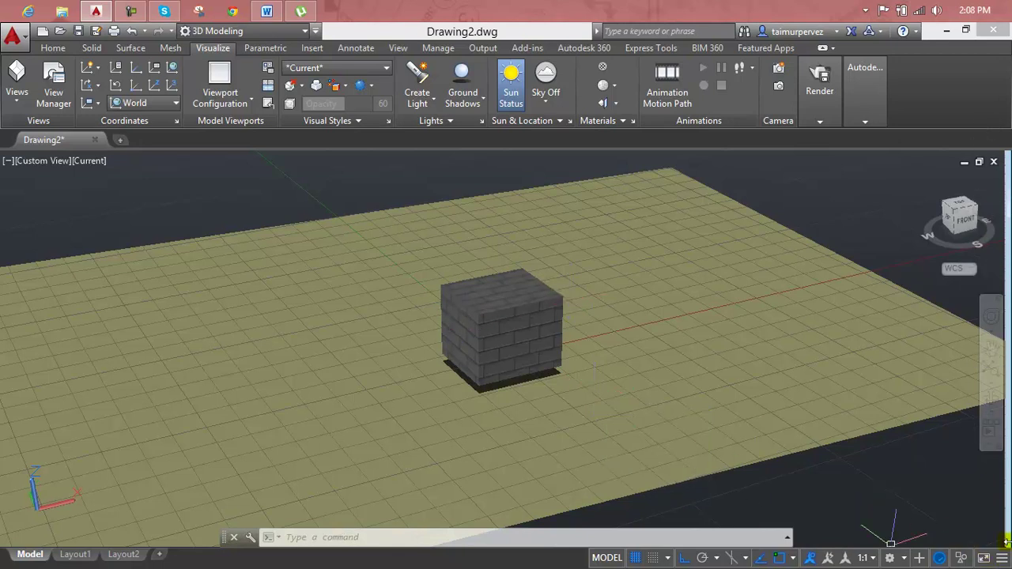
left_click(819, 121)
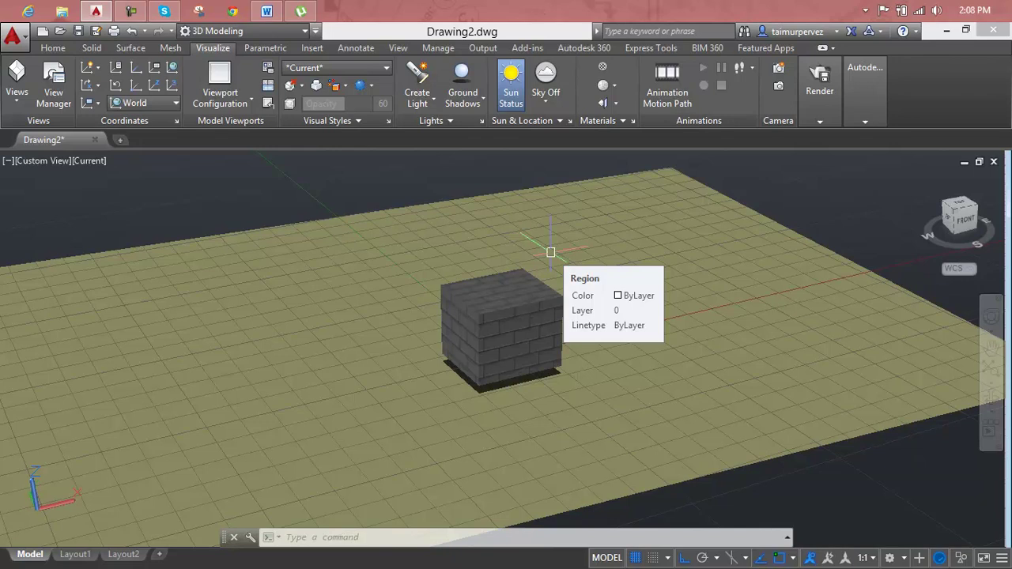
- Place a point light on top of the cube with default settings
left_click(431, 104)
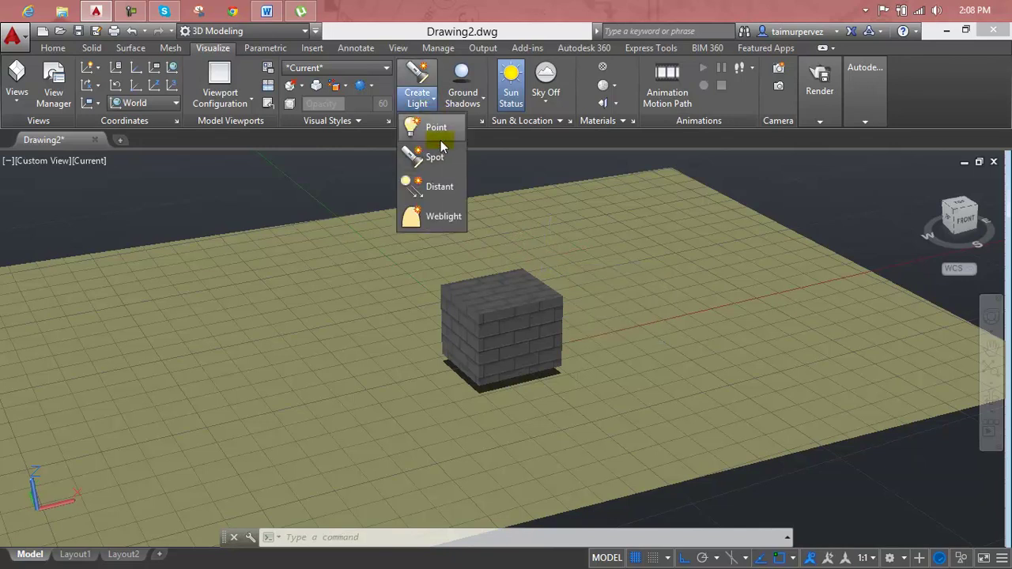
left_click(440, 140)
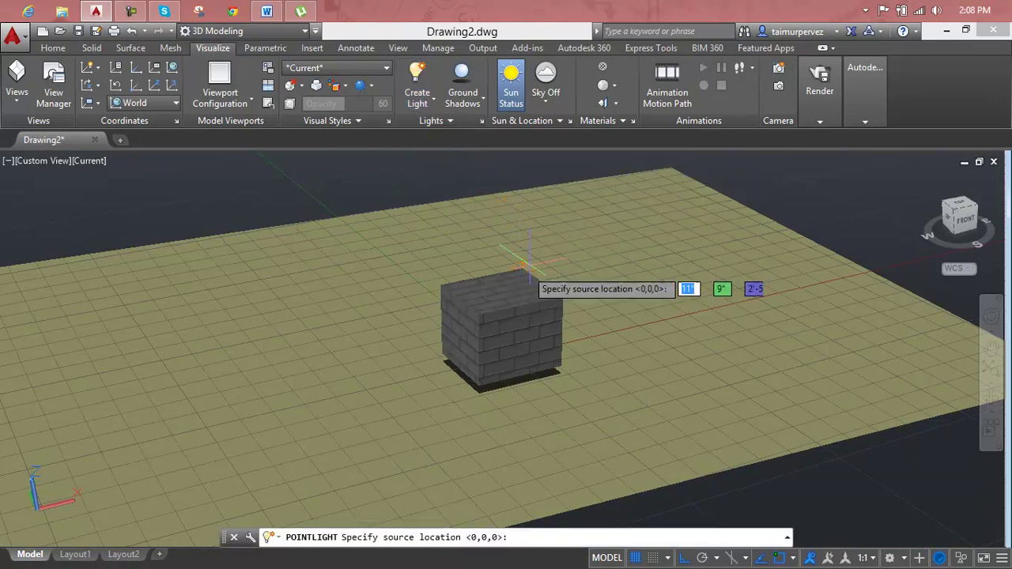
type("6")
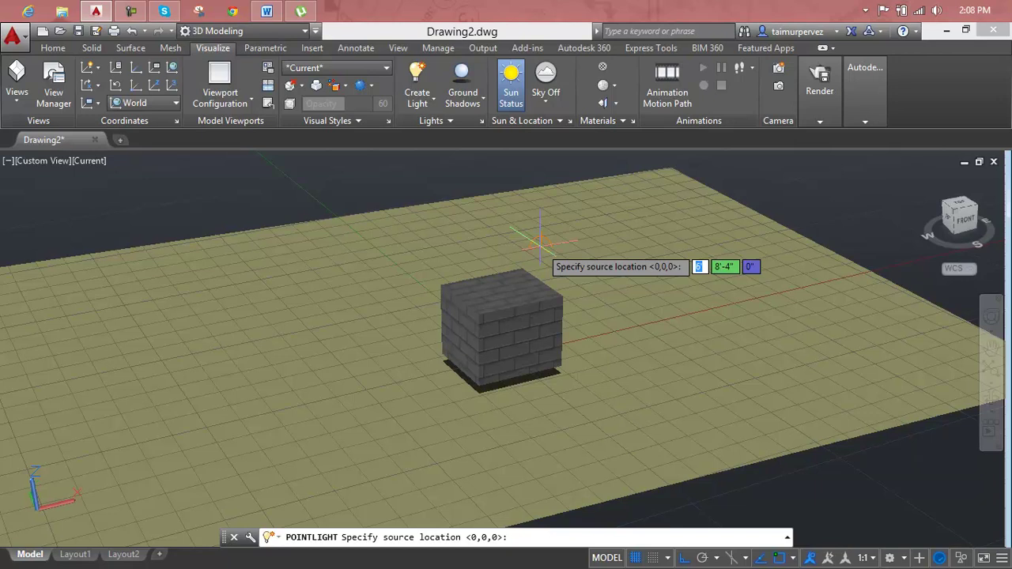
key("BackSpace")
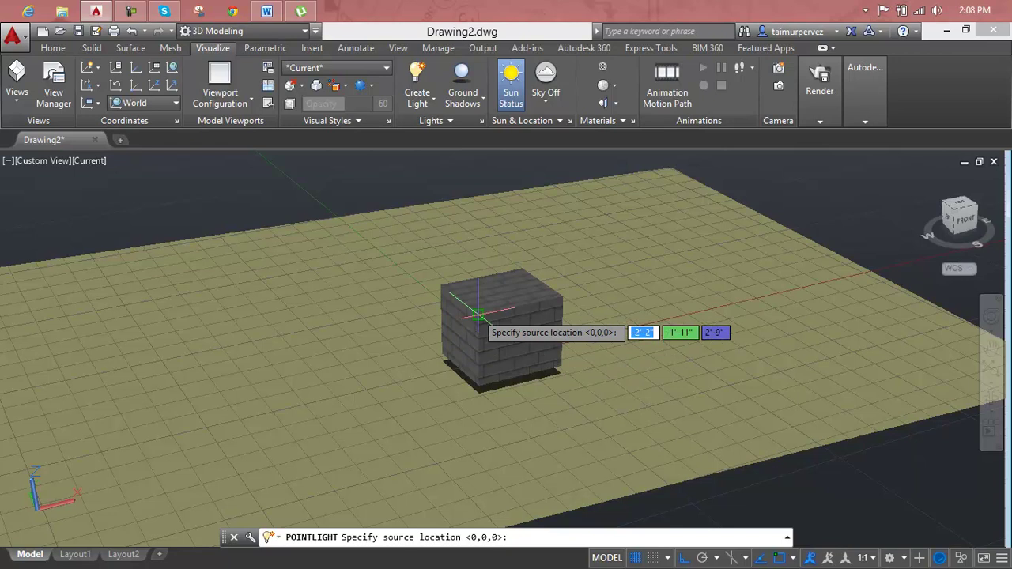
left_click(479, 275)
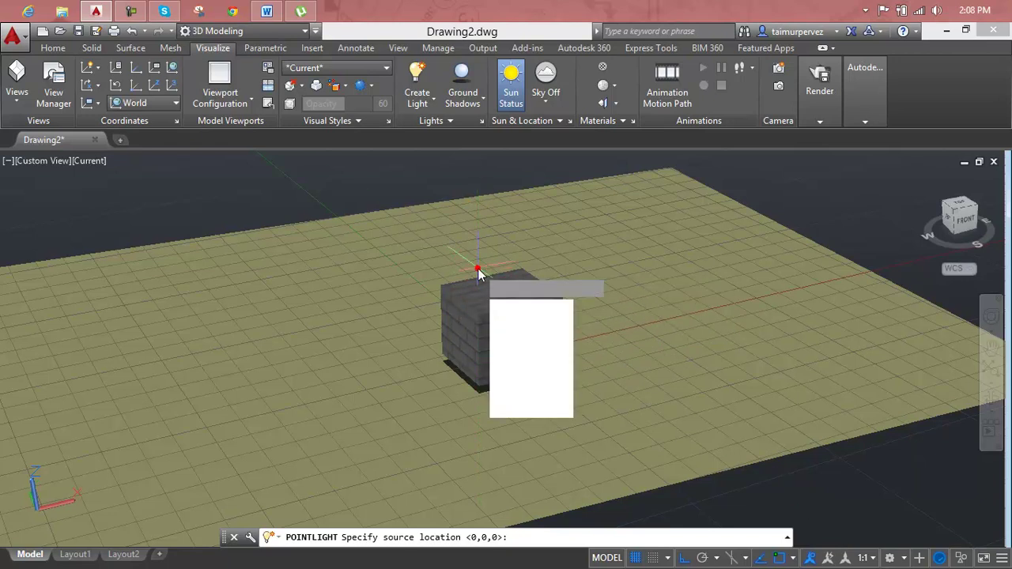
key("Return")
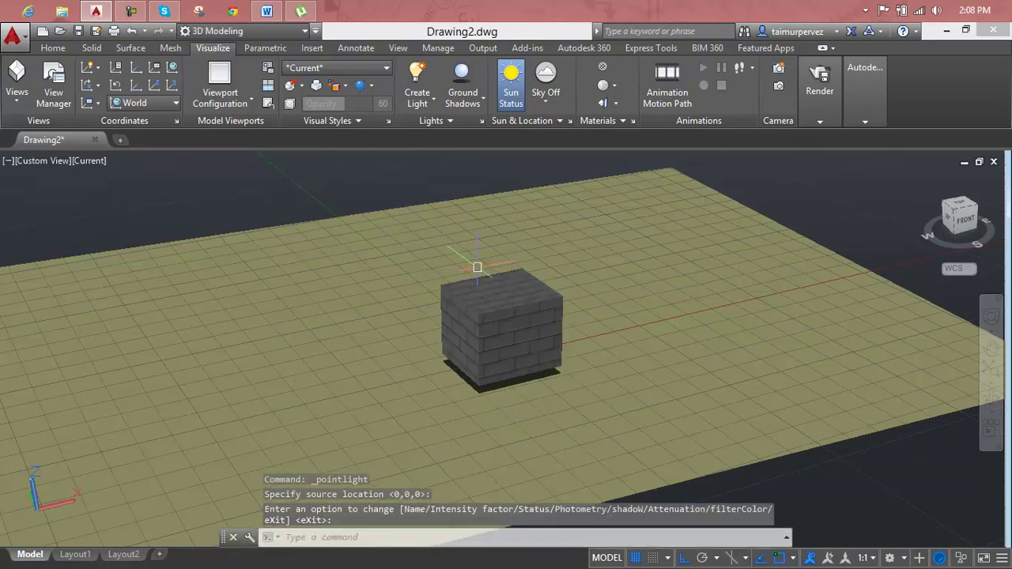
- Grip-stretch the point light to a new position above the box and orbit to check it
scroll(548, 233, "down", 4)
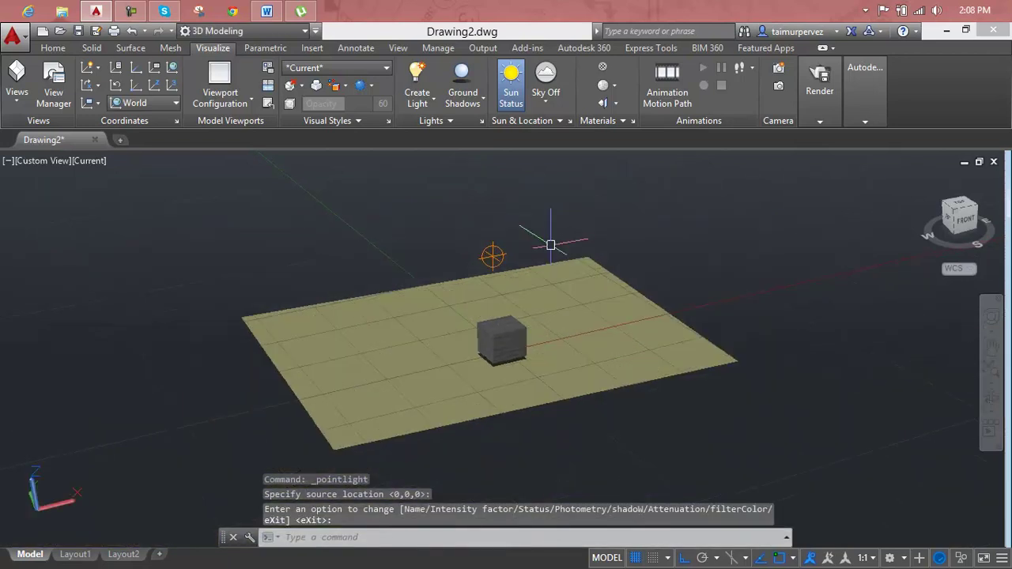
left_click(491, 253)
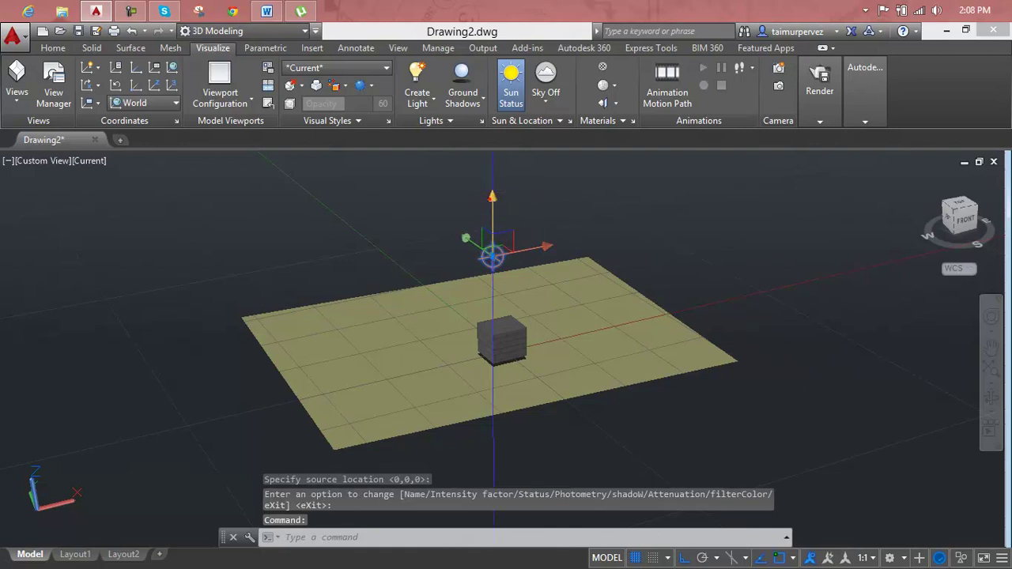
left_click(491, 199)
left_click(492, 299)
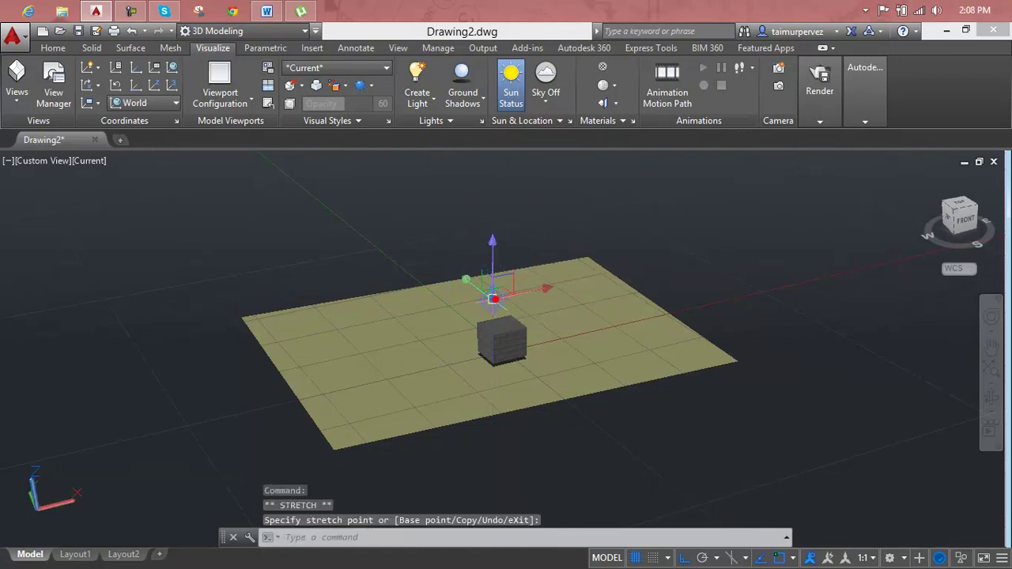
key("Escape")
key("Escape")
scroll(491, 299, "up", 3)
middle_click_drag(492, 296, 473, 332, "shift")
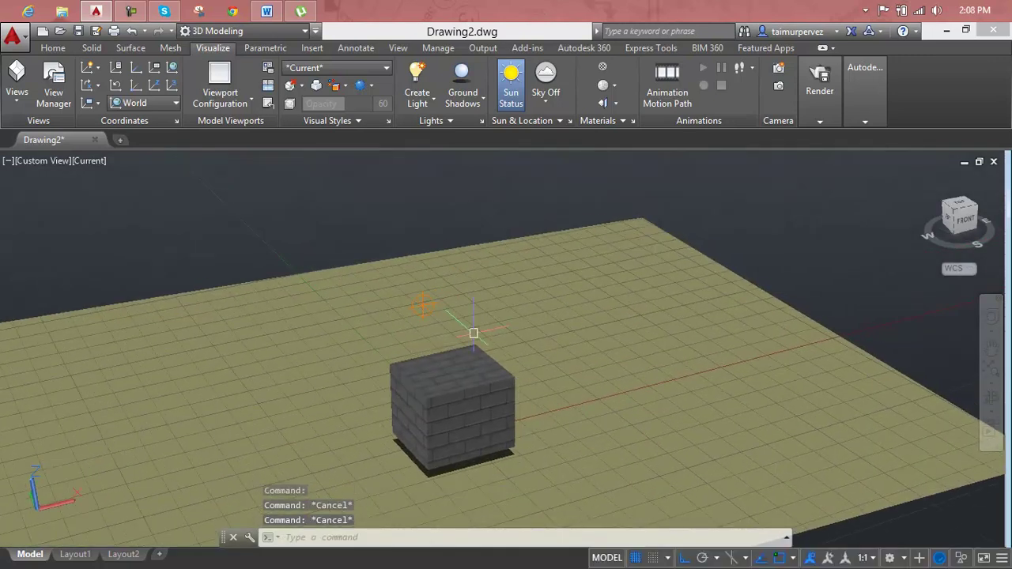
- Render the box lit by the point light (Drawing2-Temp027) and close the result
type("RENDe")
key("Return")
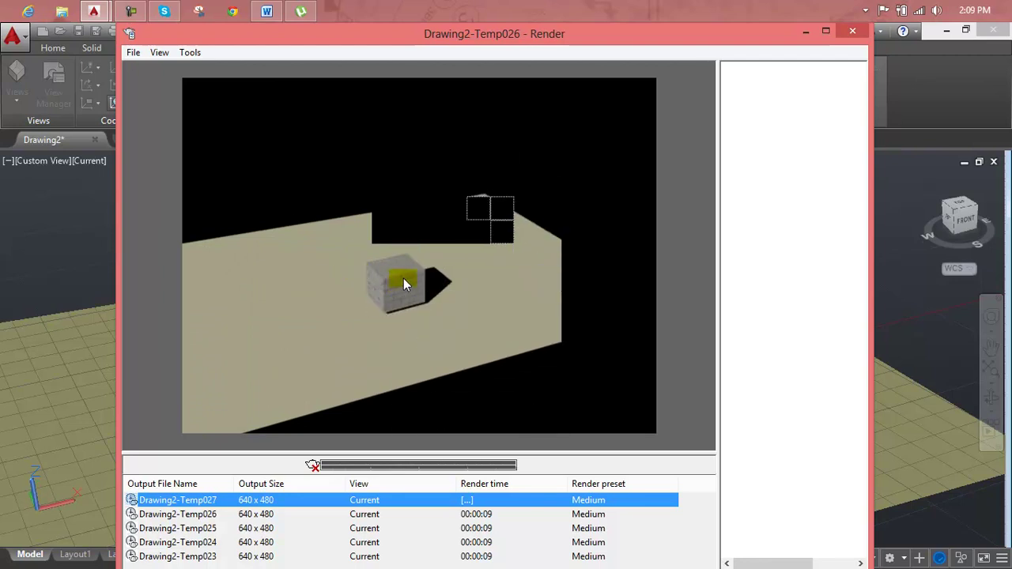
left_click(852, 33)
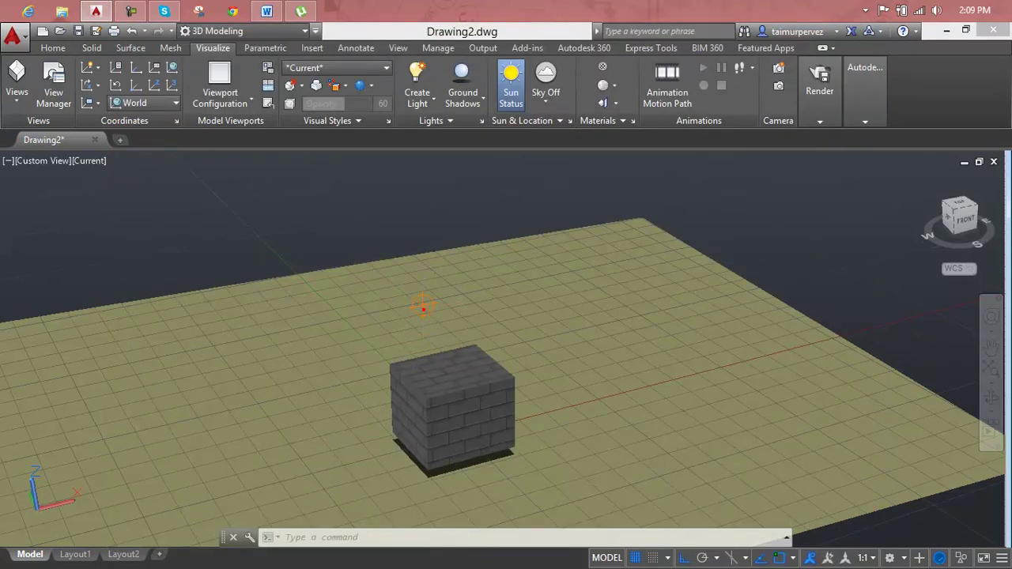
- Lower the point light vertically and shift it to the right from a low front view
left_click(423, 246)
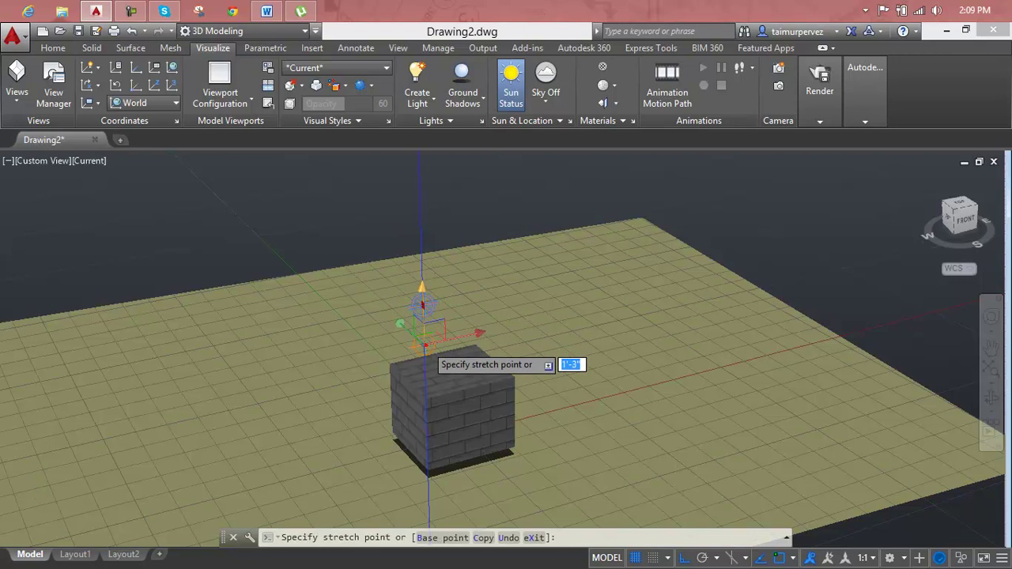
left_click(425, 345)
middle_click_drag(433, 413, 379, 380, "shift")
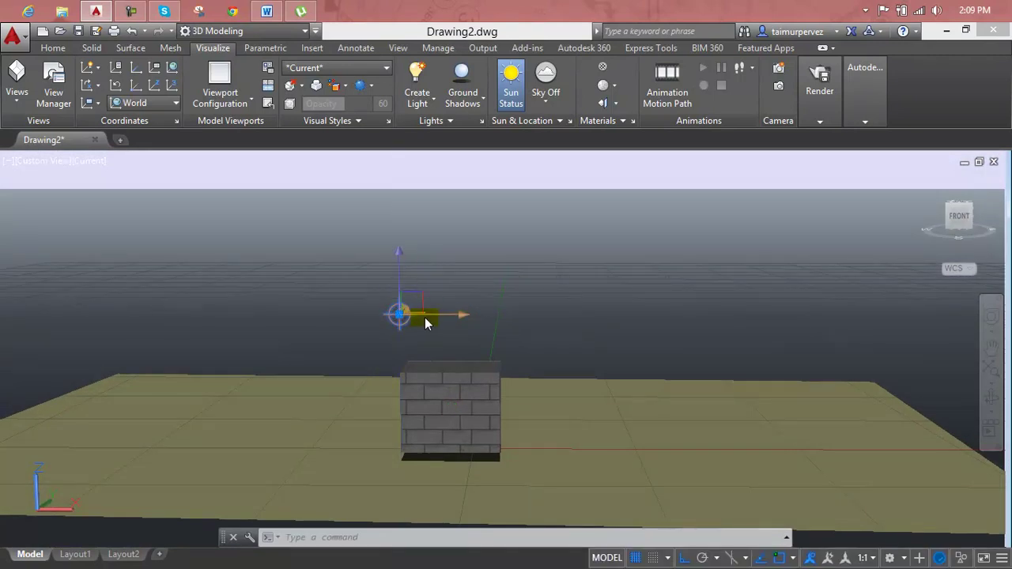
left_click(399, 314)
left_click(450, 313)
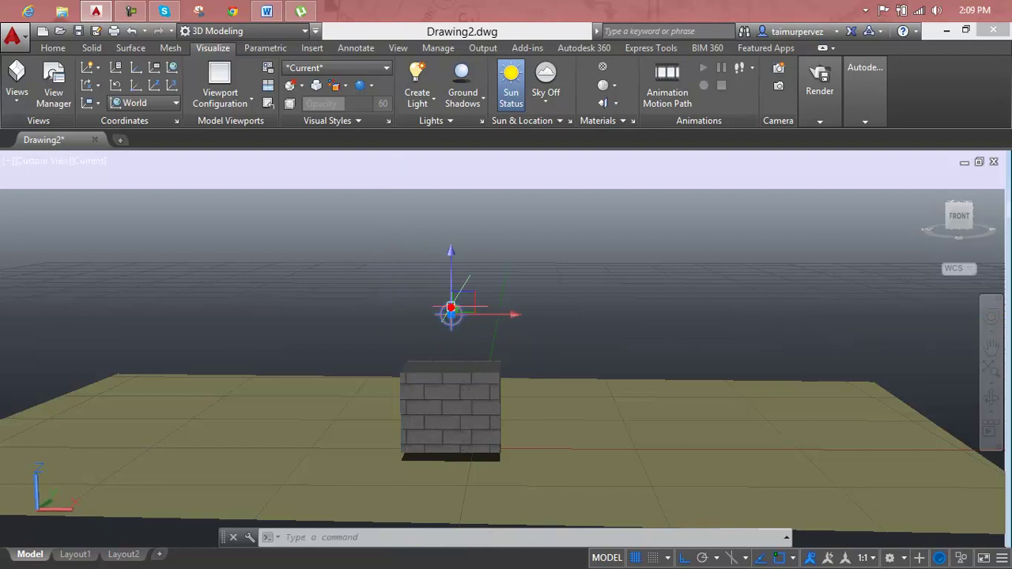
- Drop the light further along the vertical axis to just above the box, checking from several orbits
middle_click_drag(445, 427, 630, 423, "shift")
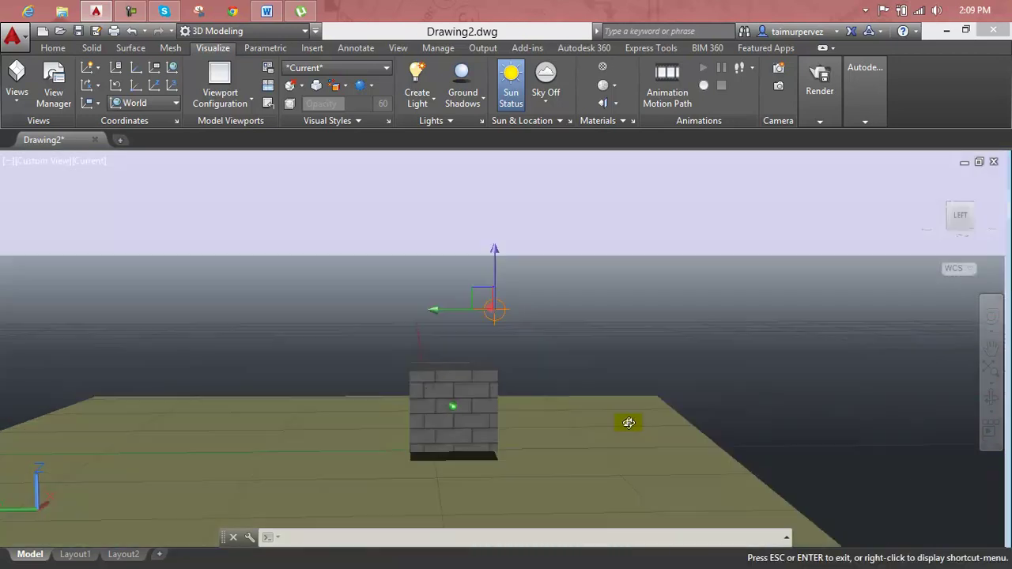
scroll(573, 397, "up", 3)
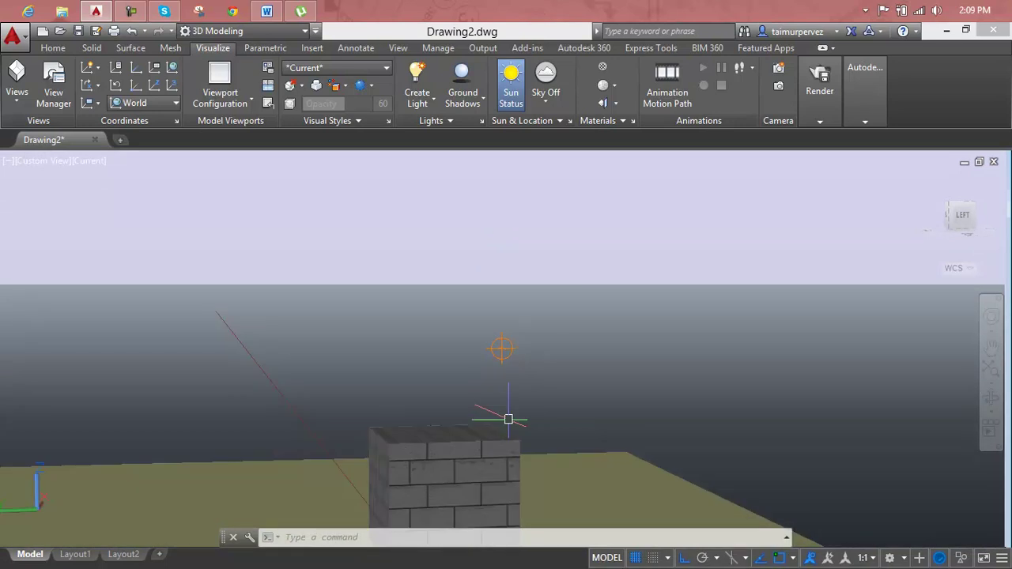
middle_click_drag(508, 419, 512, 399, "shift")
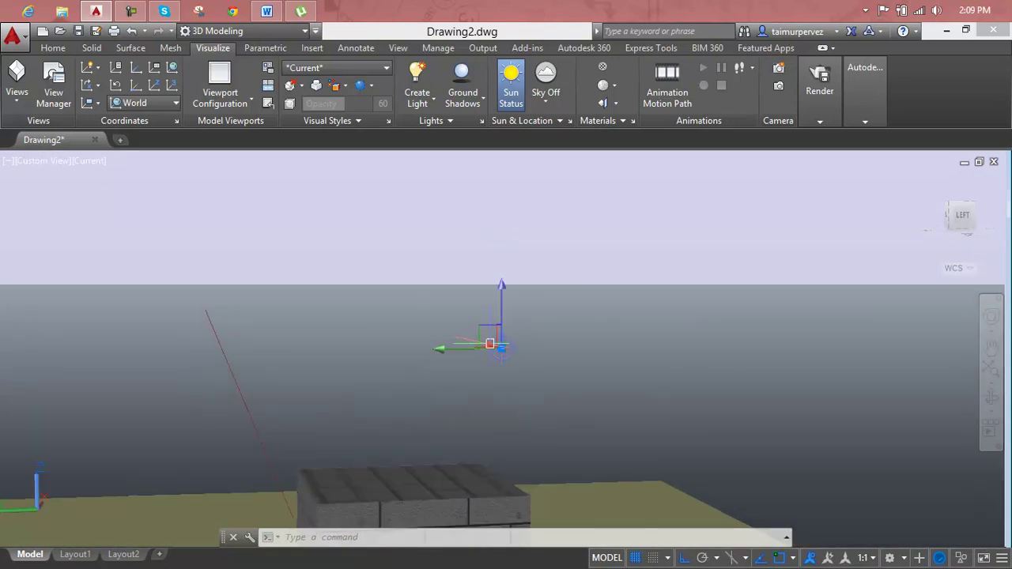
left_click(475, 351)
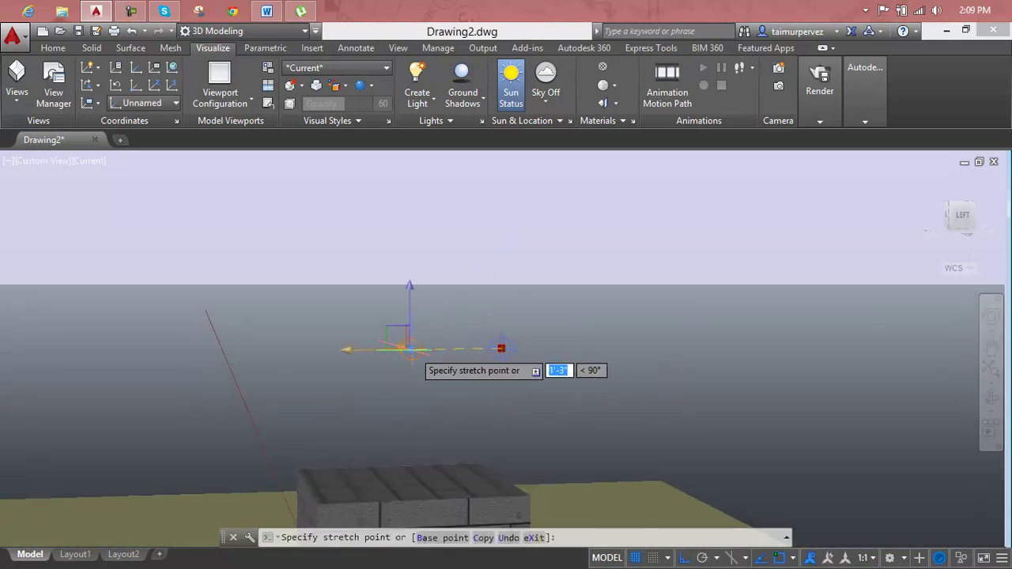
left_click(412, 287)
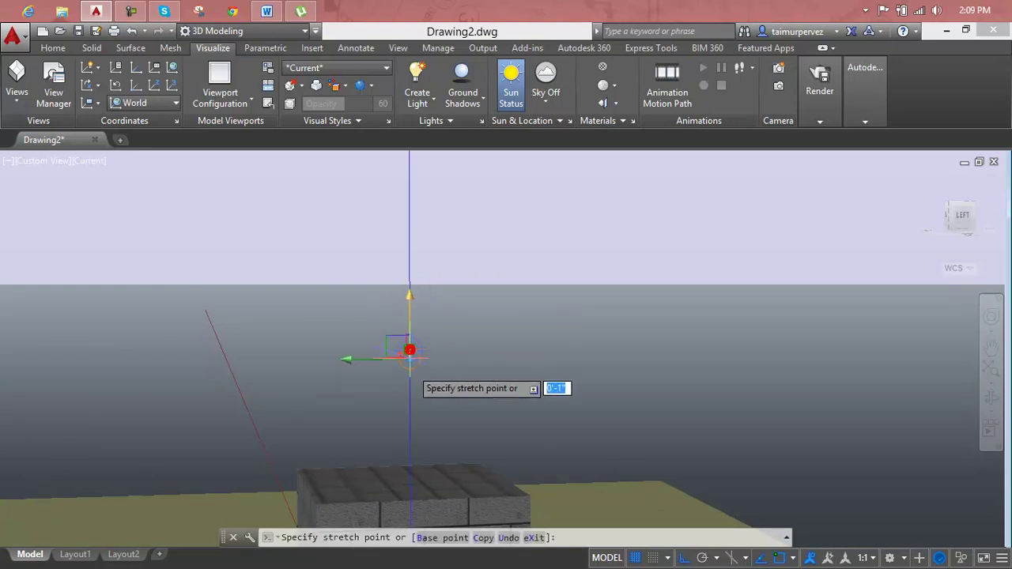
left_click(411, 453)
middle_click_drag(433, 472, 432, 419, "shift")
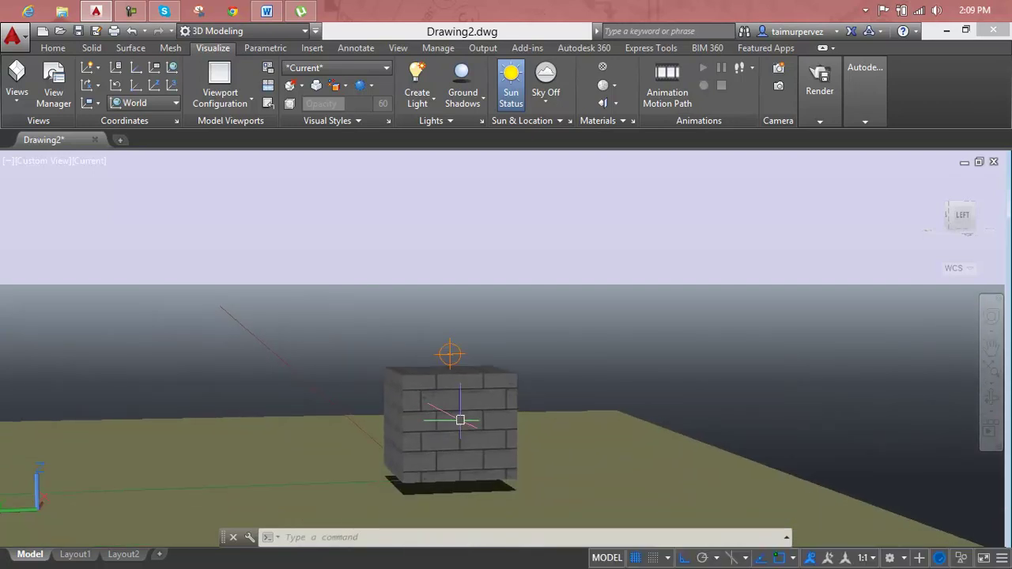
scroll(448, 479, "up", 2)
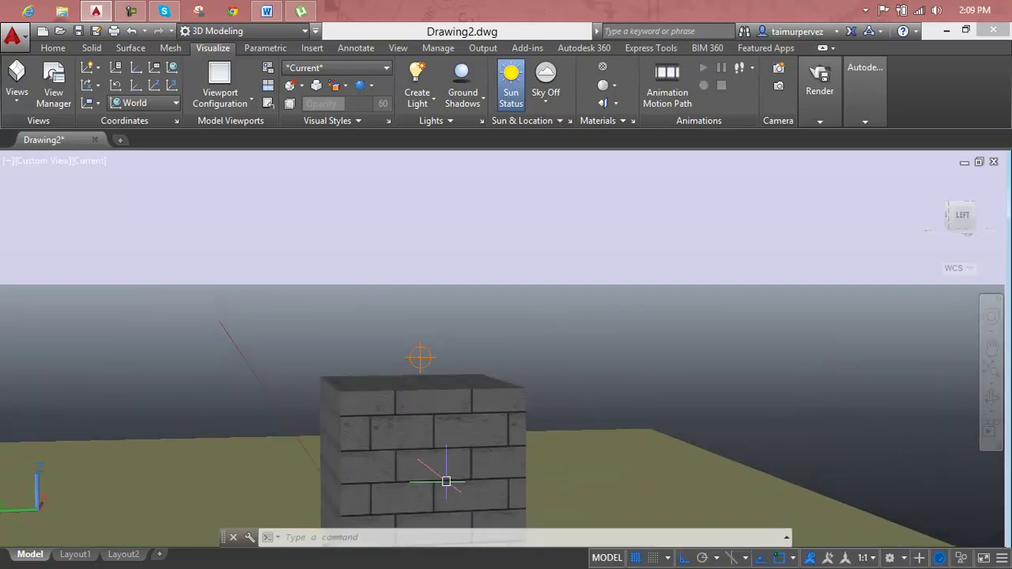
mouse_move(452, 500)
middle_mouse_down("shift")
mouse_move(689, 480)
mouse_move(672, 483)
mouse_move(693, 529)
mouse_move(601, 530)
mouse_move(452, 506)
mouse_move(340, 434)
mouse_move(355, 396)
mouse_move(395, 404)
mouse_move(399, 430)
mouse_move(427, 467)
mouse_move(415, 416)
mouse_move(415, 457)
middle_mouse_up("shift")
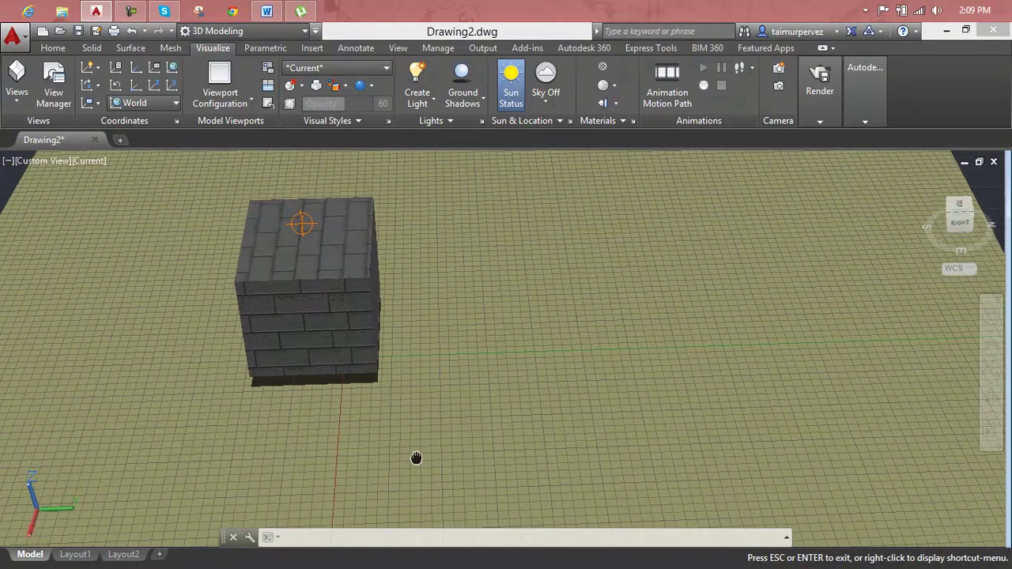
- Render the scene and close the render result
type("RENDER")
key("Return")
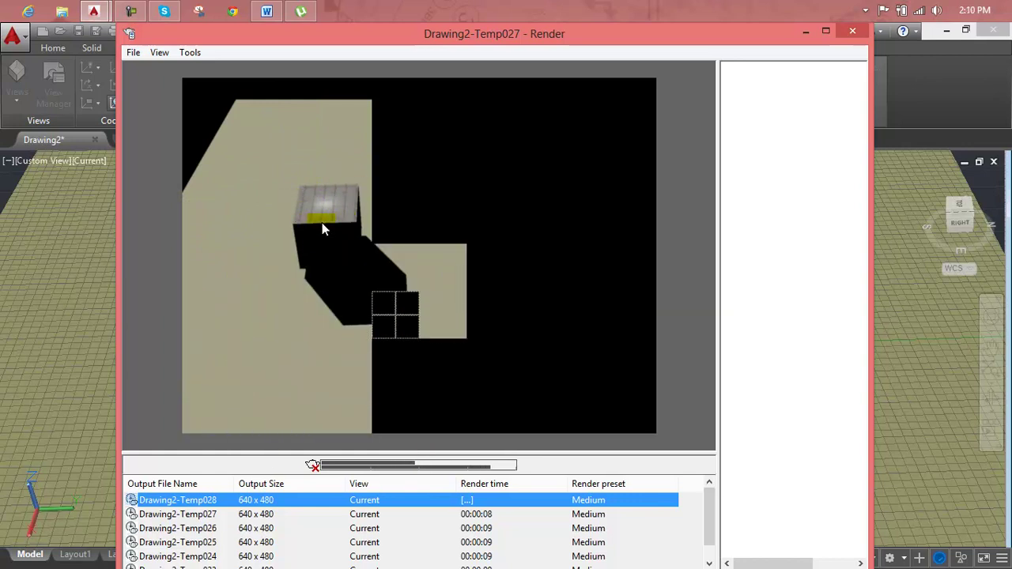
left_click(853, 31)
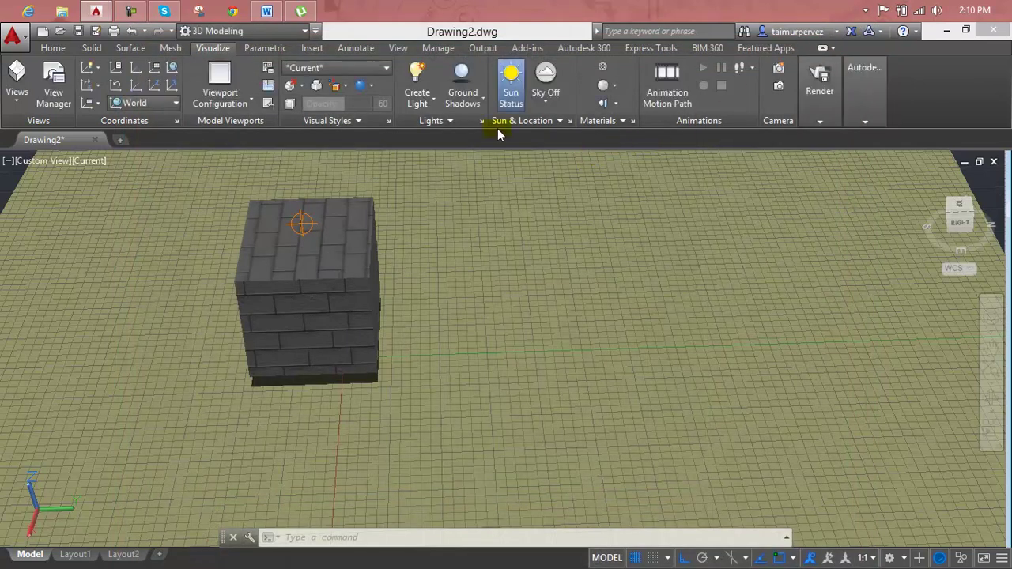
- Zoom in on the box top and re-render (Drawing2-Temp029), showing the light glowing on the cube
scroll(269, 203, "up", 3)
middle_click_drag(269, 203, 391, 332)
scroll(361, 311, "up", 1)
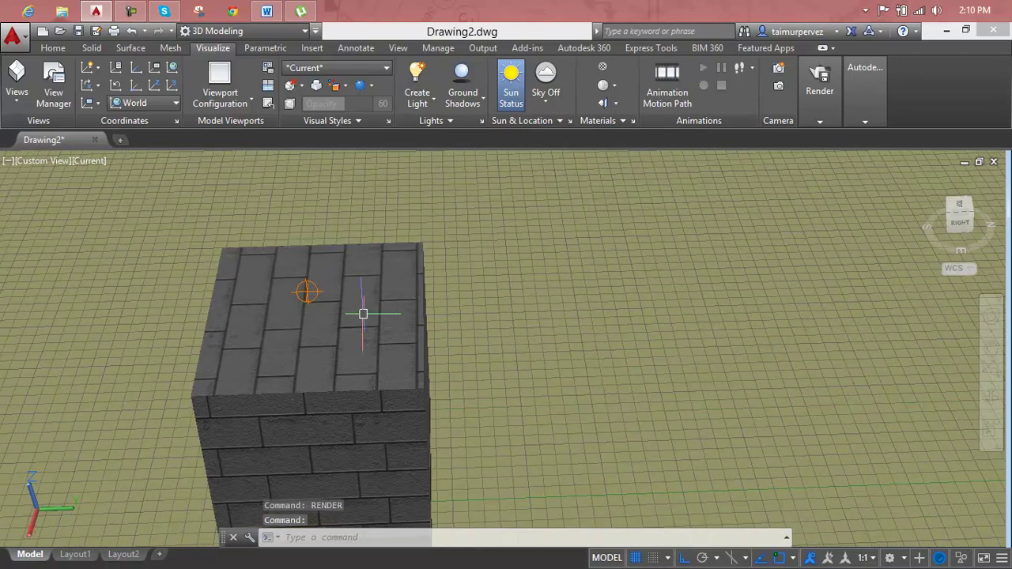
scroll(363, 314, "up", 1)
mouse_move(258, 257)
middle_mouse_down("shift")
mouse_move(260, 248)
mouse_move(400, 307)
middle_mouse_up("shift")
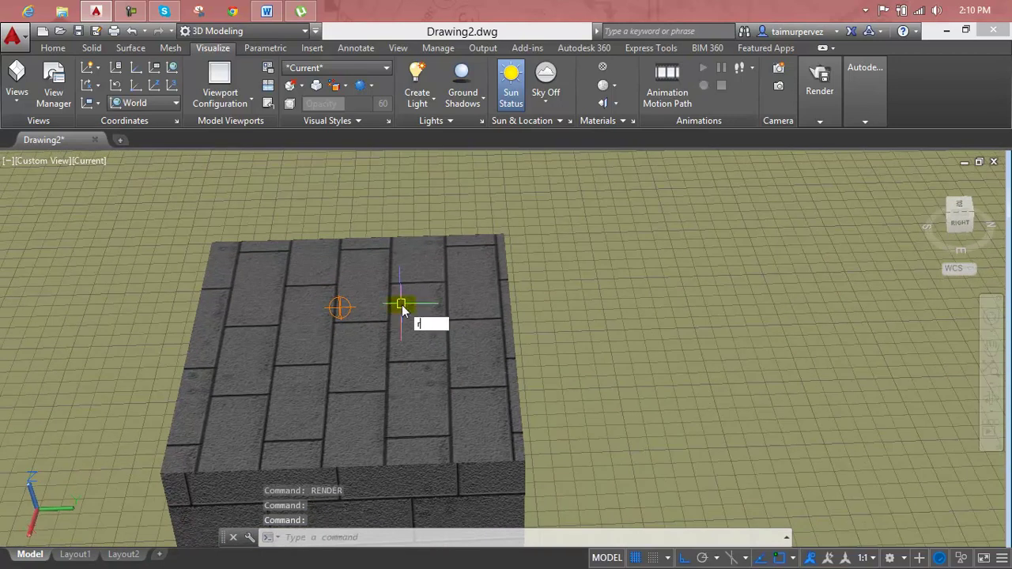
type("e")
key("BackSpace")
type("ENDe")
key("Return")
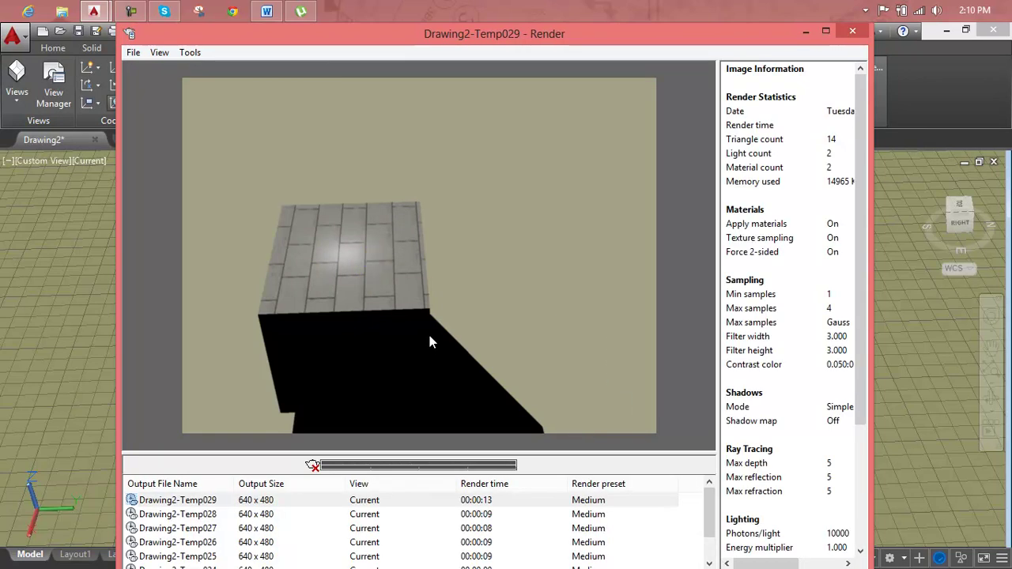
scroll(429, 335, "down", 1)
scroll(429, 335, "down", 1)
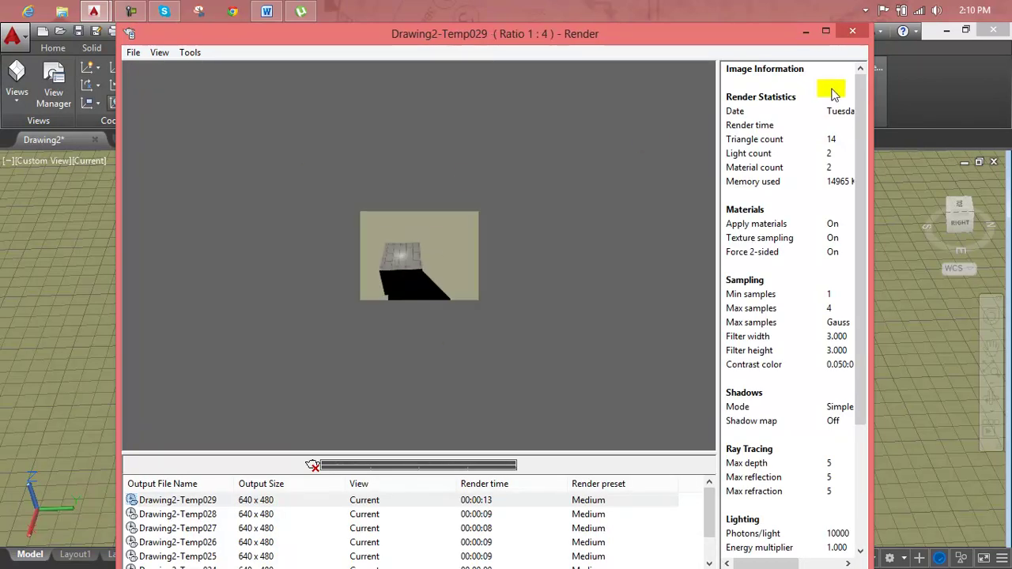
left_click(852, 31)
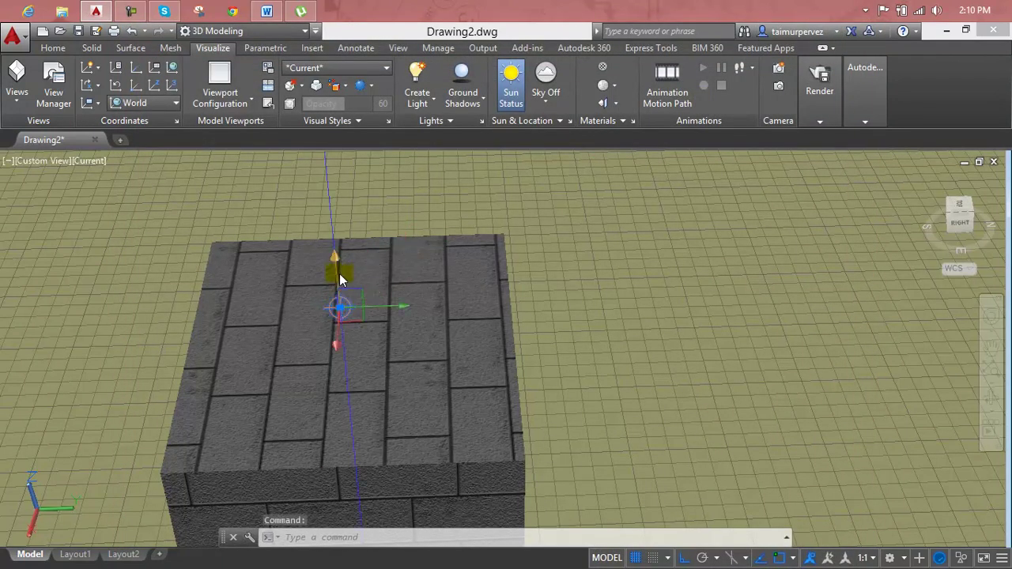
- Select the point light resting on the box top and raise it well above the cube
left_click(340, 308)
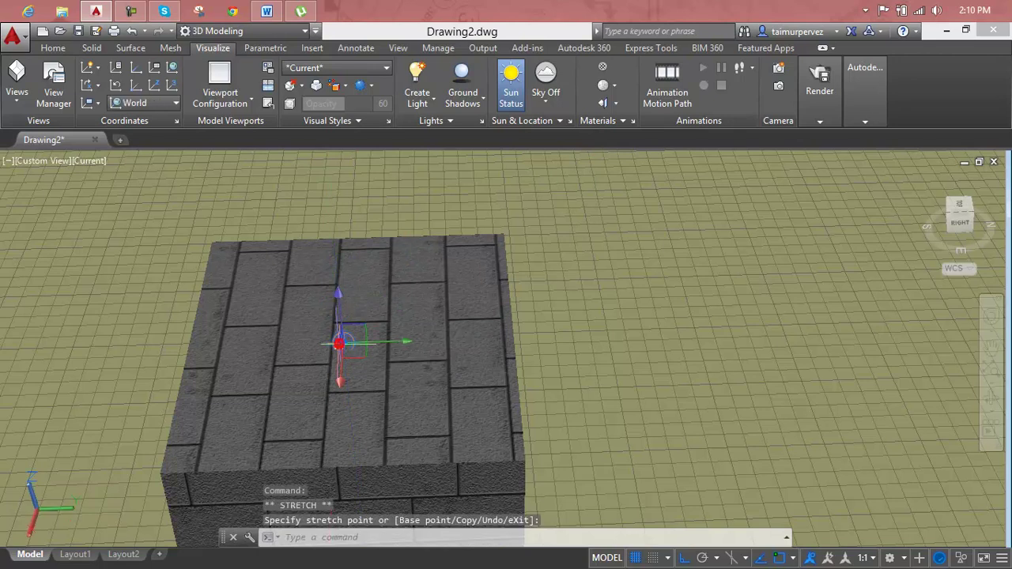
key("Escape")
key("Escape")
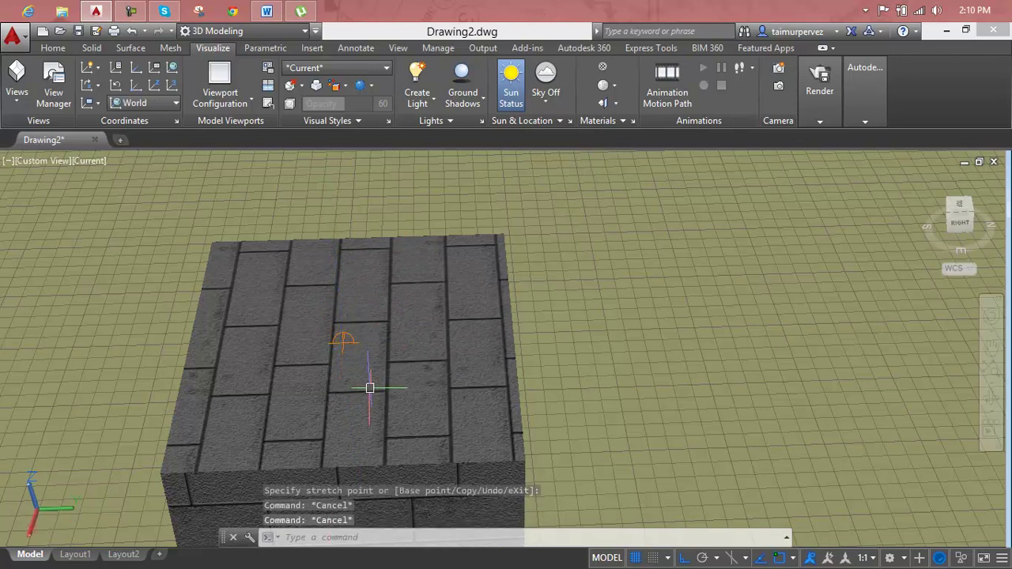
middle_click_drag(370, 388, 356, 274, "shift")
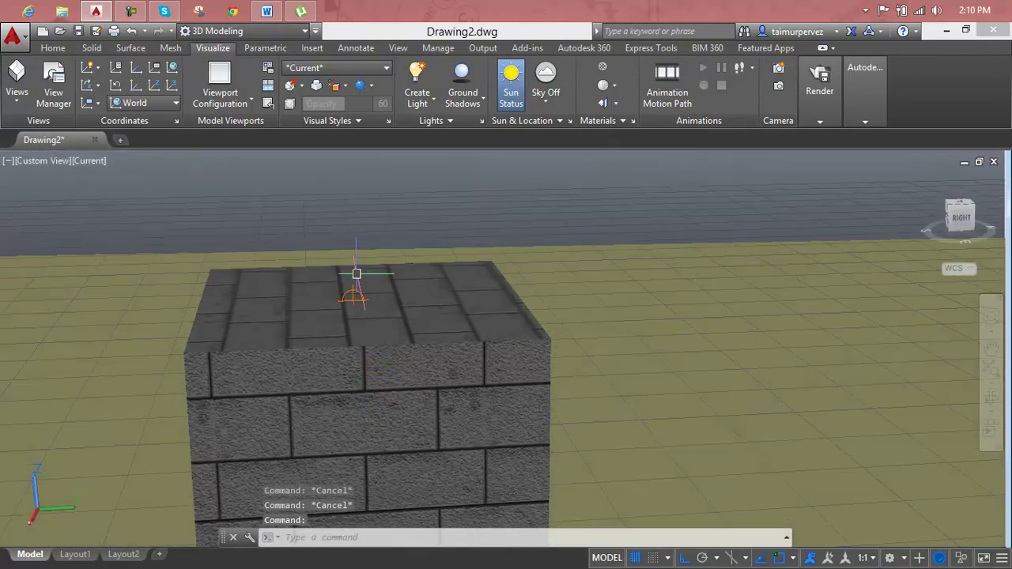
left_click(356, 290, "ctrl")
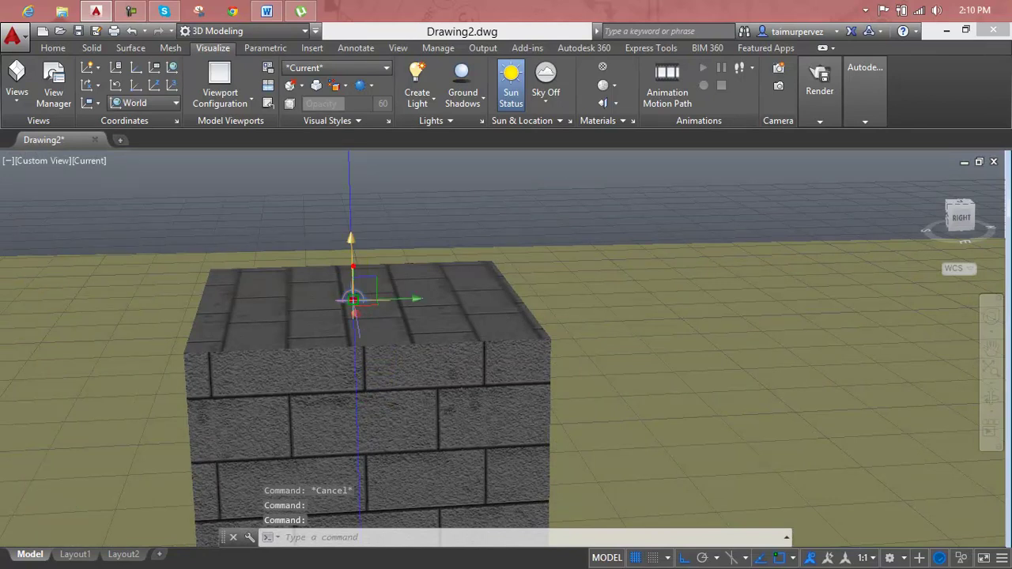
left_click(353, 298)
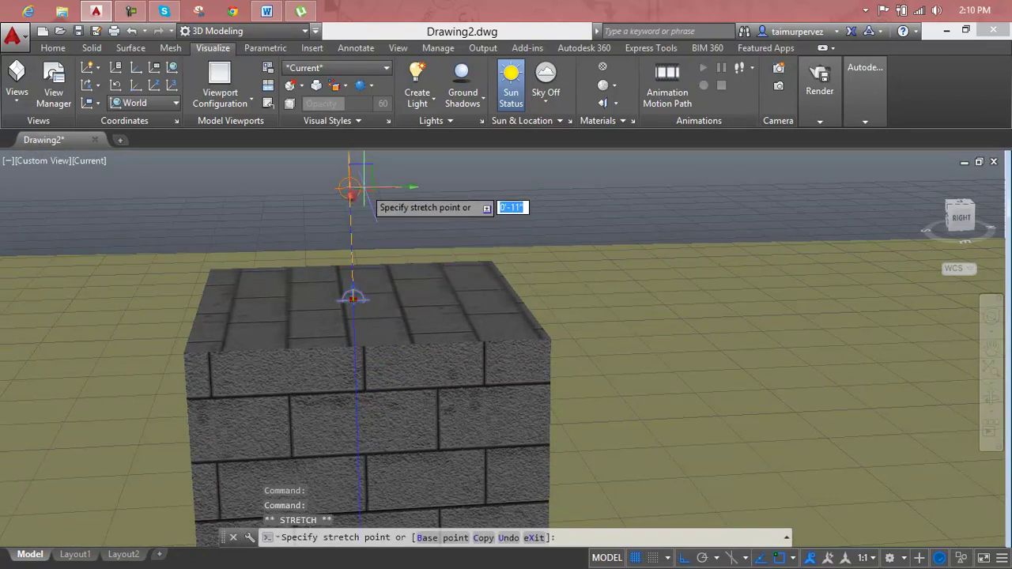
middle_click_drag(354, 190, 352, 278, "shift")
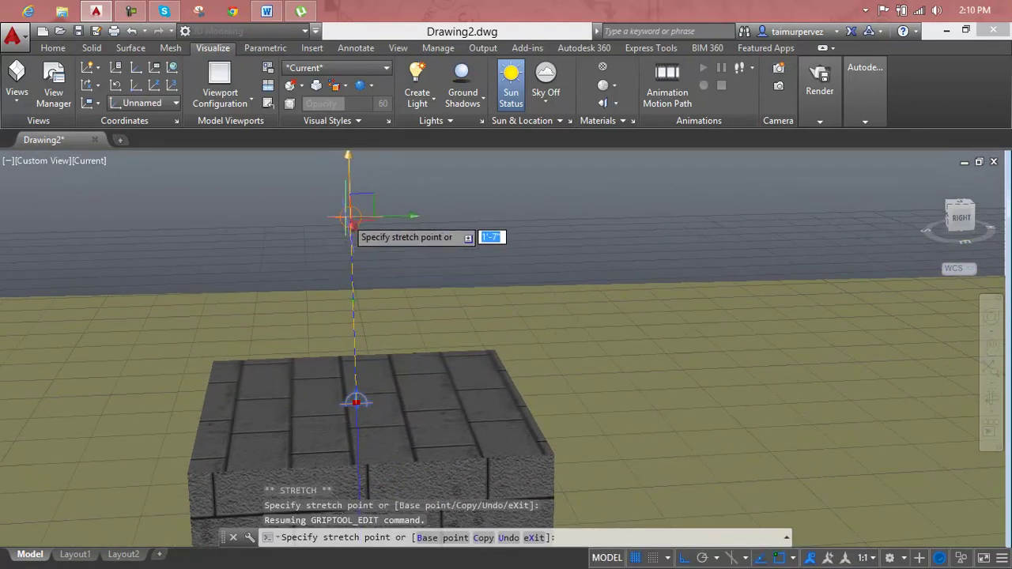
left_click(351, 207)
key("Escape")
key("Escape")
key("Escape")
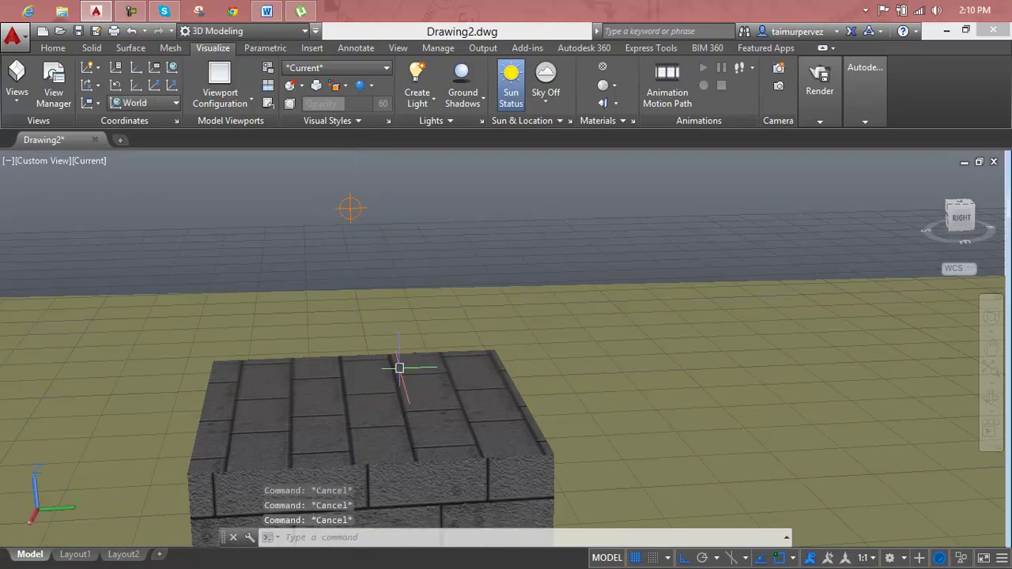
- Render the scene with the raised light (Drawing2-Temp030), close it, and select the light
type("rend")
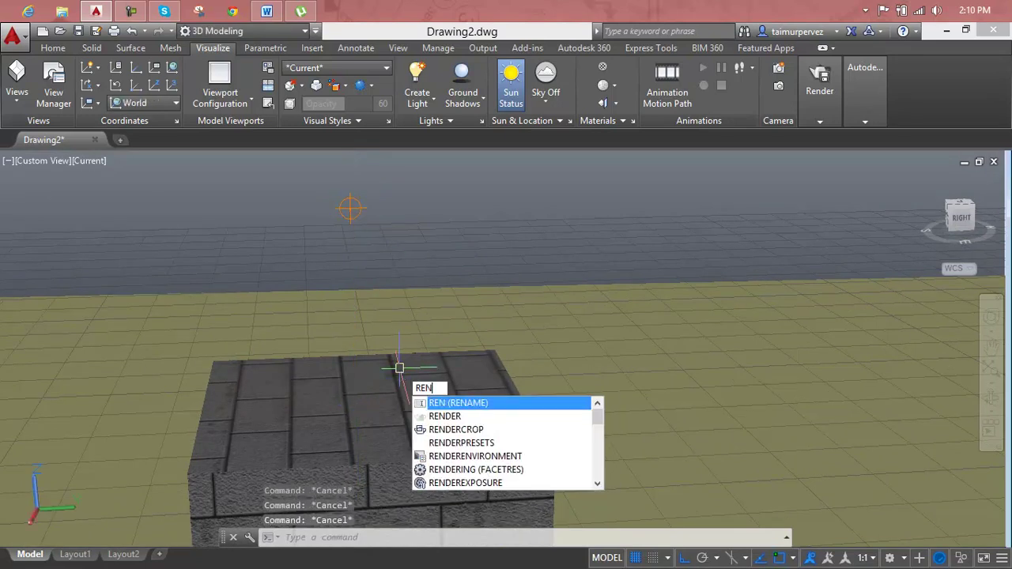
type("er")
key("Return")
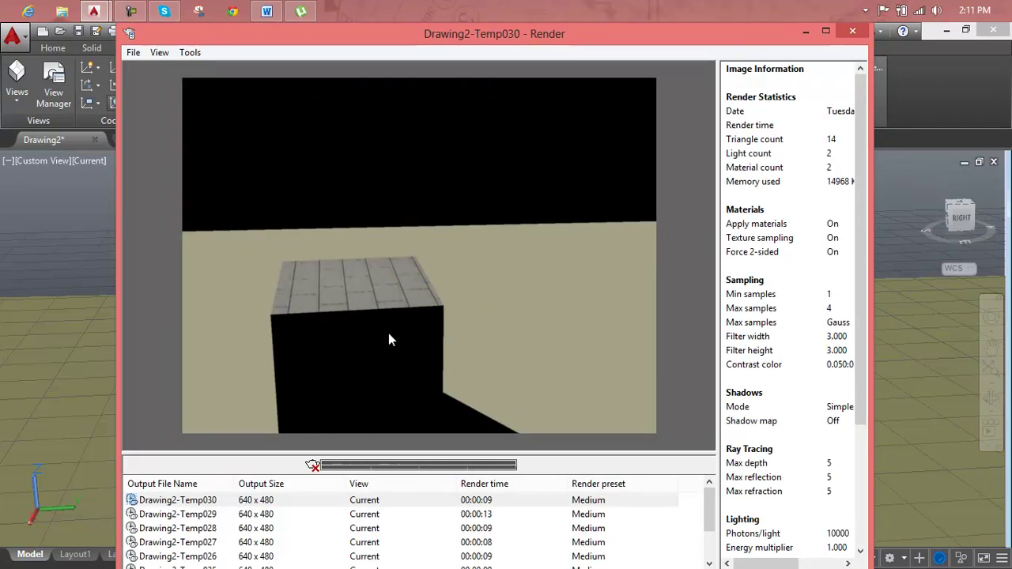
left_click(852, 36)
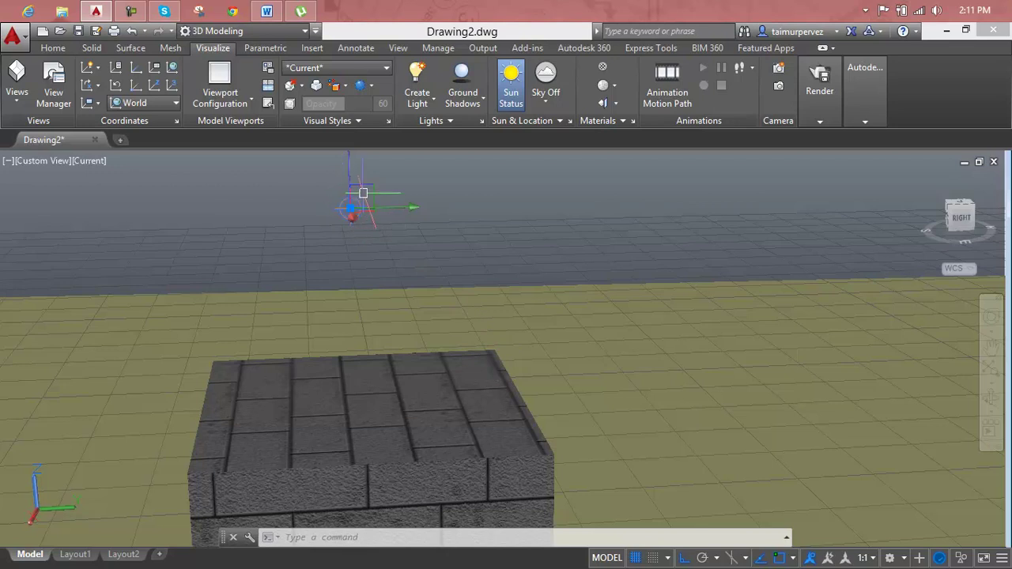
left_click(362, 193)
- Drop the point light onto the box top, then slide it toward the box's edge
left_click(517, 350)
left_click(350, 208)
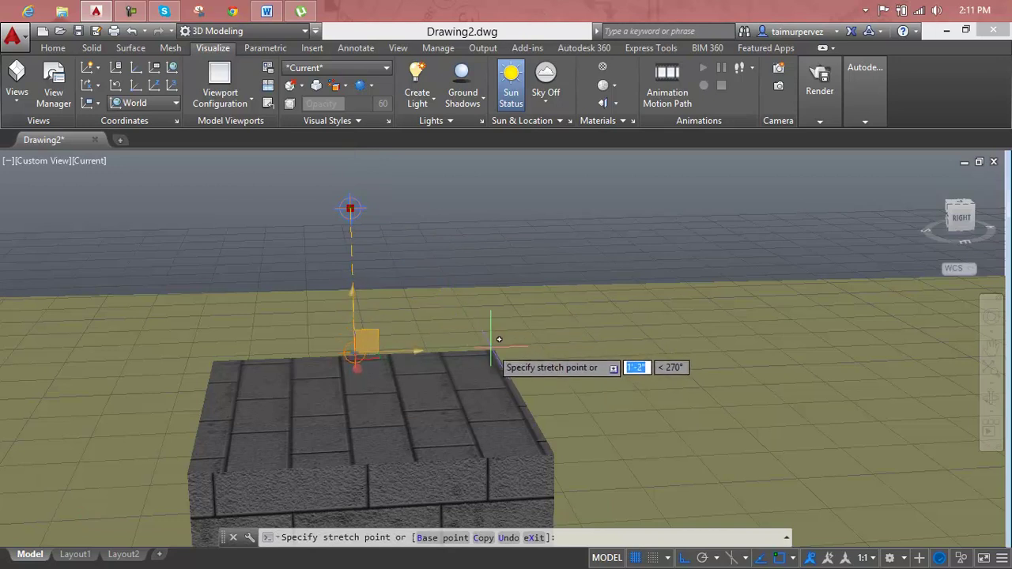
left_click(492, 349)
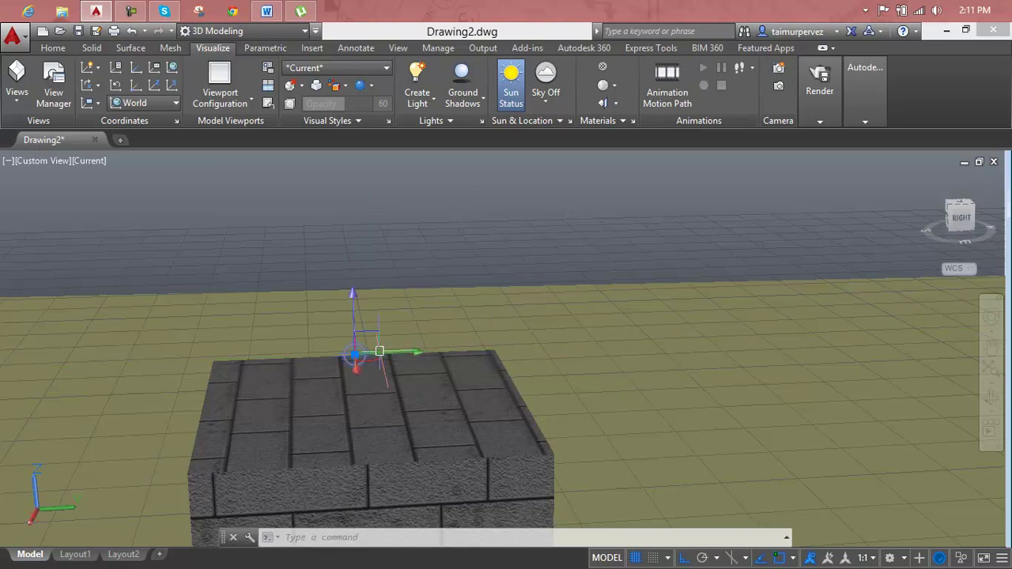
left_click(354, 356)
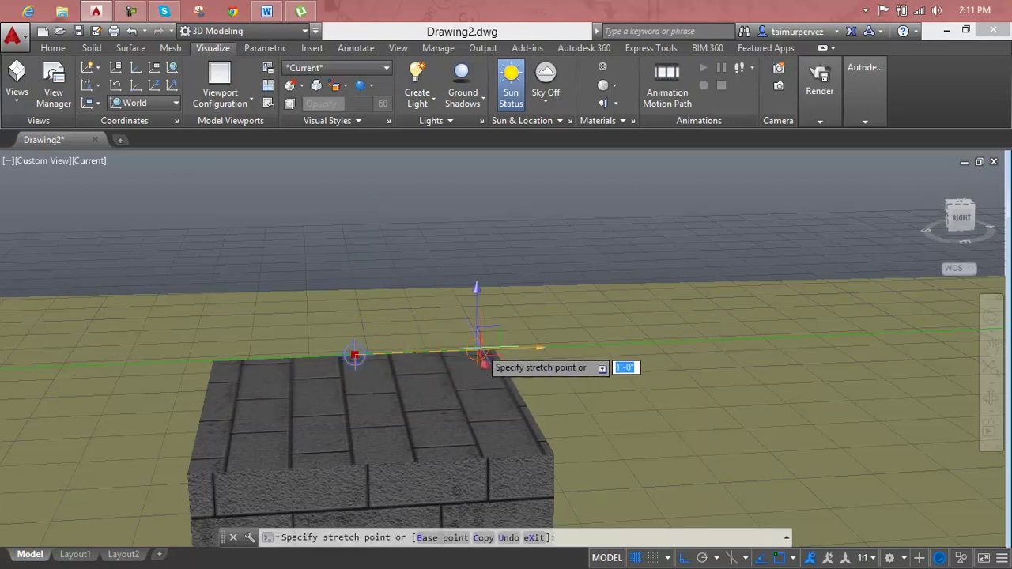
left_click(521, 348)
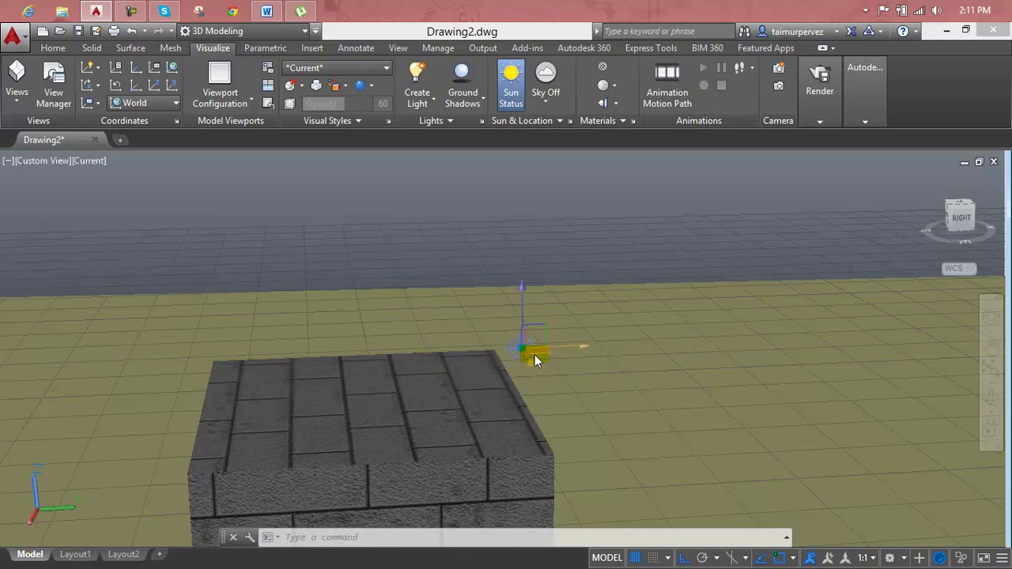
- Lower the light to a low spot beside the box's side
middle_click_drag(535, 359, 459, 364, "shift")
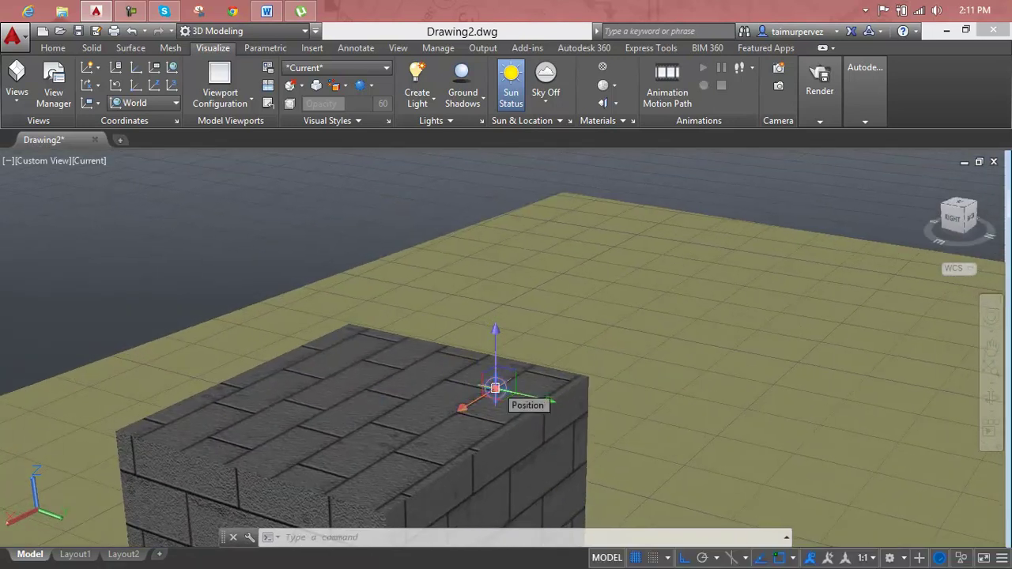
left_click(494, 387)
left_click(514, 457)
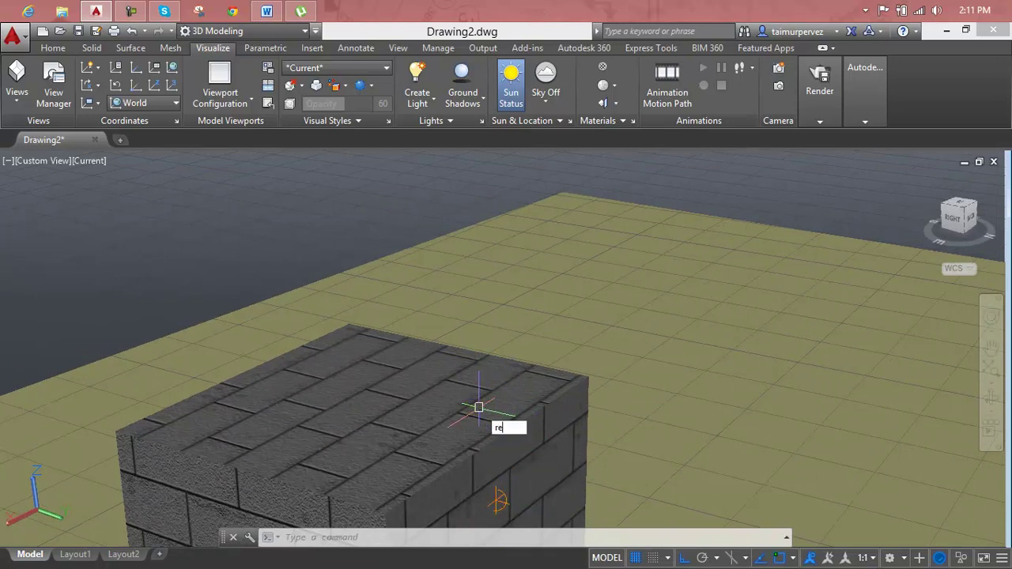
- Centre the brick box in view and render it as Drawing2-Temp031 to check its cast shadow
type("ber")
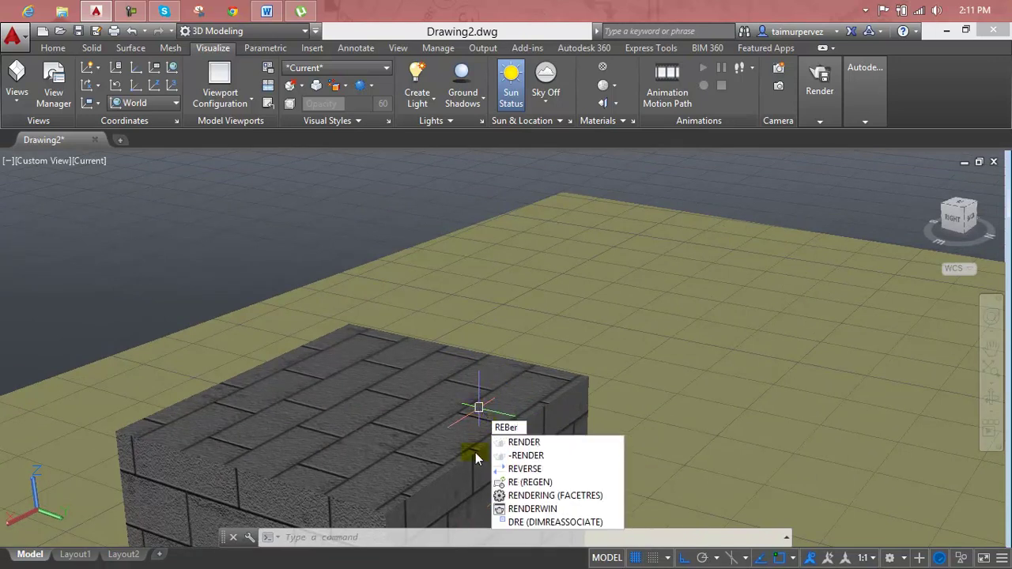
key("Escape")
mouse_move(454, 460)
middle_mouse_down("shift")
mouse_move(474, 463)
mouse_move(357, 468)
mouse_move(327, 458)
mouse_move(429, 434)
mouse_move(435, 451)
mouse_move(706, 434)
mouse_move(447, 413)
mouse_move(413, 445)
mouse_move(422, 451)
mouse_move(475, 429)
mouse_move(470, 446)
middle_mouse_up("shift")
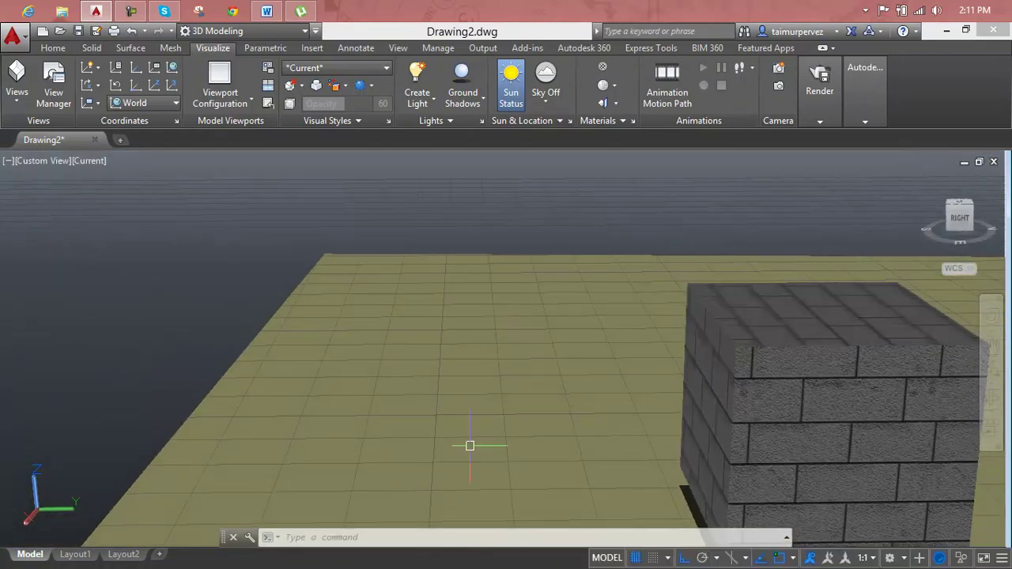
middle_click_drag(721, 426, 548, 428)
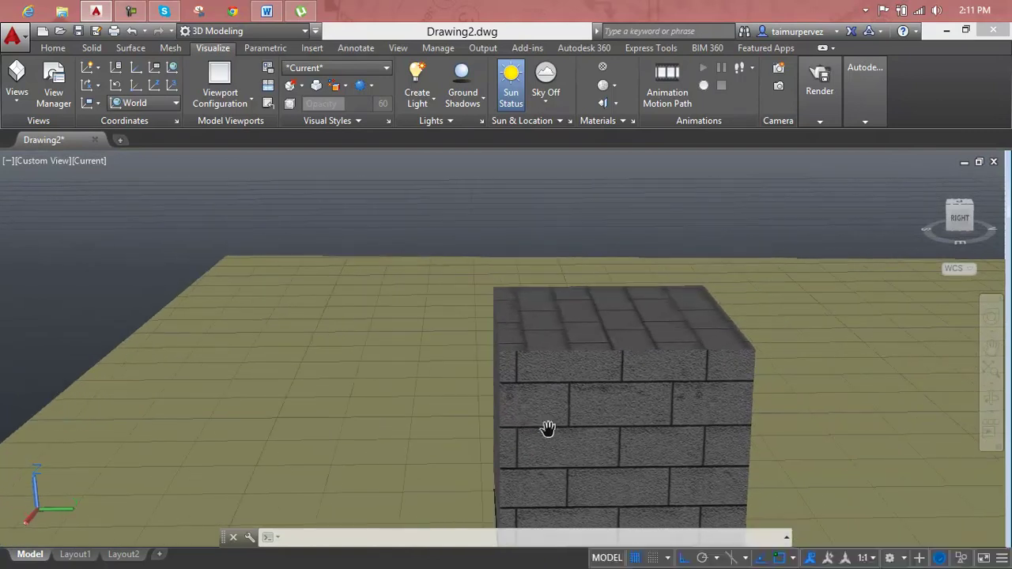
type("render")
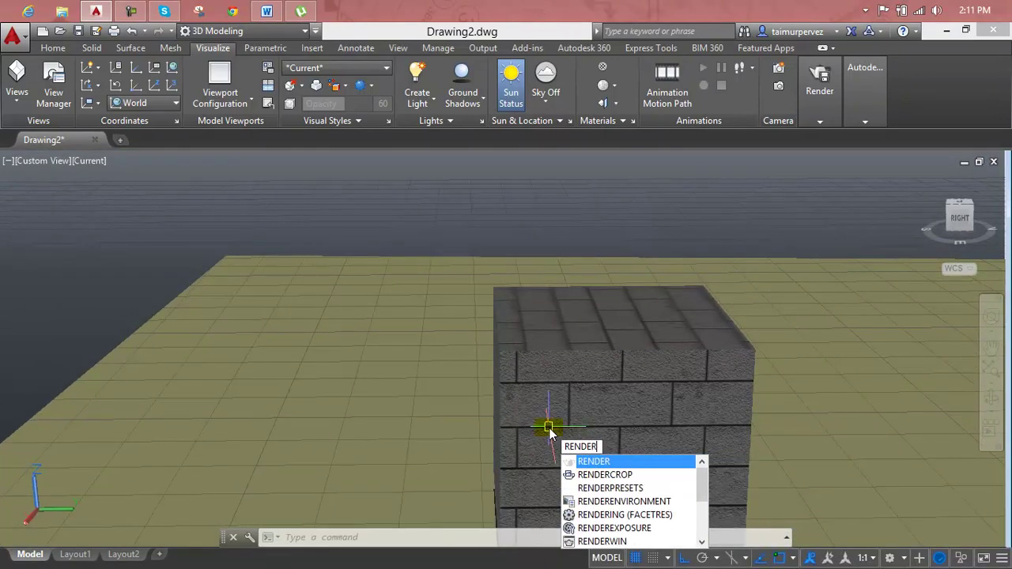
key("Return")
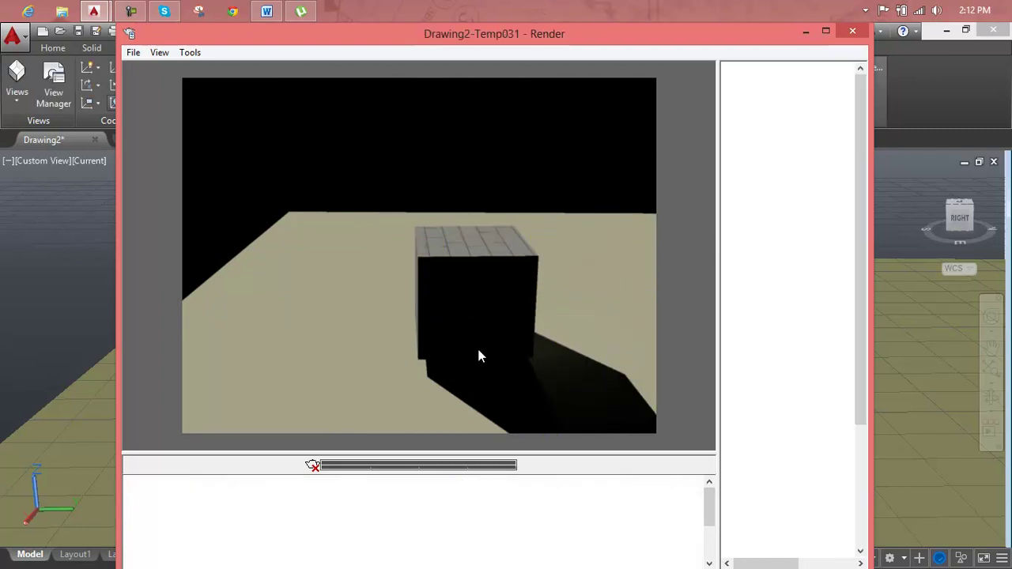
left_click(852, 31)
type("ren")
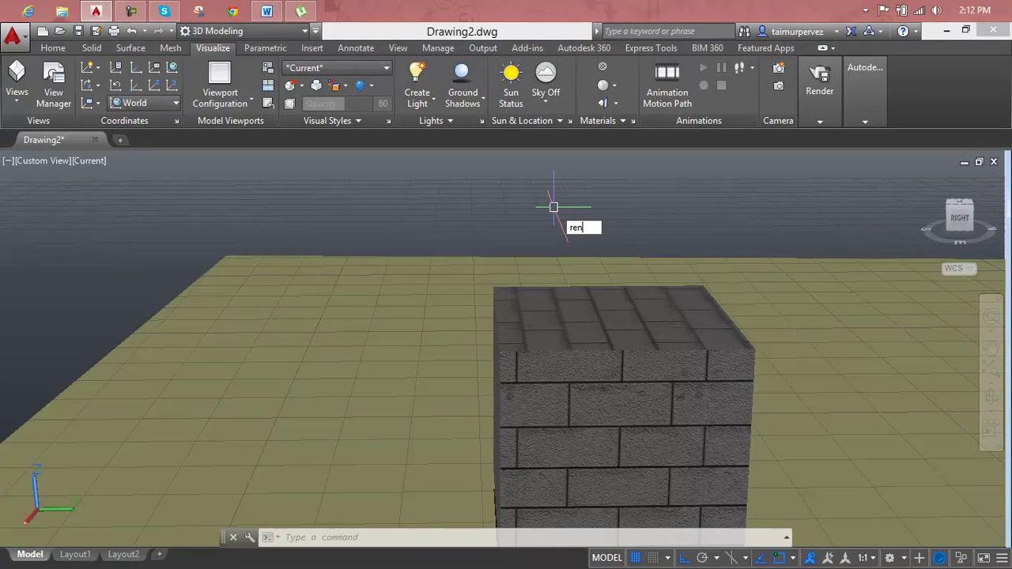
- Re-render the scene as Drawing2-Temp032, then orbit until the ViewCube shows BACK
type("der")
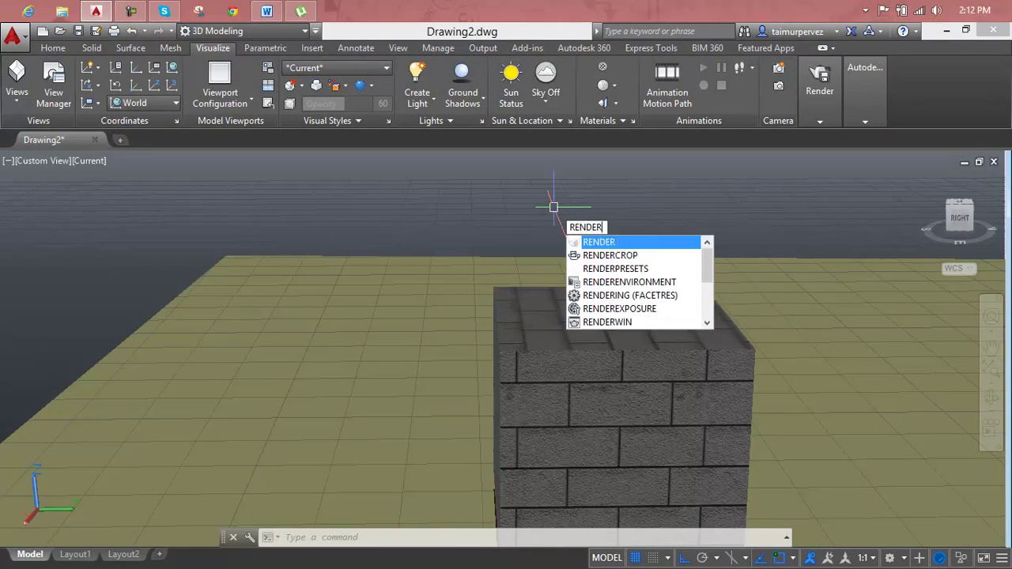
key("Return")
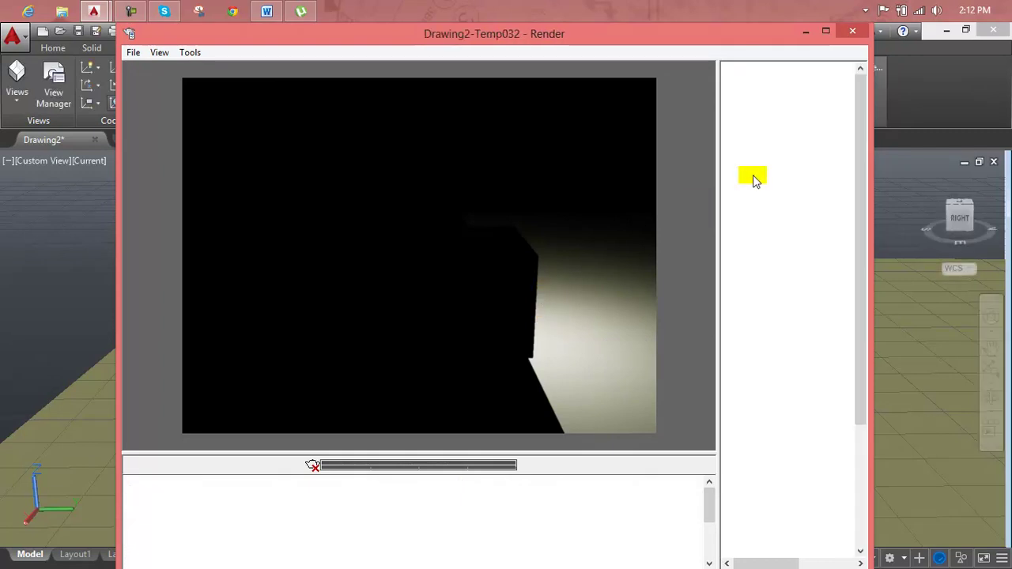
left_click(852, 31)
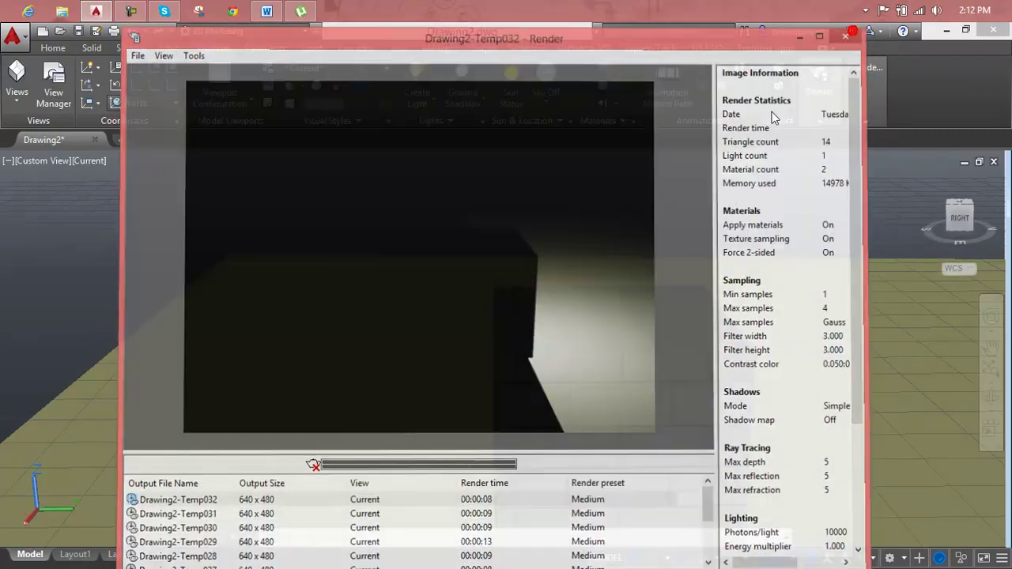
mouse_move(640, 381)
middle_mouse_down("shift")
mouse_move(318, 396)
mouse_move(639, 297)
middle_mouse_up("shift")
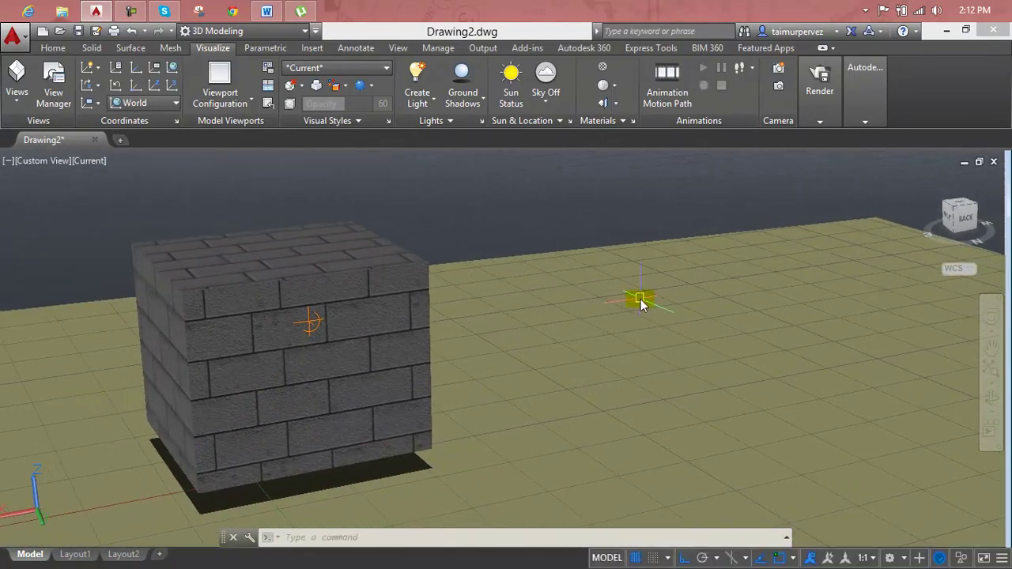
- Render the back viewpoint as Drawing2-Temp033, then select the brick box
type("rende")
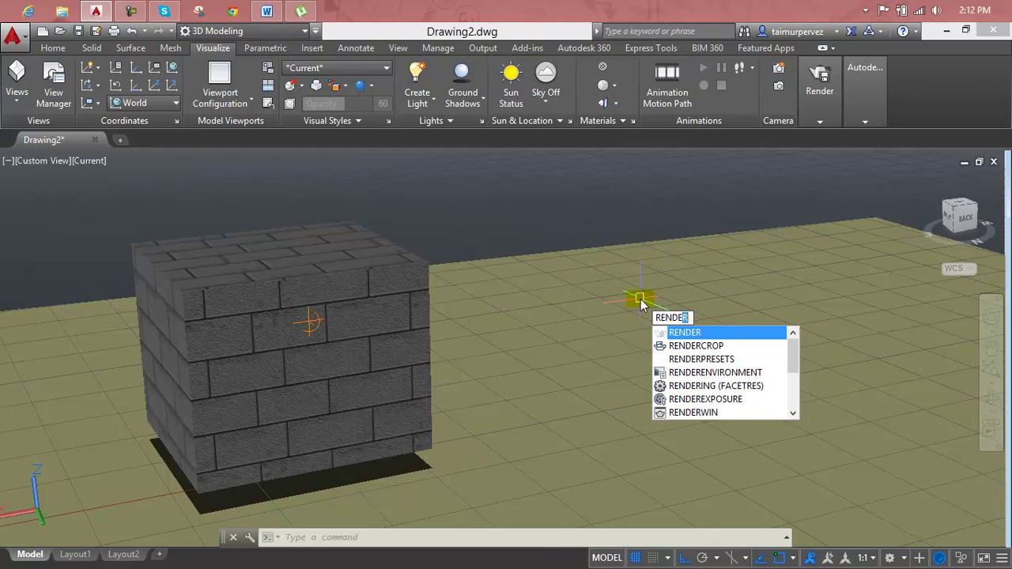
key("Return")
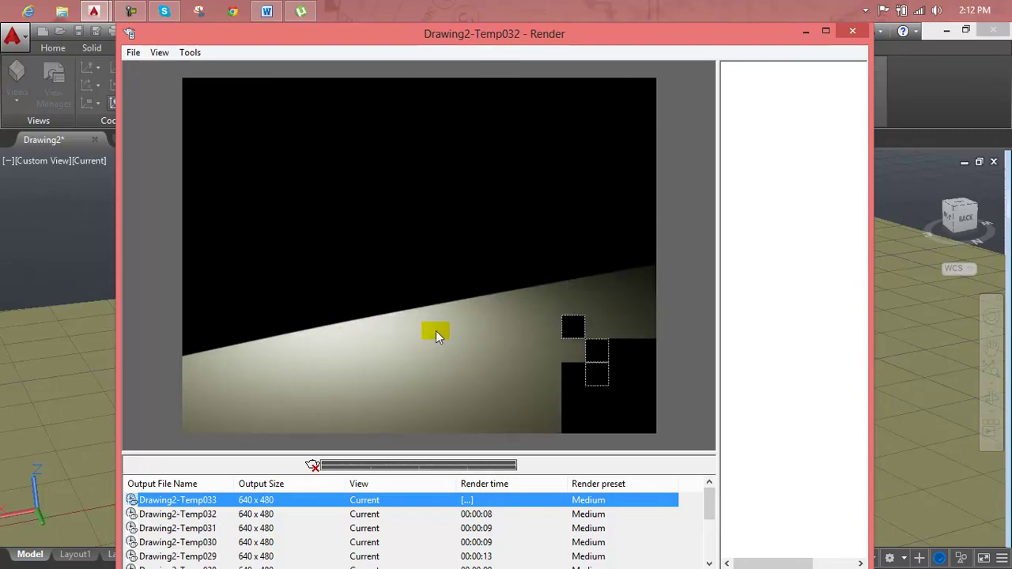
left_click(841, 30)
left_click(300, 338)
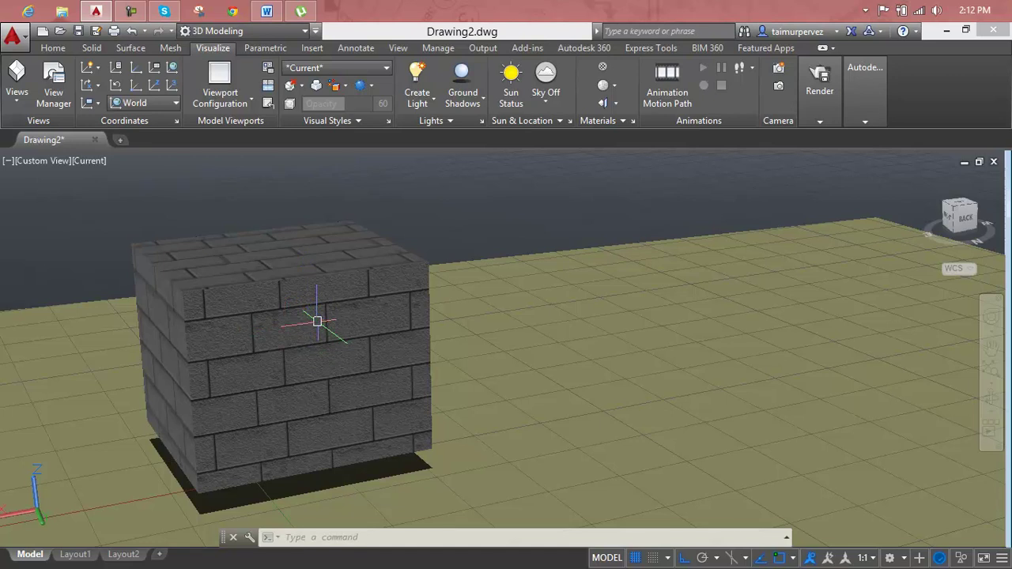
- Add a default spotlight high above the brick box, aimed down at its top
scroll(317, 321, "down", 3)
middle_click_drag(319, 345, 173, 338)
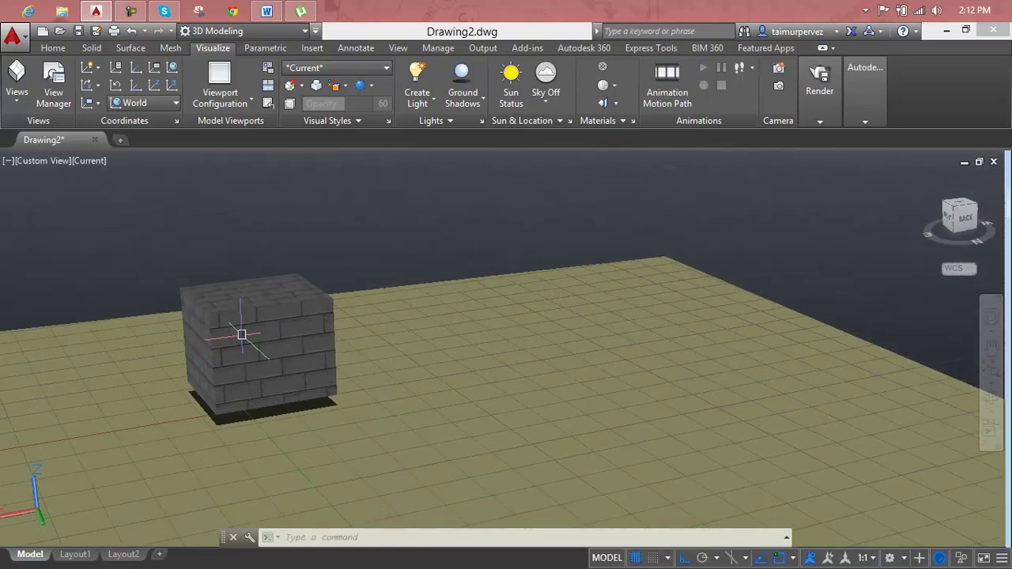
left_click(417, 85)
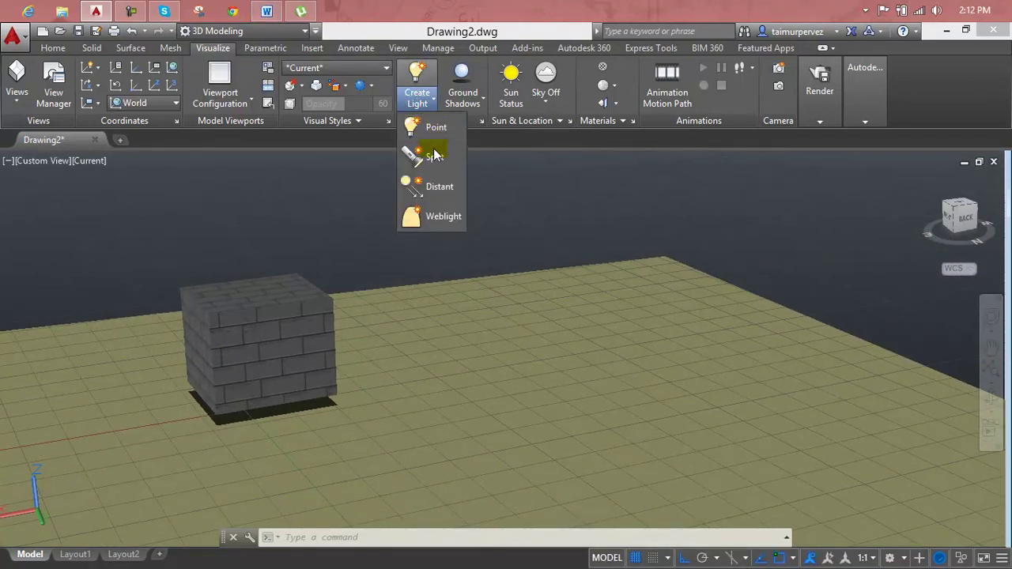
left_click(421, 128)
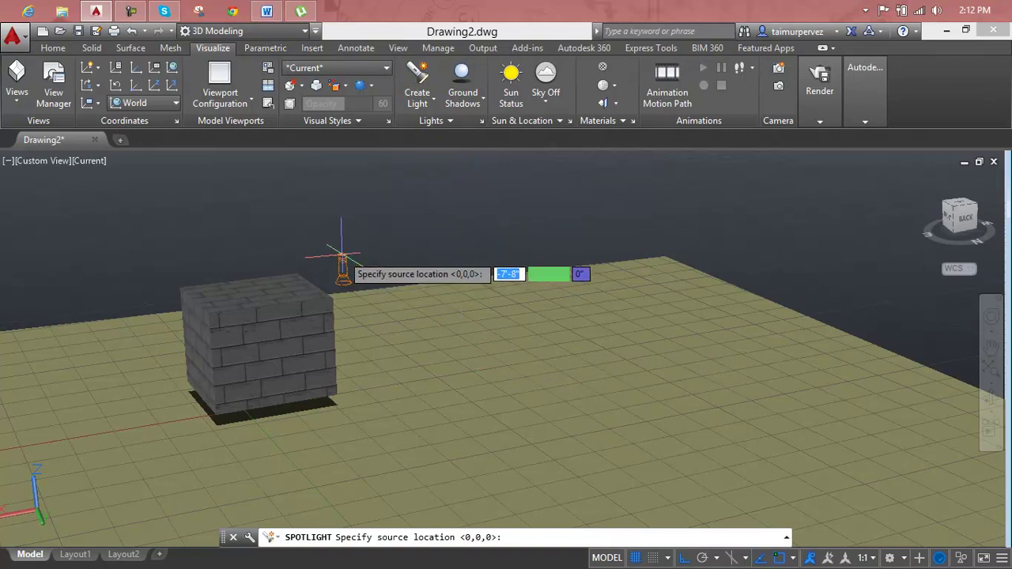
middle_click_drag(277, 201, 278, 275)
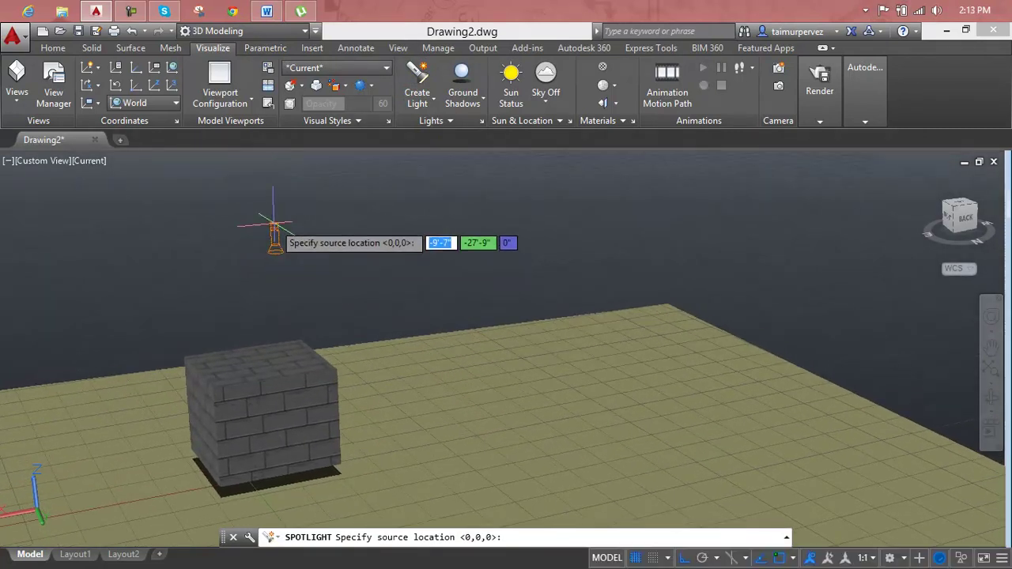
left_click(272, 226)
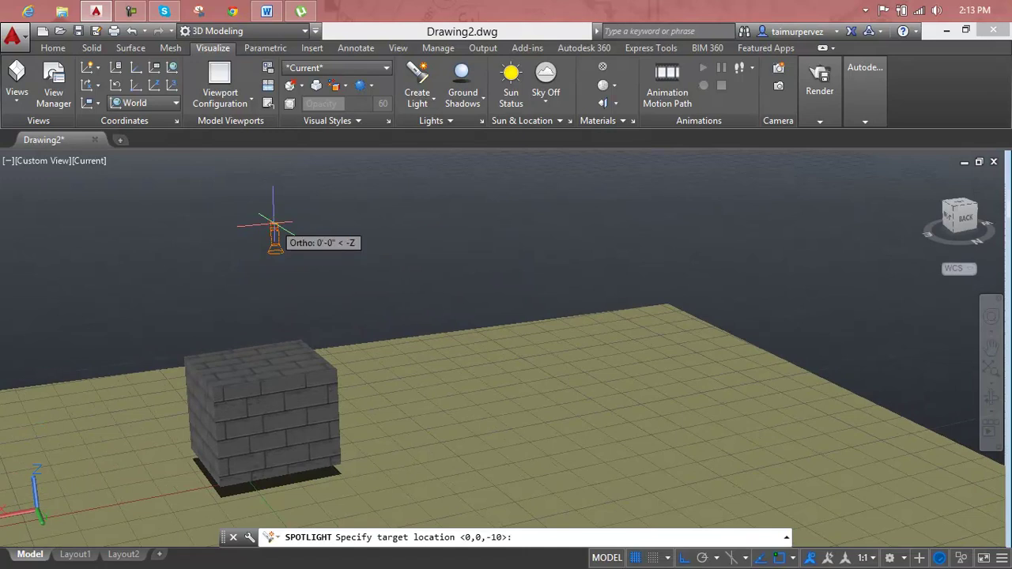
left_click(273, 358)
key("Return")
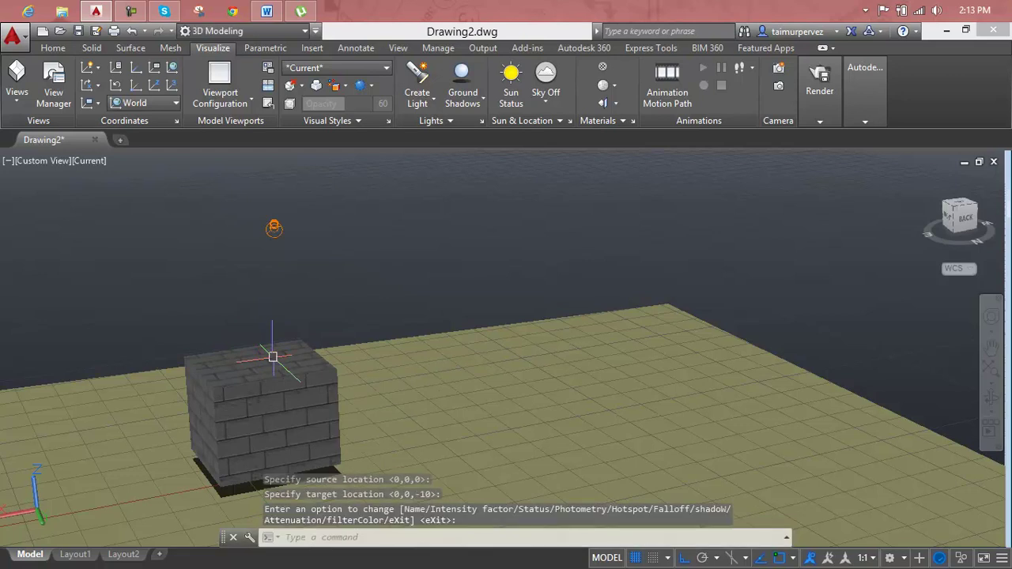
- Select the new spotlight, inspect its cone from other angles, and delete it
left_click(274, 228)
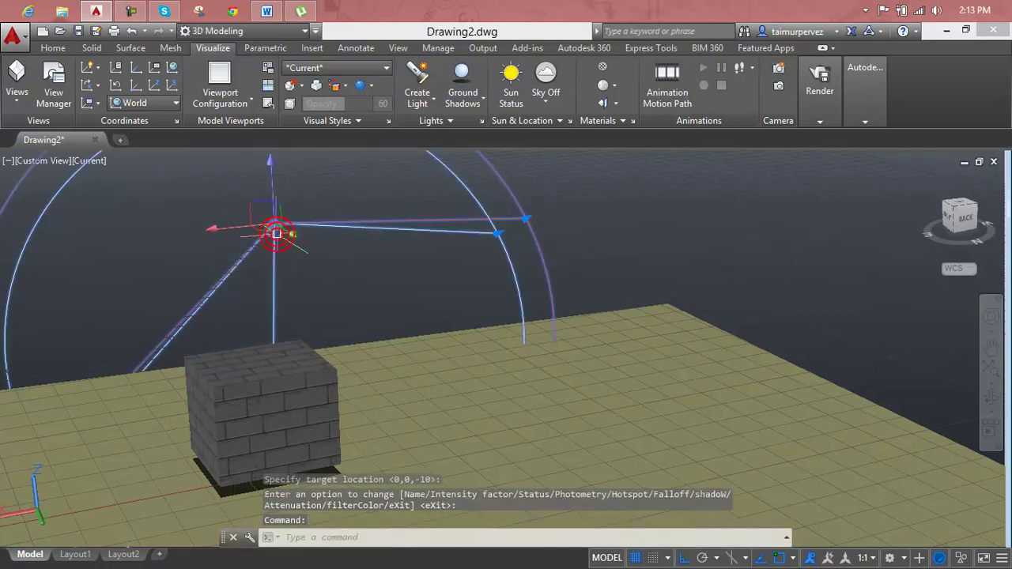
mouse_move(310, 277)
middle_mouse_down("shift")
mouse_move(297, 308)
mouse_move(316, 308)
middle_mouse_up("shift")
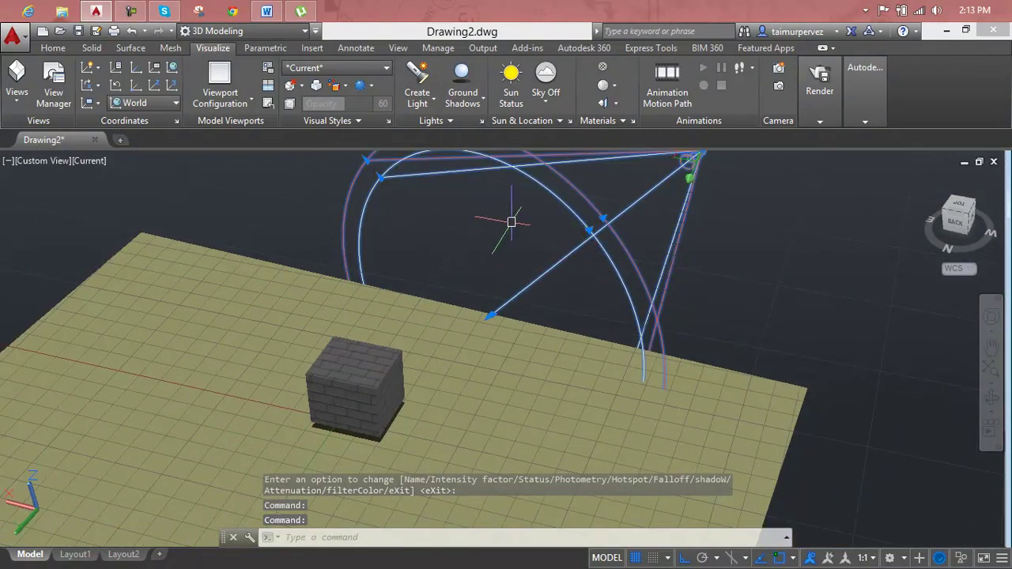
middle_click_drag(511, 222, 528, 286, "shift")
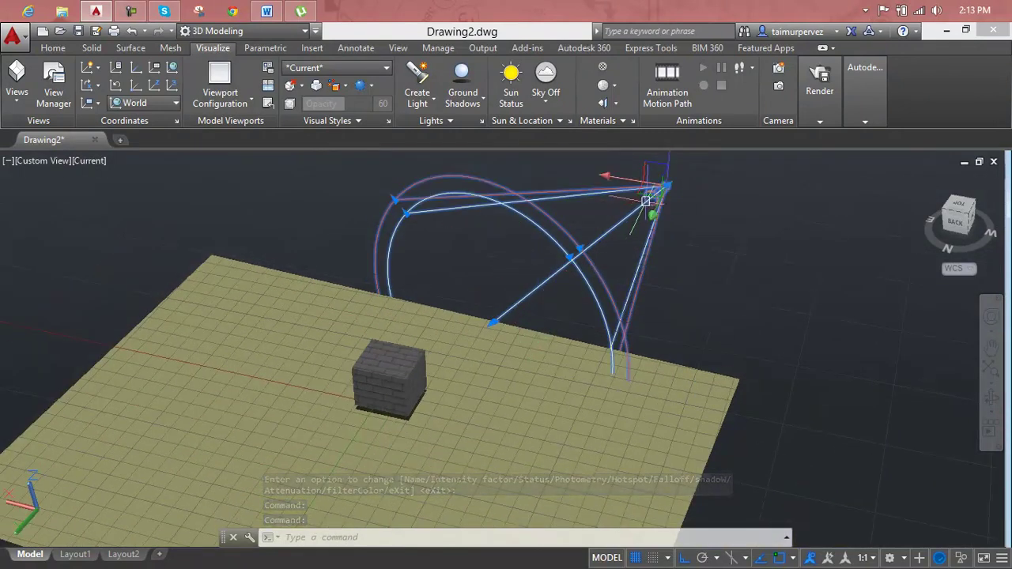
key("Delete")
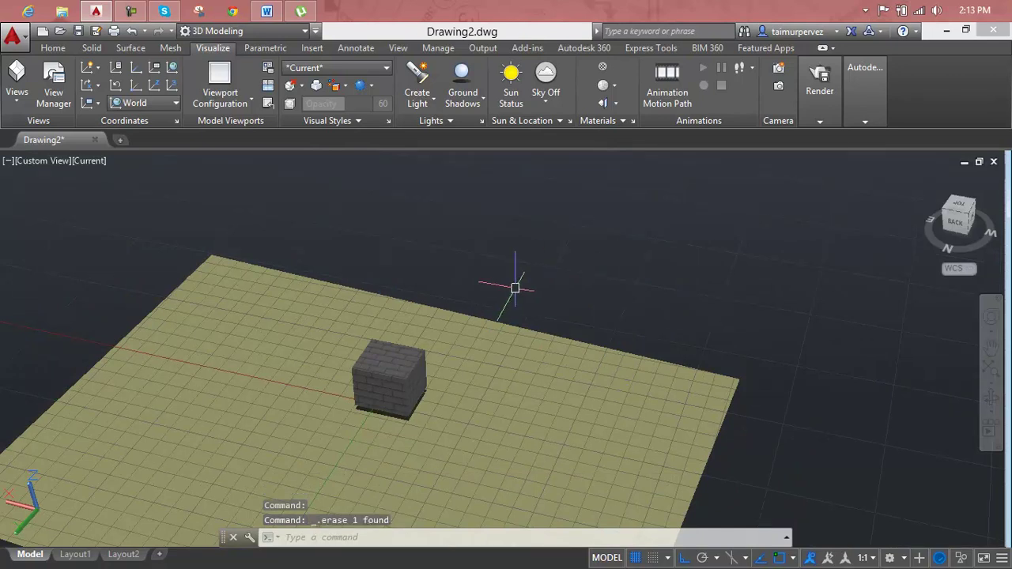
- Place a default spotlight on the ground in front of the box, aimed at the box
middle_click_drag(515, 288, 470, 305, "shift")
middle_click_drag(372, 332, 404, 487, "shift")
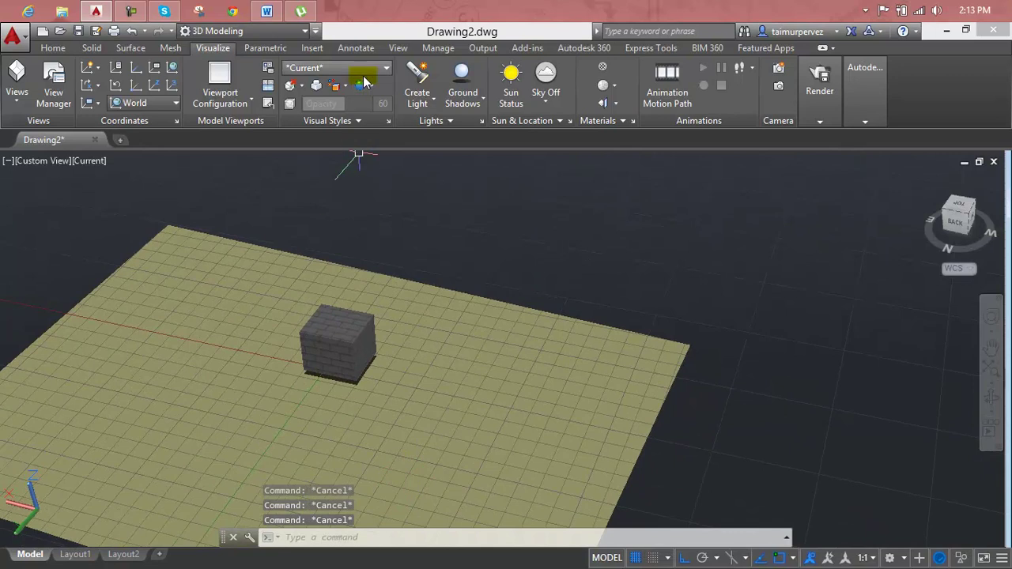
left_click(416, 75)
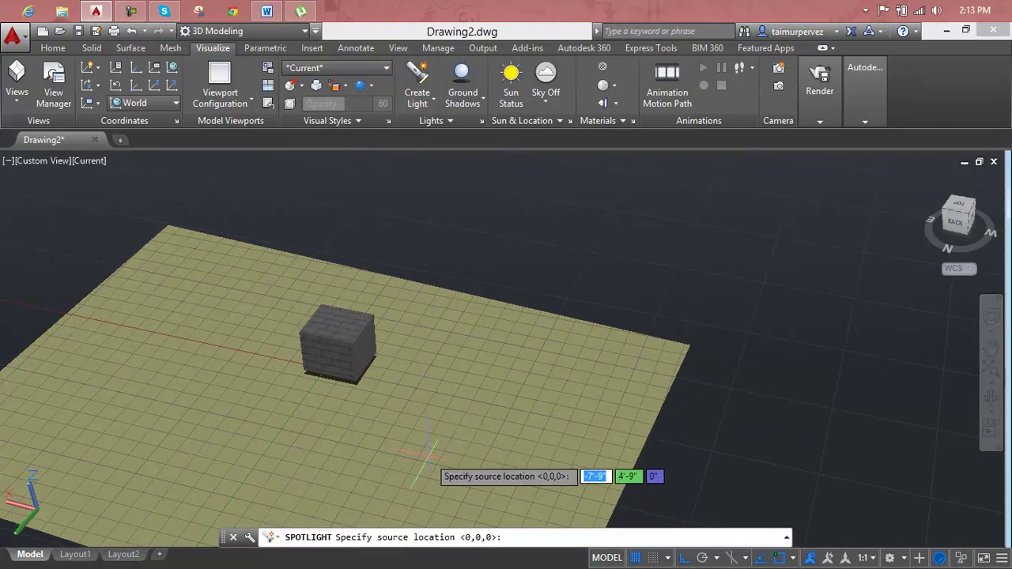
left_click(444, 472)
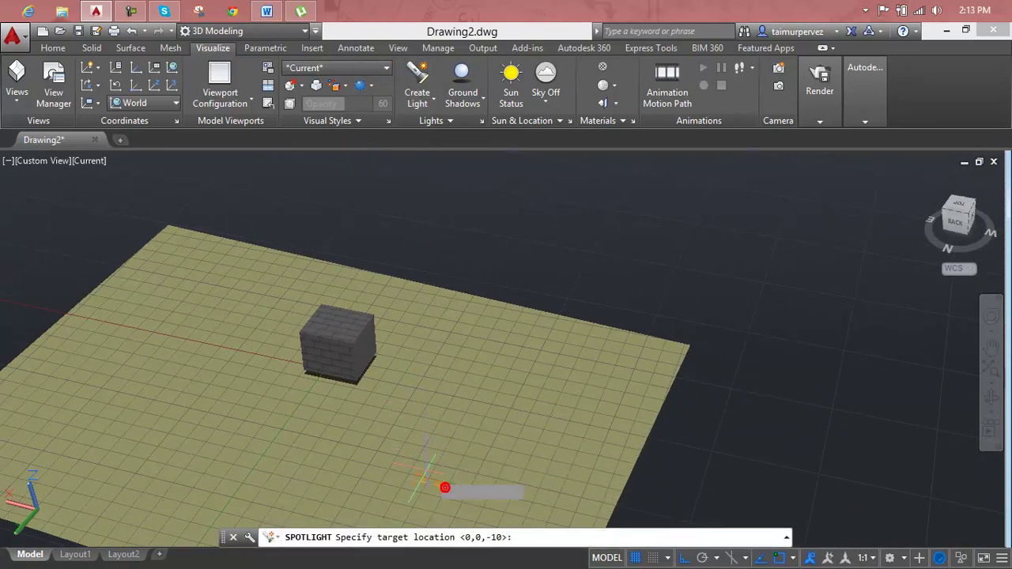
left_click(352, 364)
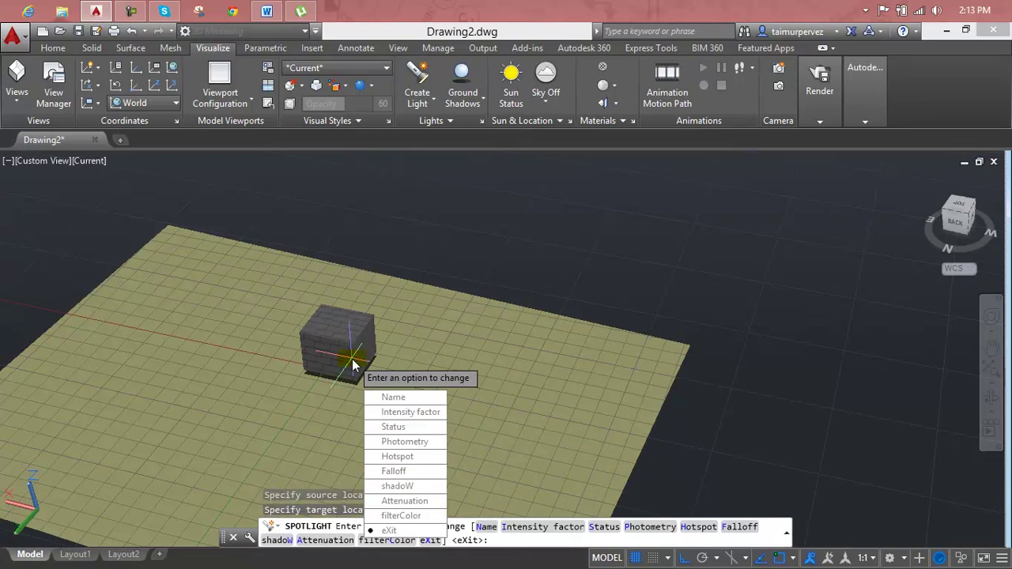
key("Return")
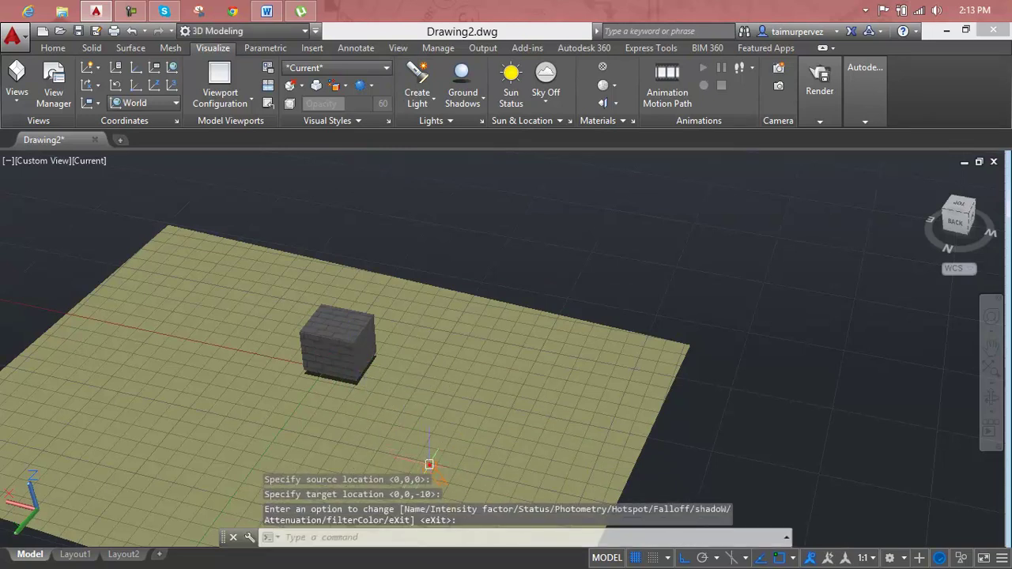
- Check the new spotlight's cone, then zoom in and centre the box
left_click(428, 464)
mouse_move(355, 363)
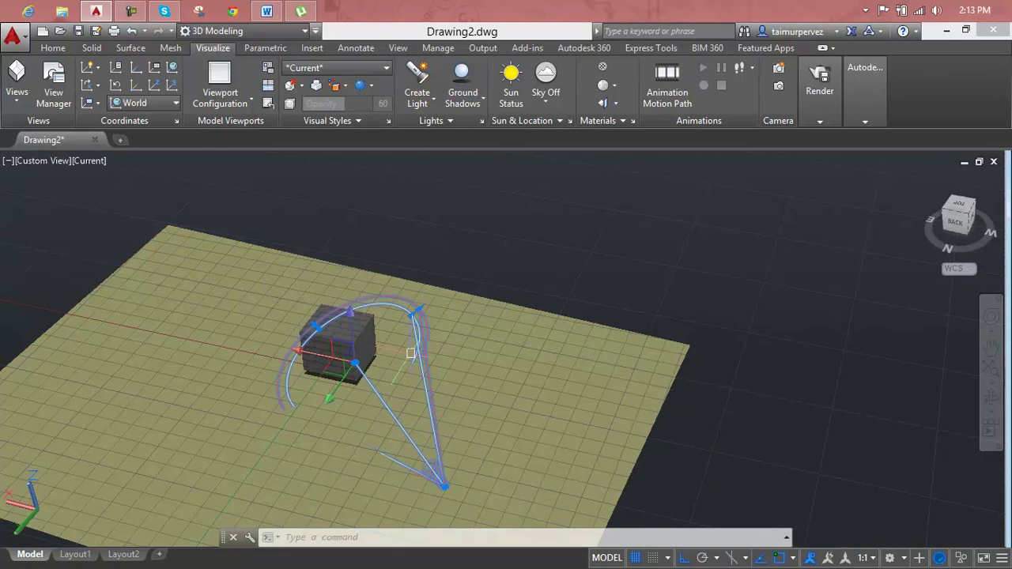
scroll(410, 353, "up", 1)
scroll(411, 348, "up", 1)
scroll(412, 340, "up", 1)
key("Escape")
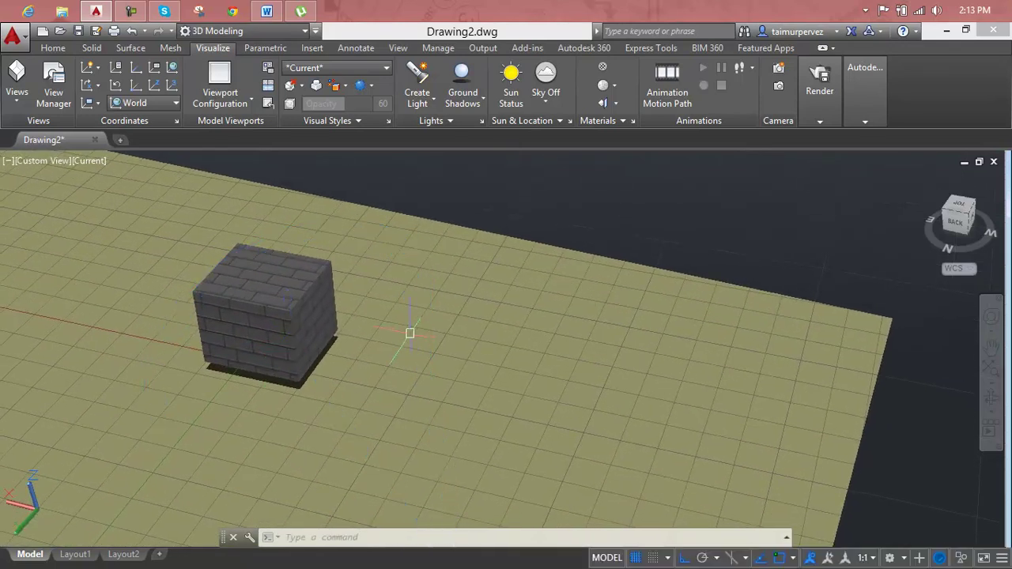
middle_click_drag(360, 338, 417, 279)
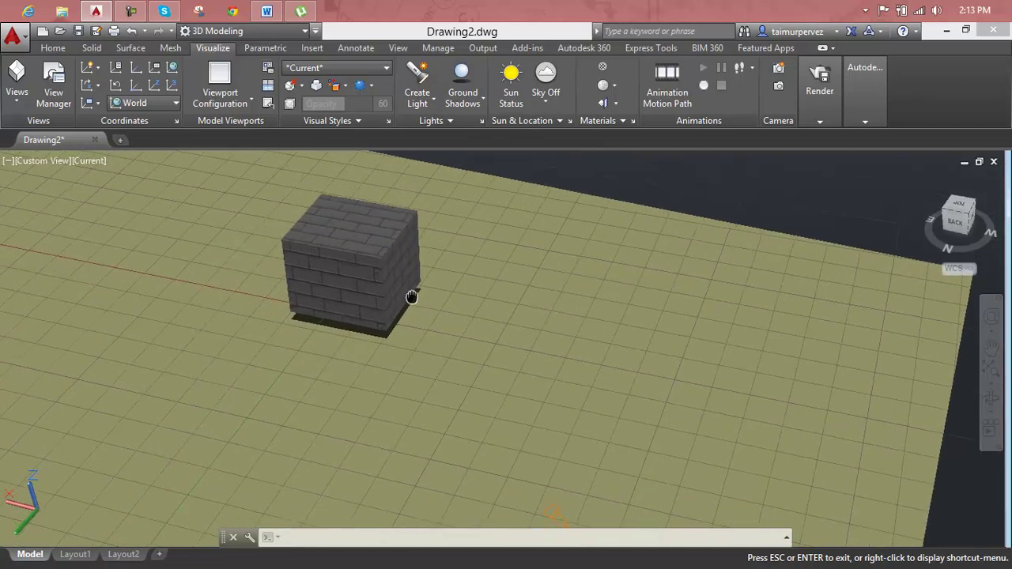
scroll(387, 237, "up", 2)
- Render the spotlit box close-up as Drawing2-Temp034, then zoom back out
mouse_move(379, 226)
middle_mouse_down()
mouse_move(422, 374)
mouse_move(426, 340)
middle_mouse_up()
scroll(419, 372, "up", 1)
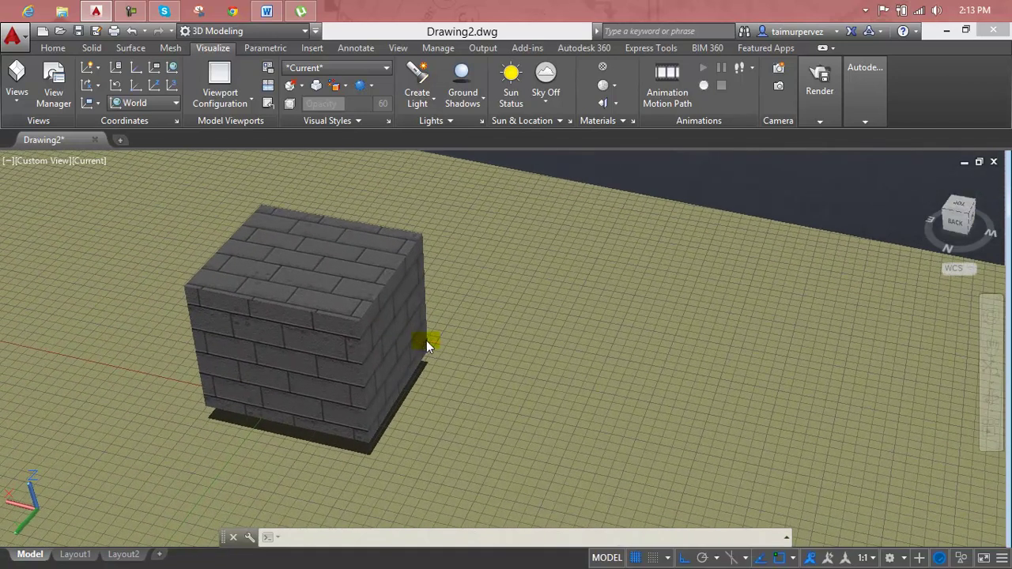
type("ren")
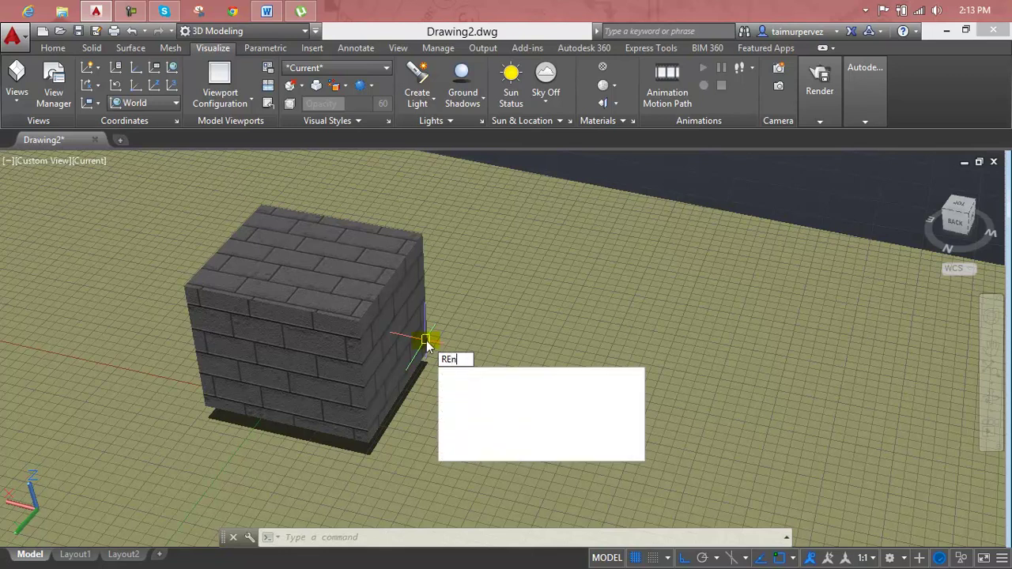
type("d")
key("Return")
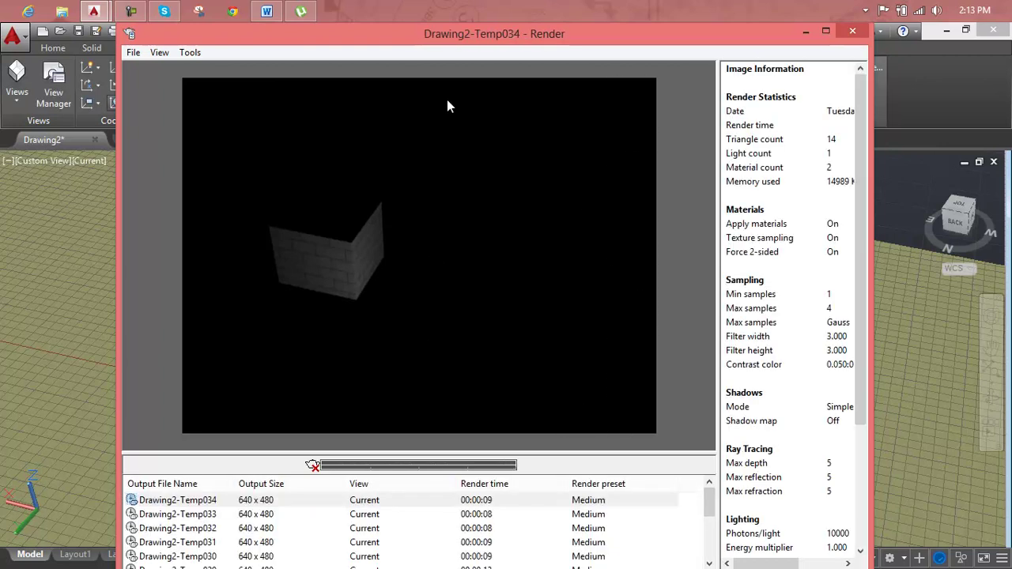
left_click(852, 31)
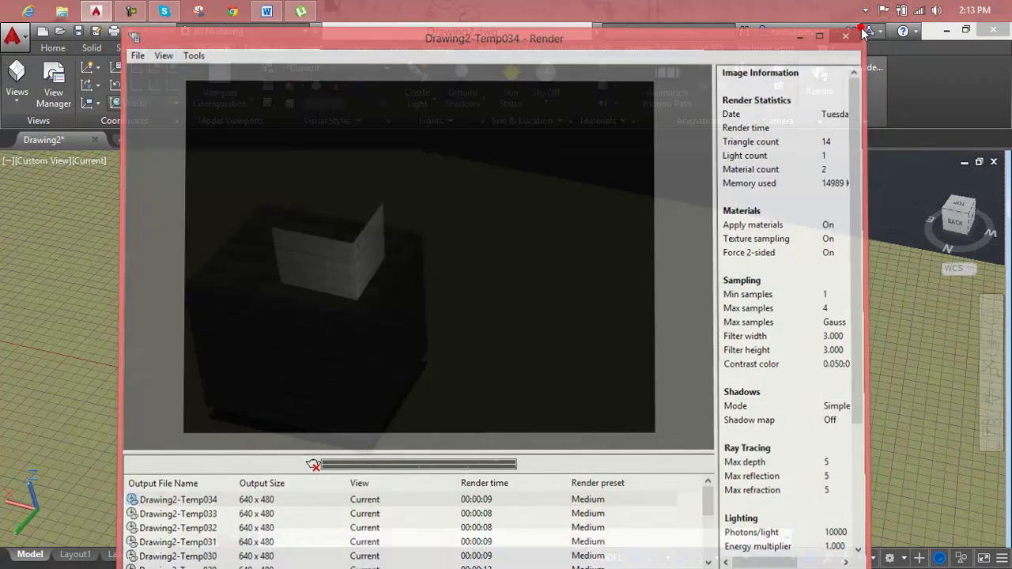
scroll(465, 230, "down", 5)
scroll(464, 230, "down", 1)
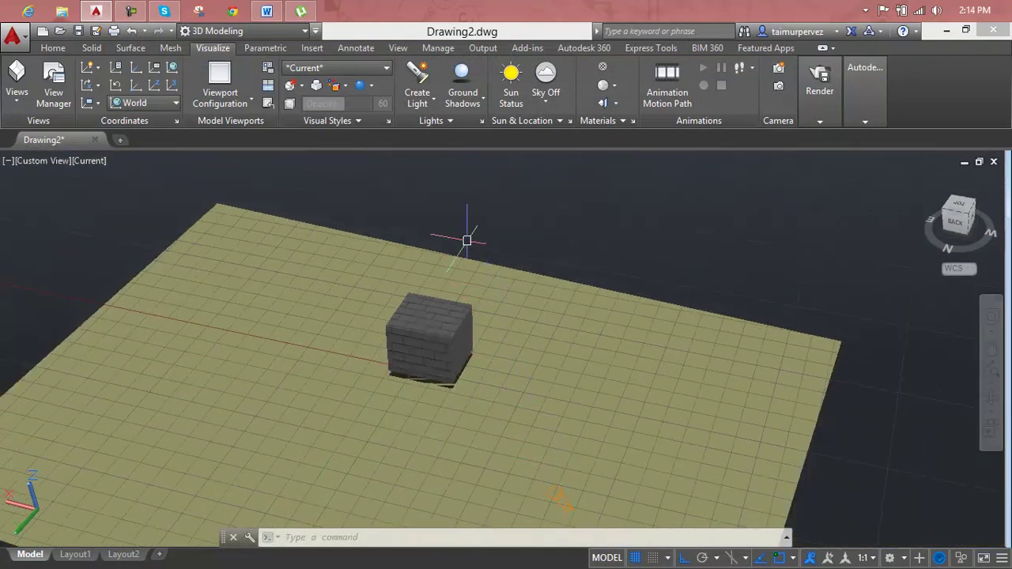
- Add a default spotlight right of the box aimed at it, then start render Drawing2-Temp035
left_click(417, 98)
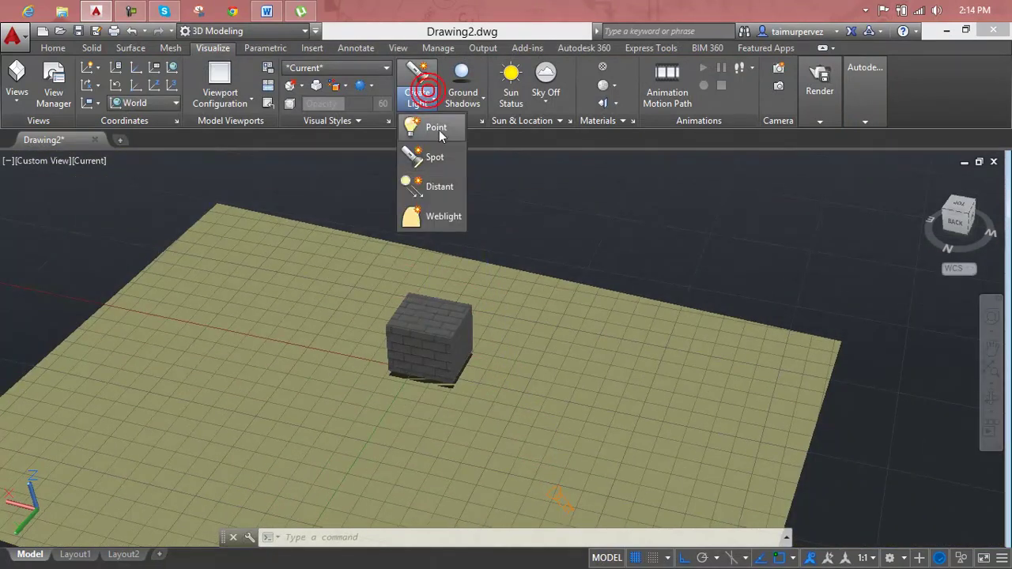
left_click(437, 156)
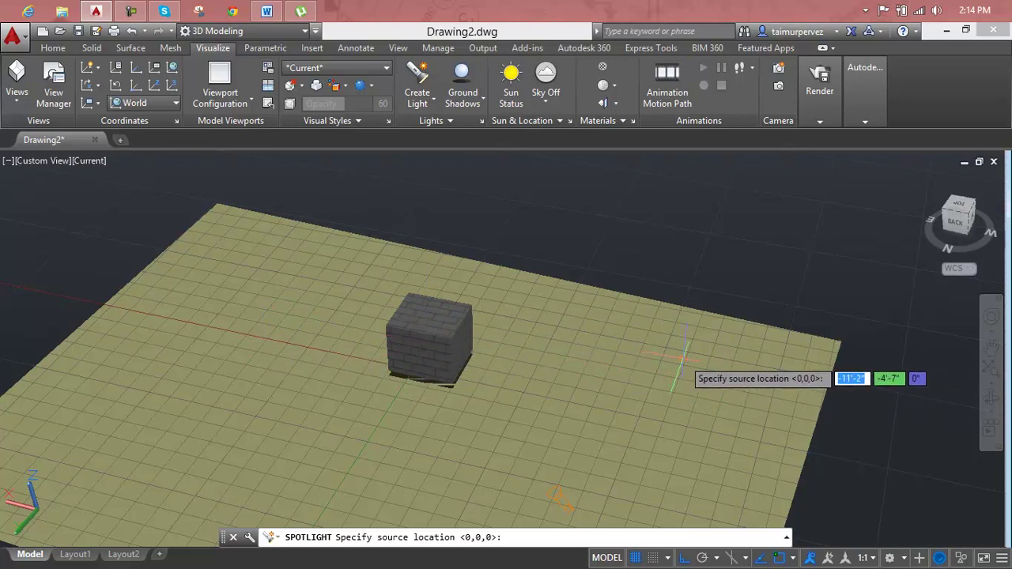
left_click(712, 360)
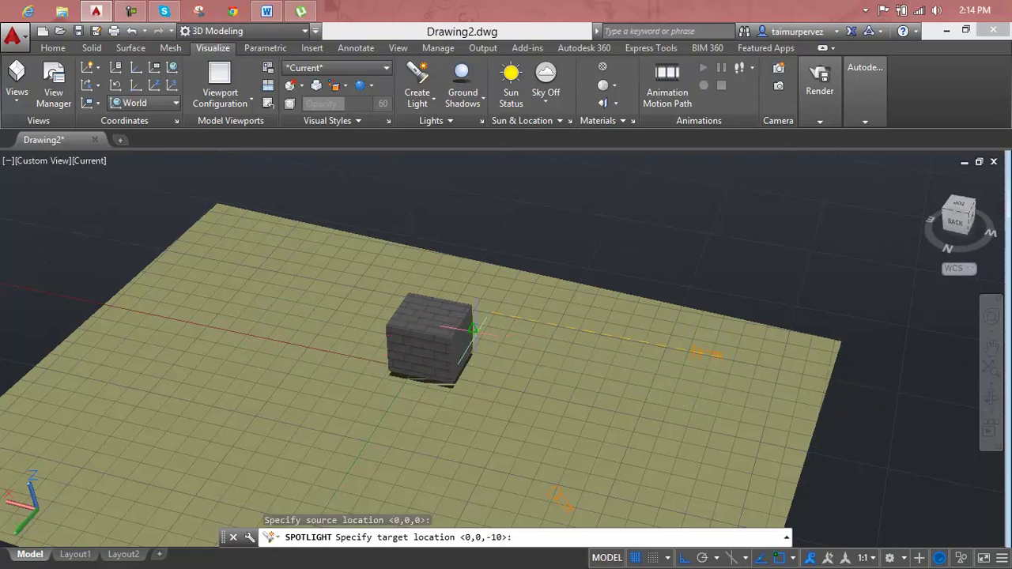
left_click(472, 330)
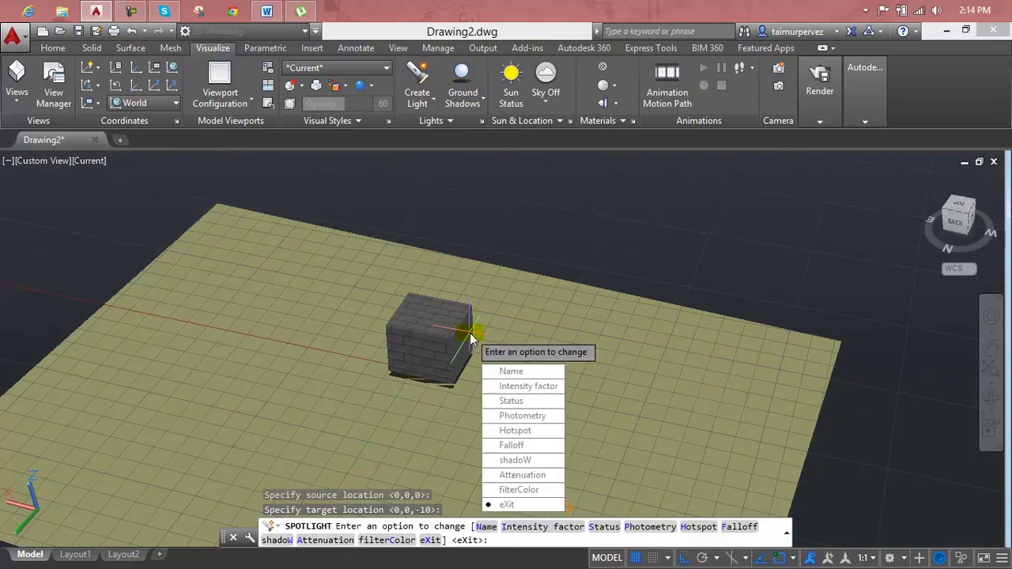
key("Return")
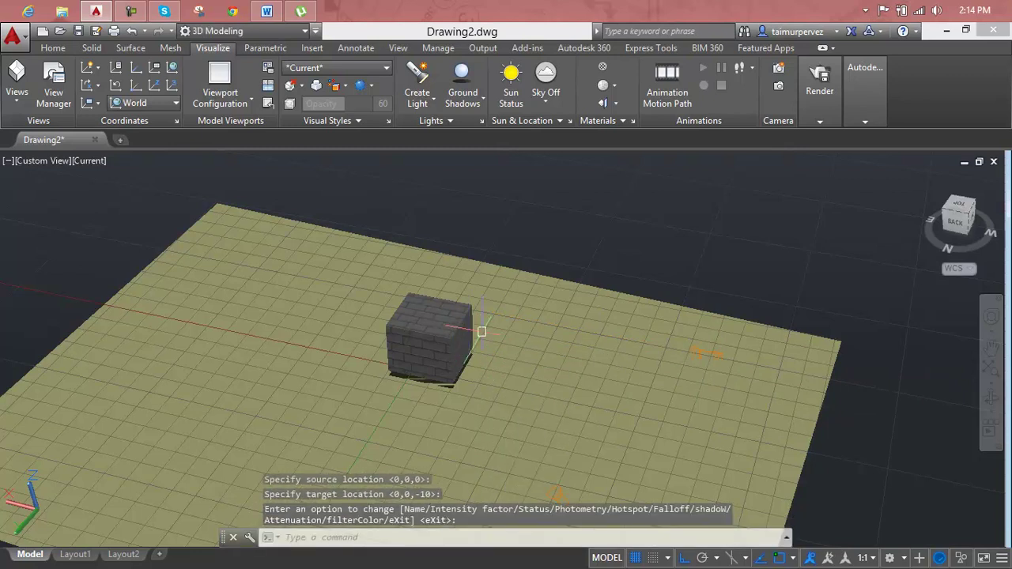
key("Escape")
key("Escape")
key("Escape")
type("R")
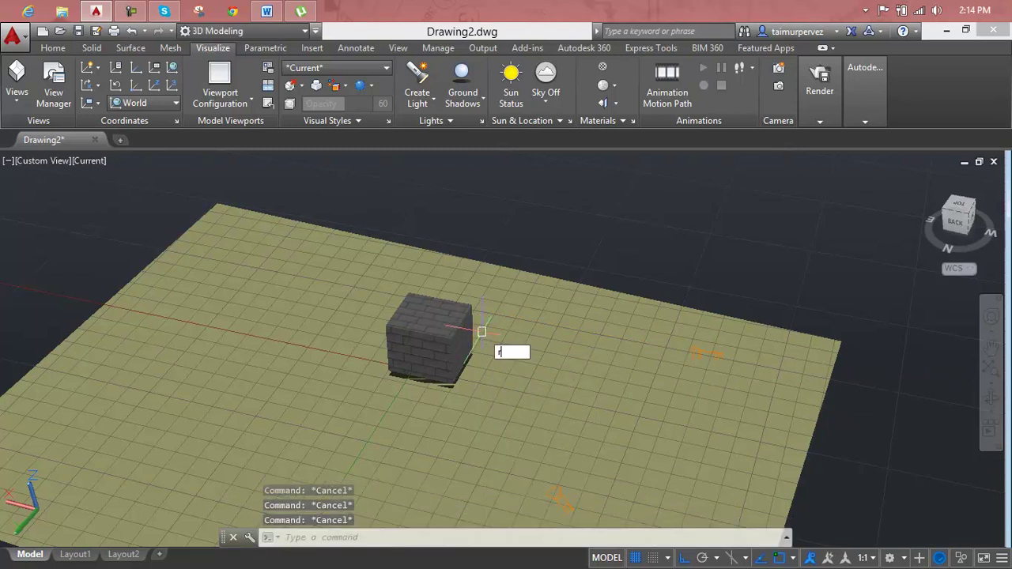
type("ENDER")
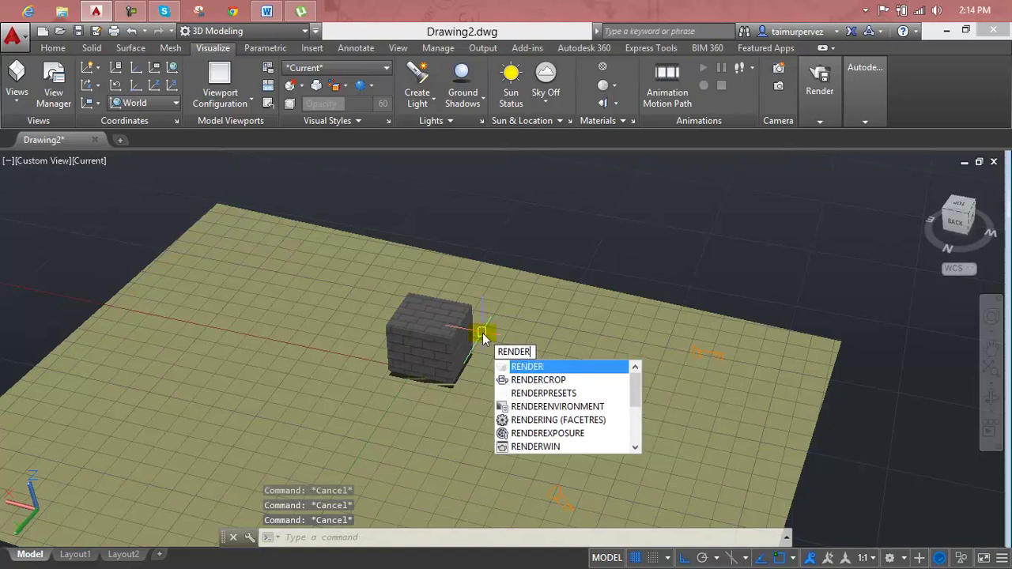
key("Return")
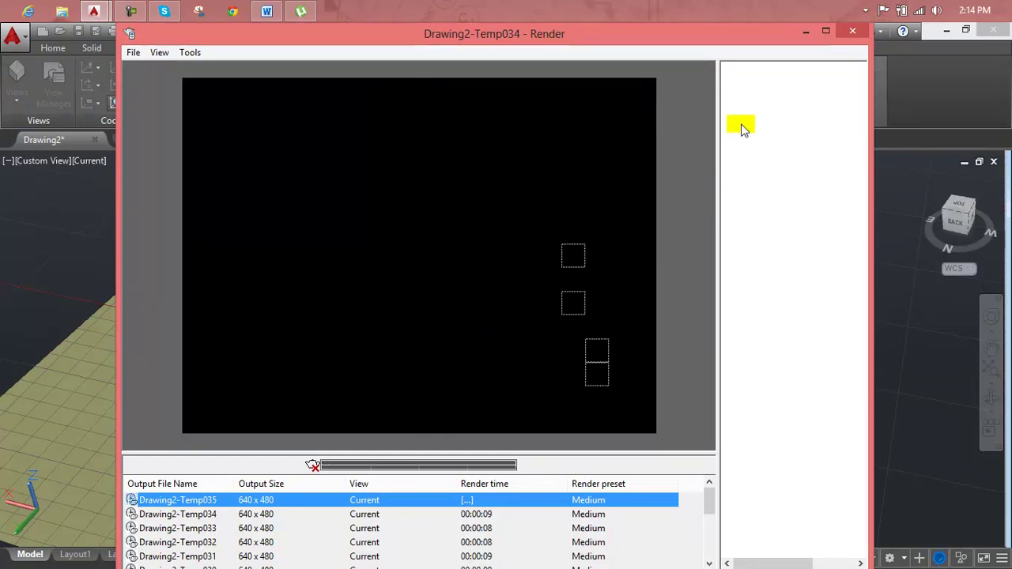
- Move the spotlight round to the front-left of the brick box
left_click(852, 32)
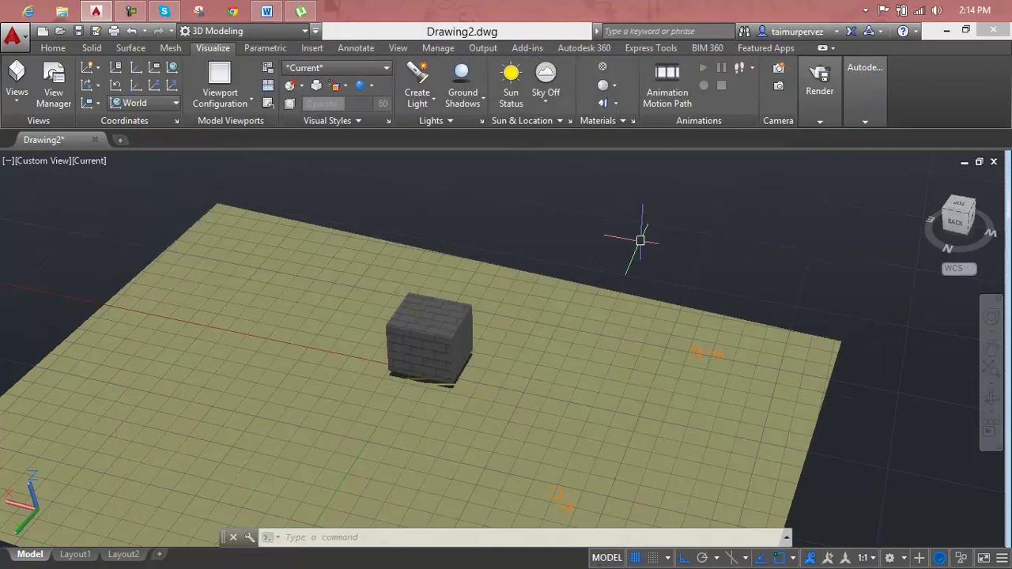
left_click(692, 350)
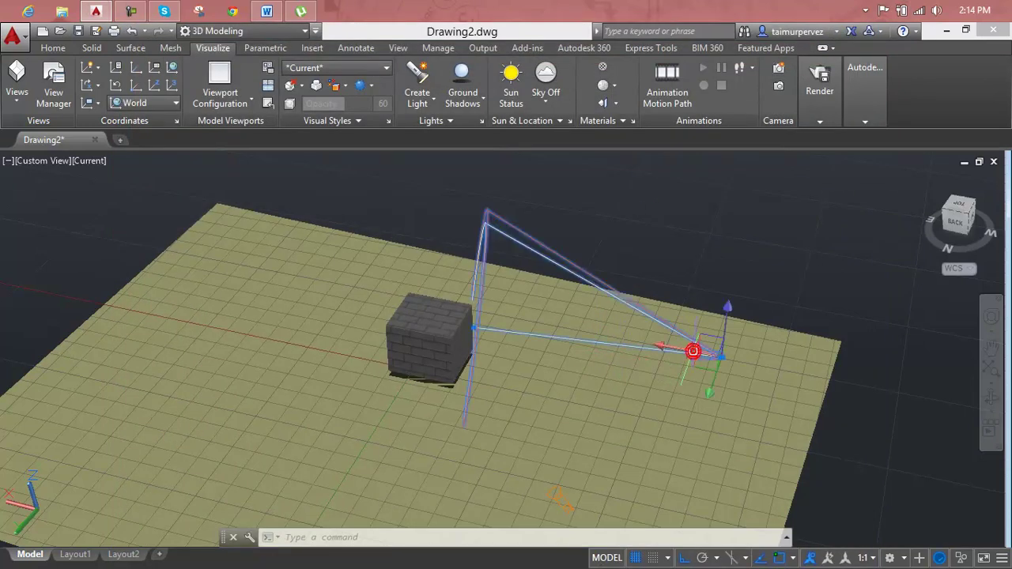
left_click_drag(692, 350, 653, 361)
middle_click_drag(671, 380, 480, 336, "shift")
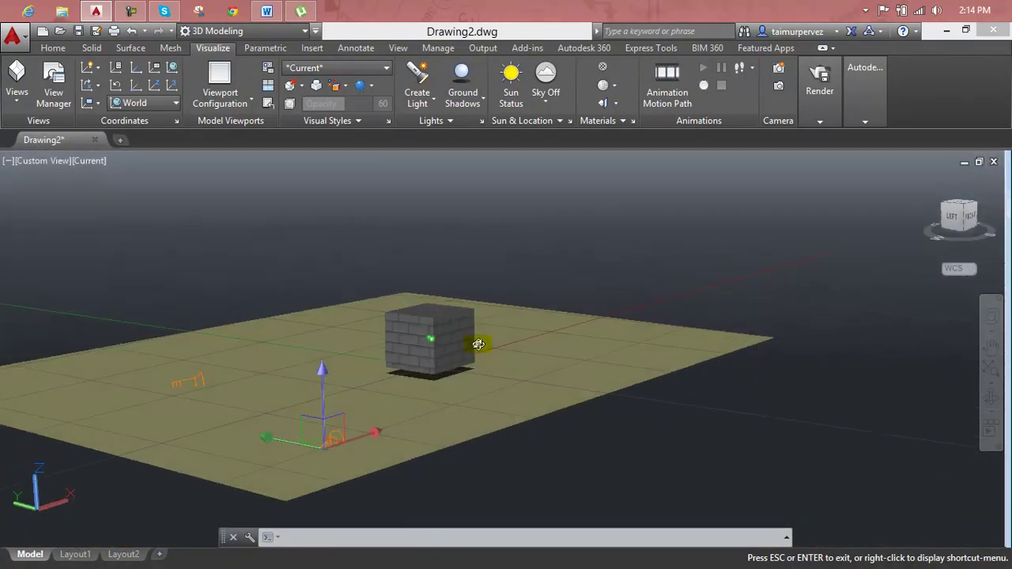
left_click_drag(209, 373, 195, 385)
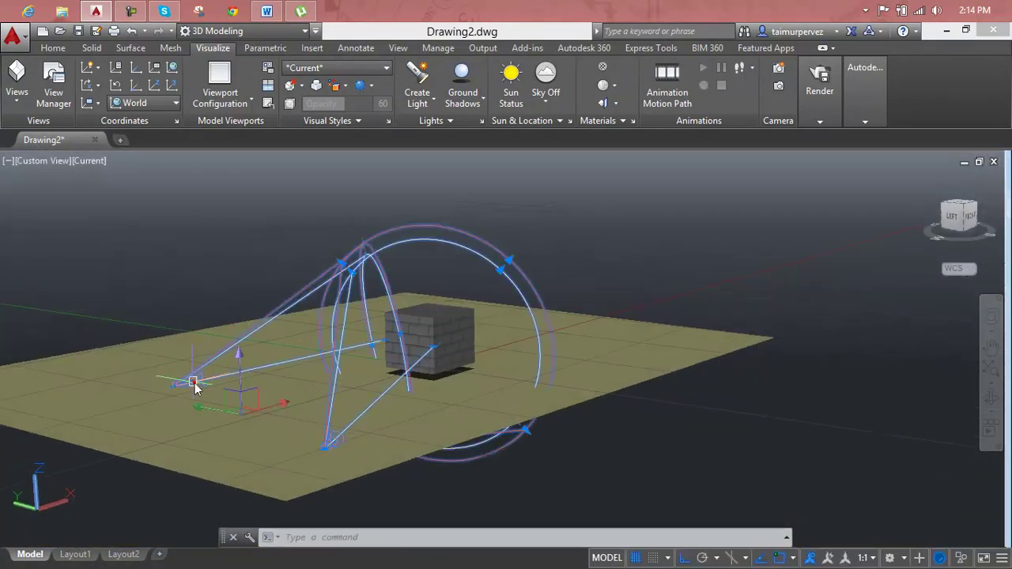
- Render the scene with the moved spotlight as Drawing2-Temp036
type("RENDER")
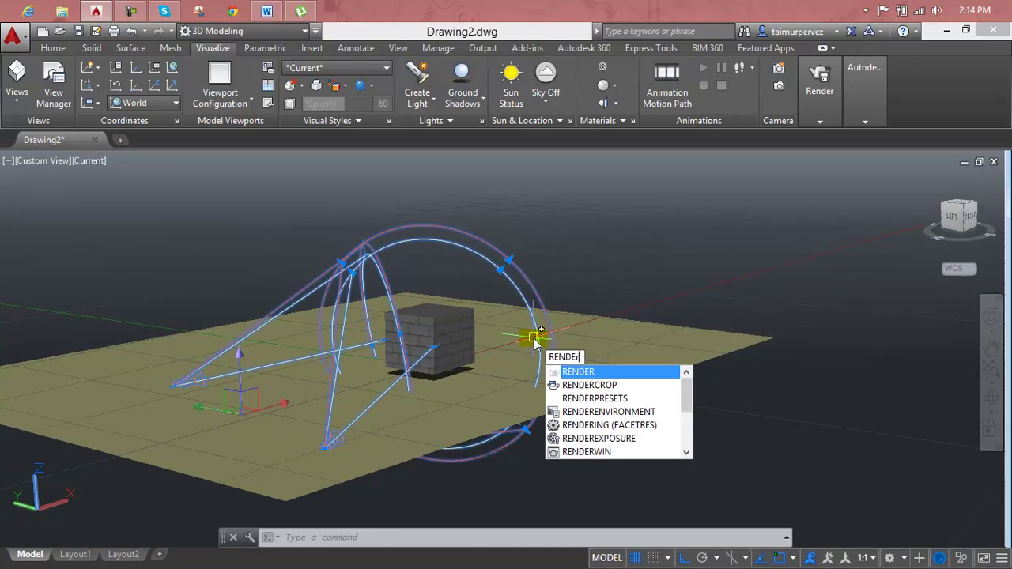
key("Return")
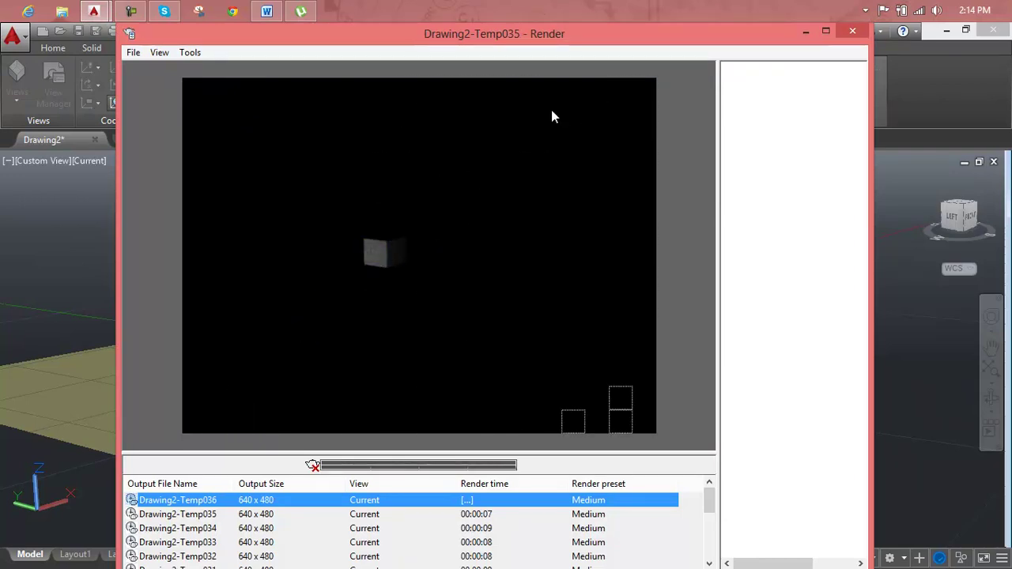
left_click(847, 32)
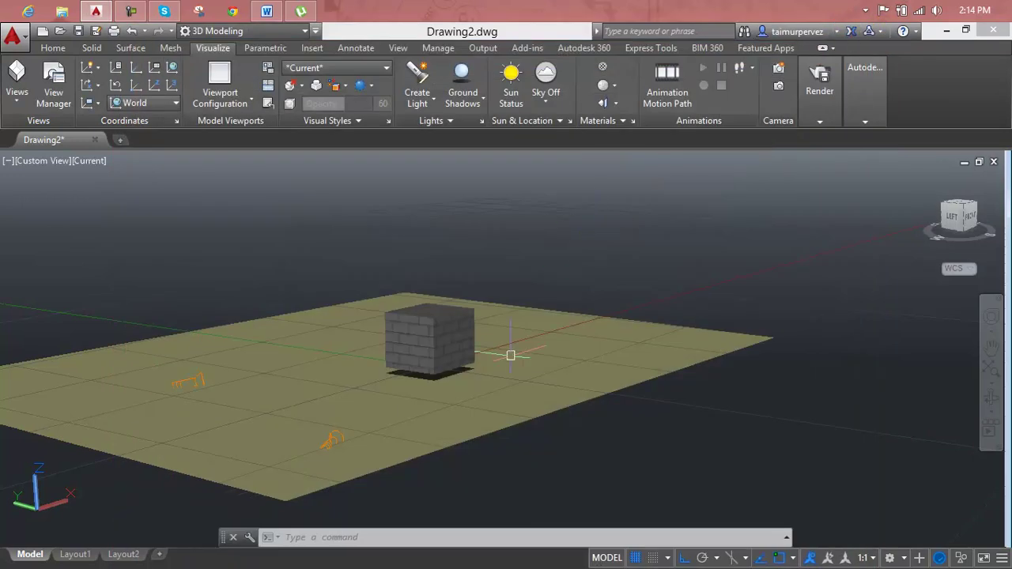
- Zoom onto the box, render the close-up as Drawing2-Temp037, then shift the view to show space above
scroll(419, 361, "up", 1)
scroll(419, 360, "up", 2)
scroll(419, 360, "up", 2)
middle_click_drag(418, 360, 529, 374)
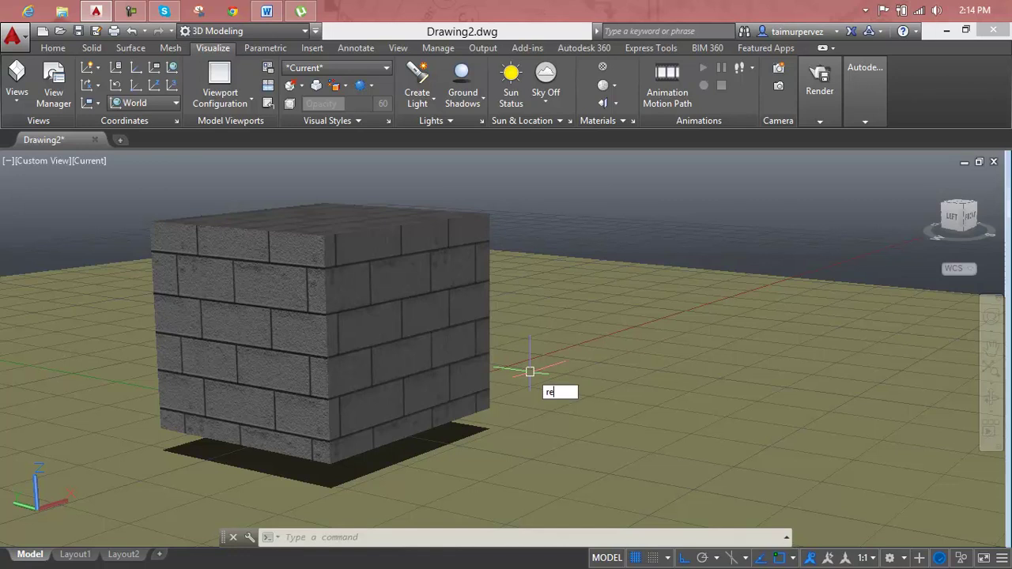
type("nder")
key("Return")
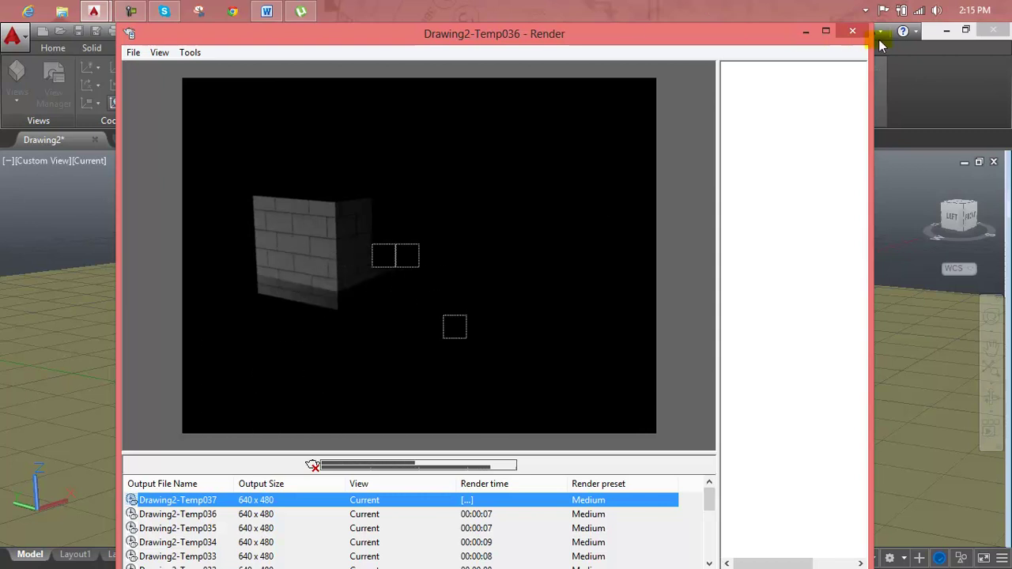
left_click(852, 31)
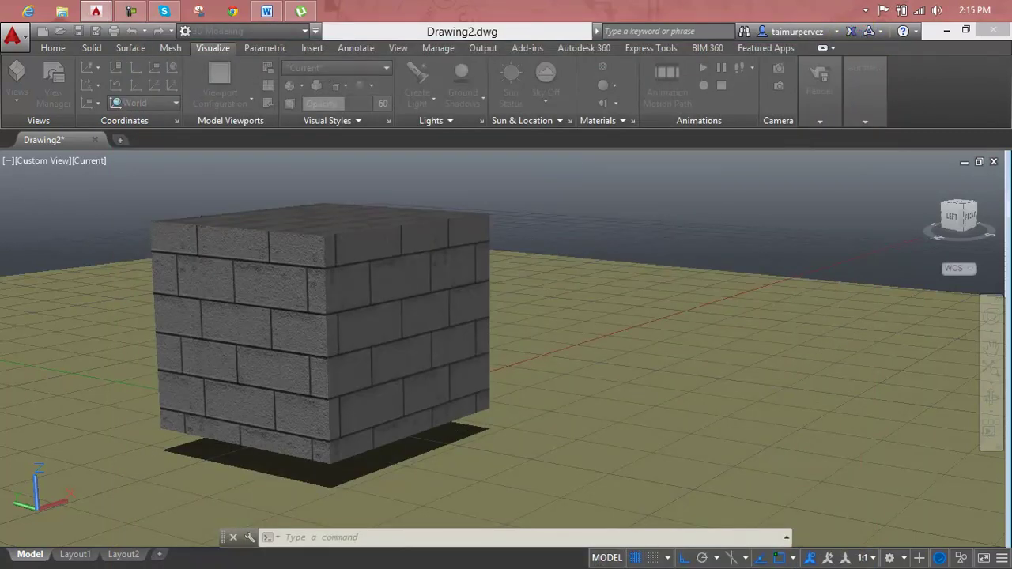
middle_click_drag(364, 309, 393, 407)
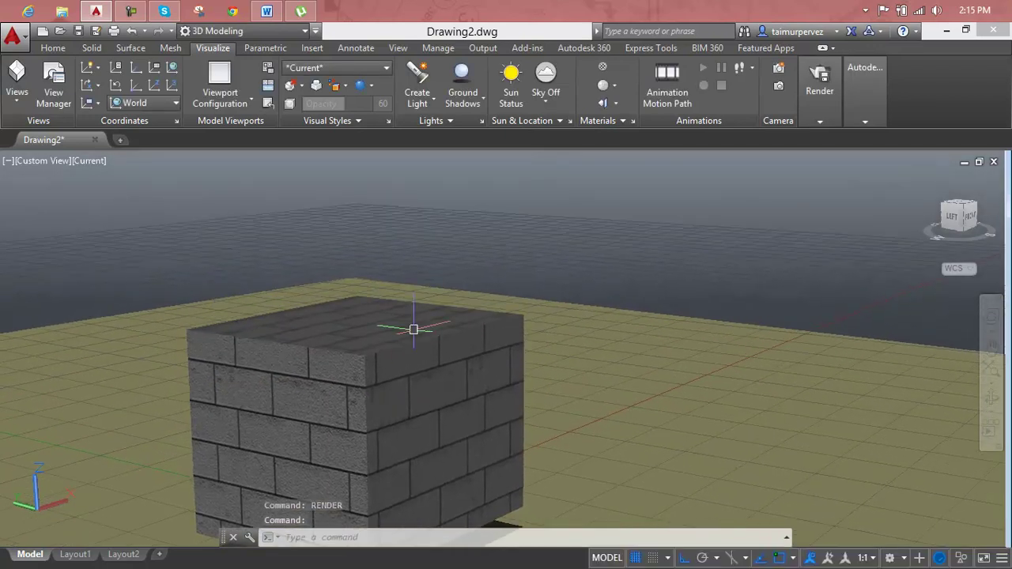
- Place a default point light above the brick box
left_click(418, 97)
left_click(433, 128)
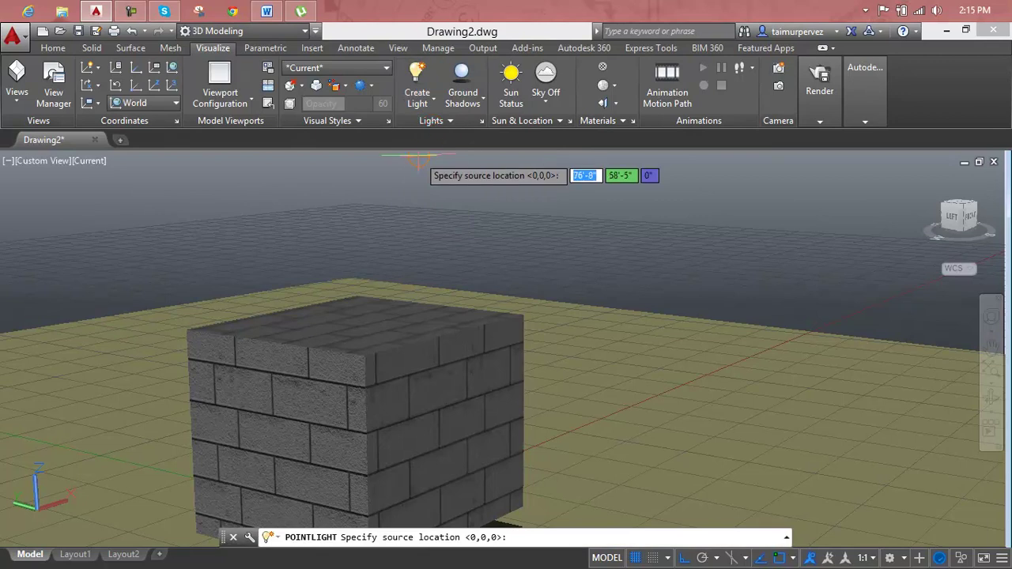
scroll(411, 201, "down", 1)
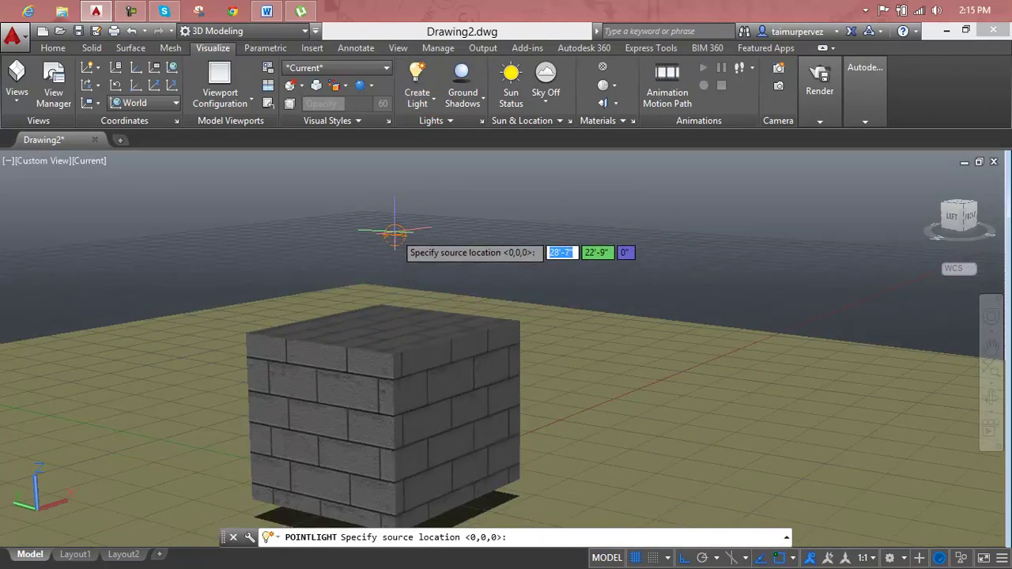
left_click(395, 236)
key("Return")
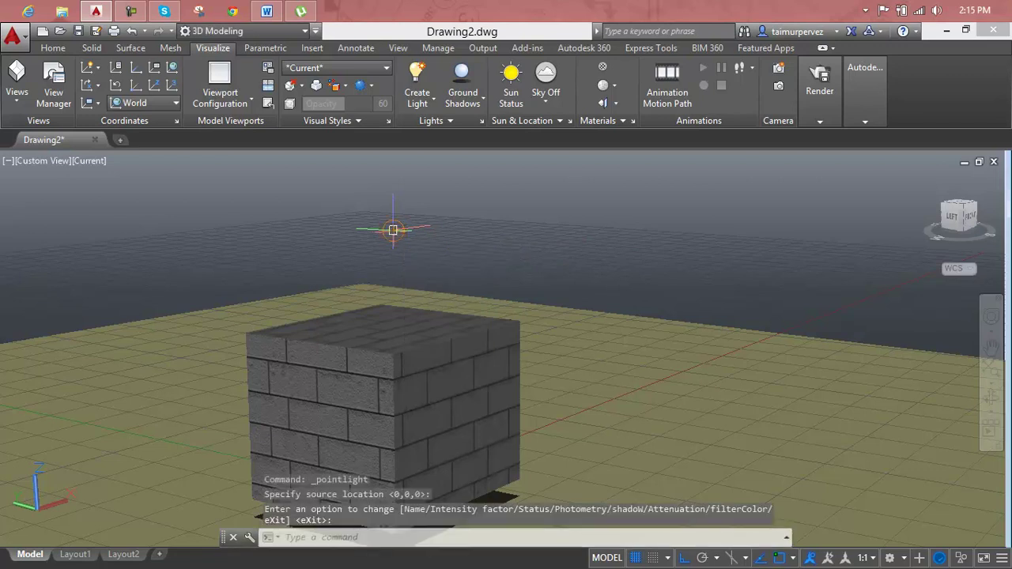
key("Escape")
key("Escape")
key("Escape")
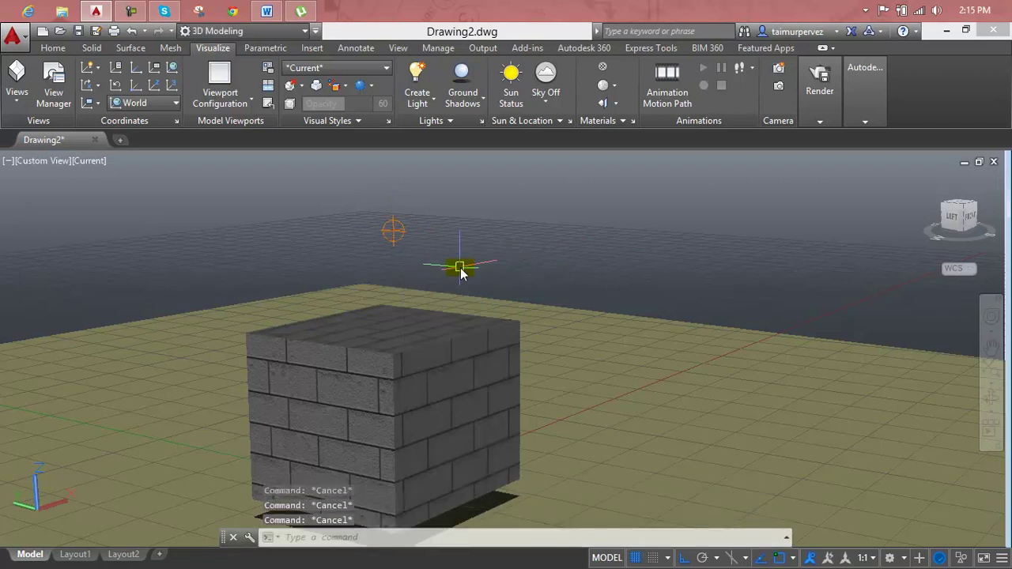
- Render the scene with the point light as Drawing2-Temp038, then orbit to look down from above
middle_click_drag(451, 293, 449, 273)
type("nder")
key("Return")
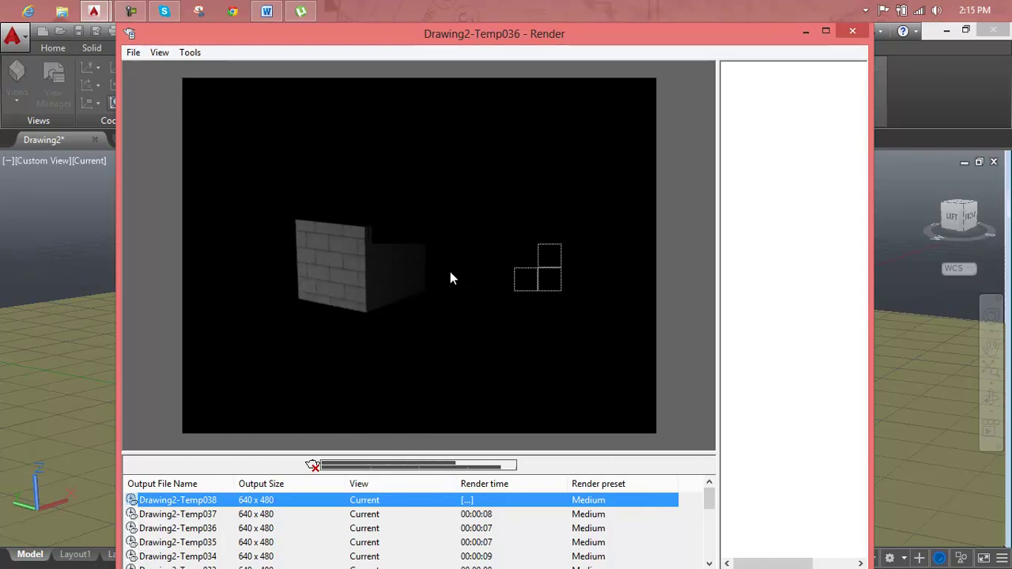
left_click(853, 31)
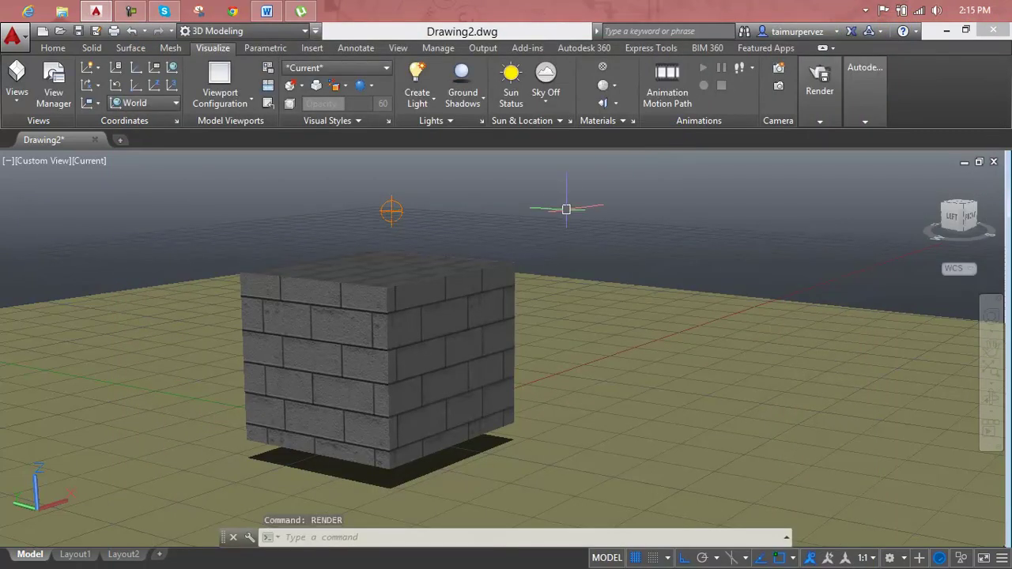
middle_click_drag(497, 255, 180, 357, "shift")
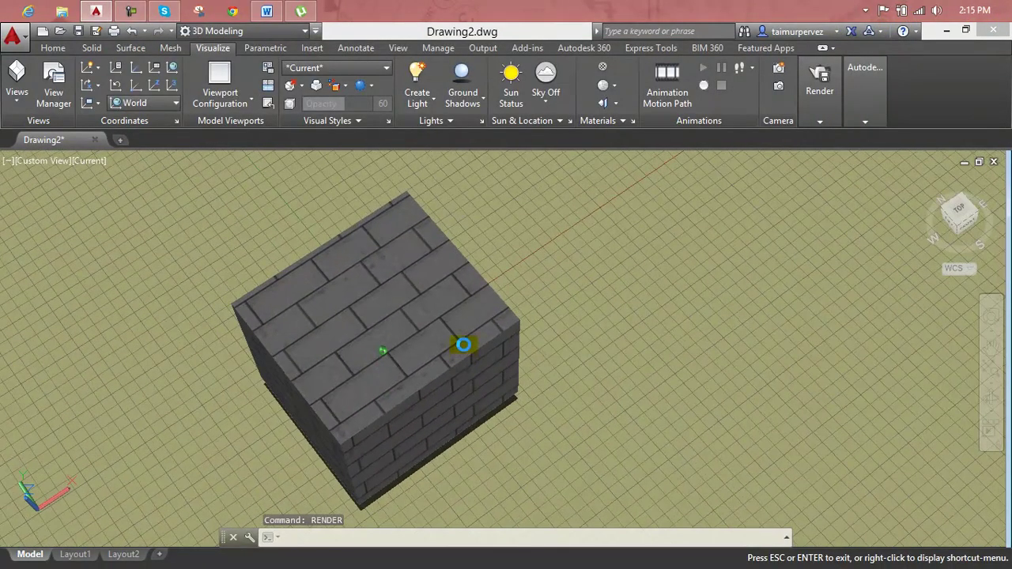
- Stretch the high light's grip down so it sits on top of the brick box
scroll(484, 295, "down", 1)
scroll(484, 295, "down", 1)
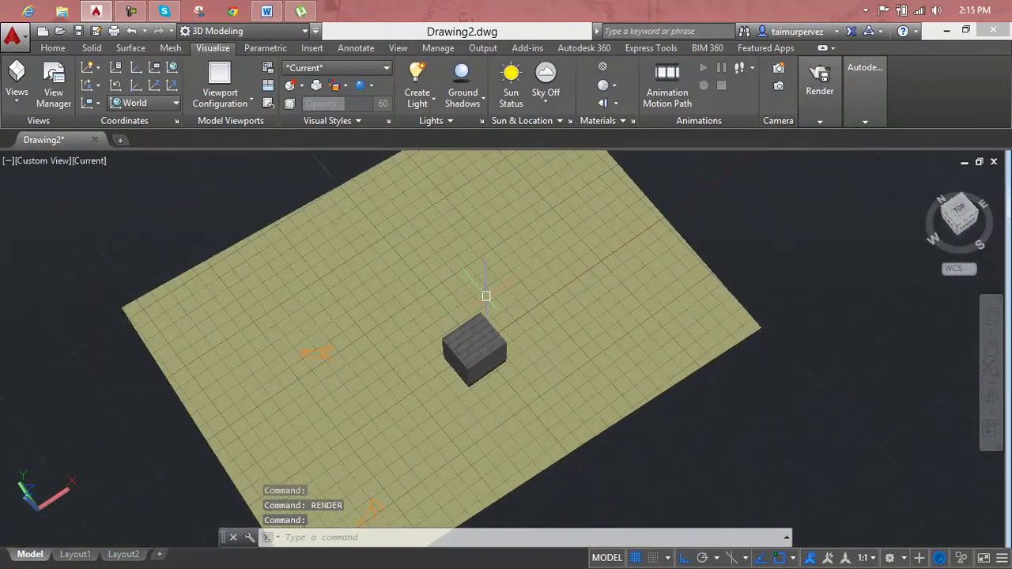
scroll(483, 295, "down", 1)
middle_click_drag(519, 273, 536, 223, "shift")
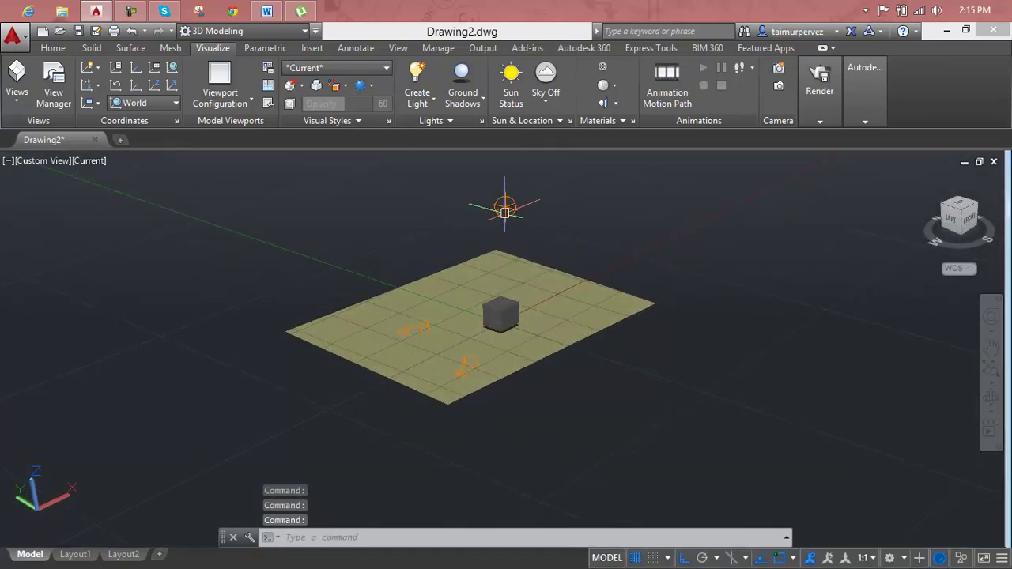
left_click(505, 210)
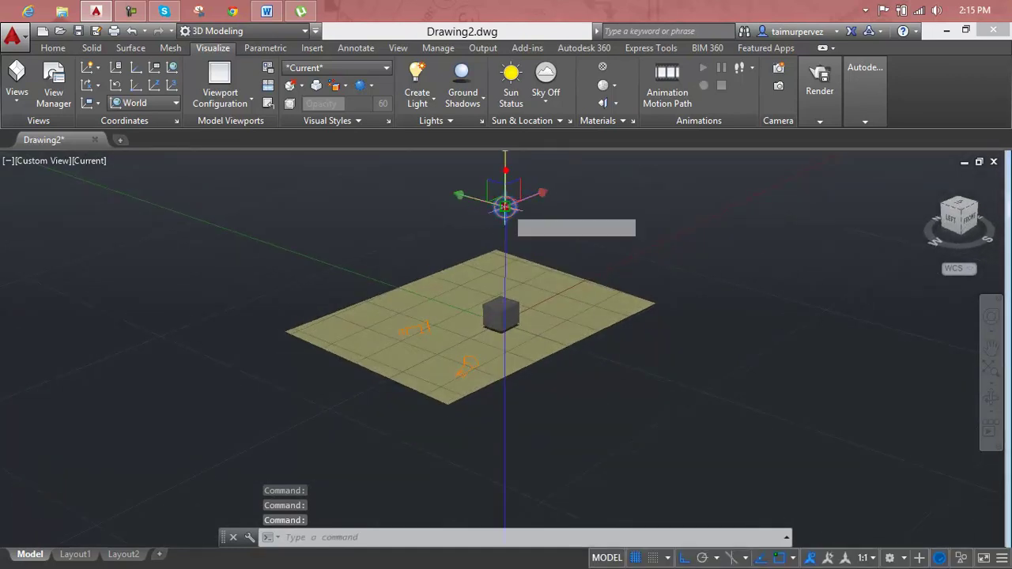
left_click(506, 170)
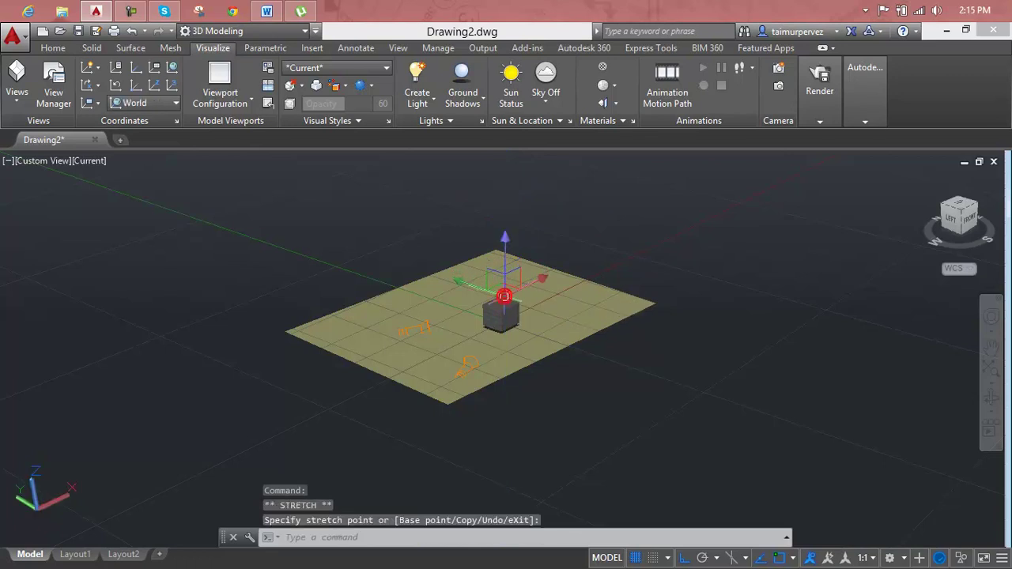
scroll(506, 317, "up", 3)
scroll(506, 316, "up", 3)
middle_click_drag(495, 288, 484, 411)
key("Escape")
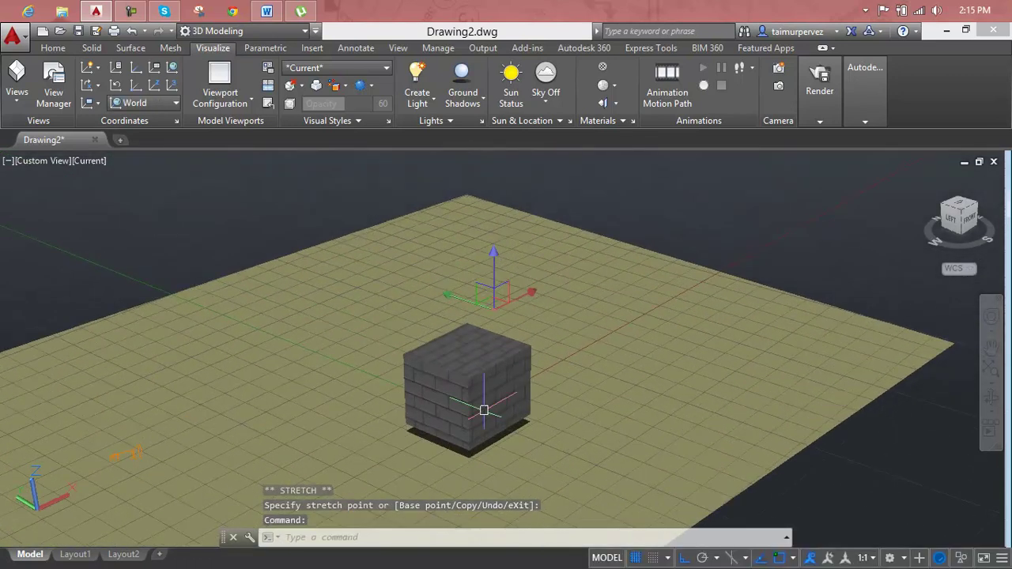
- Orbit the scene to check the lowered light's position against the brick box
scroll(508, 333, "down", 4)
scroll(504, 340, "down", 2)
scroll(504, 340, "down", 2)
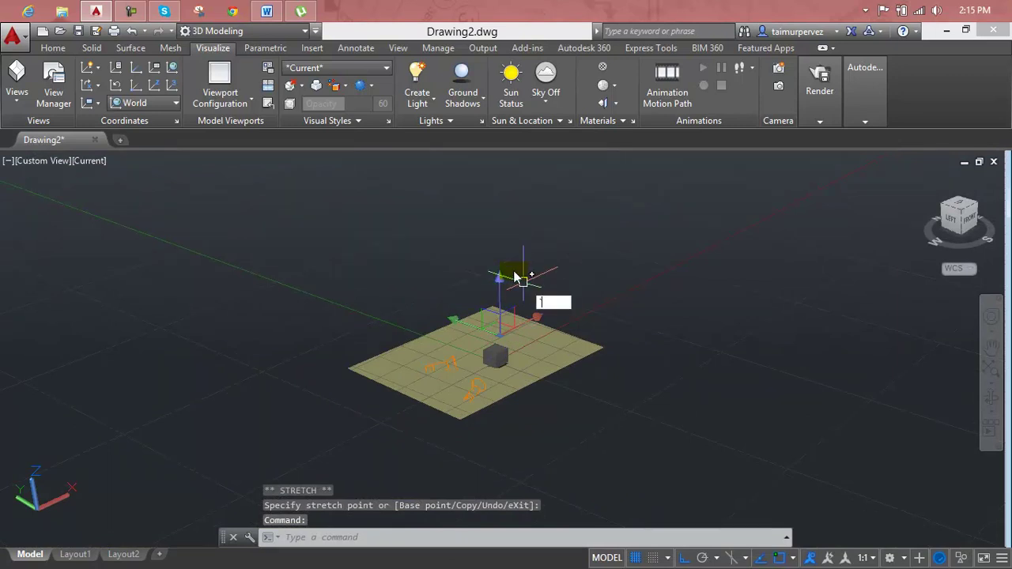
key("Escape")
key("Escape")
middle_click_drag(514, 273, 491, 298, "shift")
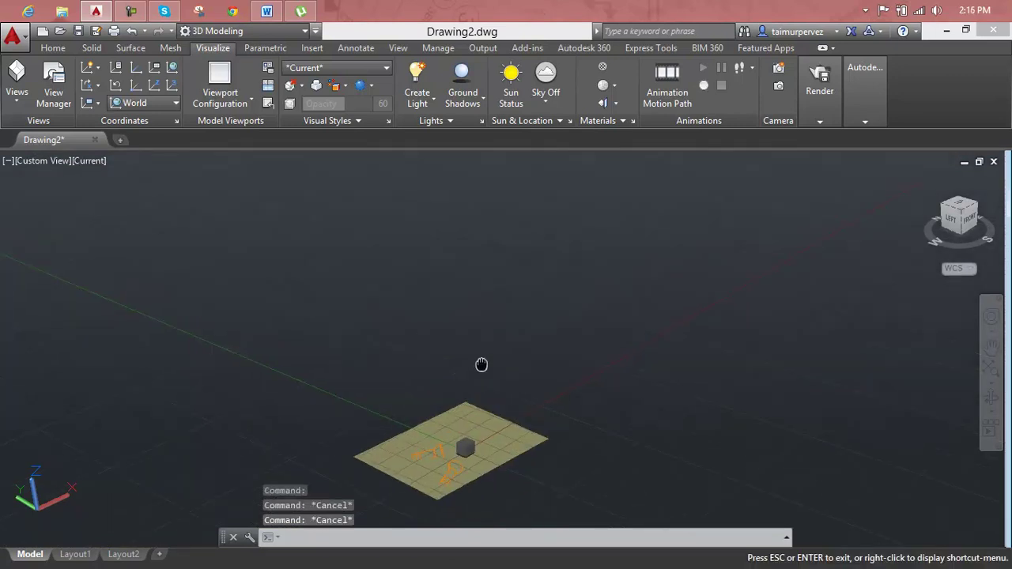
left_click(475, 371)
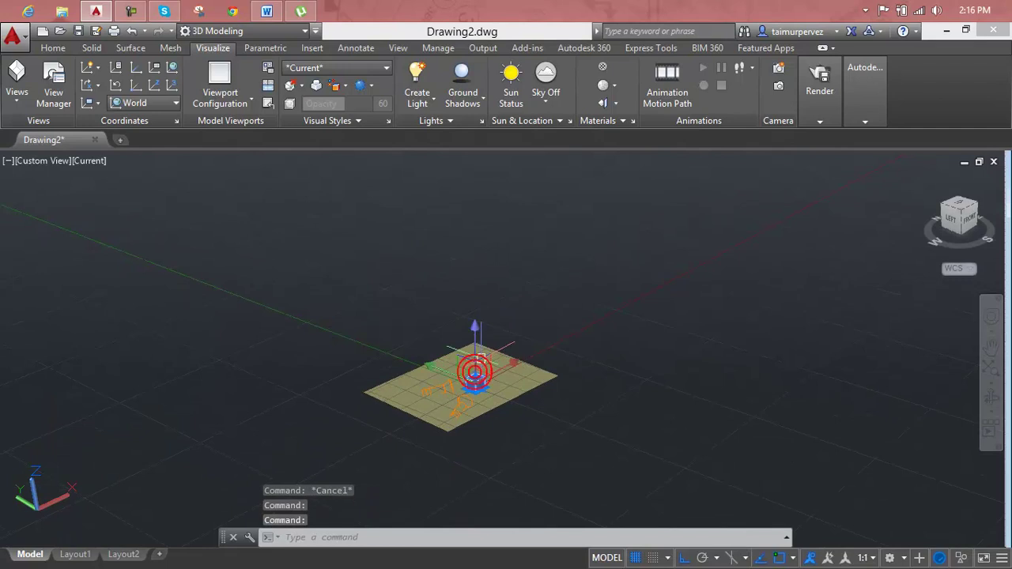
key("Escape")
- Create a point light snapped to the brick box's midpoint with default settings
left_click(436, 103)
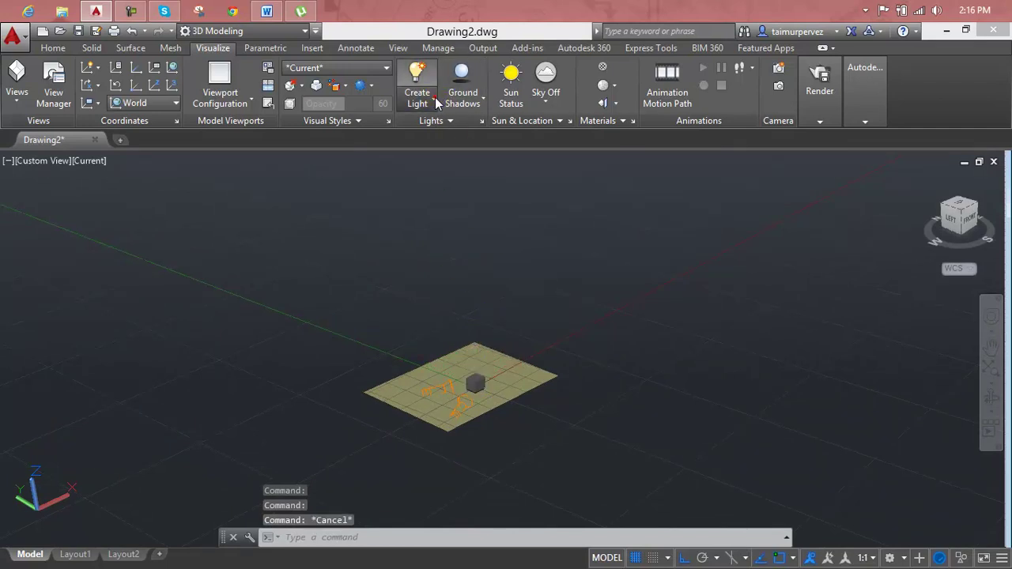
left_click(431, 124)
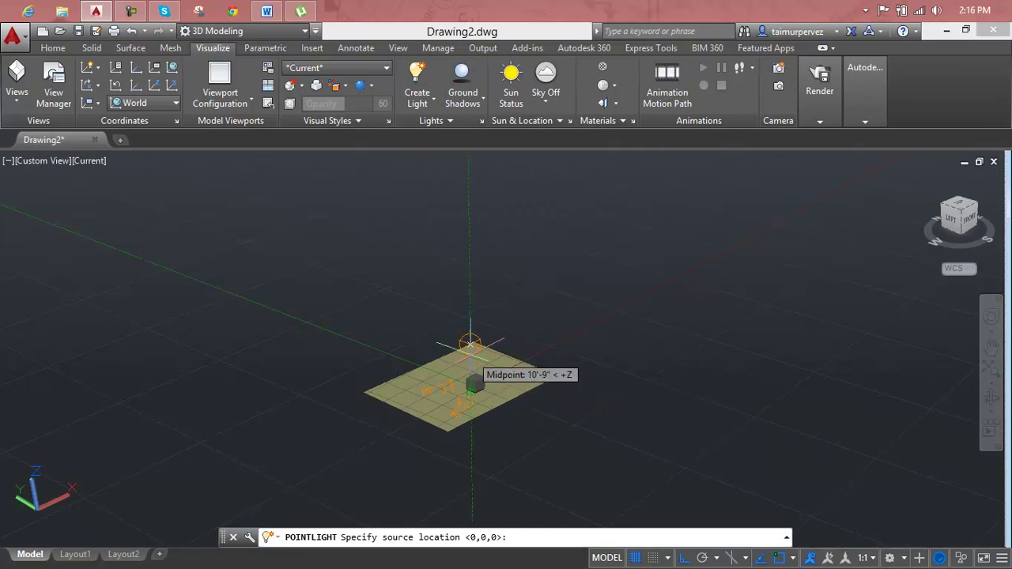
left_click(470, 368)
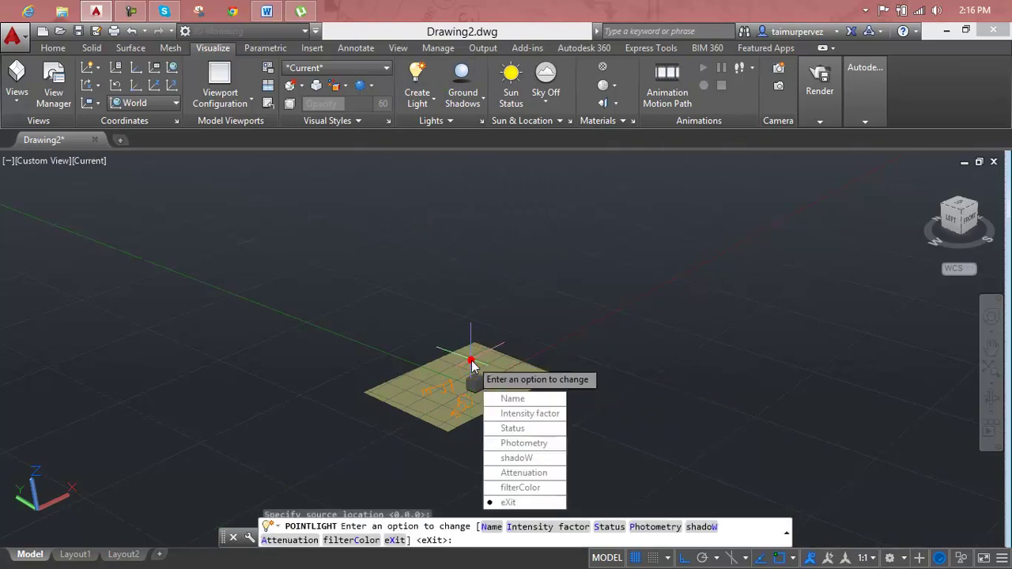
key("Return")
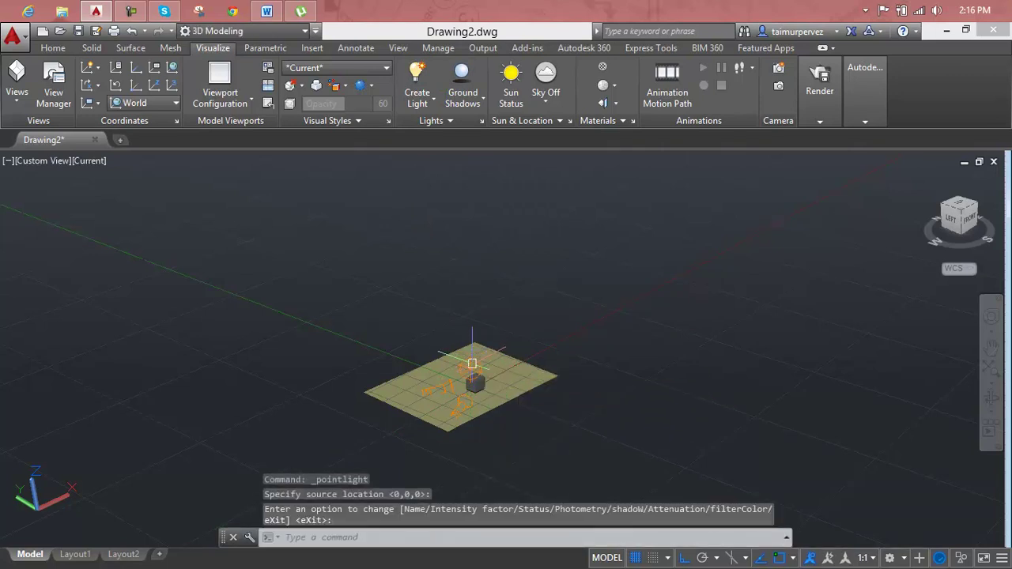
- Select the new point light and stretch it to a new position
scroll(463, 366, "up", 3)
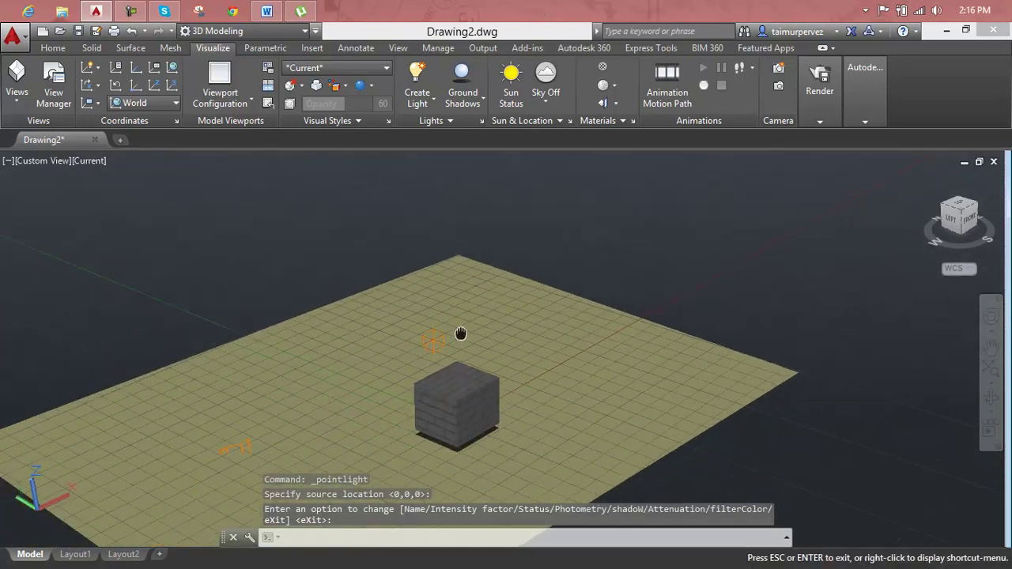
scroll(463, 334, "up", 2)
scroll(463, 328, "up", 1)
scroll(439, 314, "up", 2)
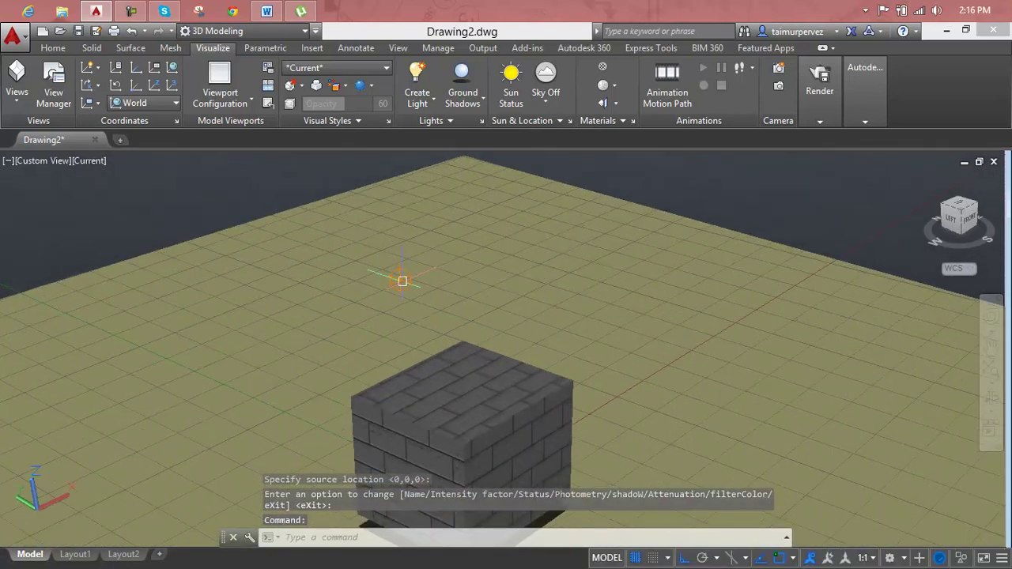
left_click(403, 281)
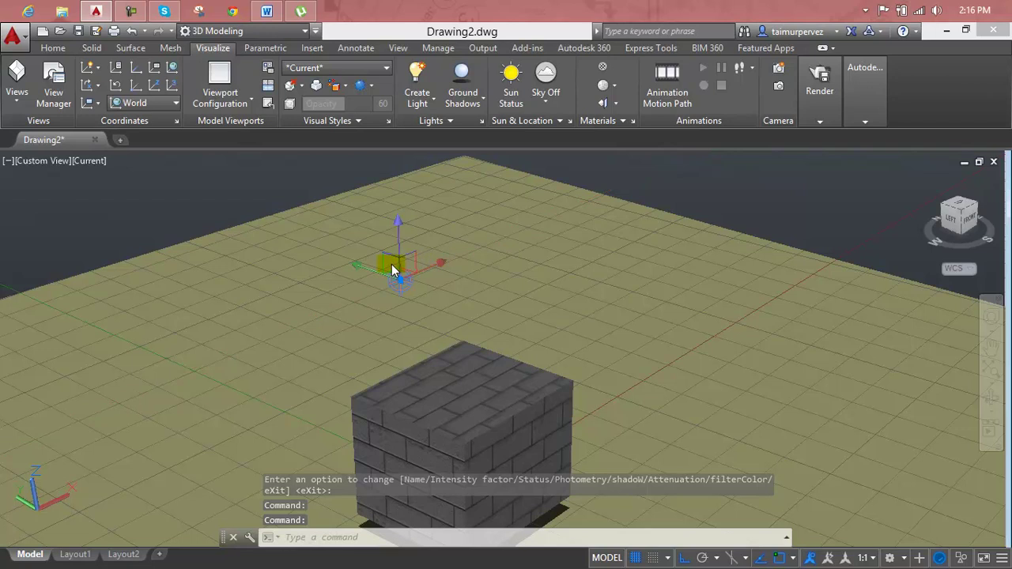
left_click(377, 272)
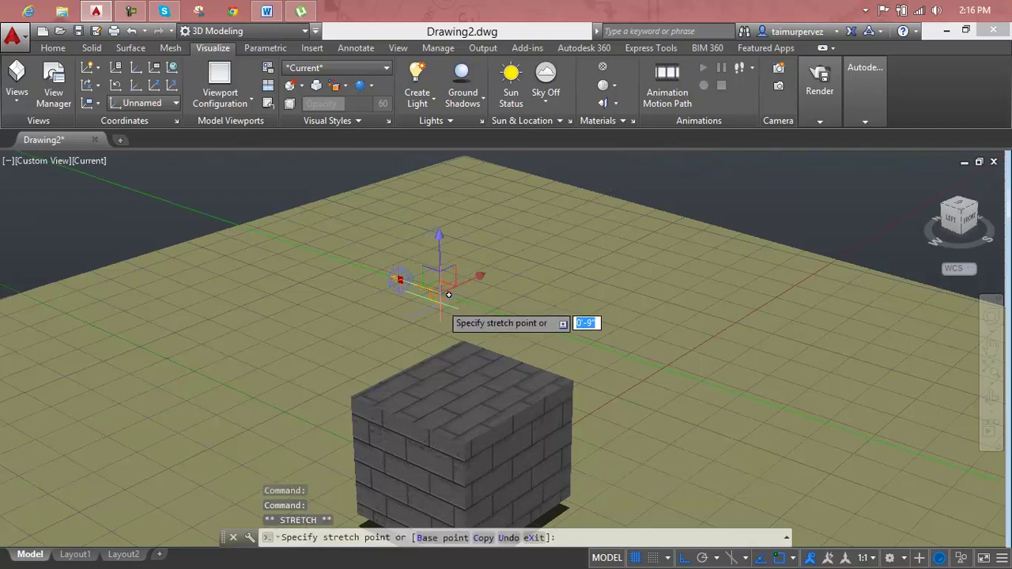
left_click(472, 292)
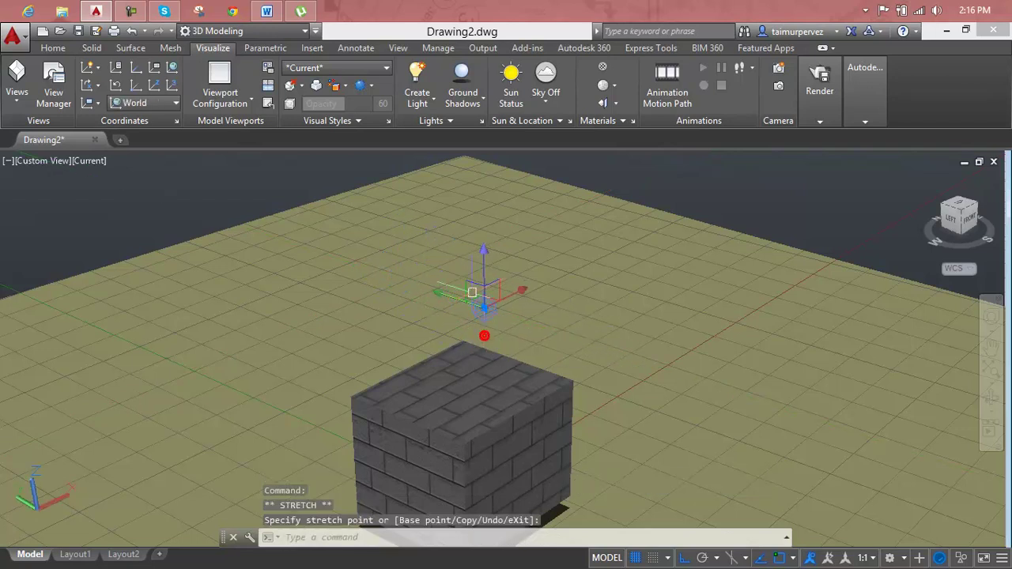
- Restretch the point light until it hovers just above the box top
left_click(480, 254)
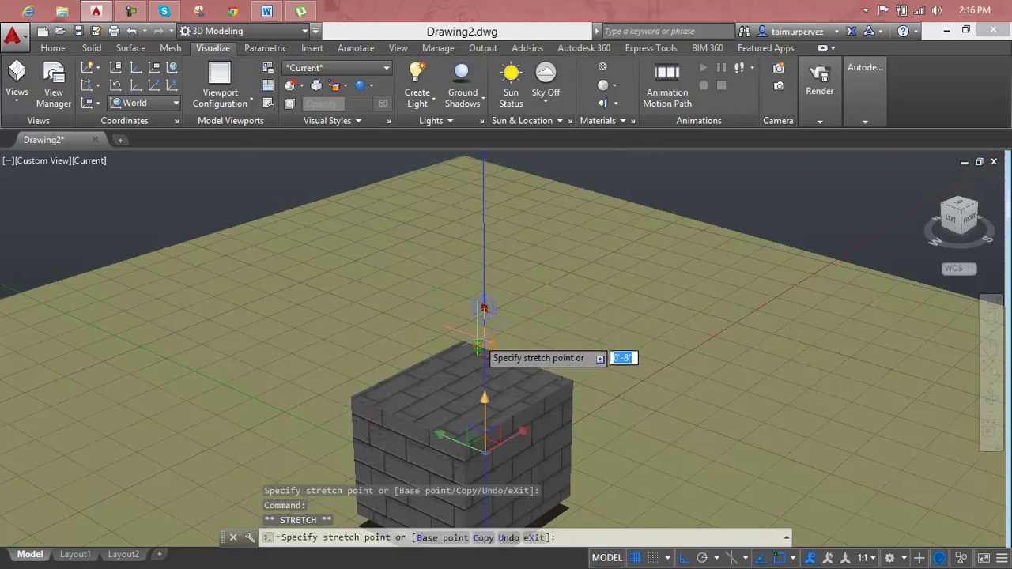
left_click(484, 309)
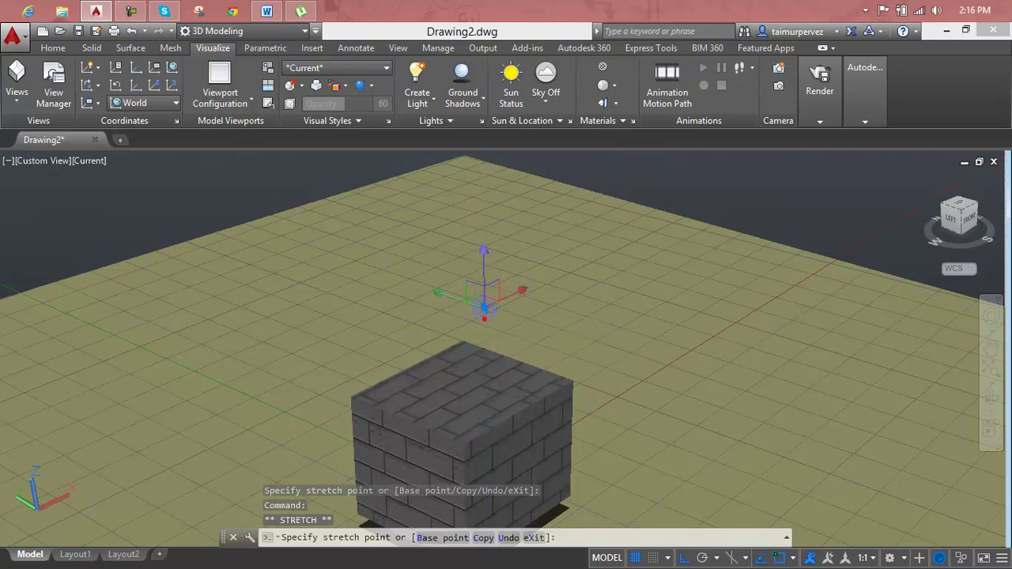
left_click(482, 252)
left_click(483, 364)
middle_click_drag(484, 364, 494, 390, "shift")
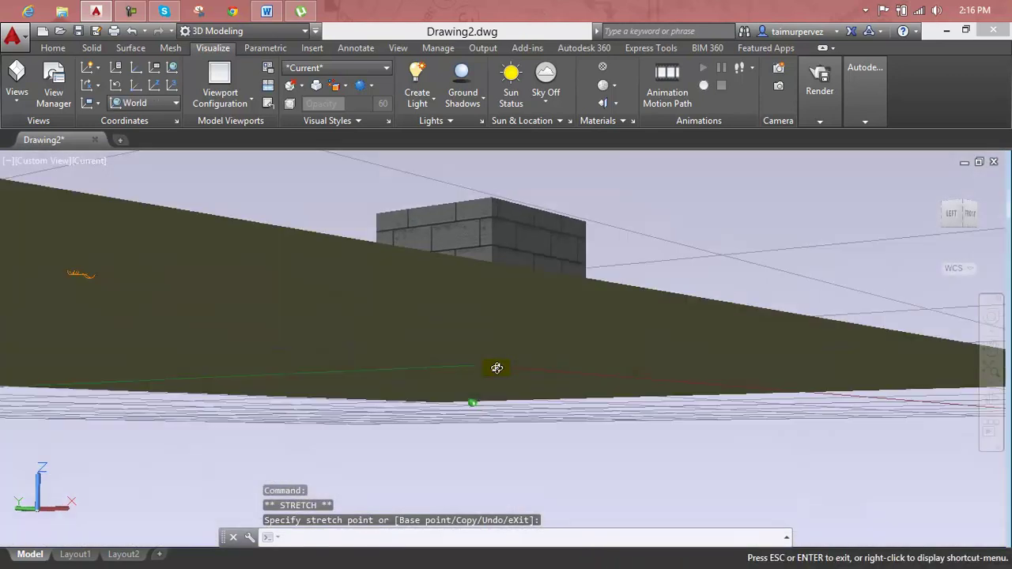
key("Escape")
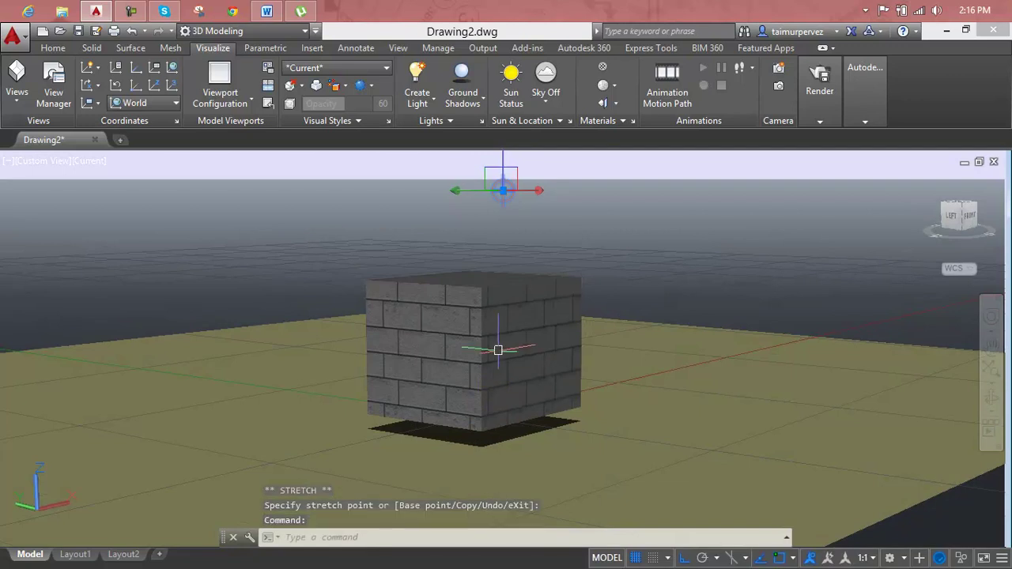
key("Escape")
key("Escape")
key("Escape")
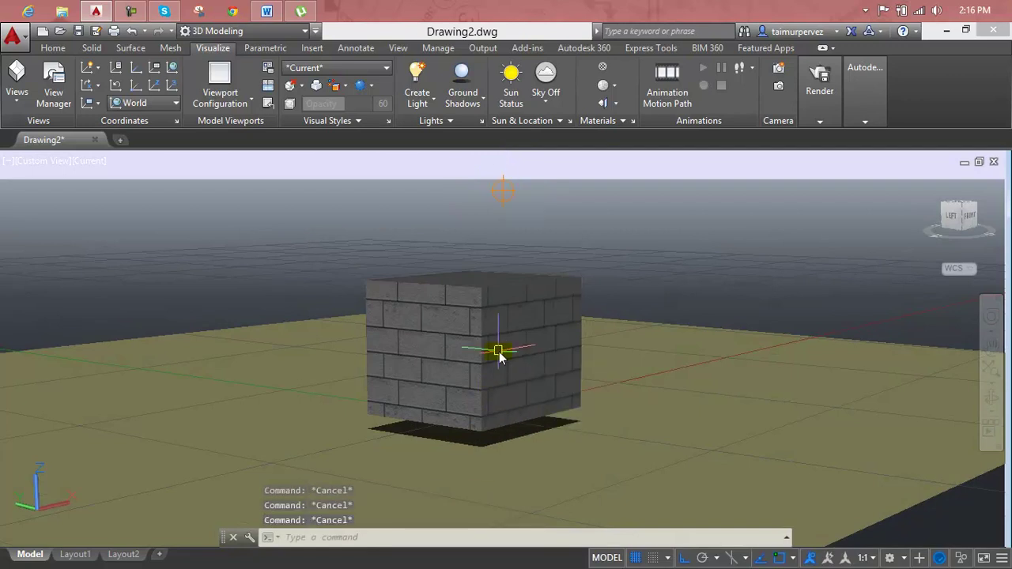
type("rende")
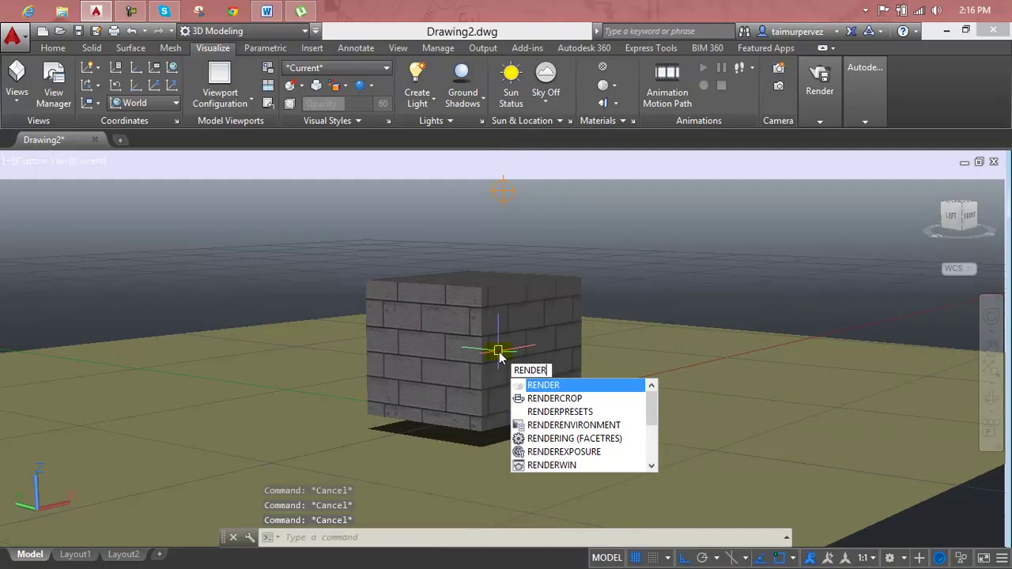
key("Return")
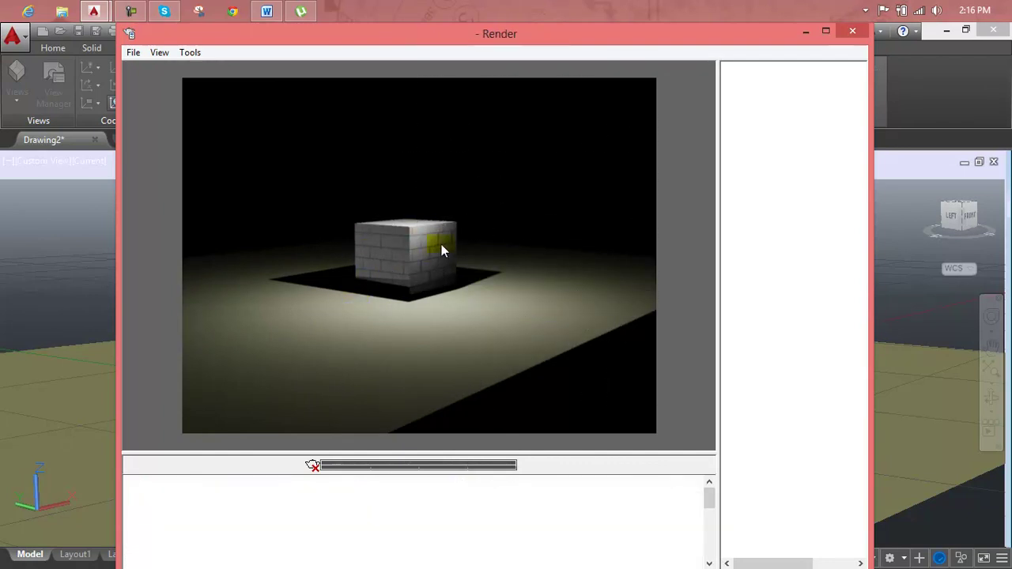
left_click(852, 31)
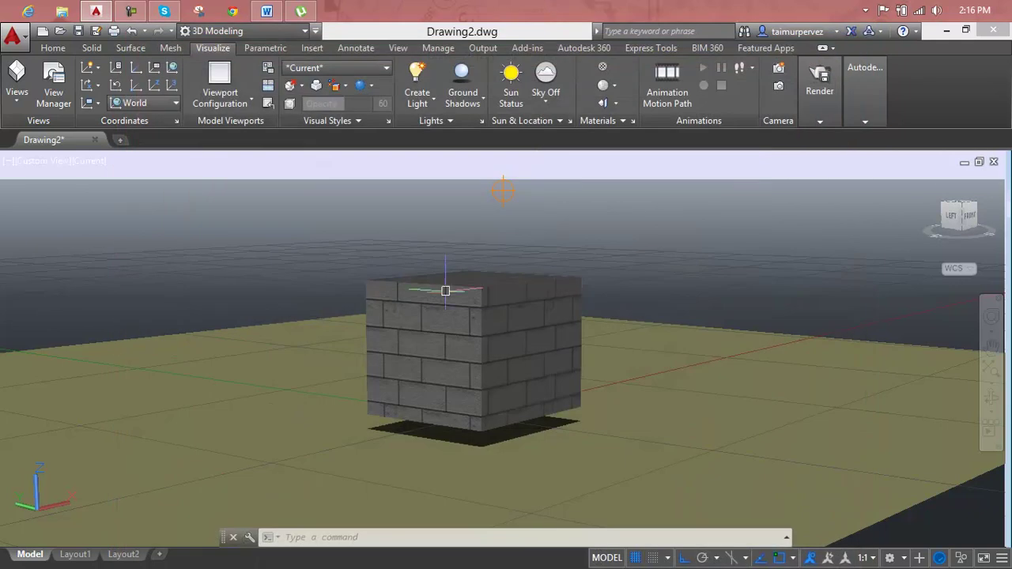
left_click(504, 228)
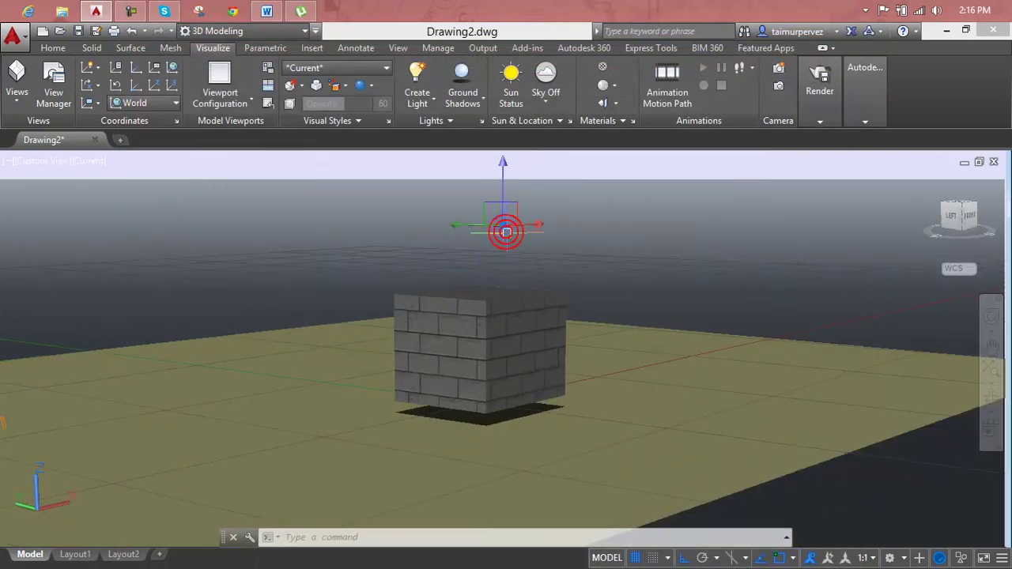
key("Escape")
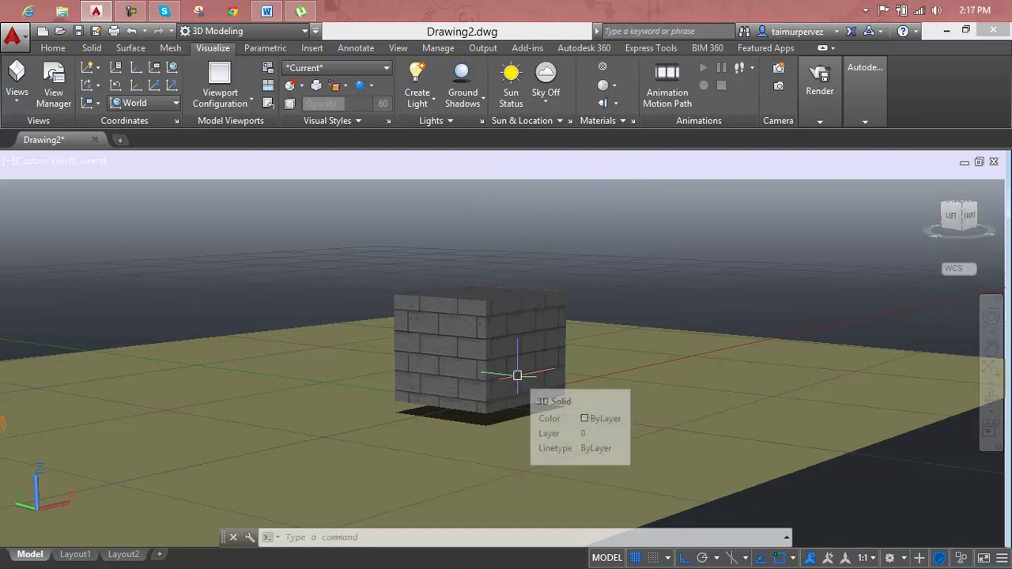
- Delete the spotlight near the front of the ground plane
left_click(485, 365)
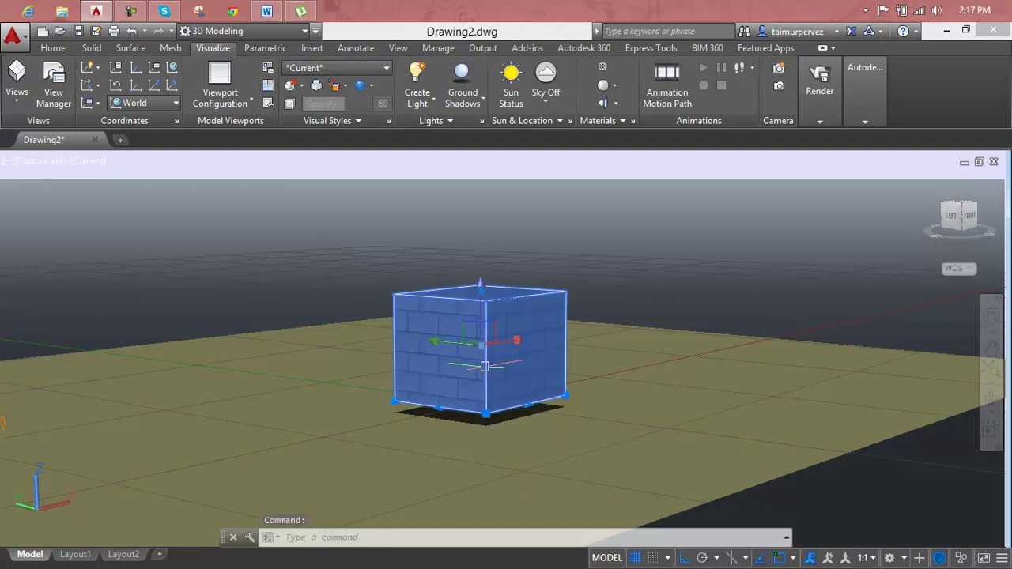
key("Delete")
key("Escape")
scroll(475, 371, "down", 2)
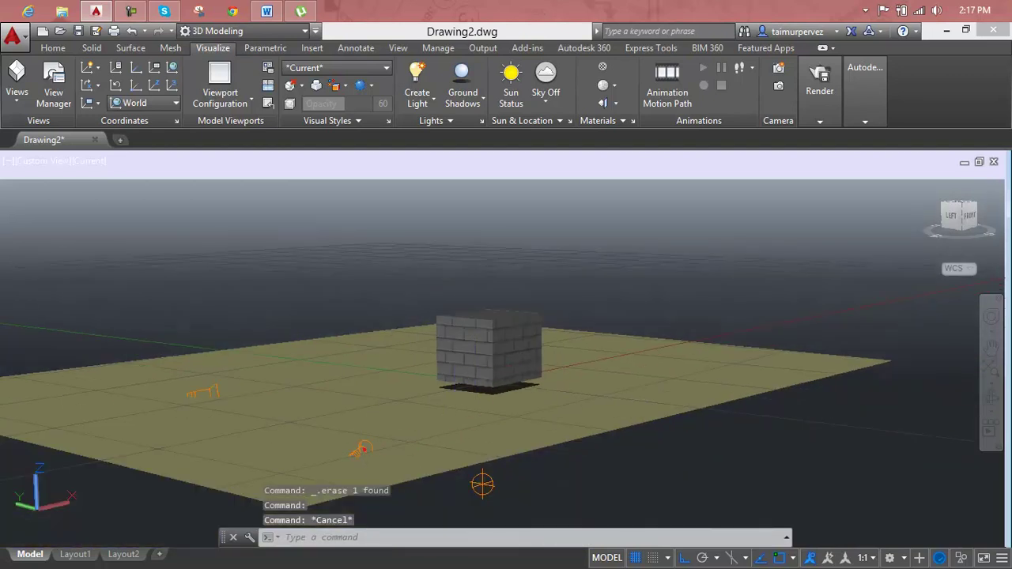
left_click(360, 449)
key("Delete")
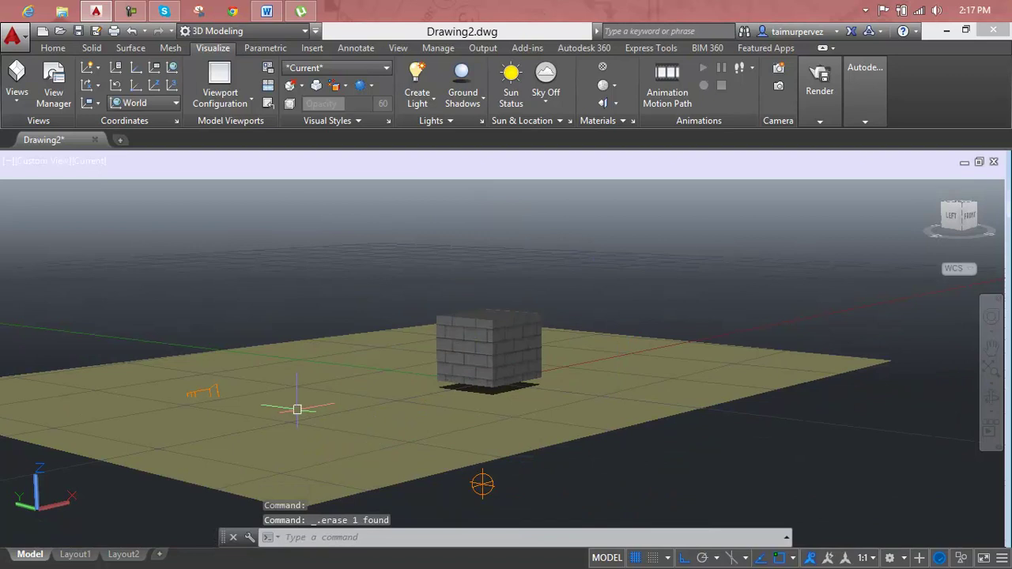
- Select the remaining spotlight, view its cone from the side, and show the Properties palette
left_click(212, 390)
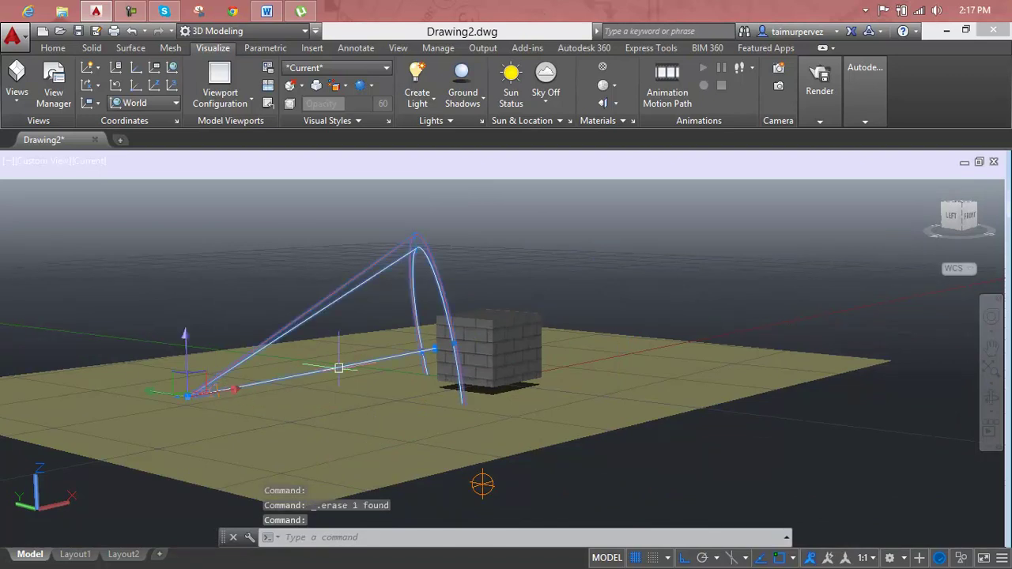
middle_click_drag(352, 392, 420, 406)
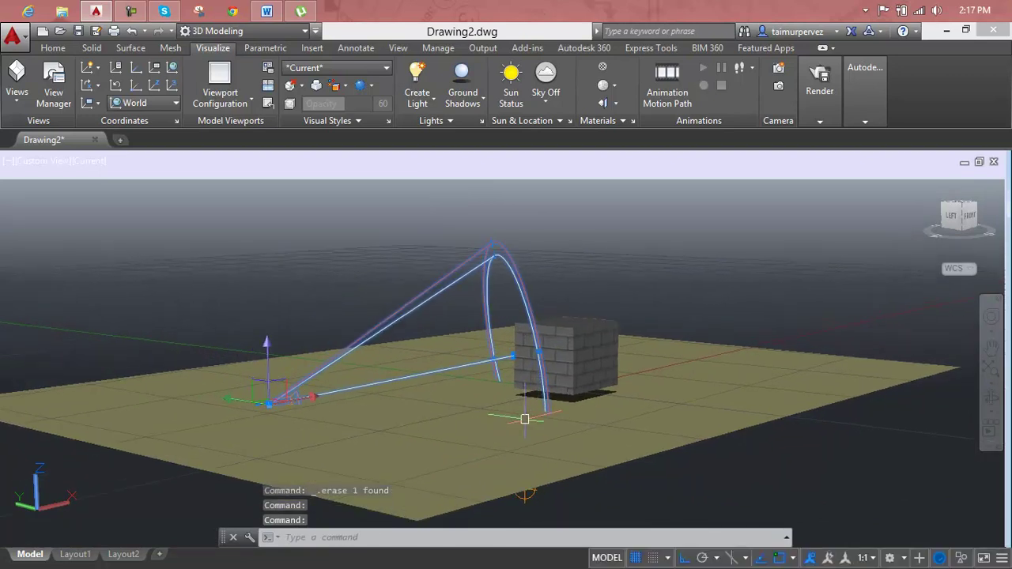
middle_click_drag(525, 419, 638, 424, "shift")
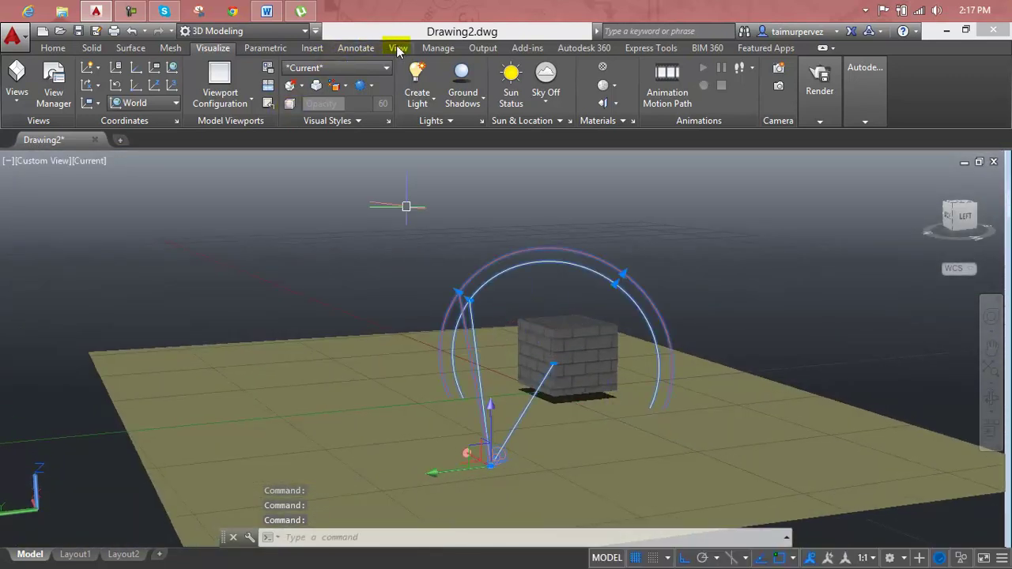
left_click(397, 49)
left_click(160, 93)
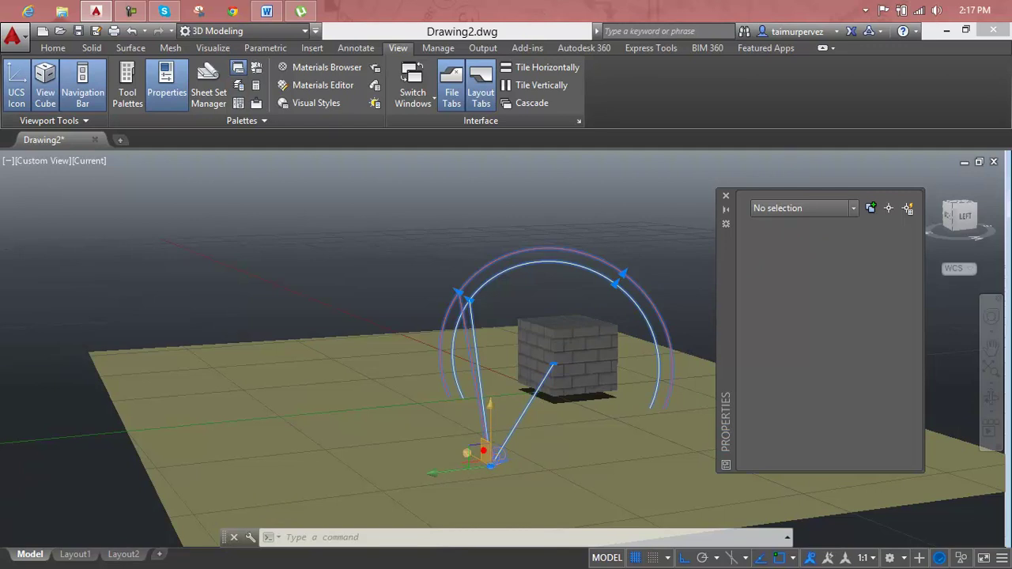
- Give Spotlight3 a 30° hotspot, 30° falloff and intensity factor 1
left_click(485, 457)
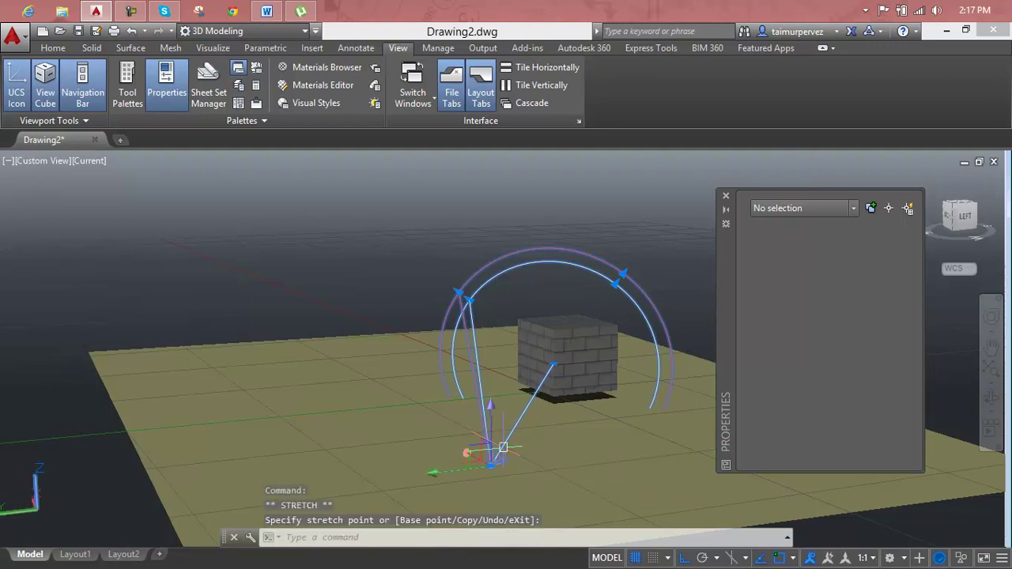
key("Escape")
left_click(494, 452)
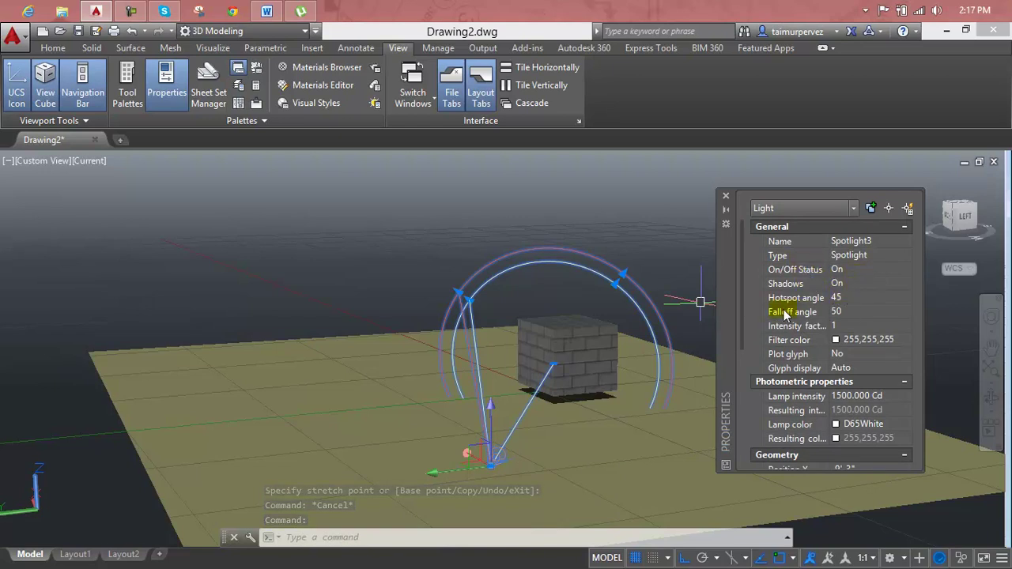
left_click(841, 299)
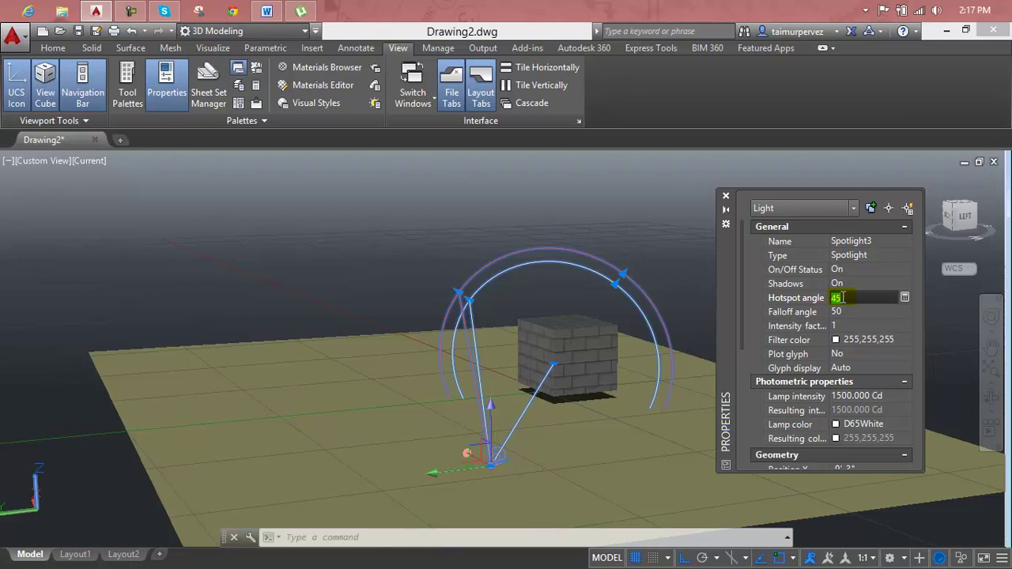
type("30")
key("Tab")
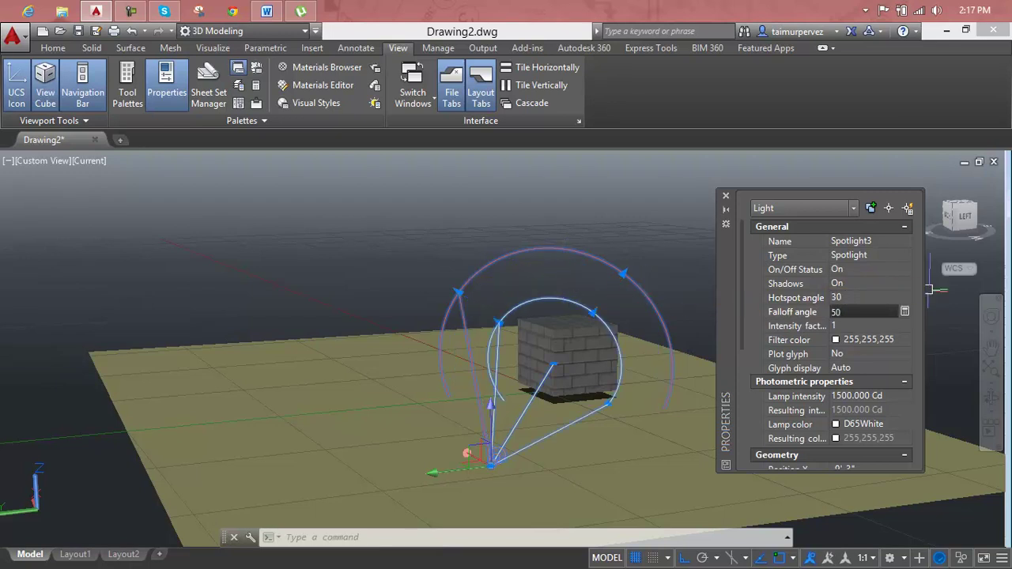
left_click(870, 296)
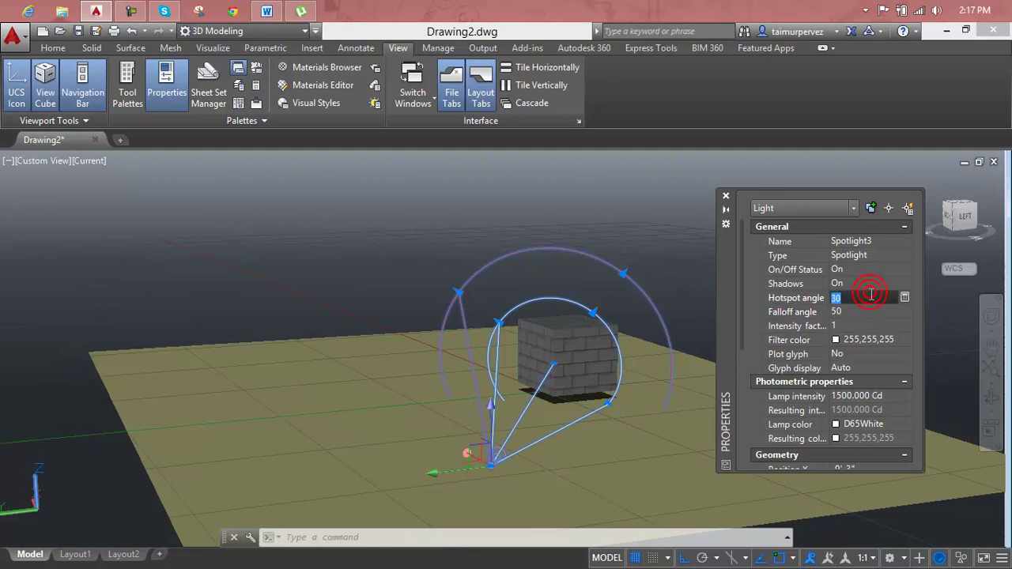
left_click(867, 311)
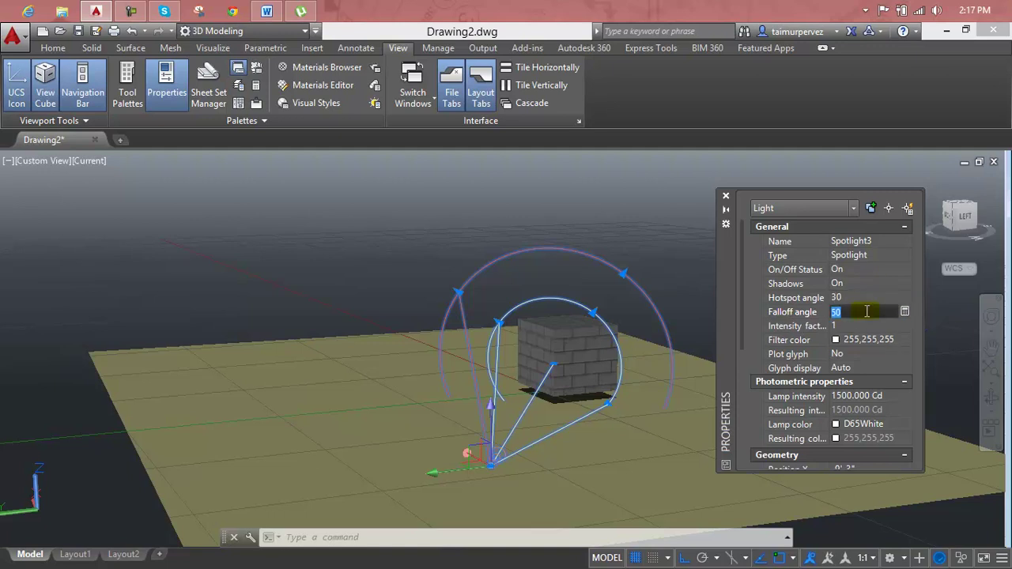
type("30")
key("Tab")
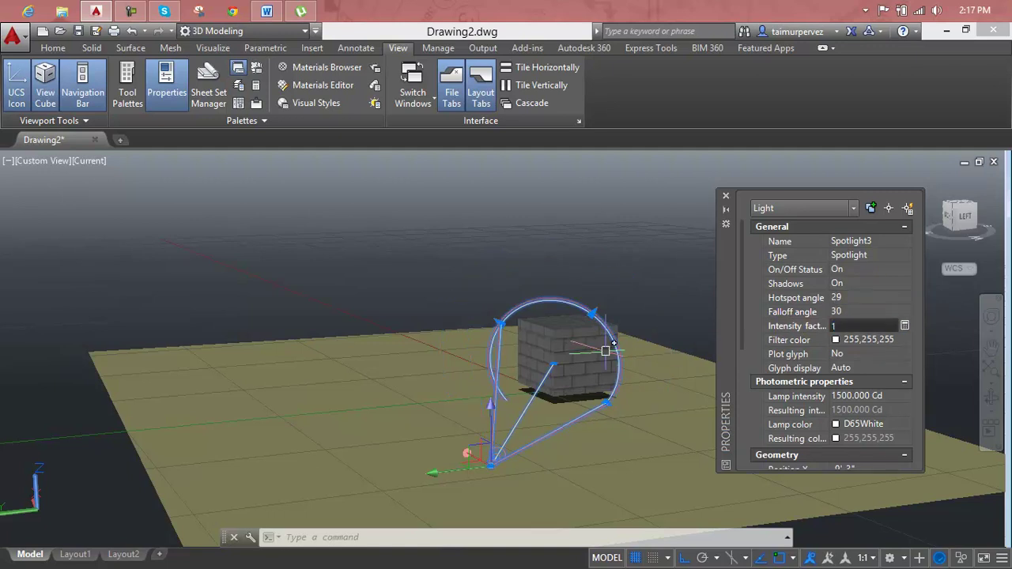
left_click(837, 343)
left_click(848, 326)
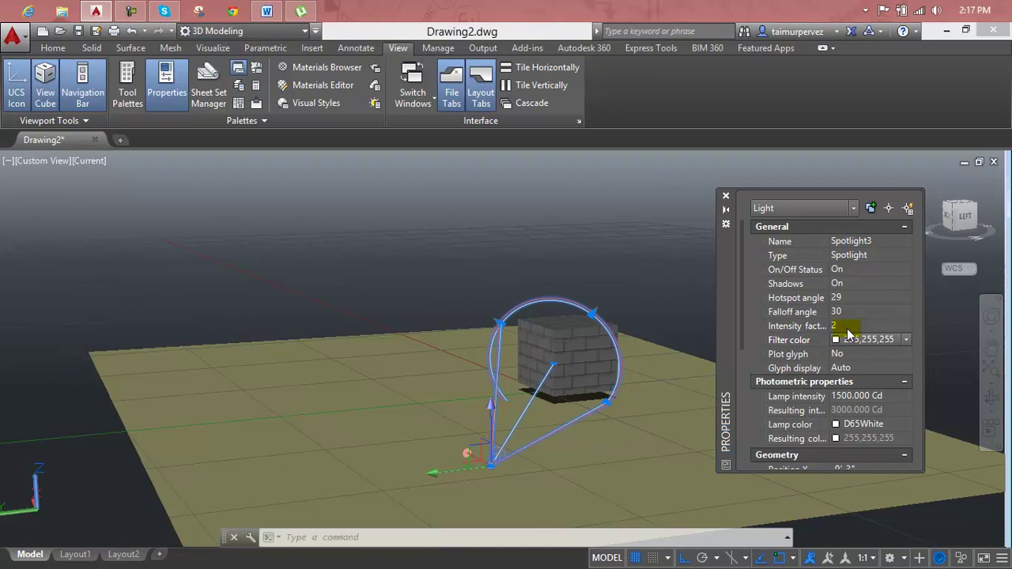
left_click(846, 328)
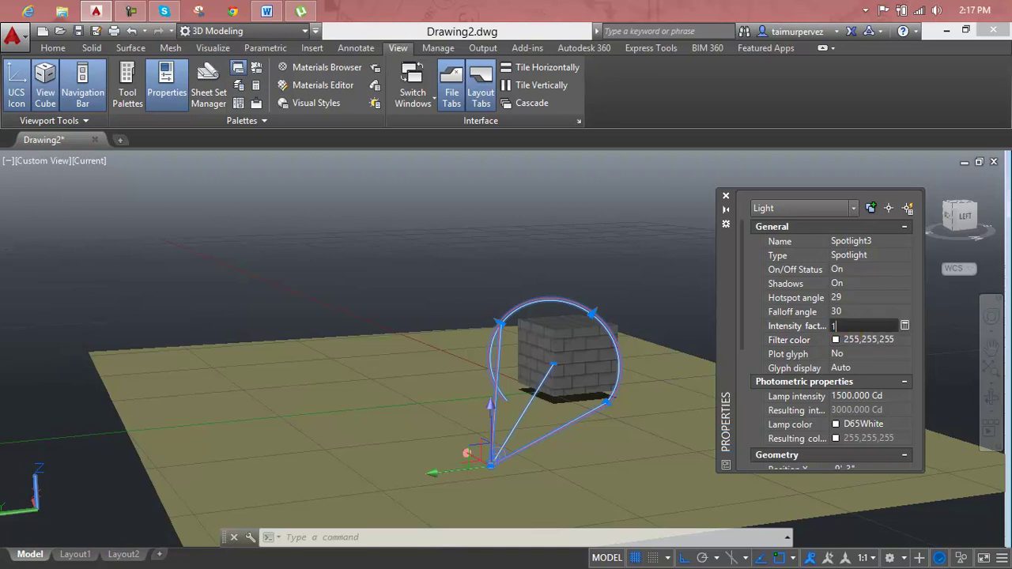
key("Tab")
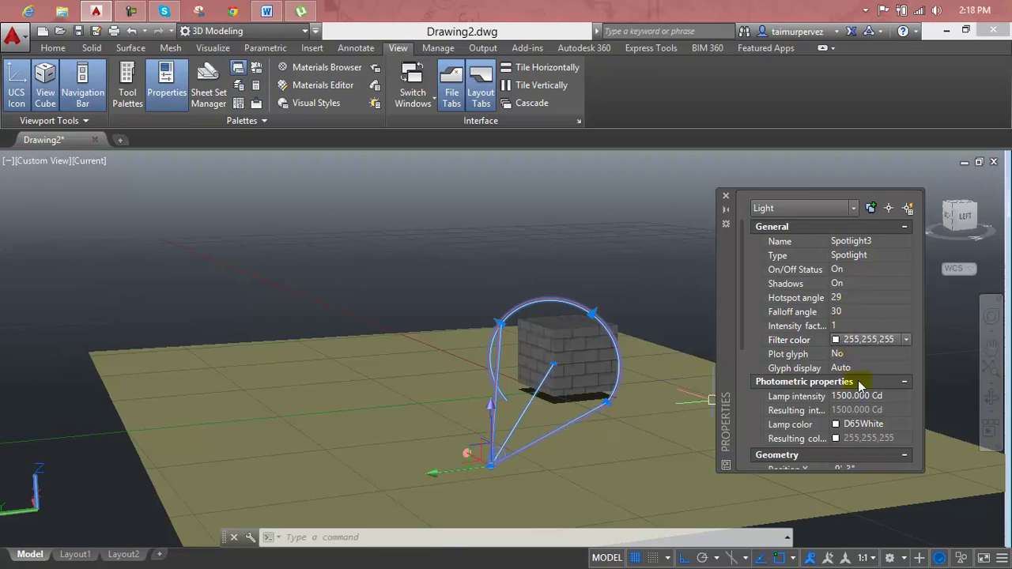
- Run a RENDER test of the scene and close the render window
type("RENDER")
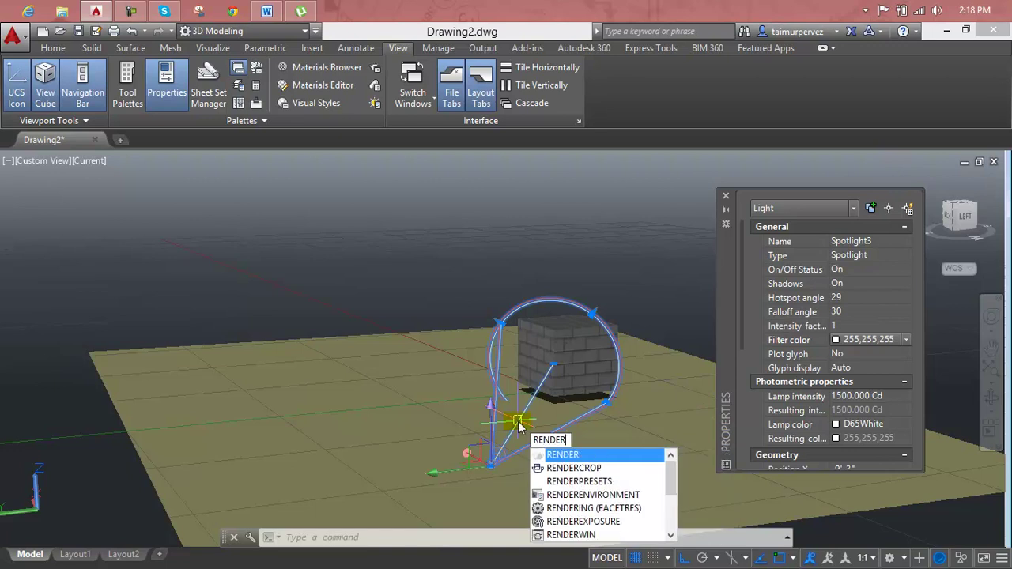
key("Return")
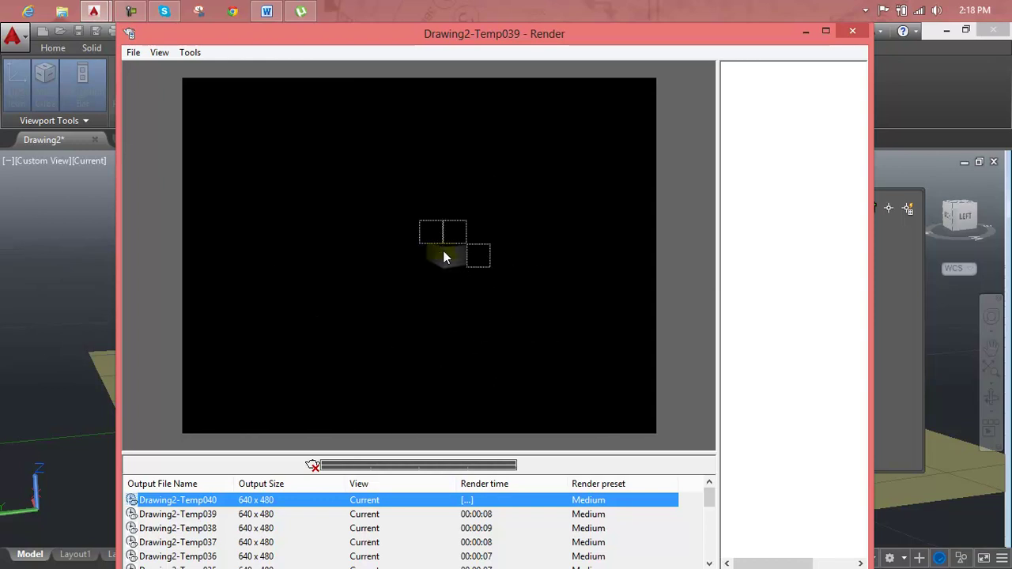
left_click(852, 30)
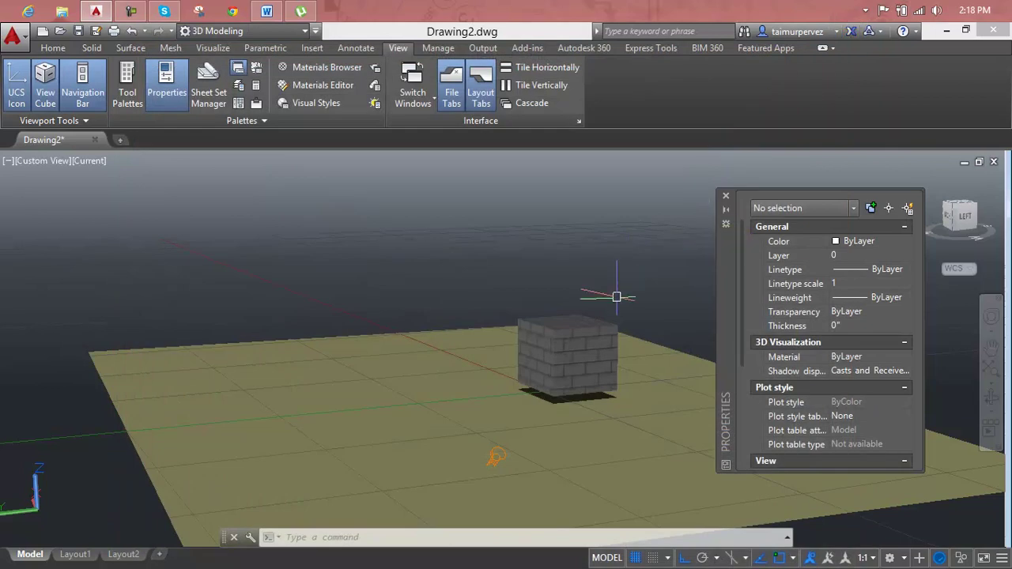
- Delete Spotlight3 from the drawing and close the Properties palette
left_click(502, 456)
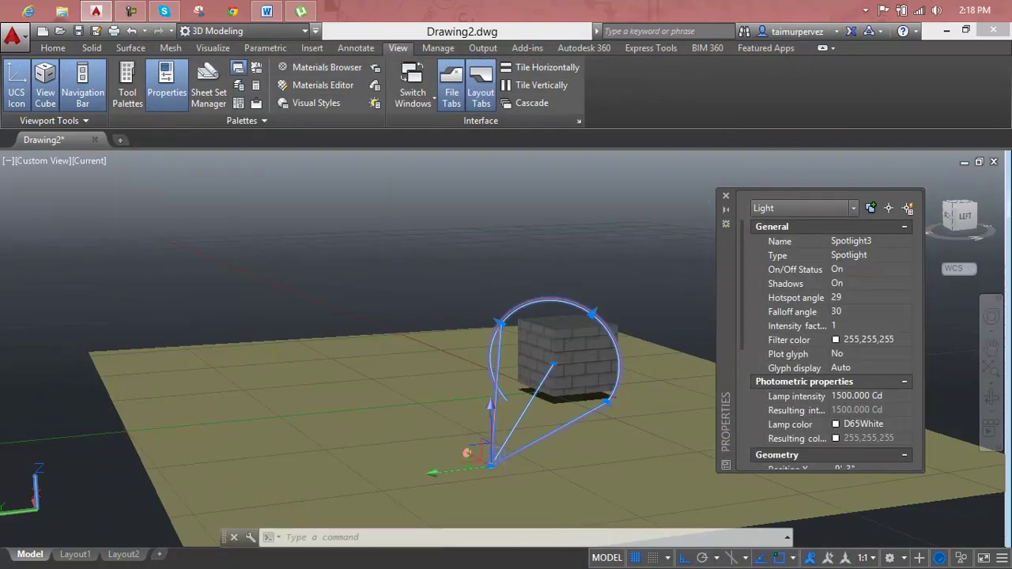
key("Delete")
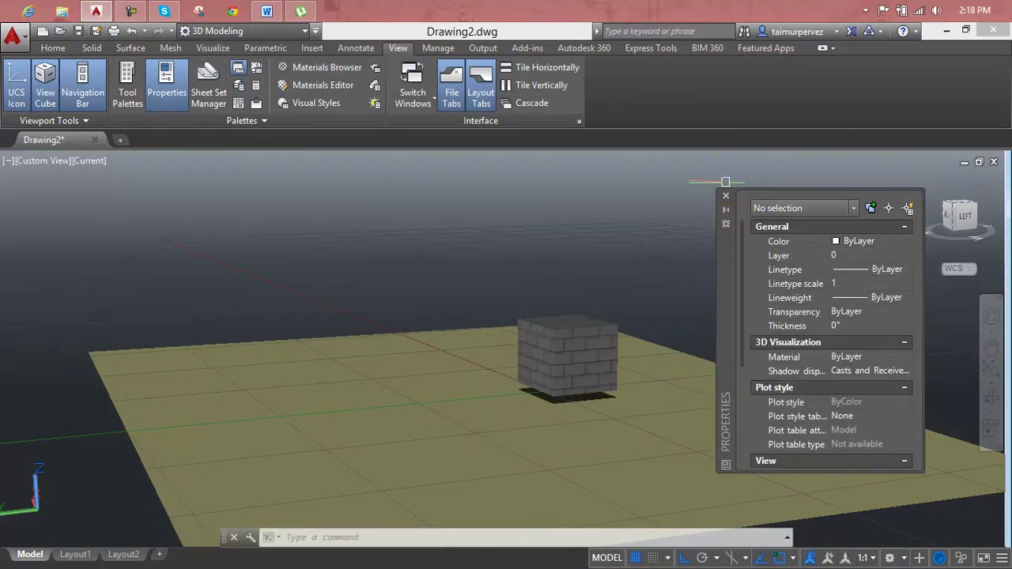
left_click(725, 196)
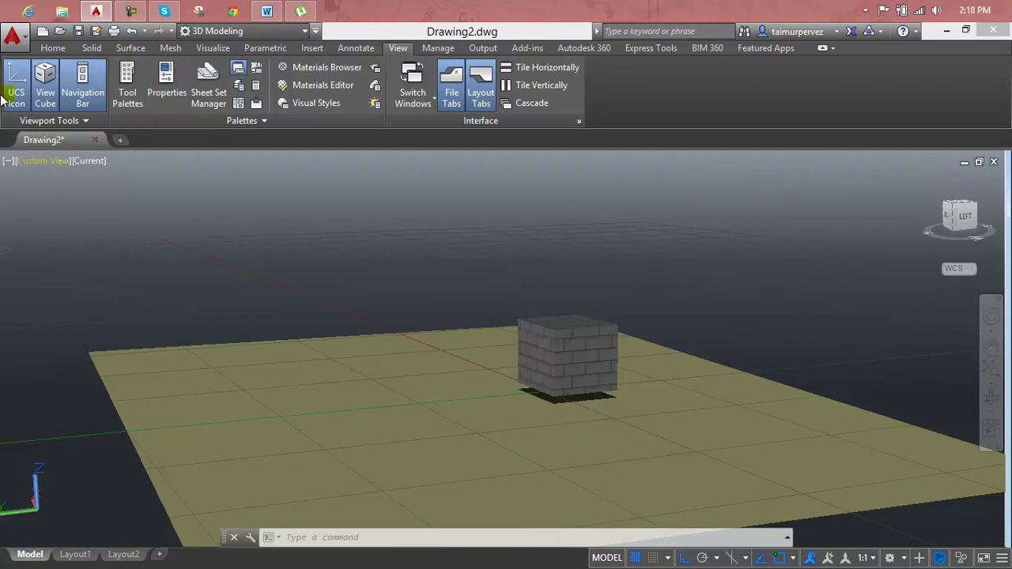
- Add a distant light over the brick cube from the Visualize tab
left_click(212, 47)
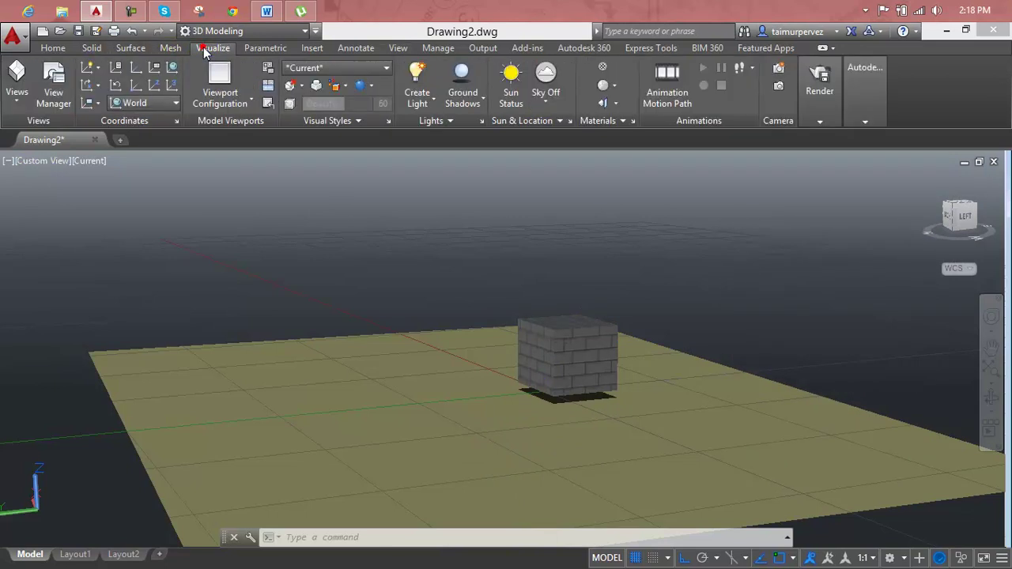
left_click(417, 107)
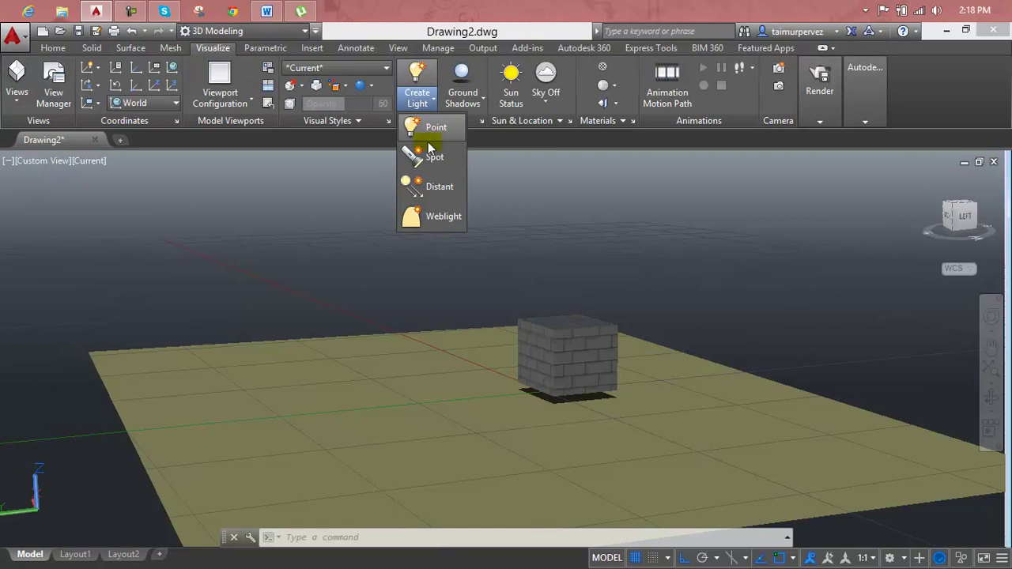
left_click(439, 187)
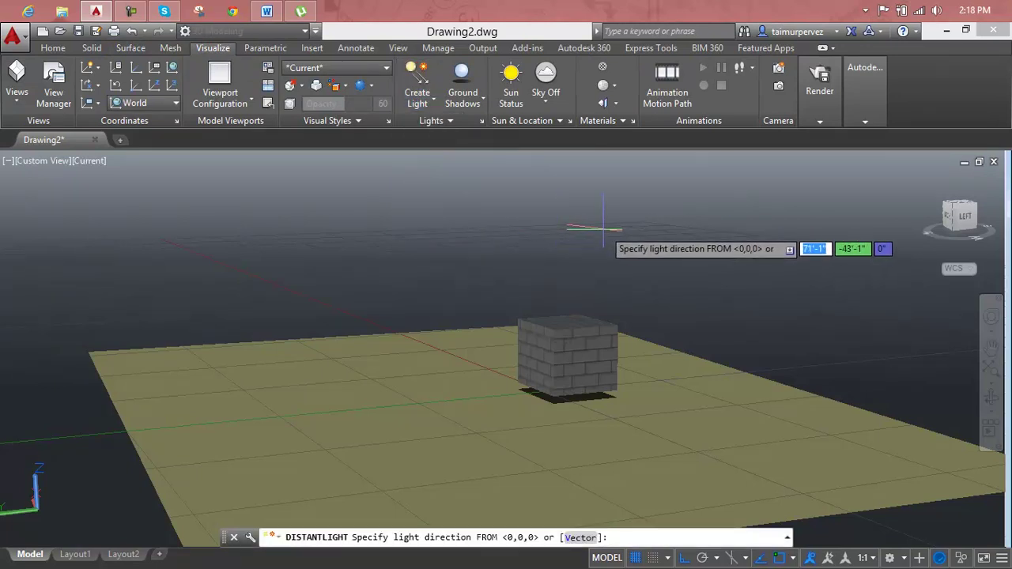
left_click(583, 266)
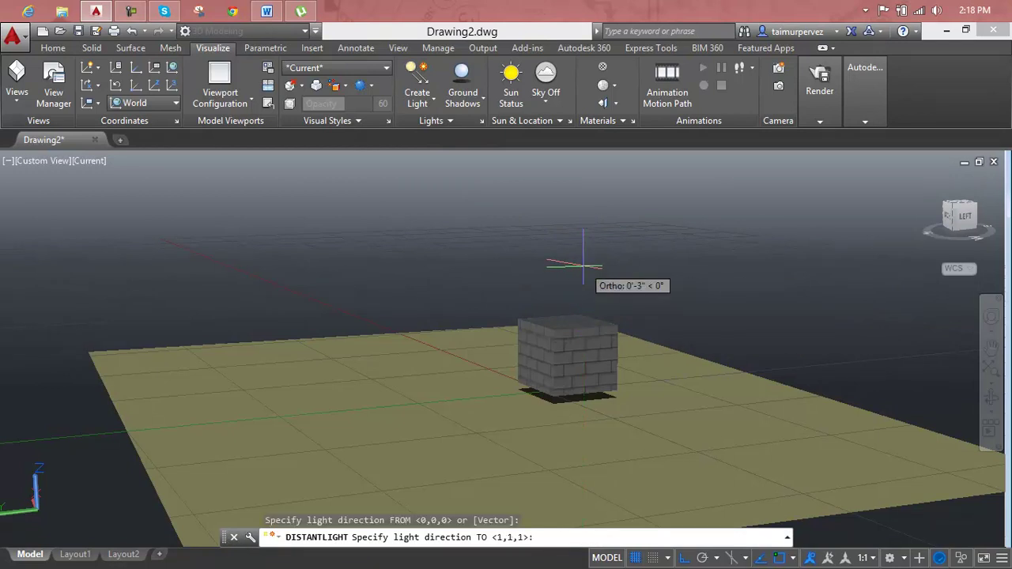
left_click(583, 267)
key("Return")
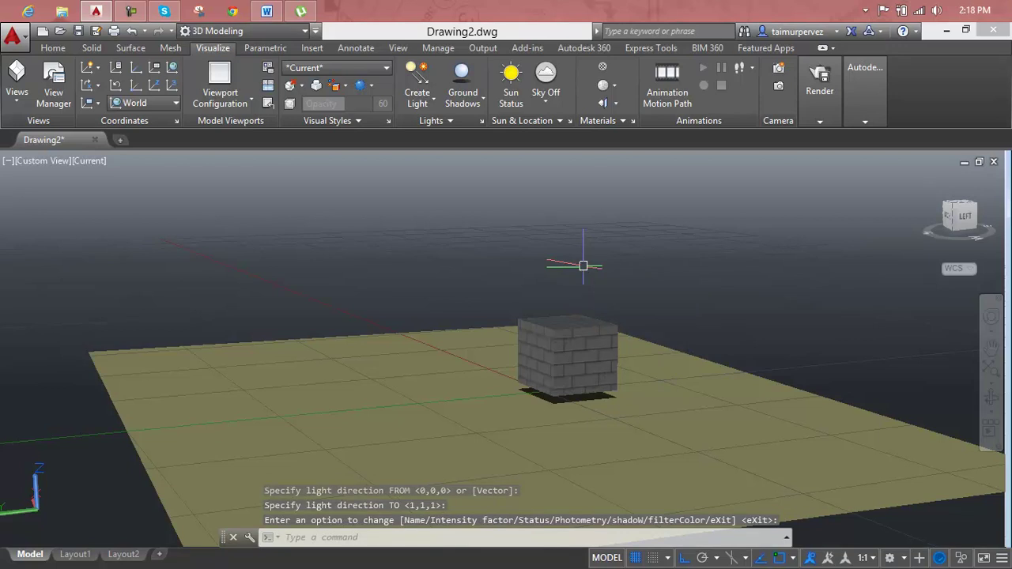
- Orbit to look down on the cube and start a RENDER of the scene
middle_click_drag(582, 267, 572, 339, "shift")
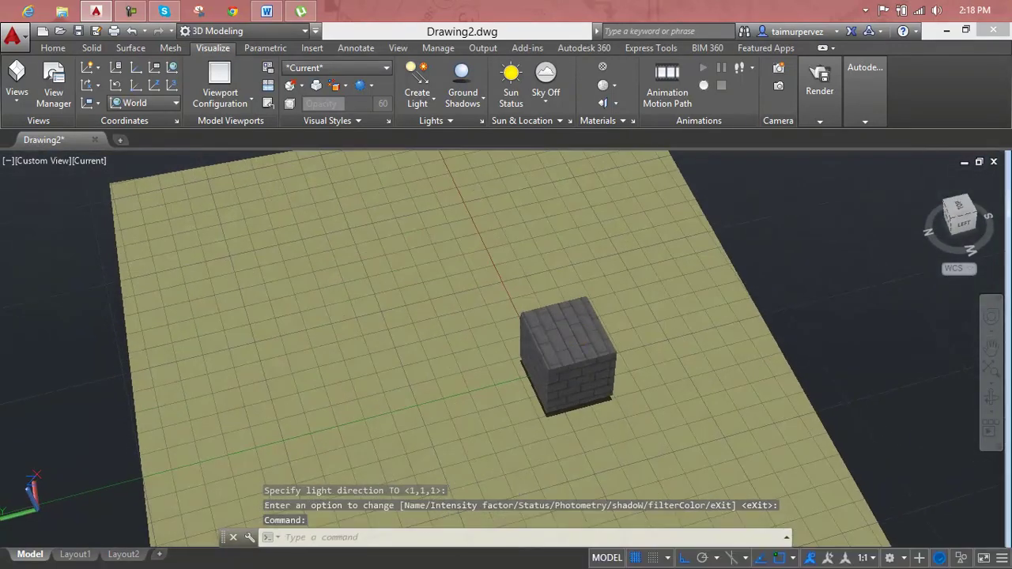
right_click(595, 310)
key("Escape")
key("Escape")
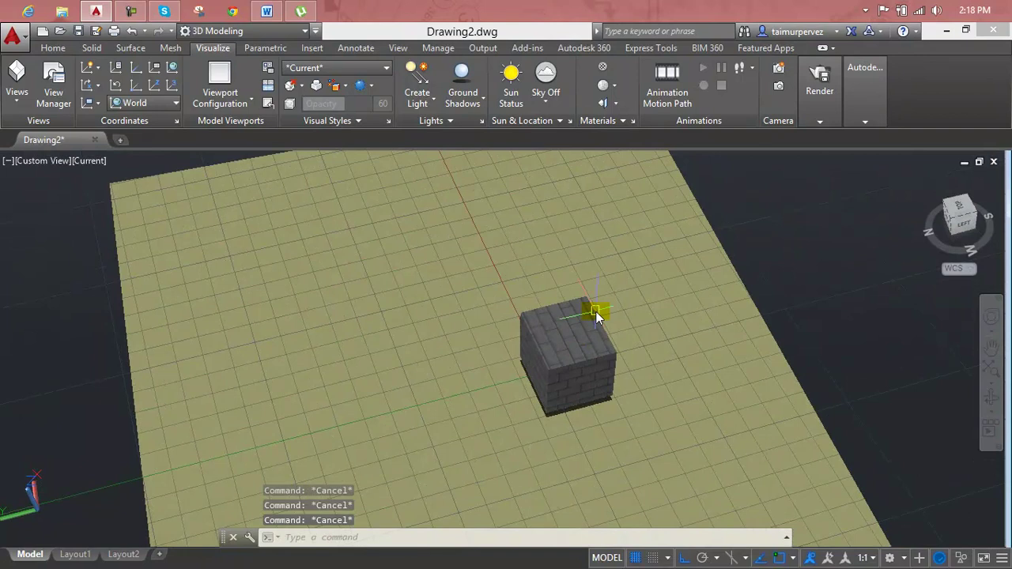
type("RENDE")
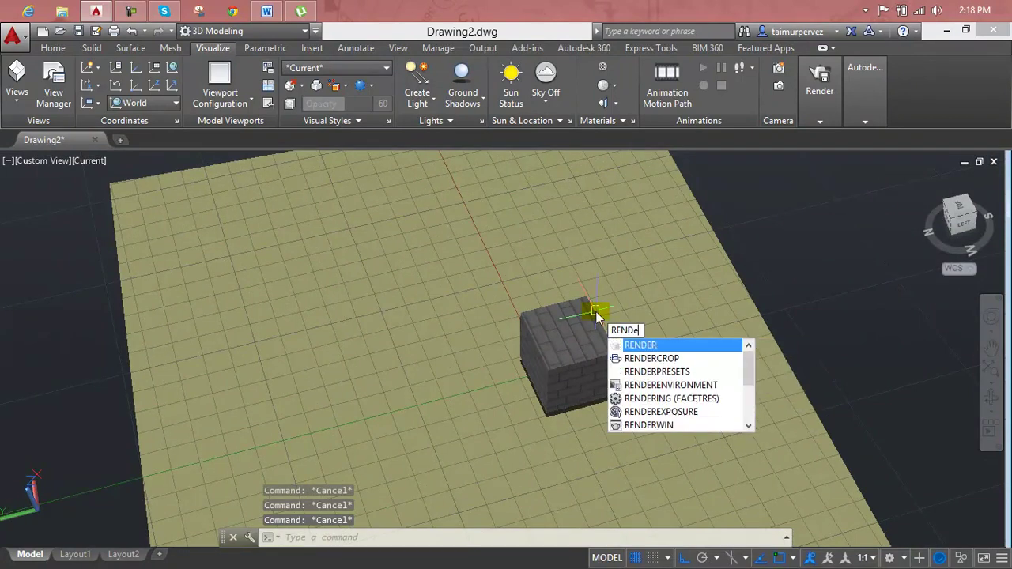
type("e")
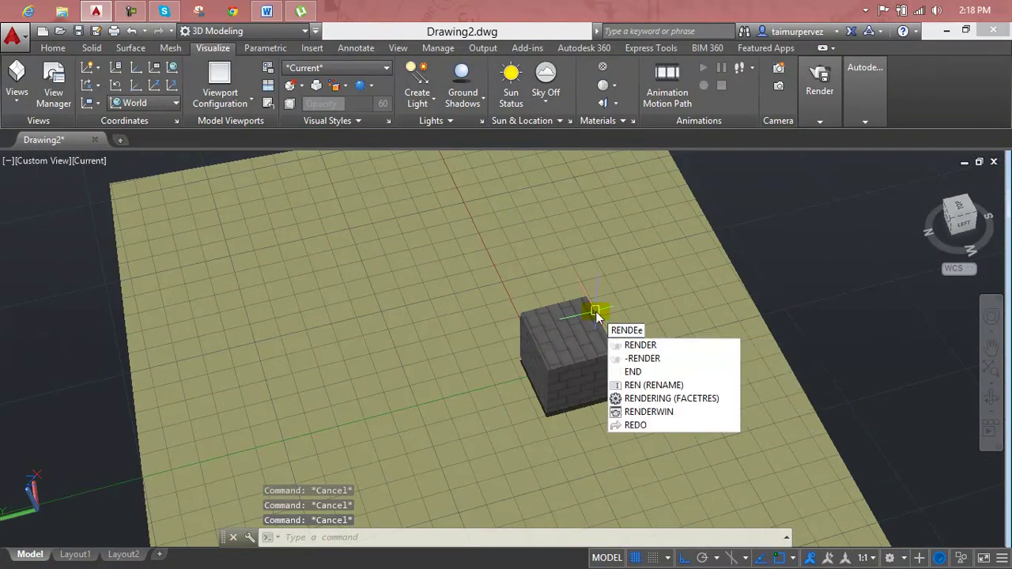
key("BackSpace")
key("Return")
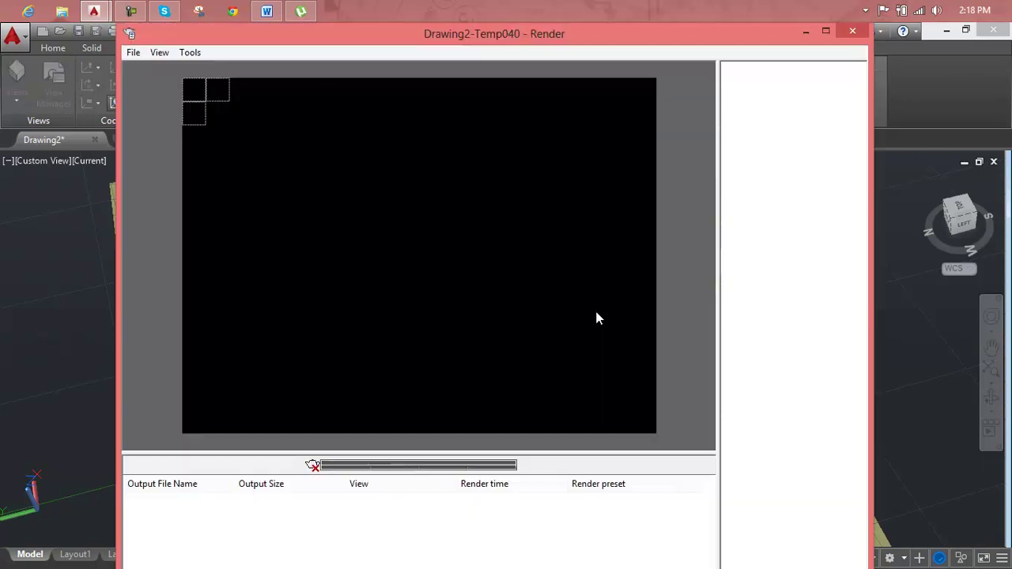
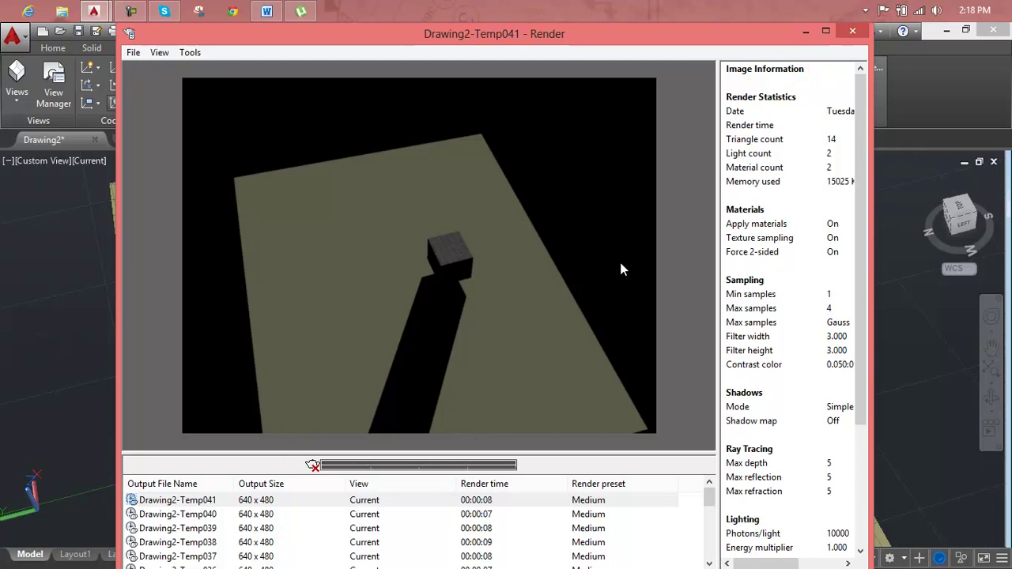
- Close the previous render and set the viewport's Ground Shadows option to No Shadows
left_click(853, 34)
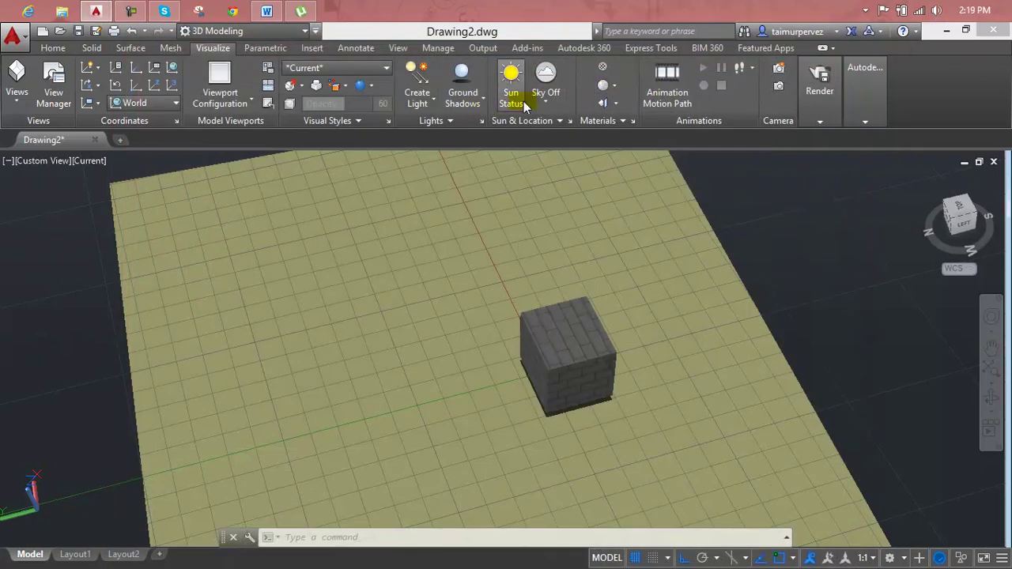
left_click(482, 104)
left_click(476, 134)
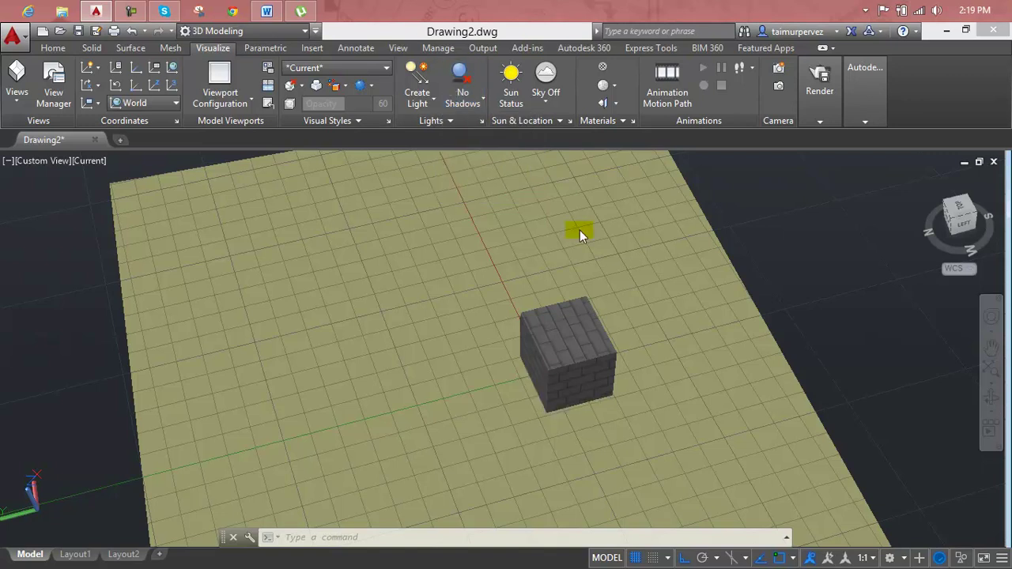
- Re-render the cube on the ground plane with RENDER, then close the result
type("rende")
key("Return")
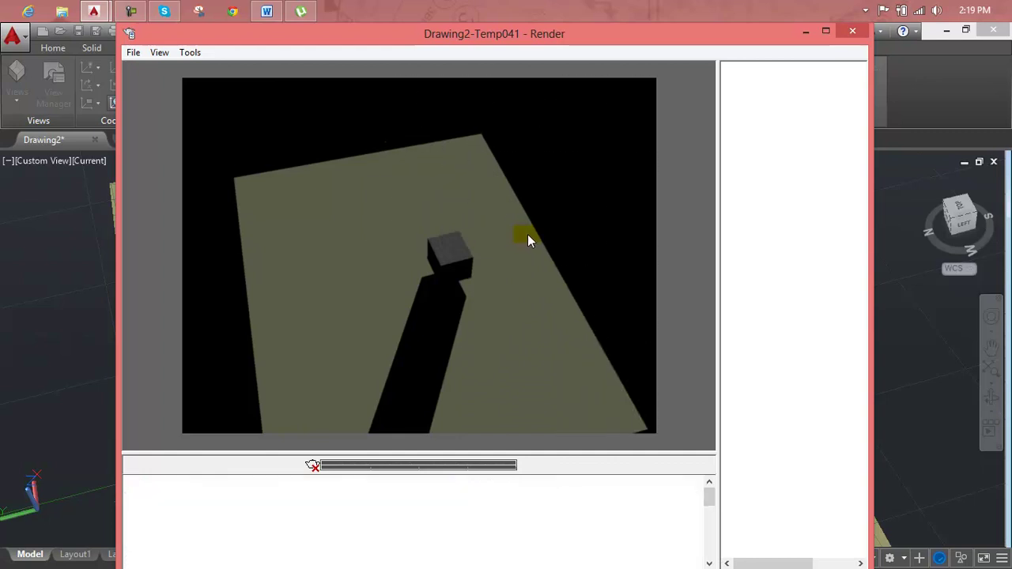
left_click(852, 31)
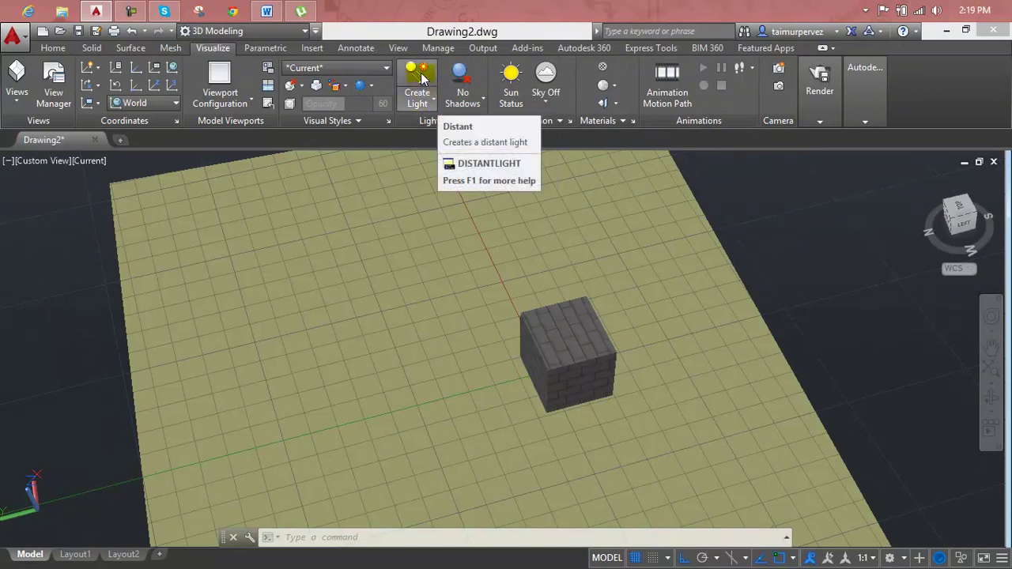
- Place a web light above the plane aimed down near the cube, then render the scene
left_click(425, 101)
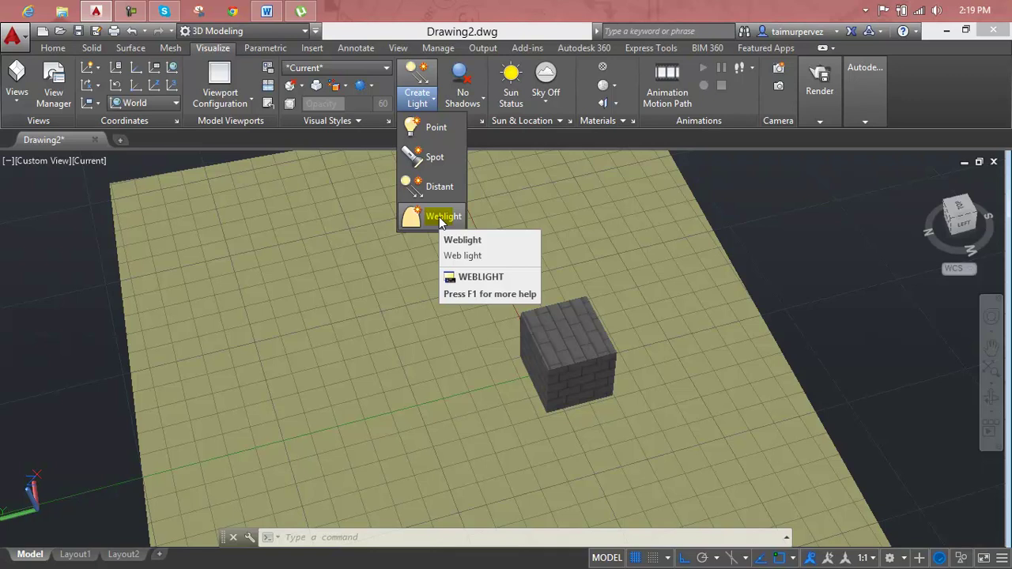
left_click(440, 218)
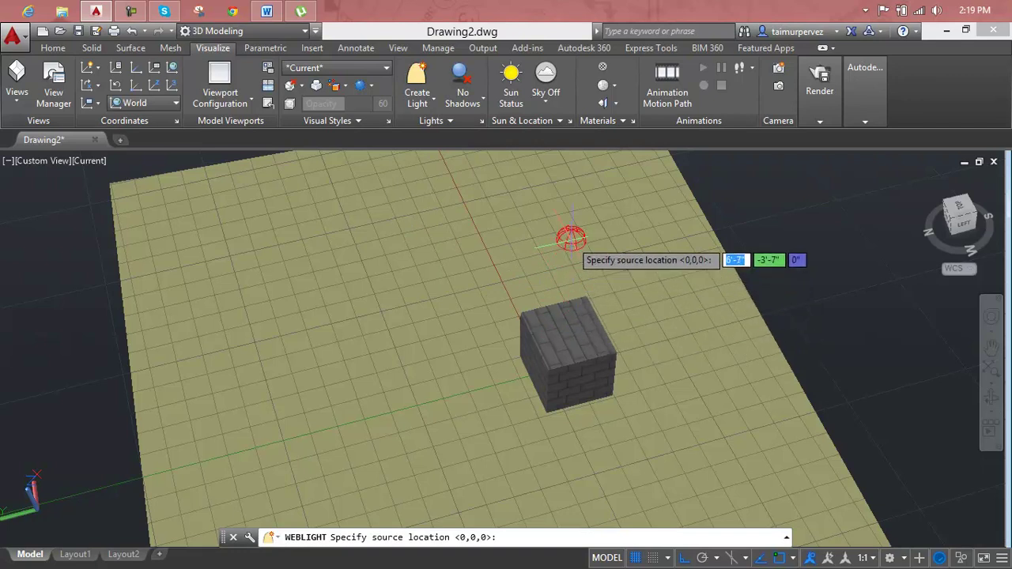
left_click(571, 240)
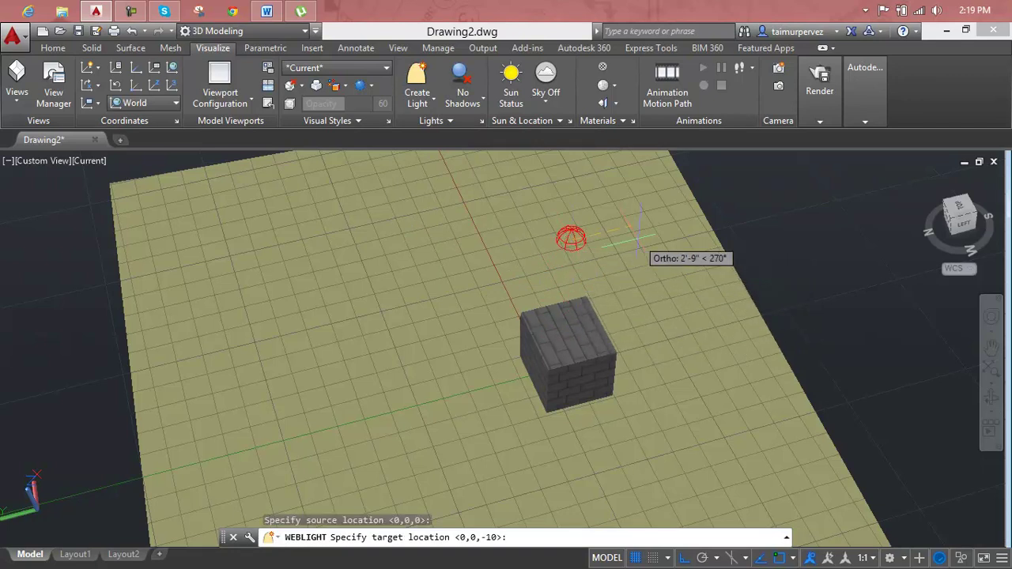
left_click(594, 294)
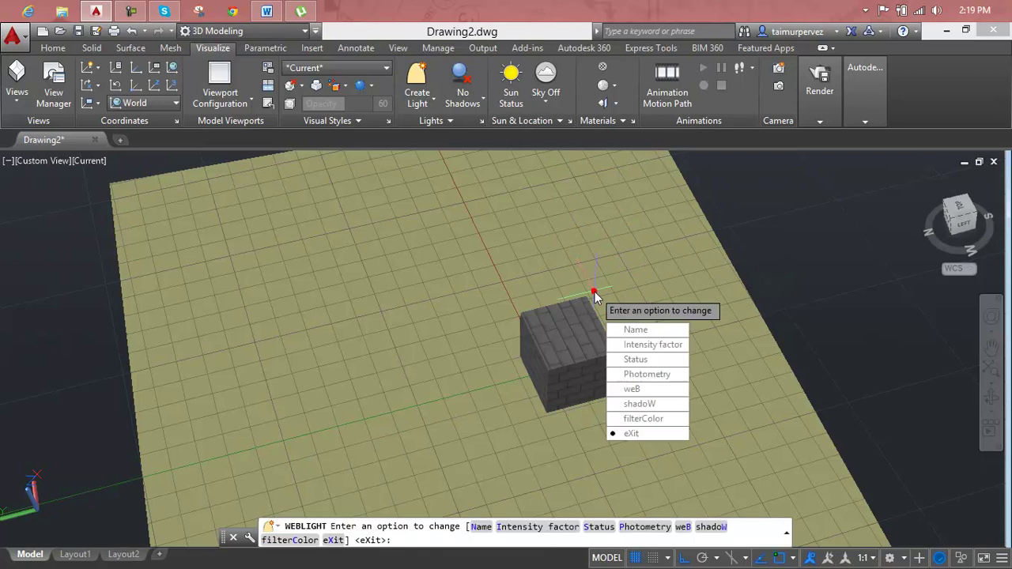
key("Return")
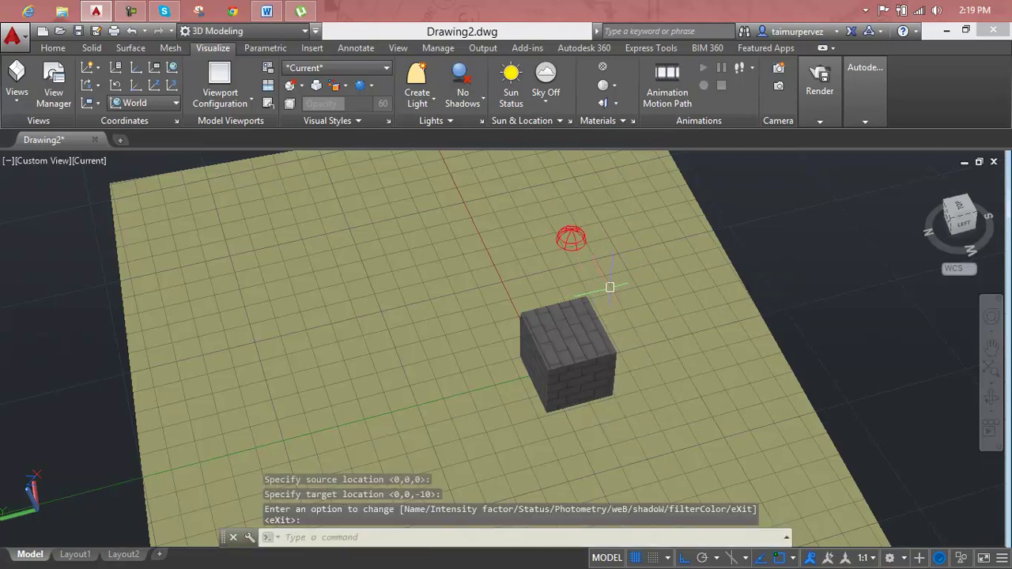
type("RE")
type("NDer")
key("Return")
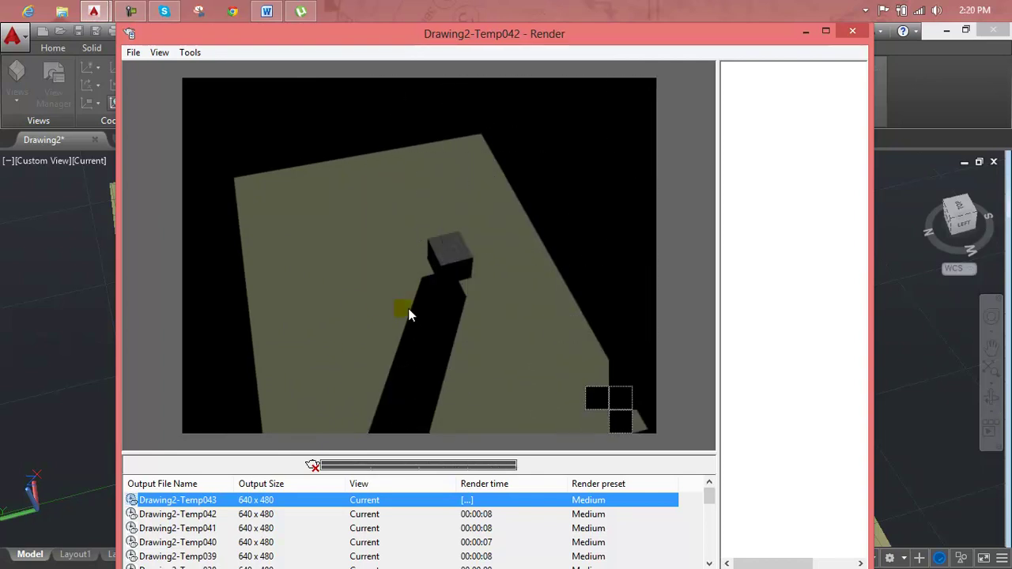
- Close the render, erase the web light glyph, and return the view to ViewCube Home
left_click(858, 33)
left_click(573, 241)
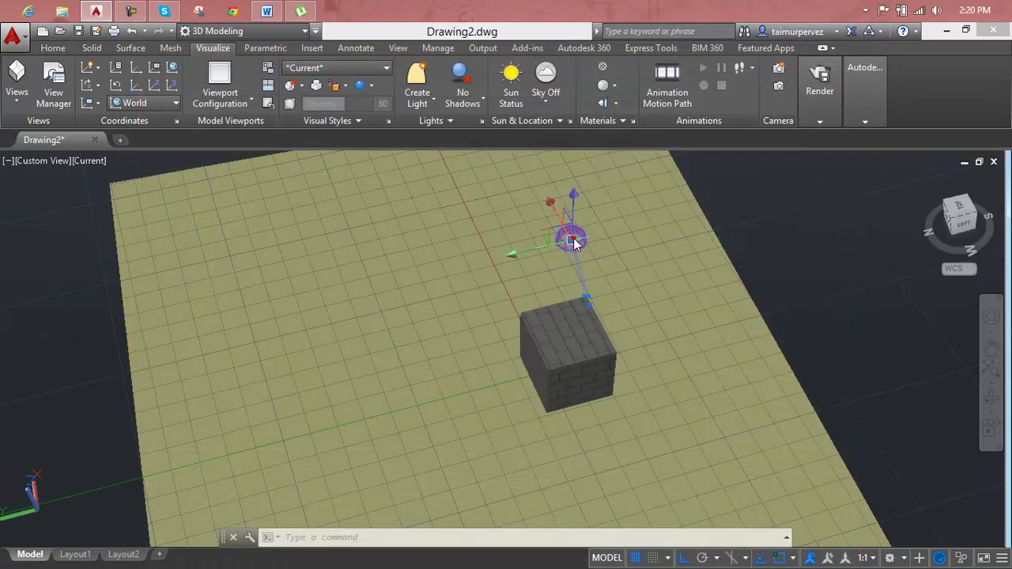
key("Delete")
left_click(419, 98)
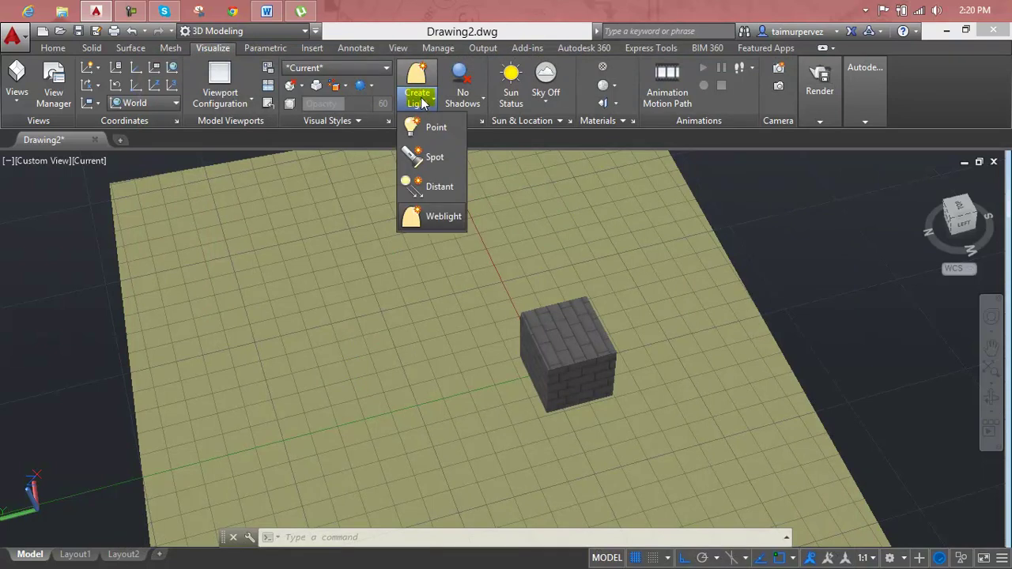
left_click(422, 101)
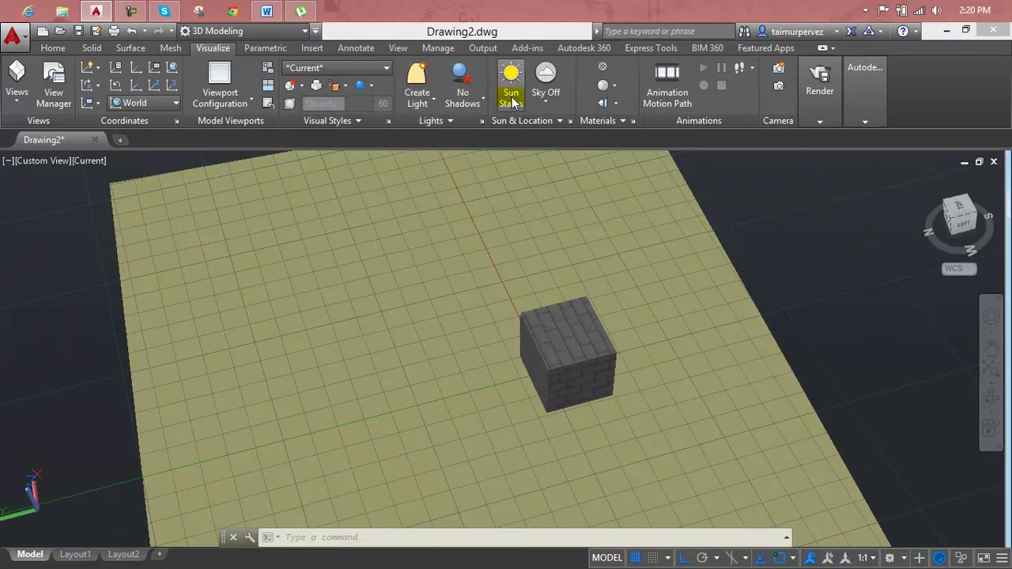
left_click(545, 100)
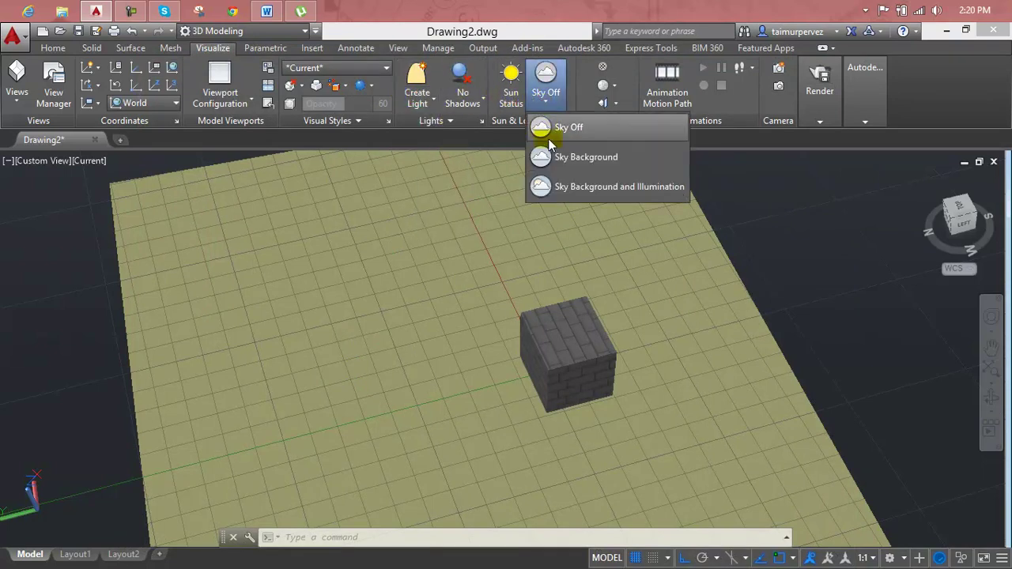
left_click(566, 231)
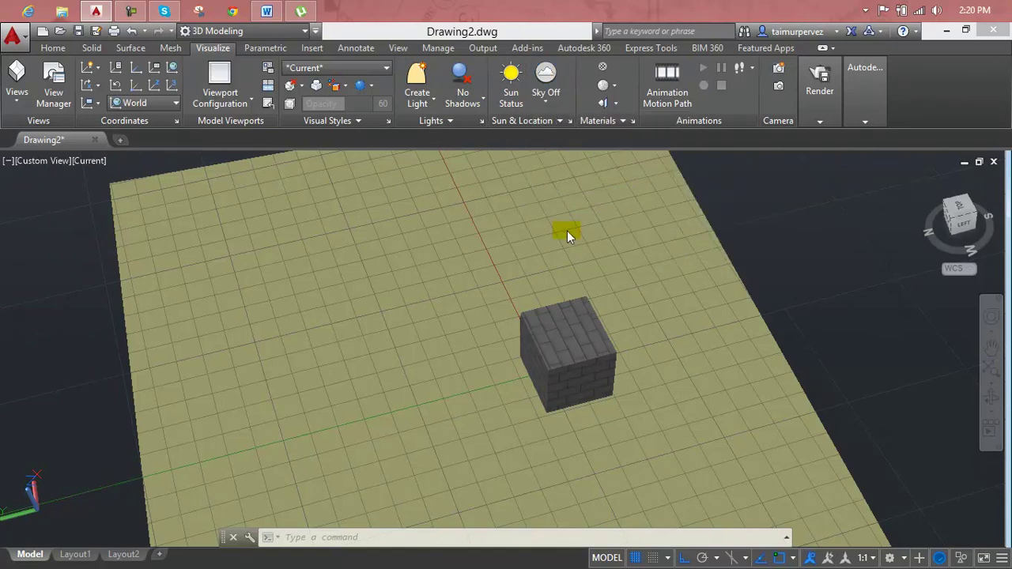
key("Delete")
key("Escape")
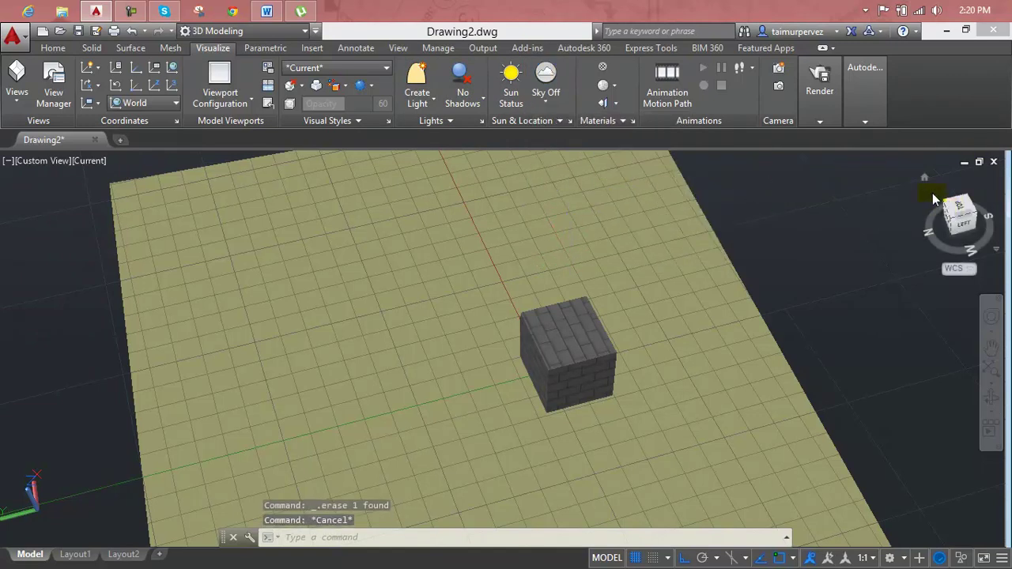
left_click(925, 179)
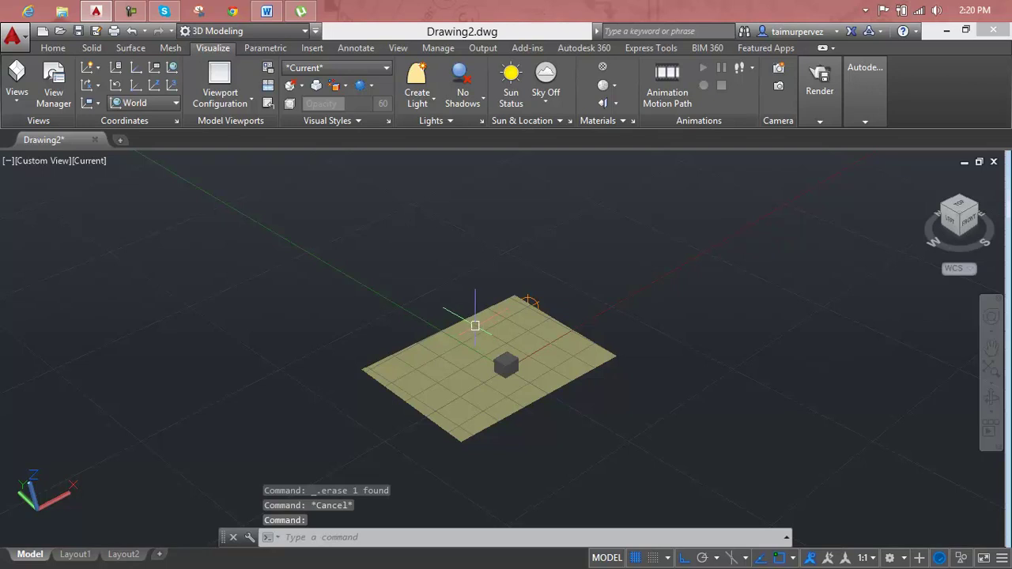
- Delete the light at the ground plane's corner and zoom closer to the cube
left_click(537, 293)
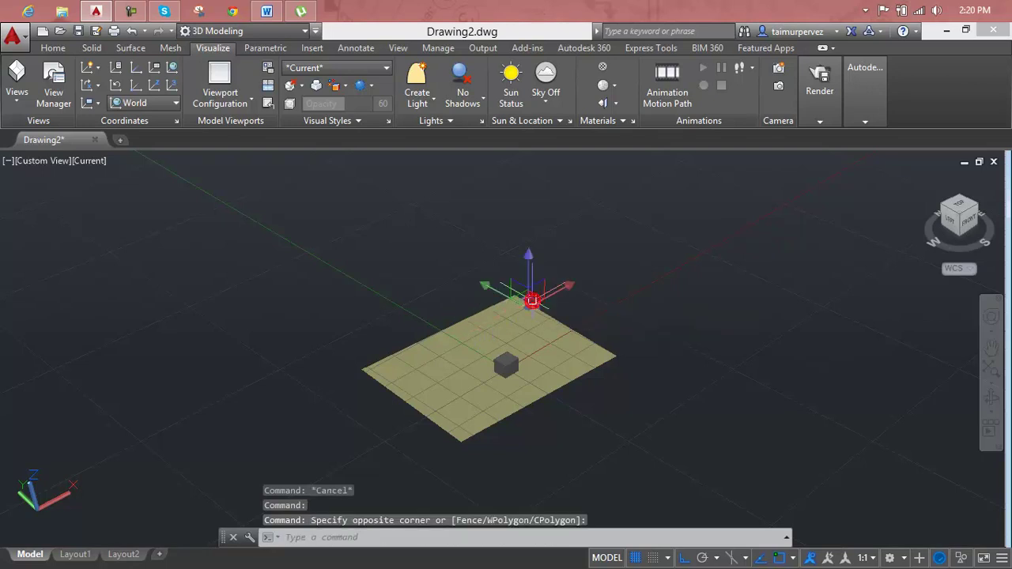
key("Delete")
scroll(473, 369, "up", 3)
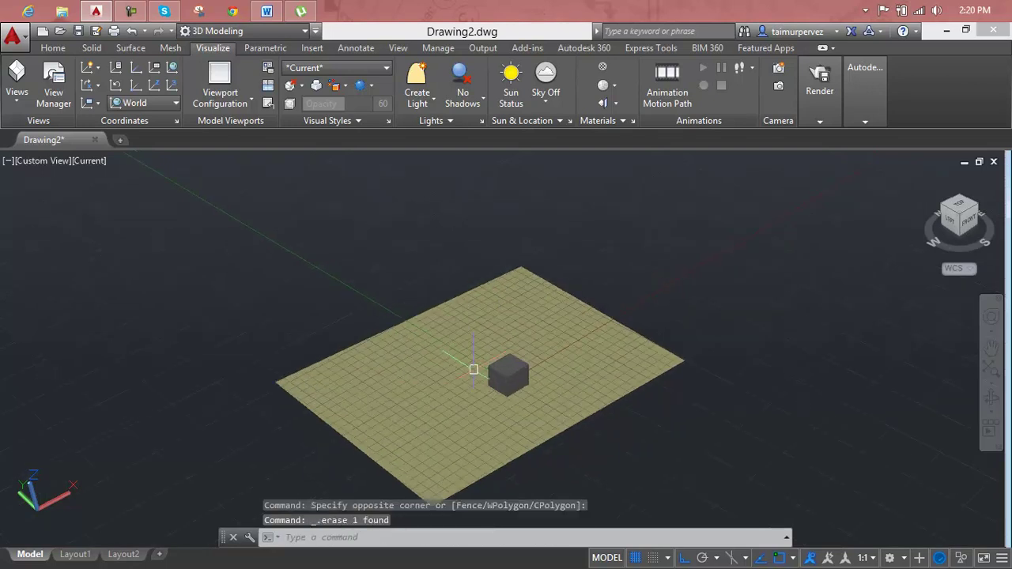
scroll(473, 370, "up", 1)
middle_click(472, 371)
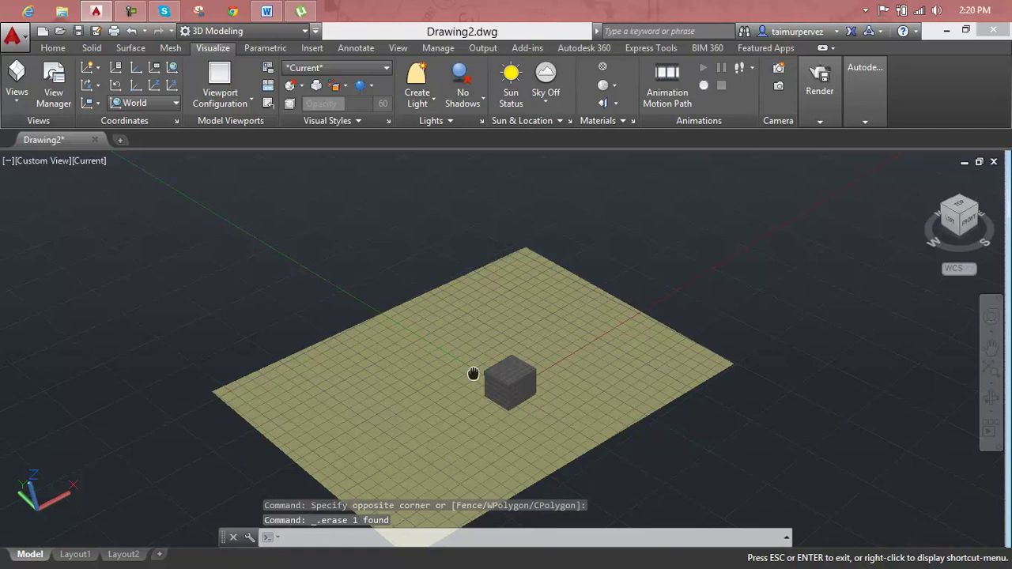
- Turn the sun off and switch the viewport to Sky Background, orbiting around the plane
left_click(511, 93)
left_click(554, 94)
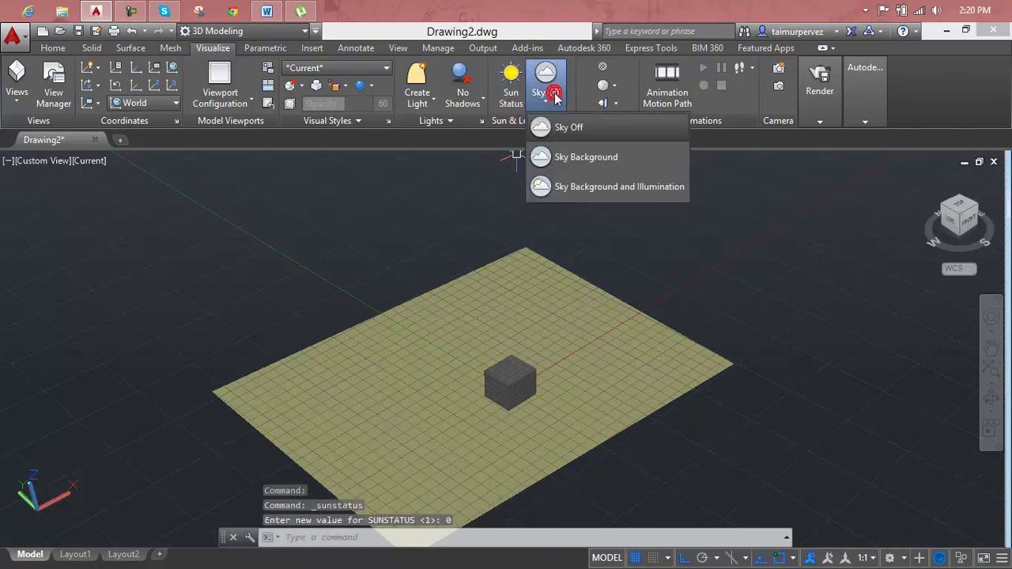
left_click(554, 156)
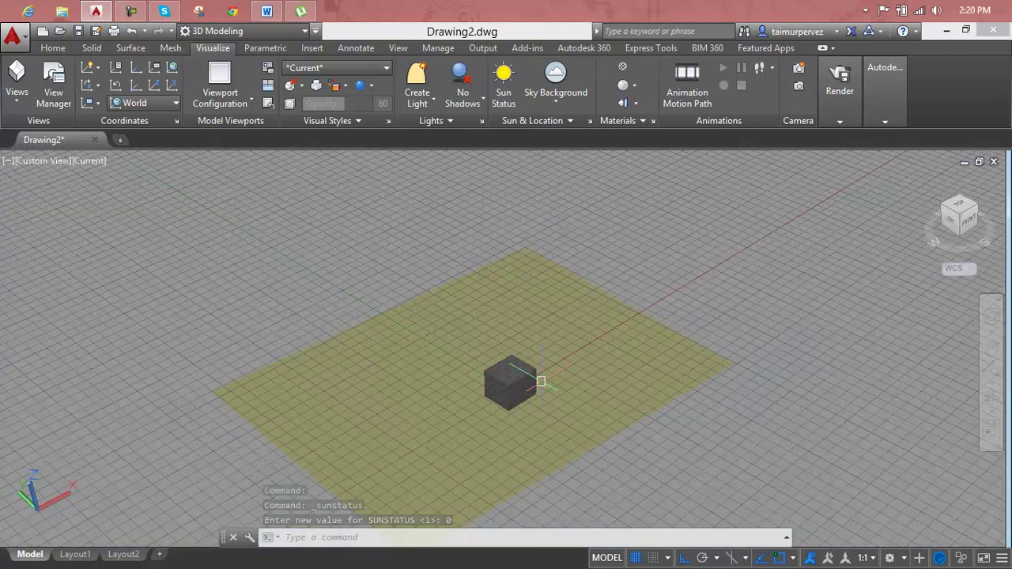
scroll(541, 332, "down", 6)
scroll(538, 316, "down", 3)
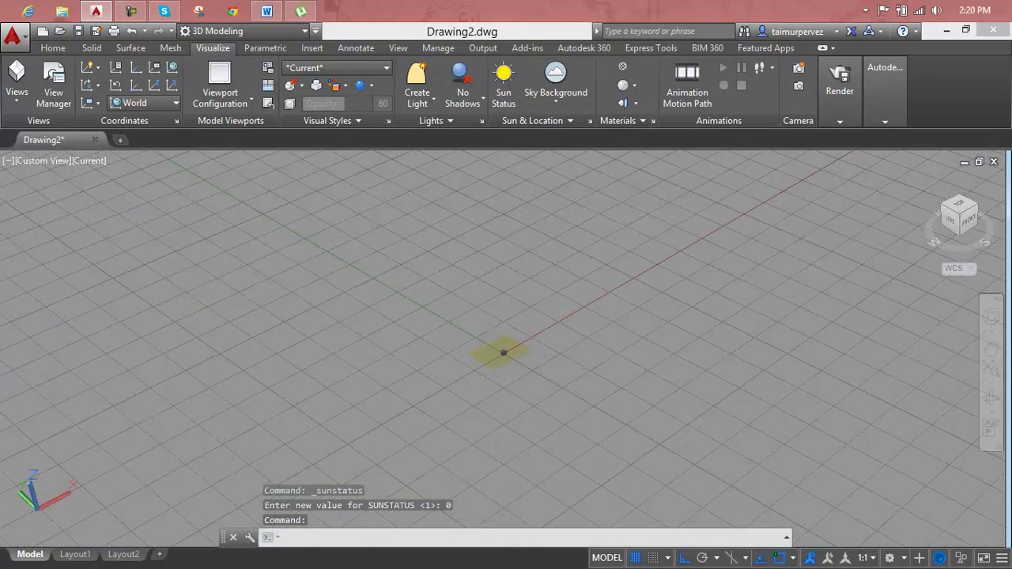
middle_click_drag(545, 326, 465, 379, "shift")
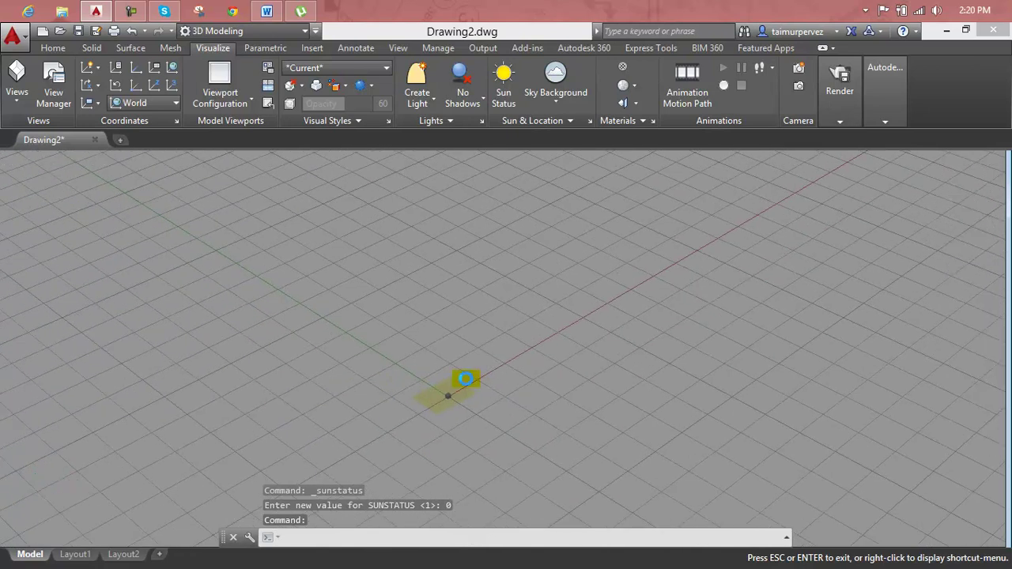
scroll(628, 339, "up", 5)
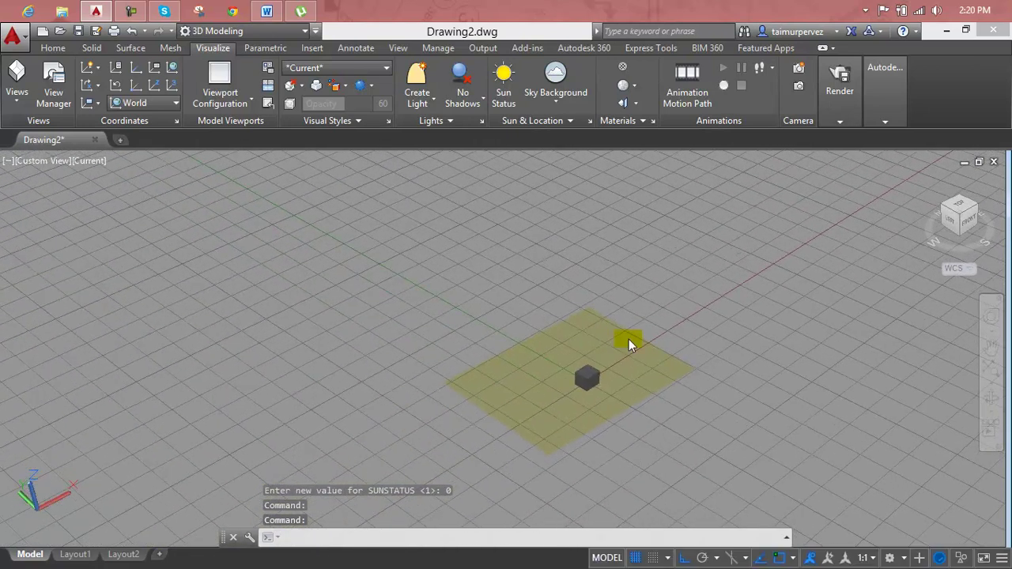
scroll(565, 375, "up", 3)
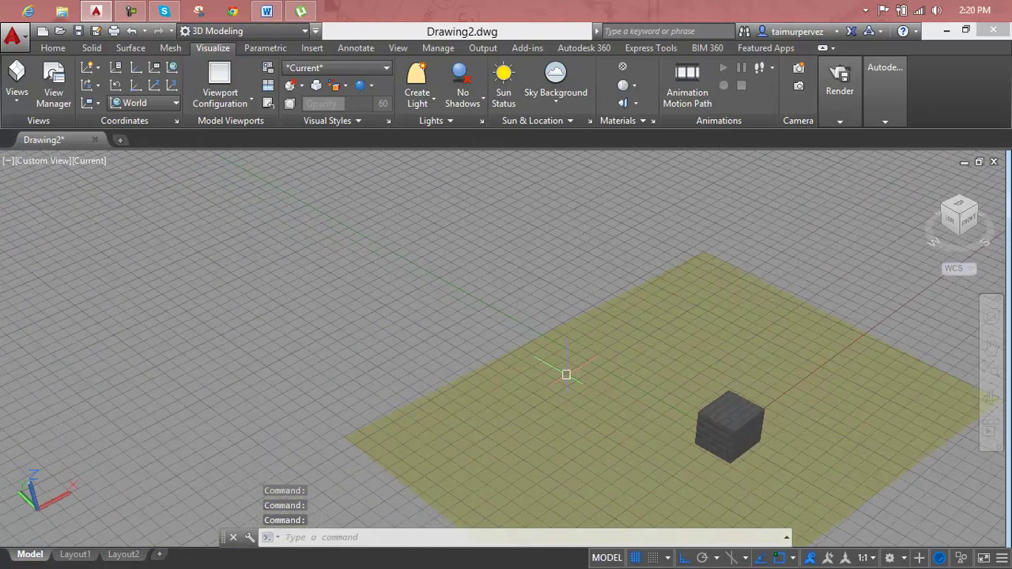
- Switch the sky to Sky Background and Illumination
left_click(550, 97)
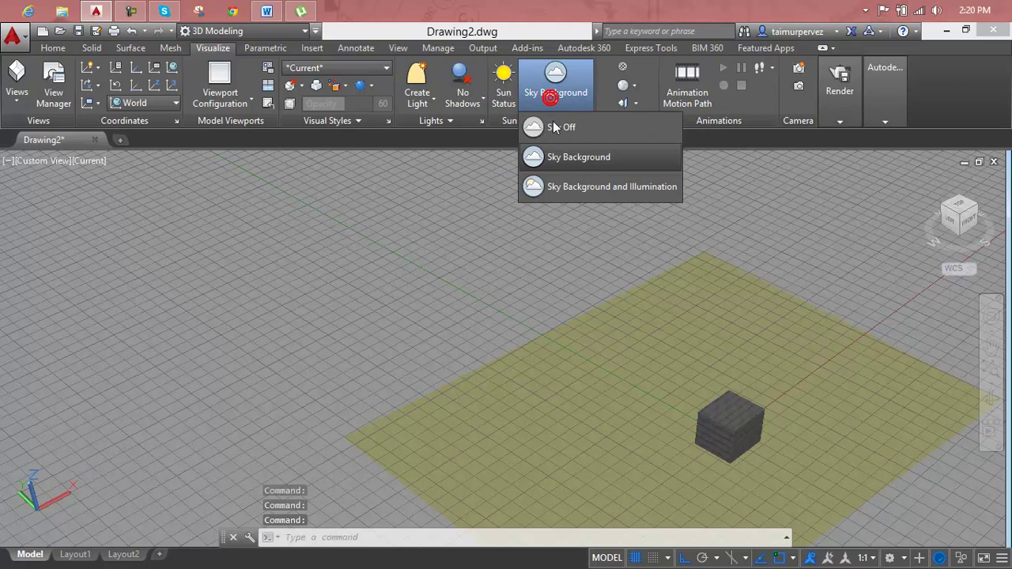
left_click(558, 193)
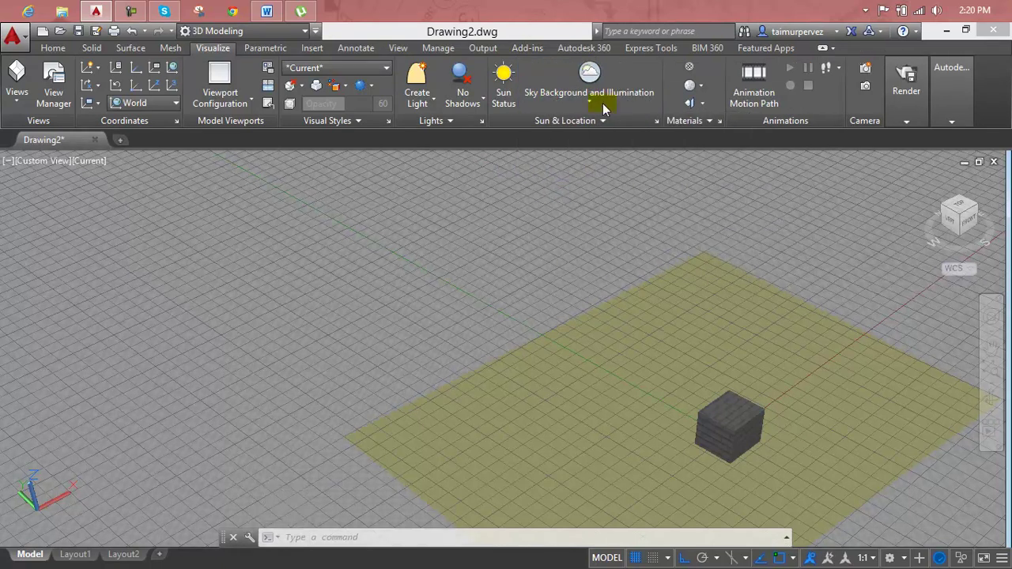
left_click(605, 98)
- Cycle through the sky background options, leaving the sky turned off
left_click(605, 126)
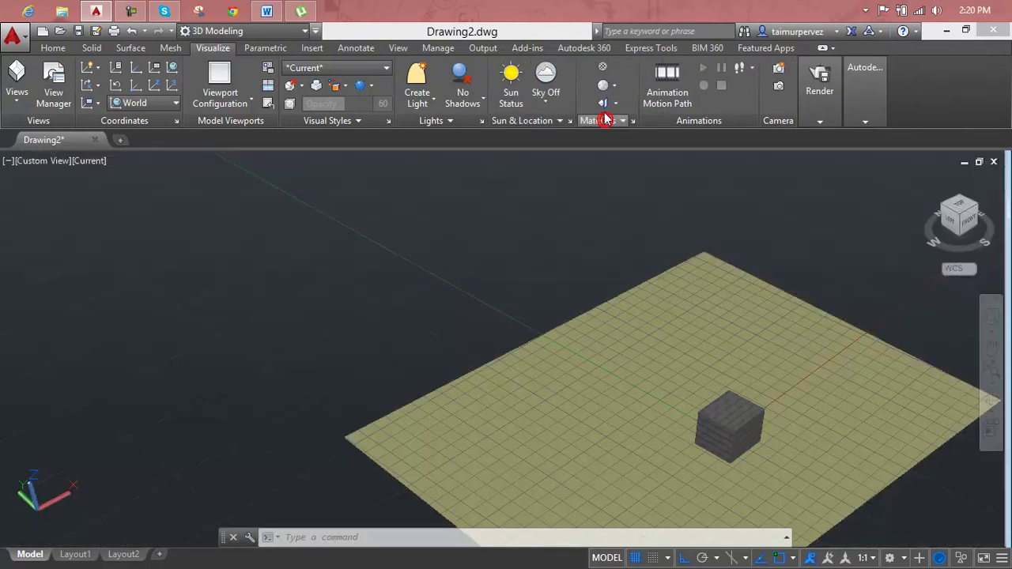
left_click(557, 100)
left_click(563, 157)
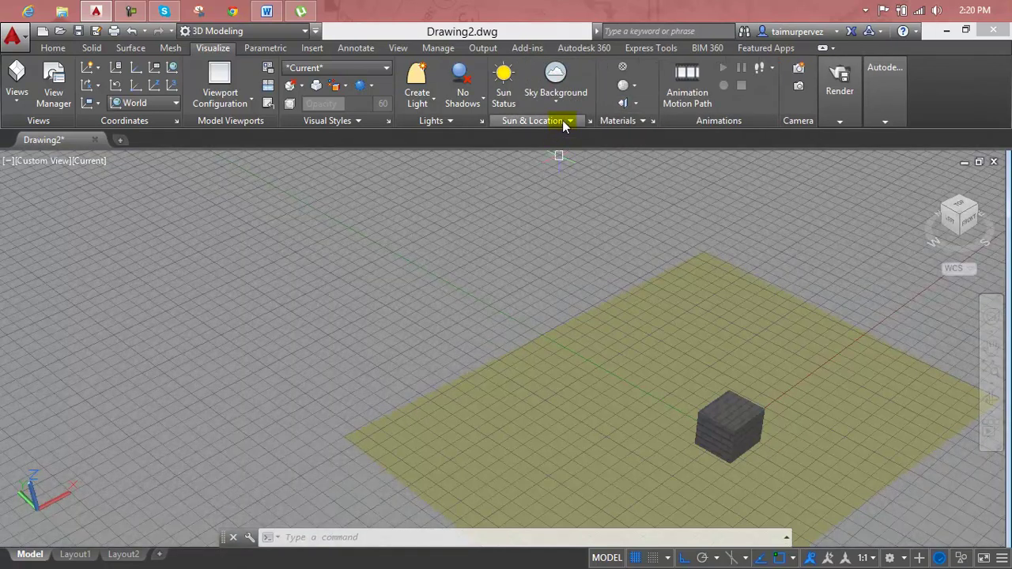
left_click(562, 121)
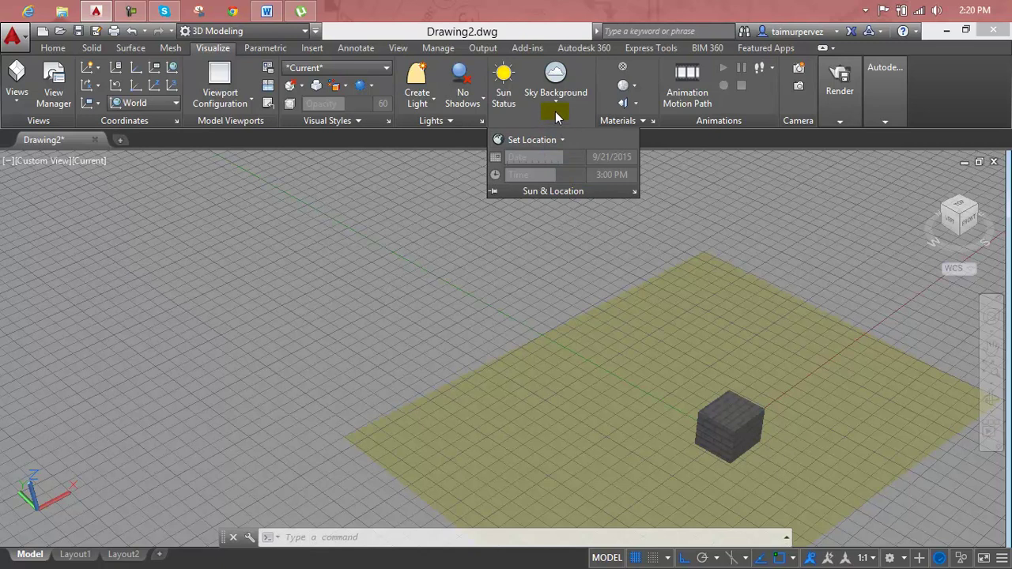
left_click(556, 102)
left_click(554, 99)
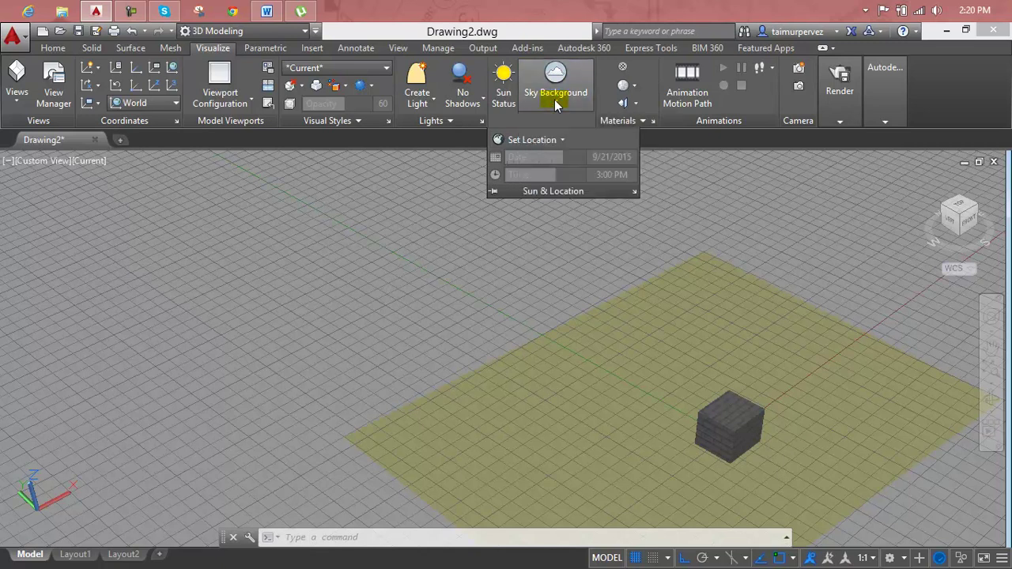
left_click(550, 99)
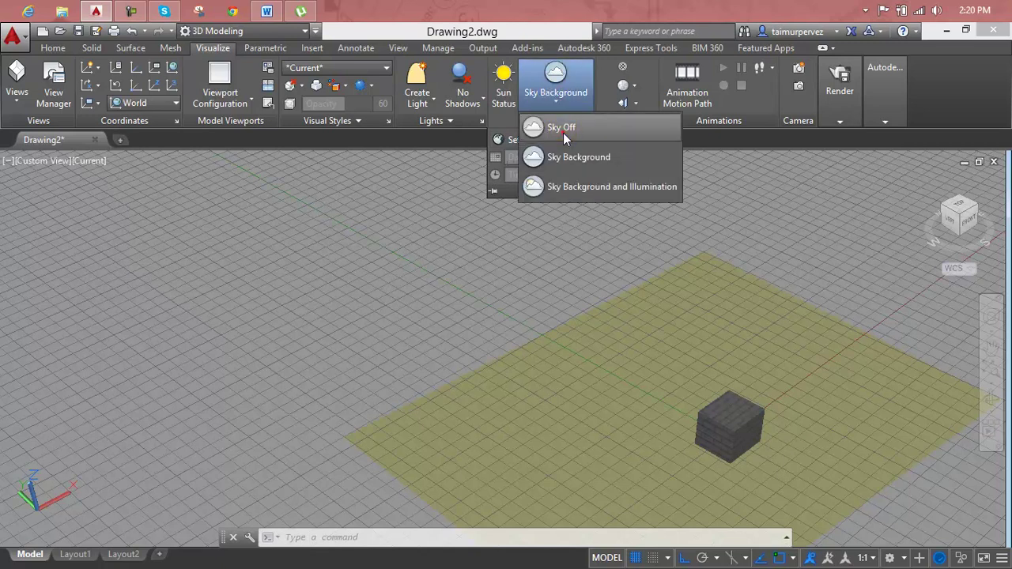
left_click(563, 130)
key("Escape")
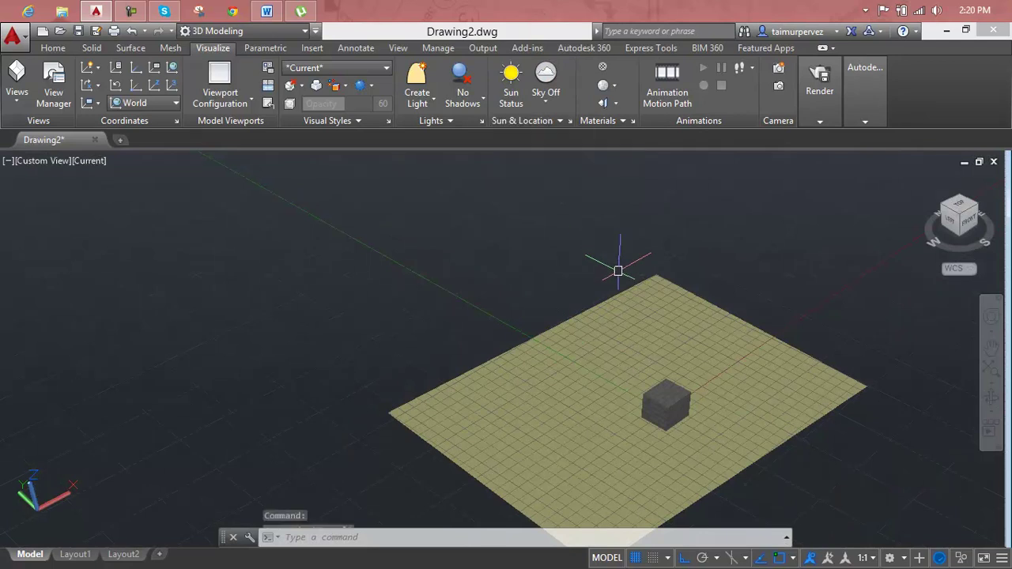
key("Escape")
key("Escape")
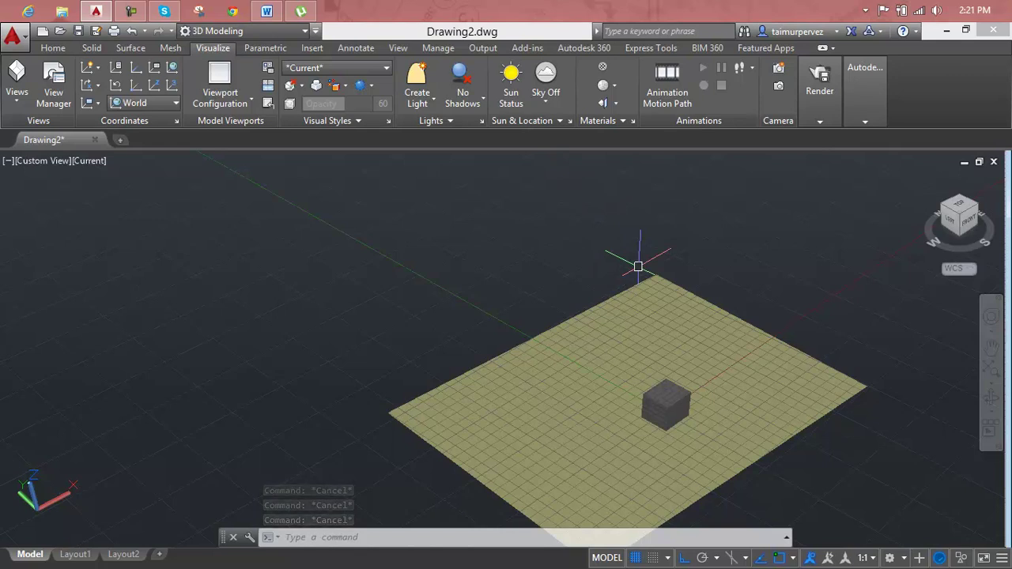
- Use the BACKGROUND command to apply a solid blue viewport background
type("BACKGROUn")
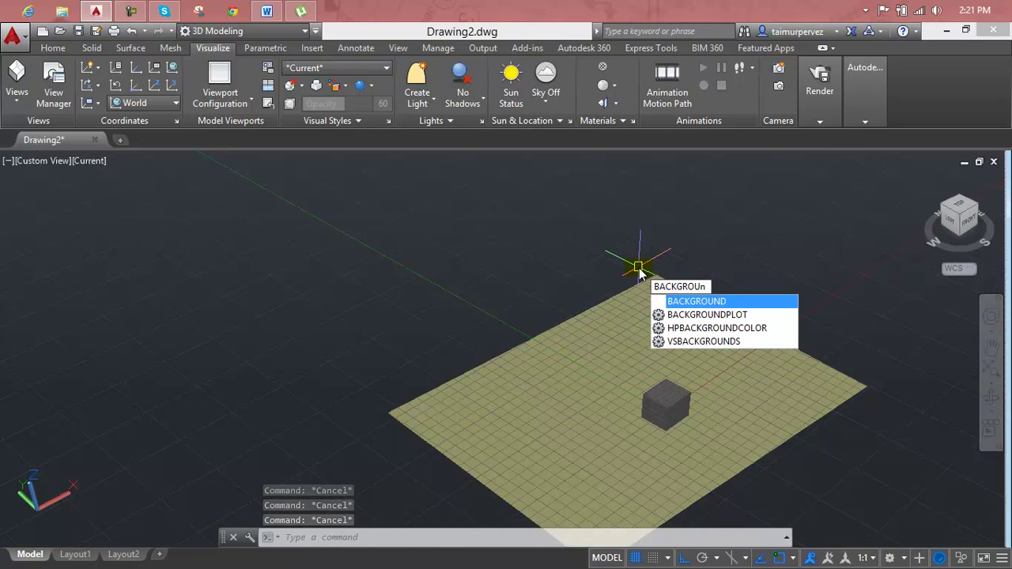
type("d")
key("Return")
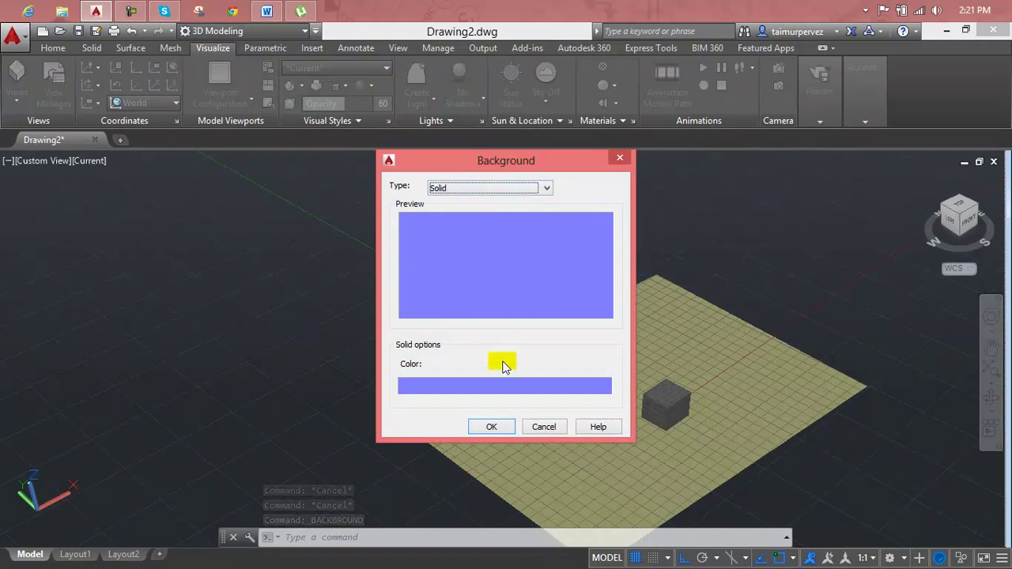
left_click(488, 424)
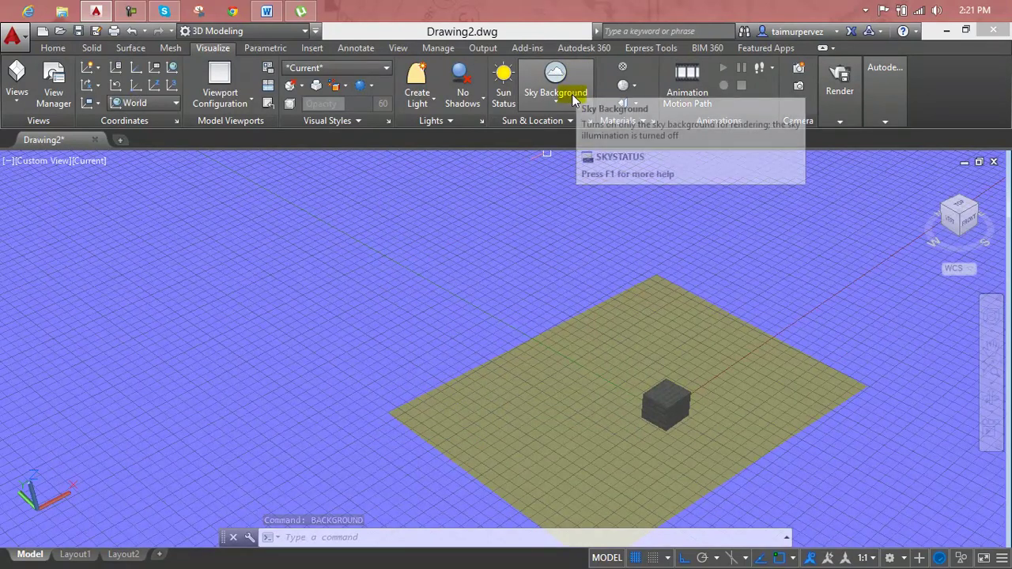
- Run BACKGROUND and change the background type from Solid to Sun & Sky
type("b")
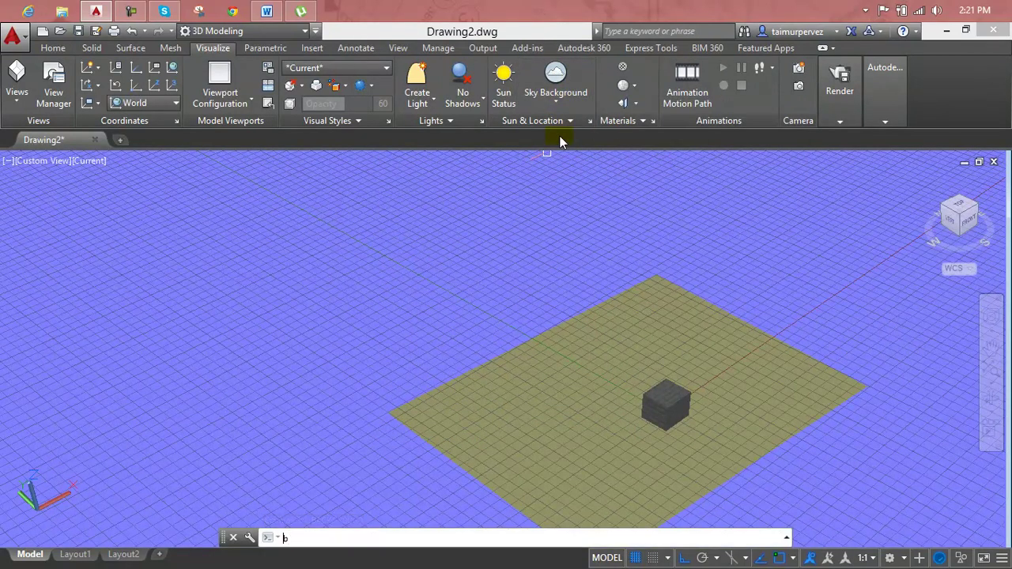
type("ackg")
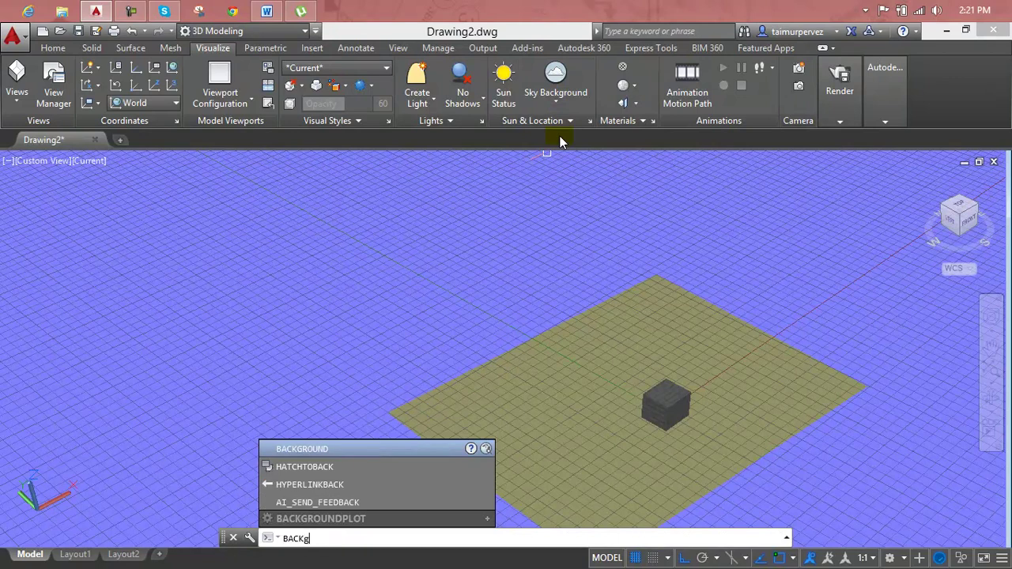
type("r")
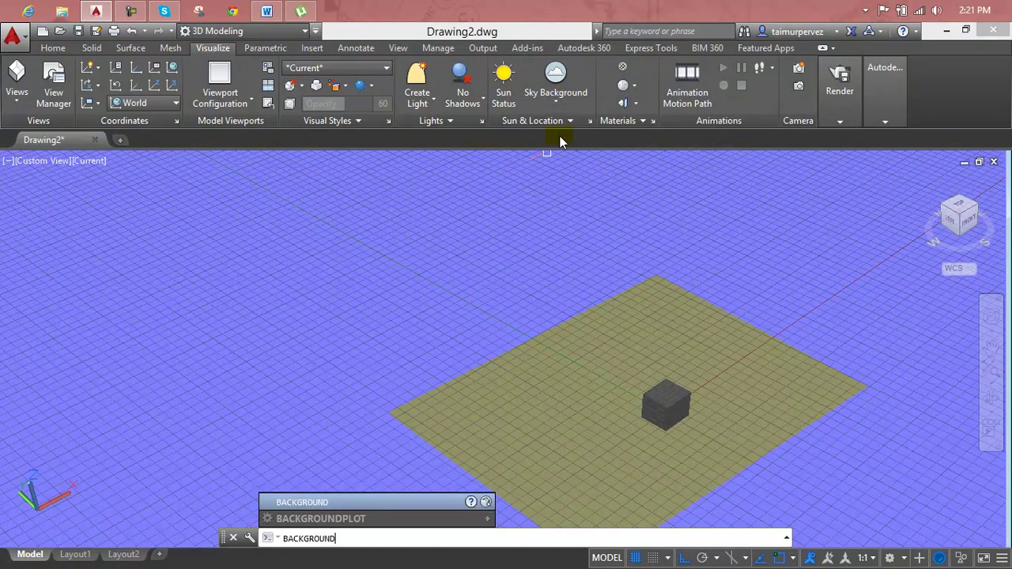
key("Return")
left_click(531, 193)
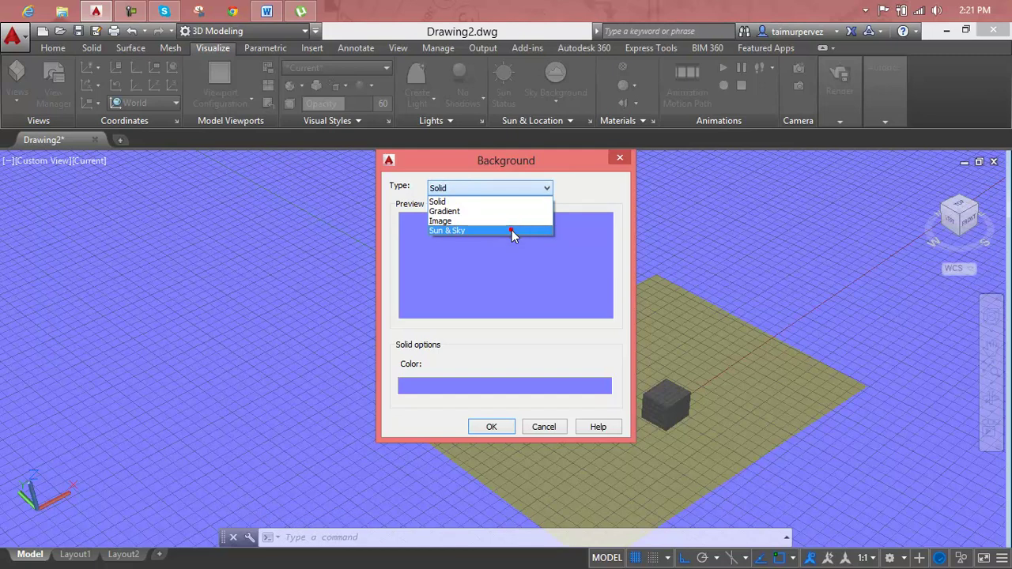
left_click(511, 231)
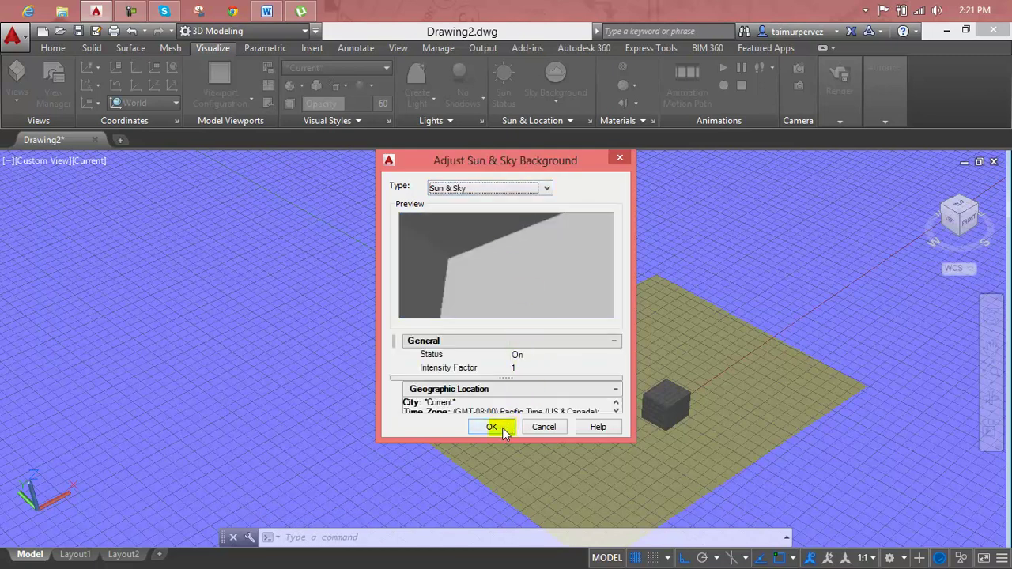
left_click(492, 426)
scroll(584, 286, "down", 3)
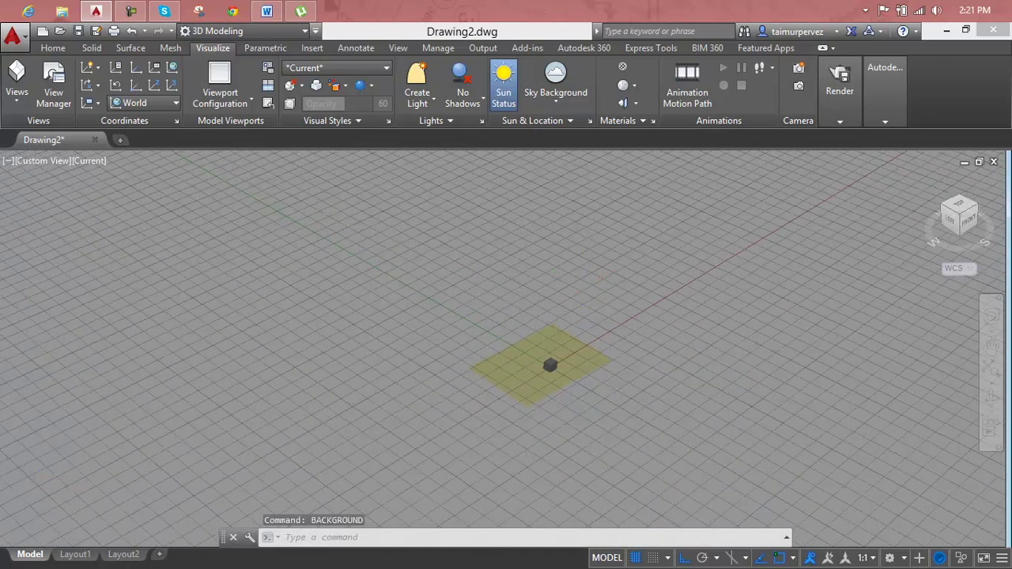
scroll(583, 286, "up", 2)
scroll(583, 286, "up", 1)
- Set the viewport background type to Image using the moon wallpaper file
key("Escape")
type("BACKGROUND")
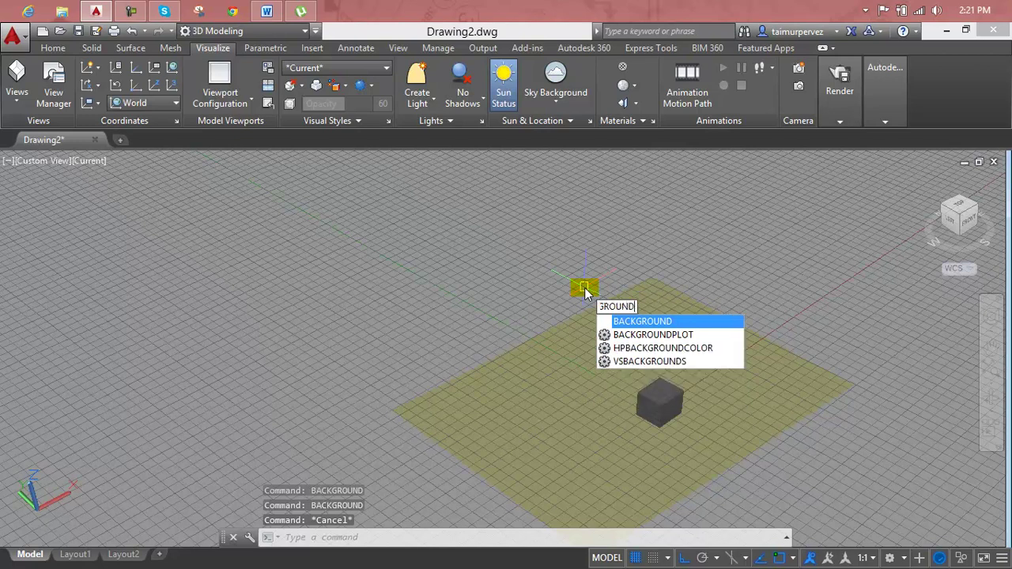
type("d")
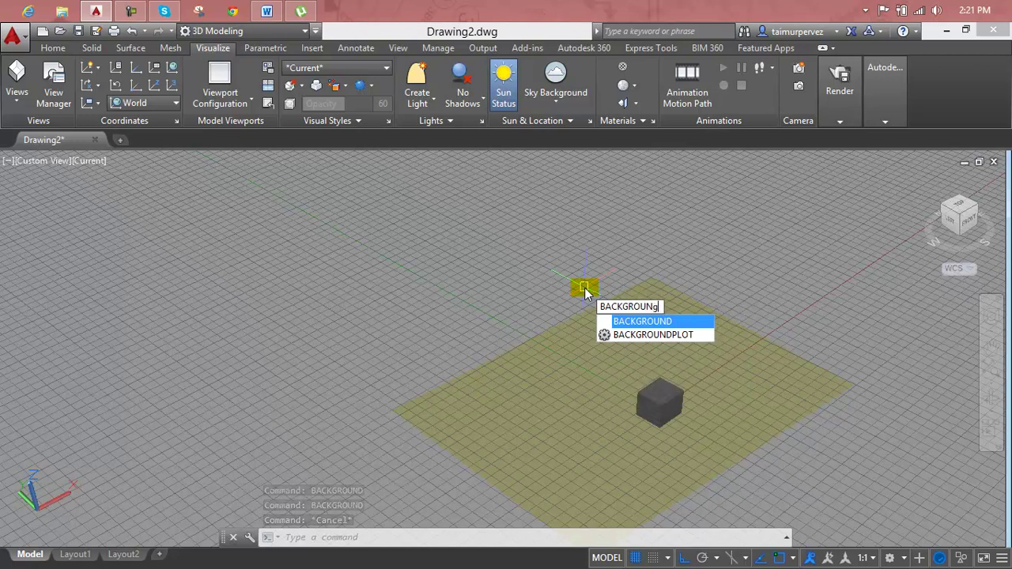
key("BackSpace")
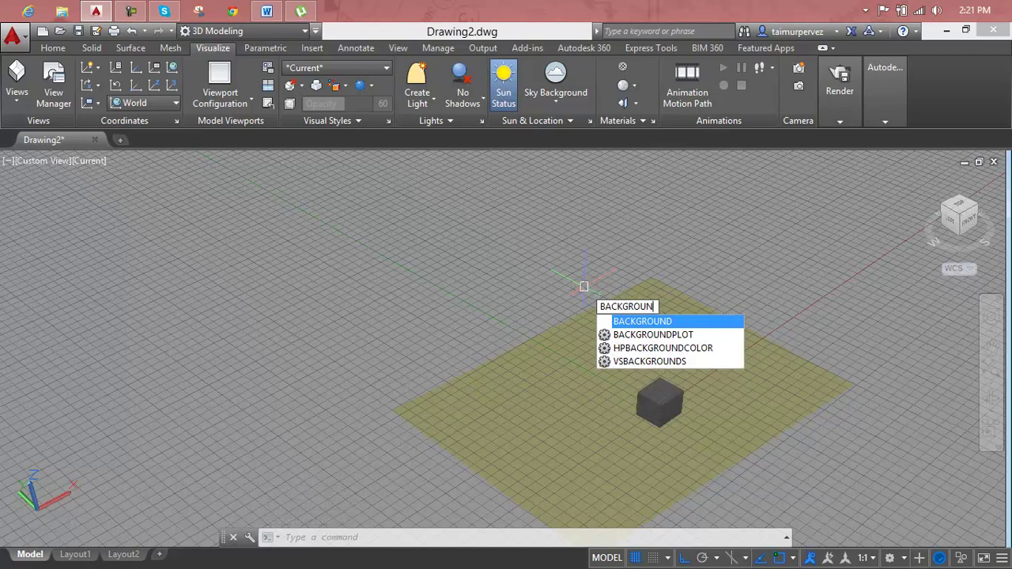
key("Return")
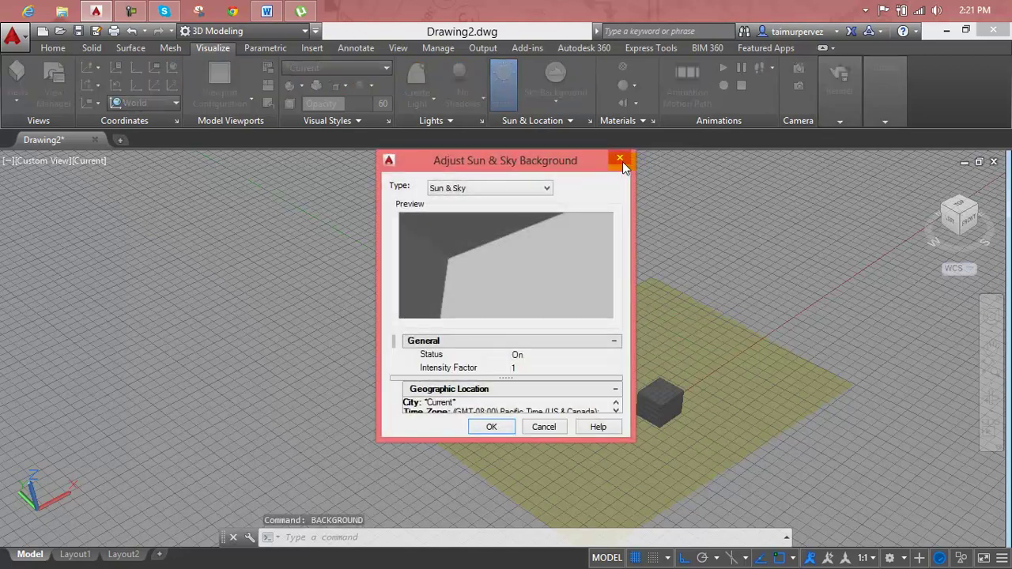
left_click(529, 187)
left_click(524, 221)
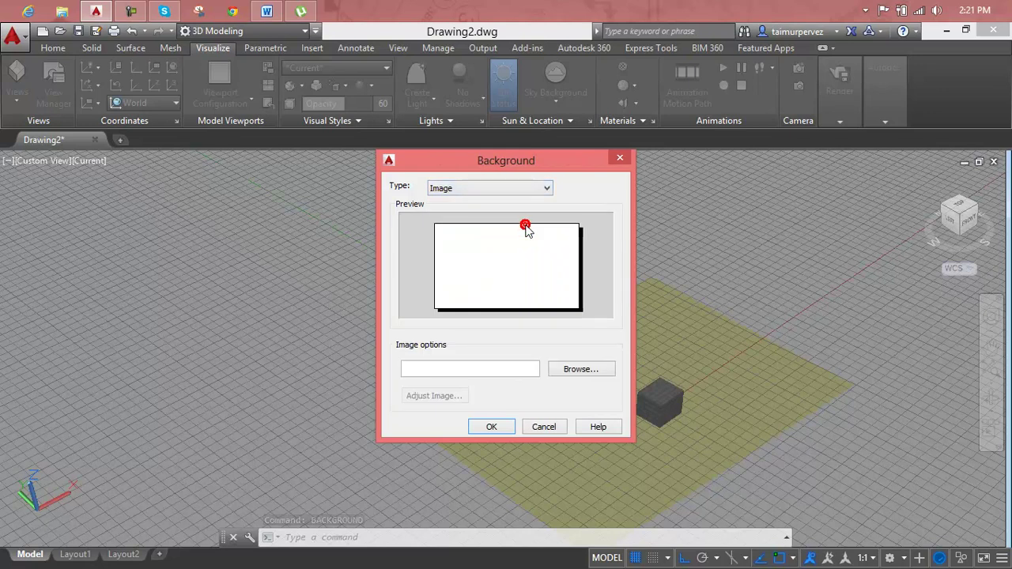
left_click(558, 369)
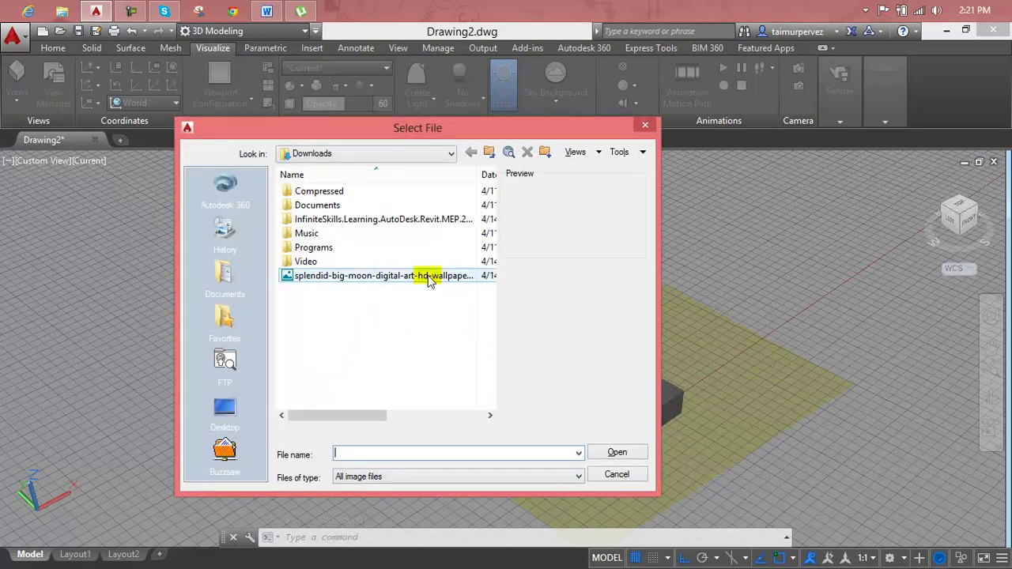
left_click(425, 275)
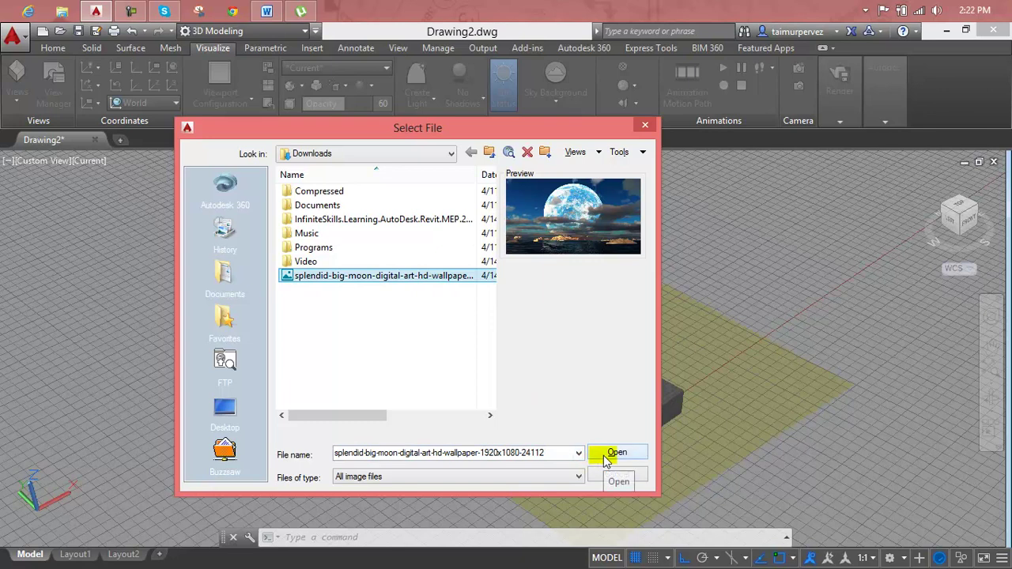
left_click(606, 457)
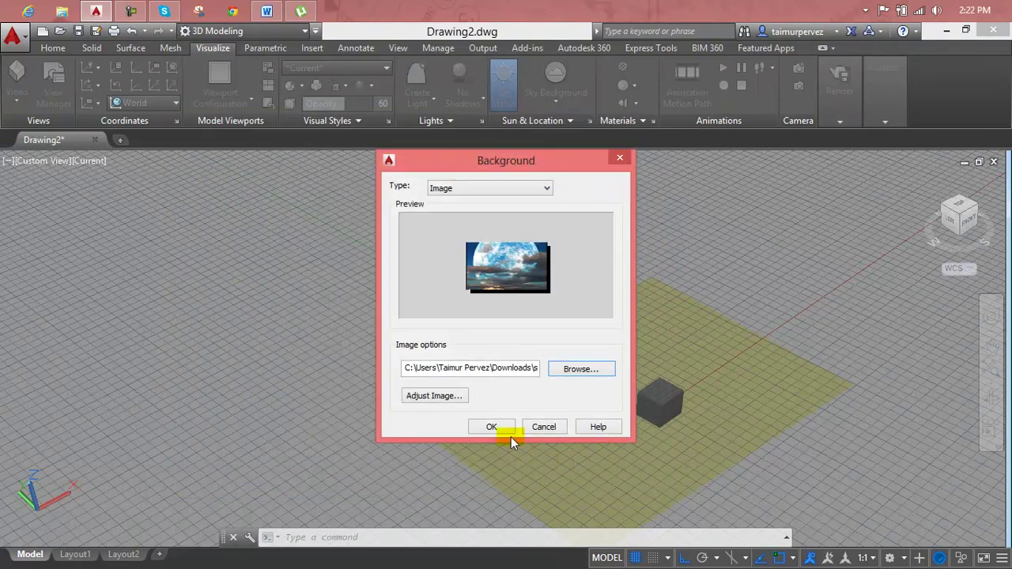
left_click(503, 429)
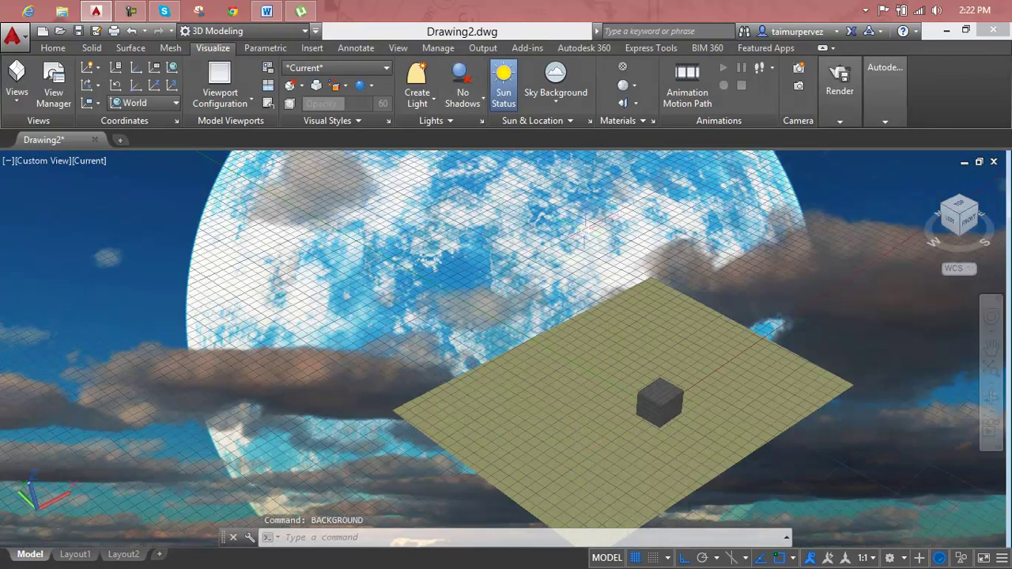
- Orbit around the cube and set the sky to Sky Off for a plain grey viewport
middle_click_drag(586, 229, 545, 274, "shift")
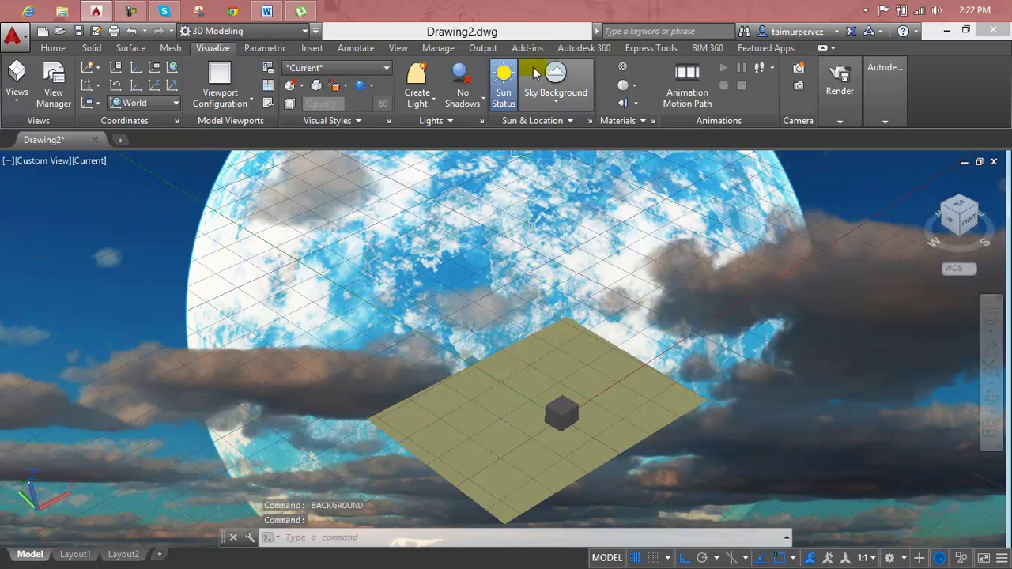
left_click(553, 103)
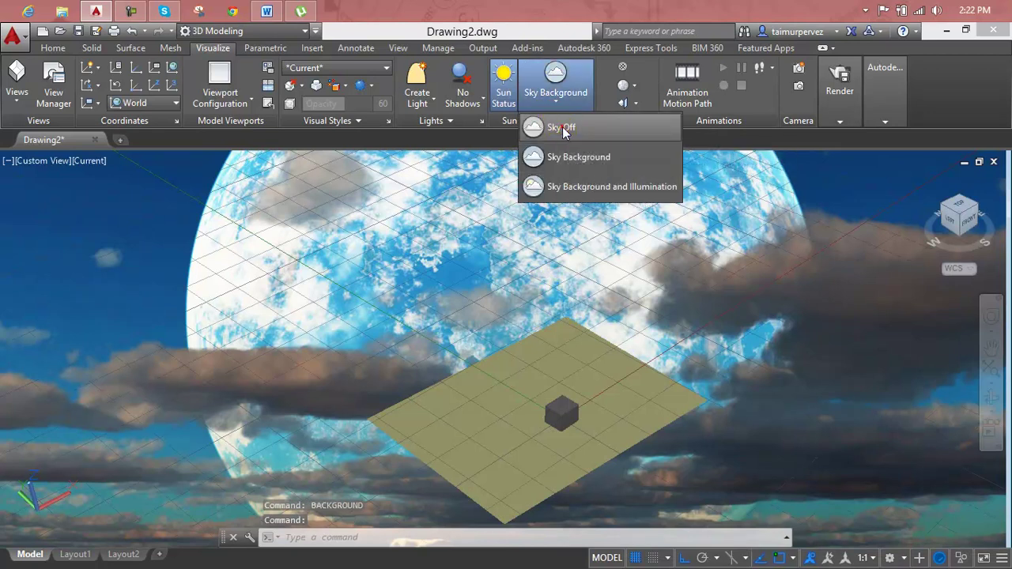
left_click(562, 127)
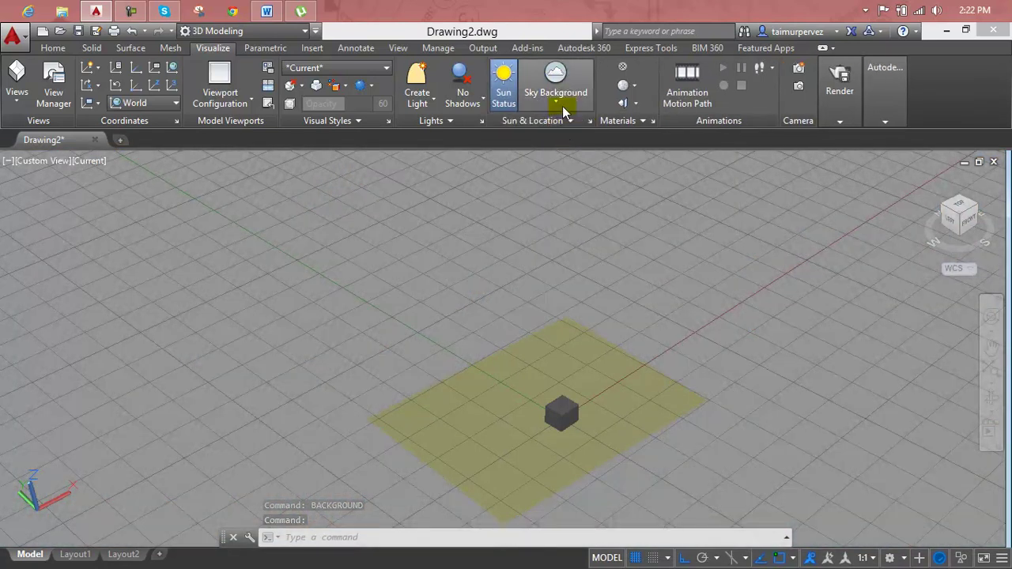
scroll(601, 208, "down", 3)
middle_click_drag(601, 208, 521, 243, "shift")
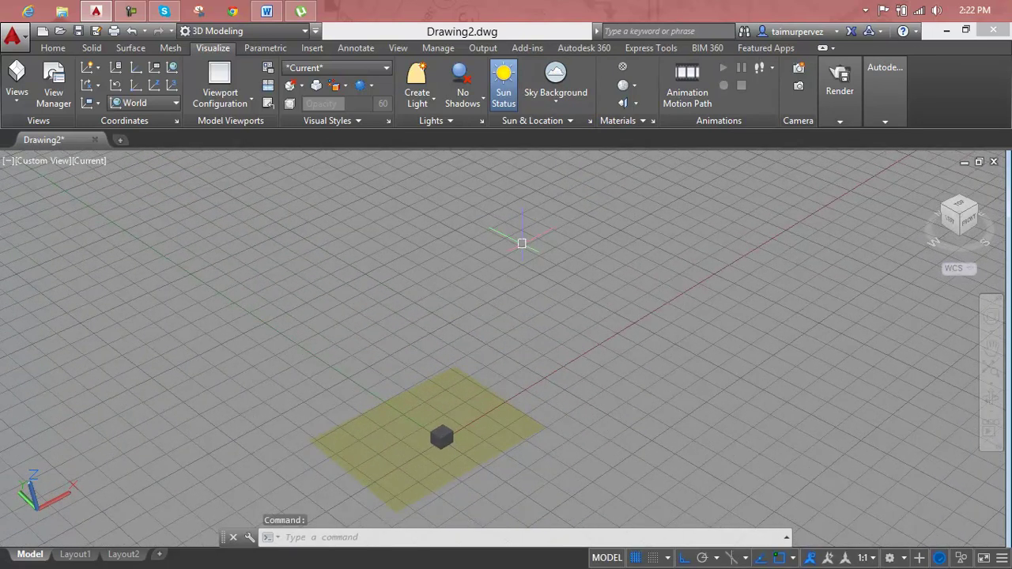
- Run BACKGROUND, choose Solid type, and drag luminance to 0 for a black (0,0,0) colour
type("BACKGROu")
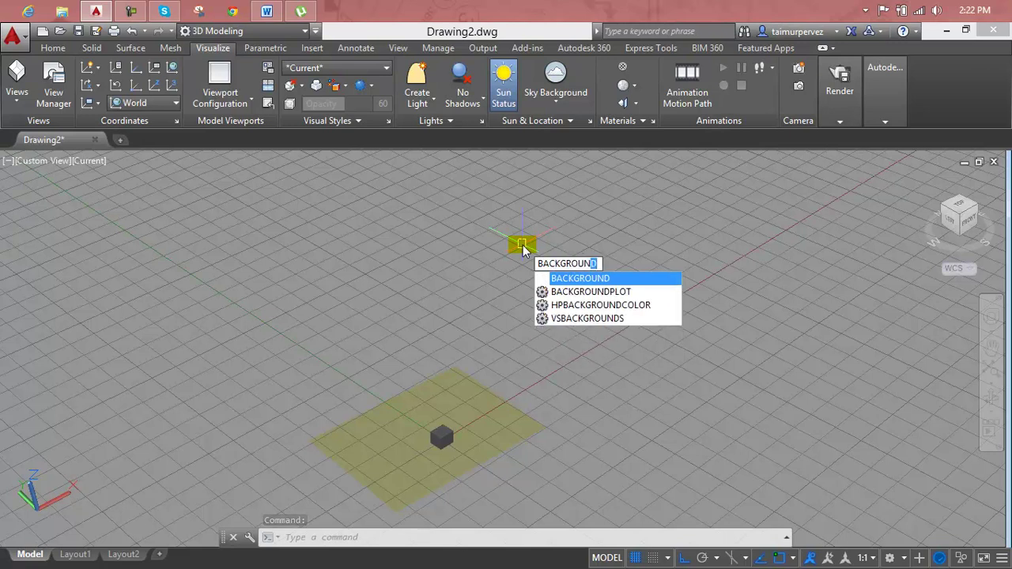
key("Return")
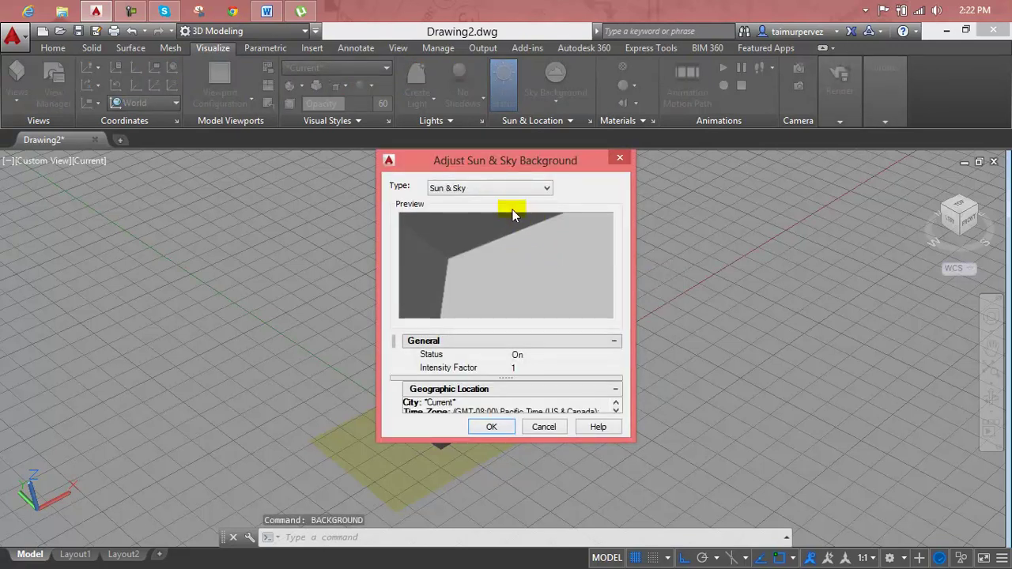
left_click(520, 190)
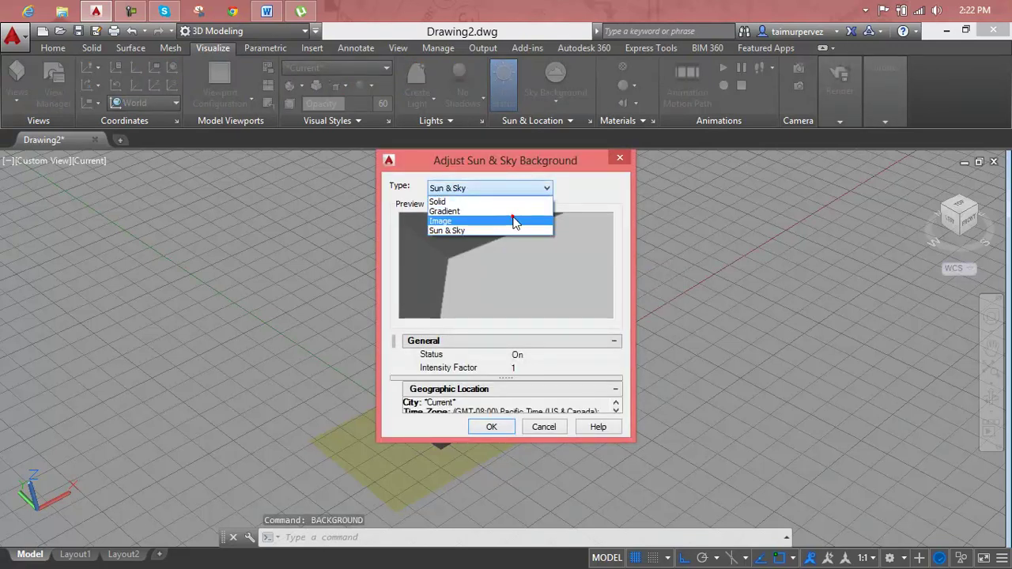
left_click(515, 219)
left_click(531, 194)
left_click(526, 200)
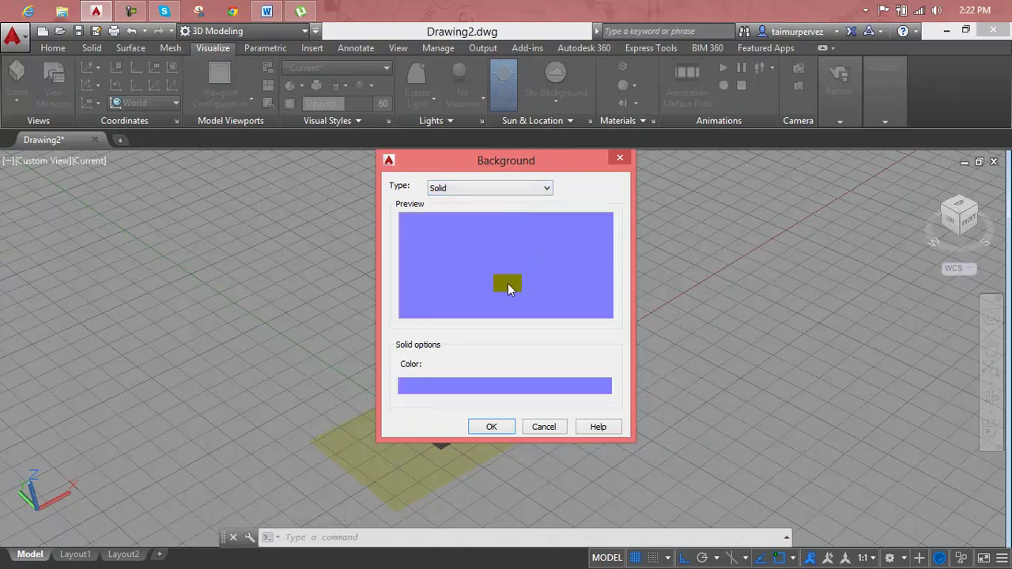
left_click(486, 379)
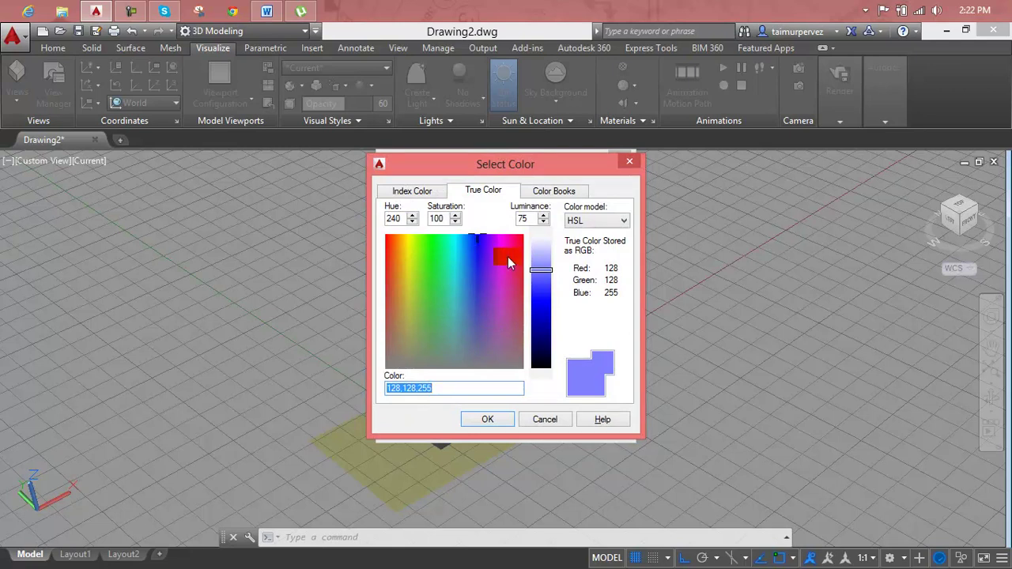
left_click(536, 272)
left_click_drag(536, 272, 557, 399)
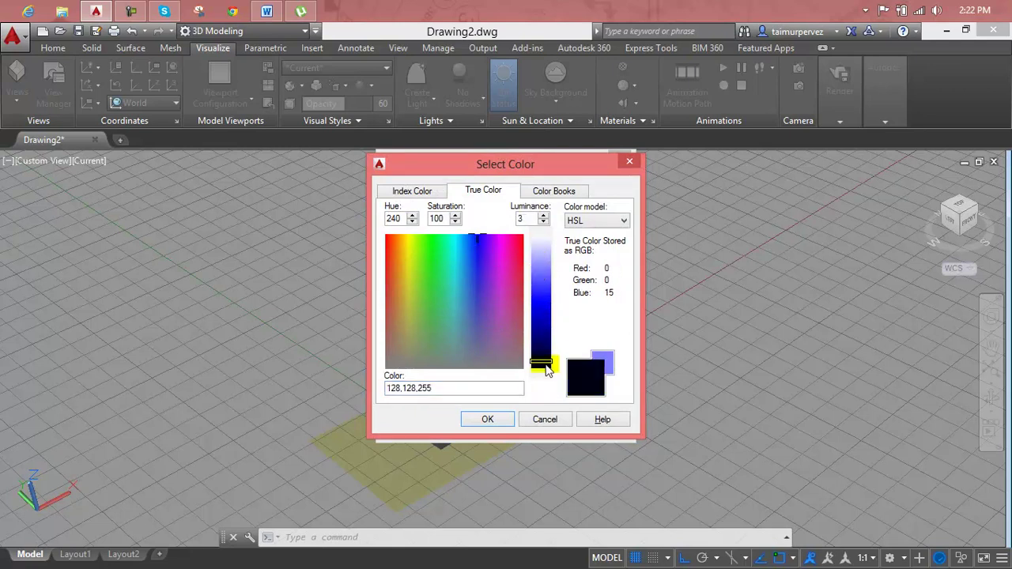
left_click(499, 419)
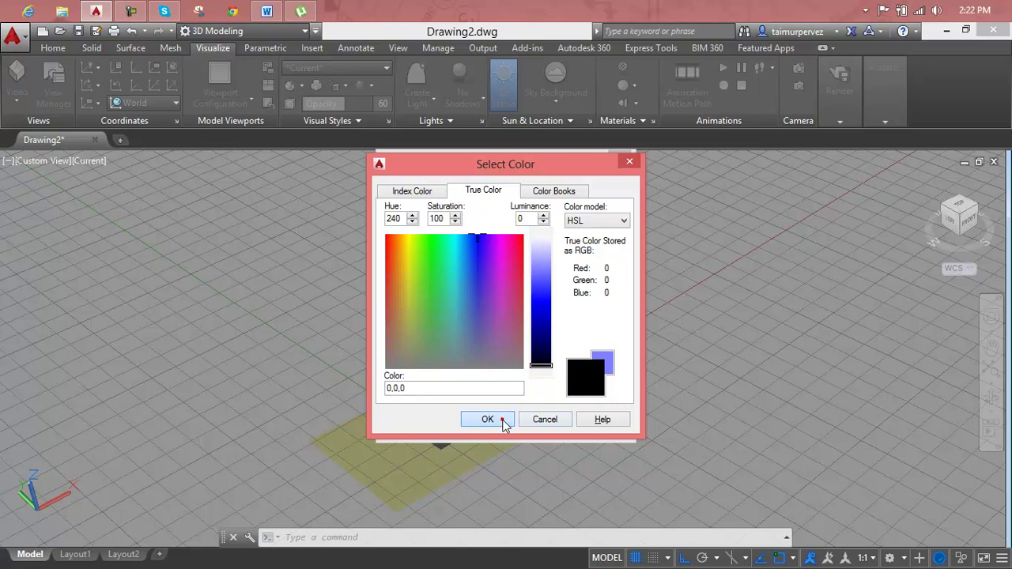
left_click(491, 427)
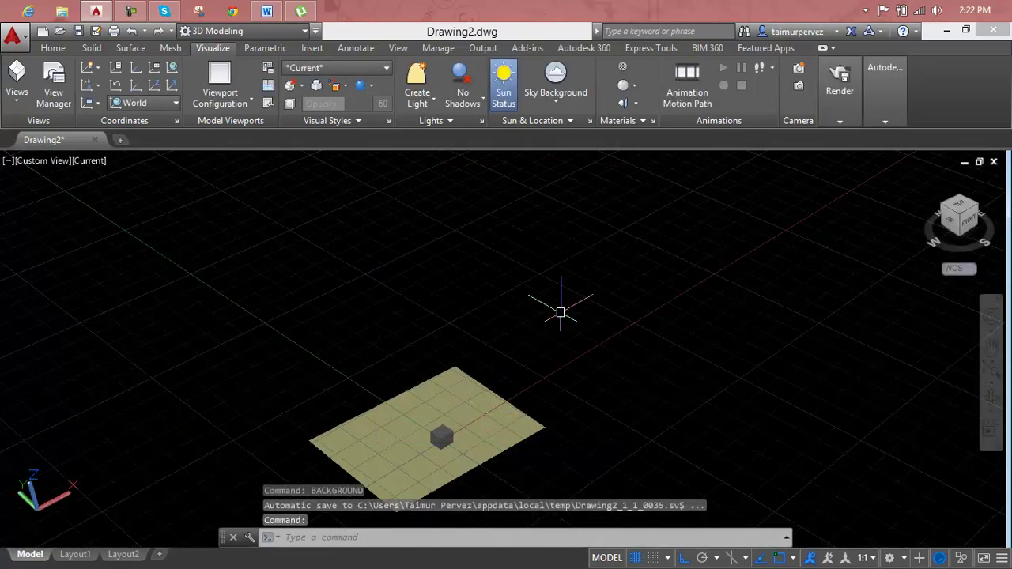
- Orbit down to a low angle, apply Sky Background and Illumination, then choose Sky Off
key("Escape")
key("Escape")
mouse_move(517, 406)
middle_mouse_down("shift")
mouse_move(578, 300)
mouse_move(574, 333)
mouse_move(562, 312)
middle_mouse_up("shift")
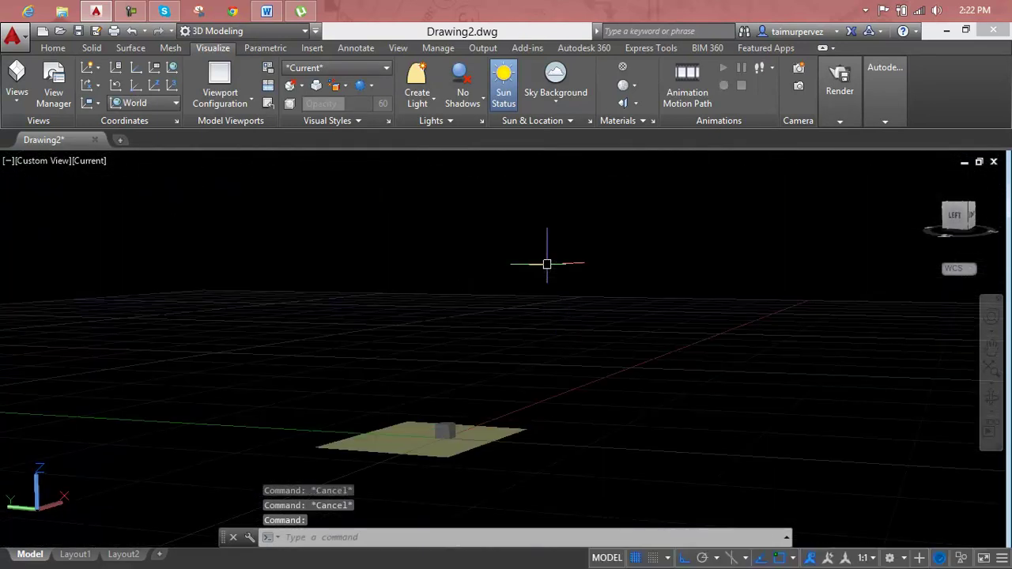
left_click(557, 111)
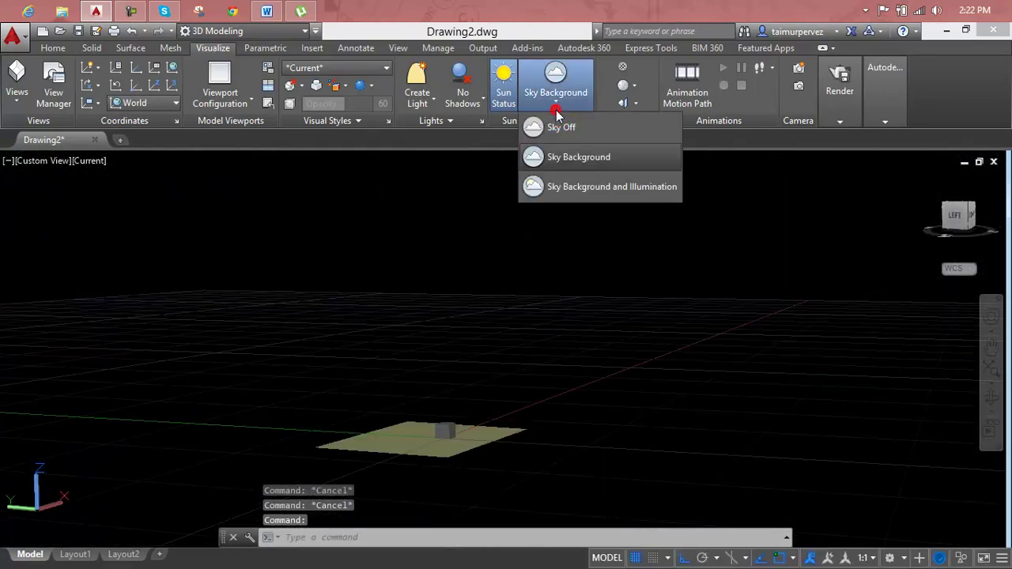
left_click(557, 164)
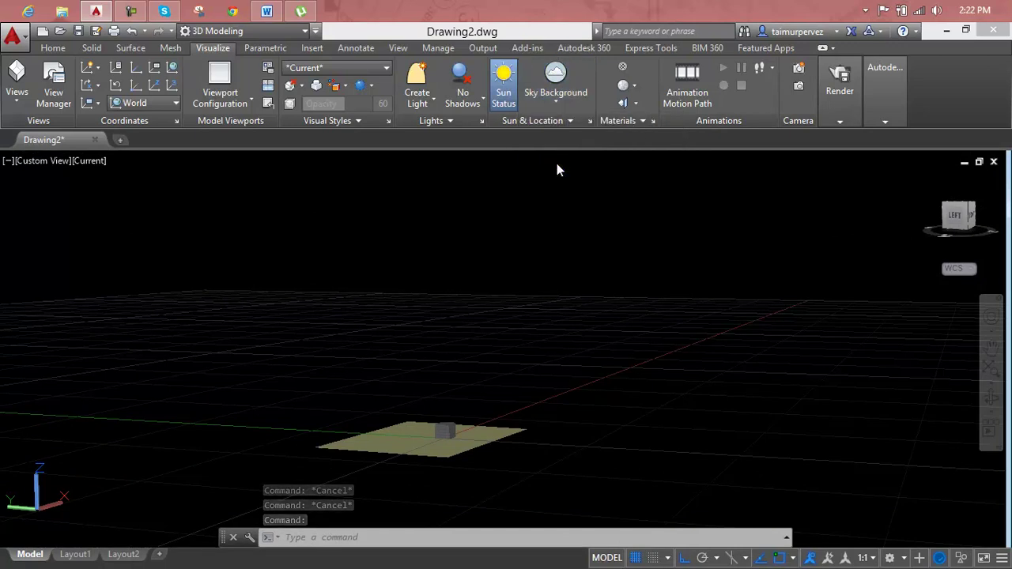
left_click(555, 108)
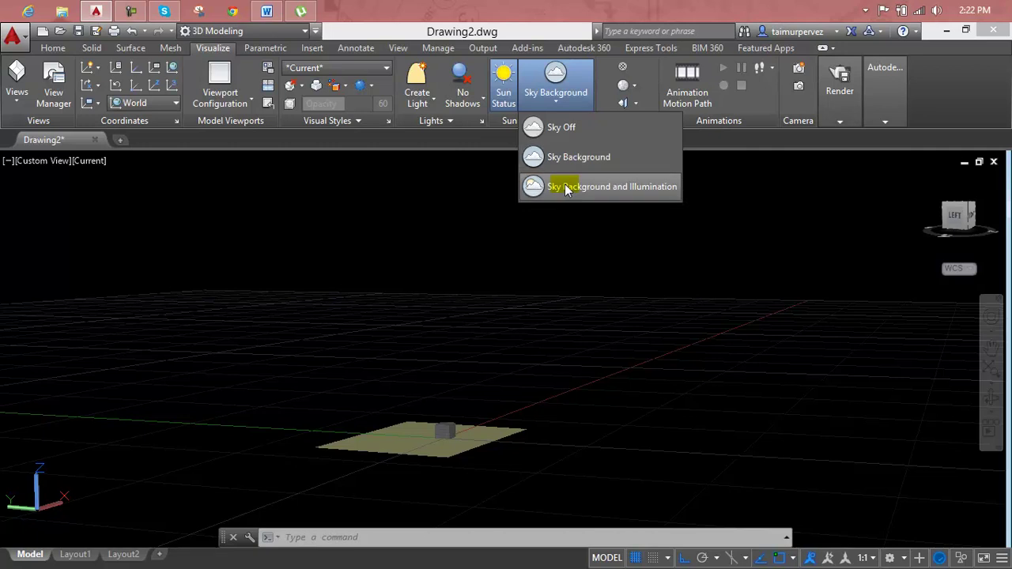
left_click(561, 187)
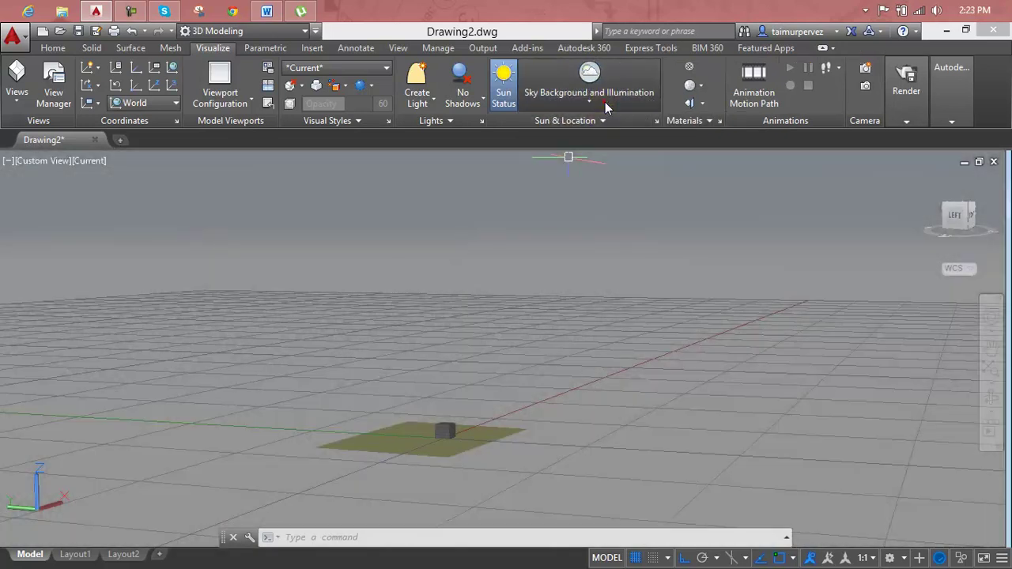
left_click(603, 102)
left_click(604, 131)
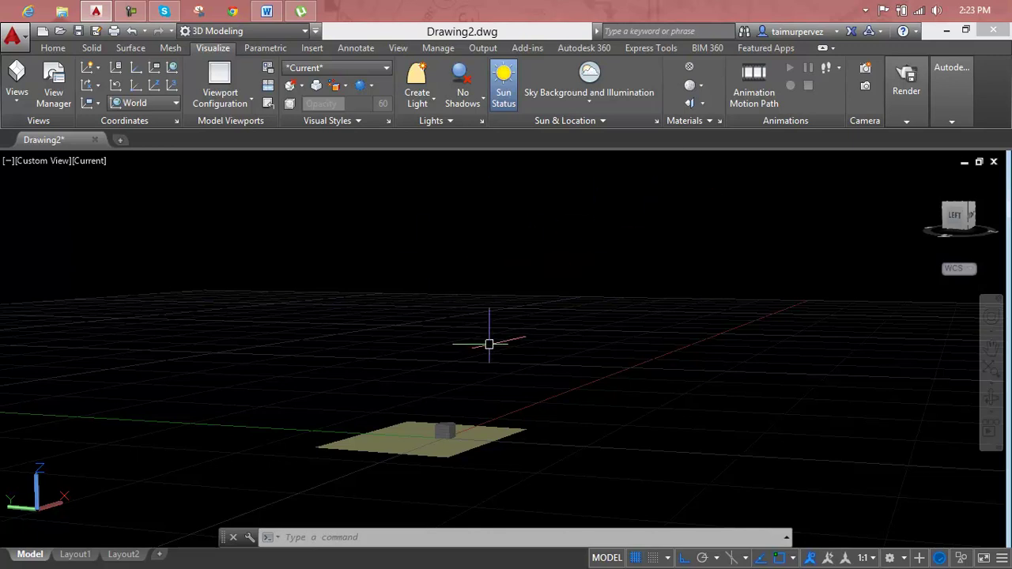
- Close Drawing2.dwg, discard its changes, and choose Start Drawing on the New Tab page
left_click(992, 162)
left_click(527, 344)
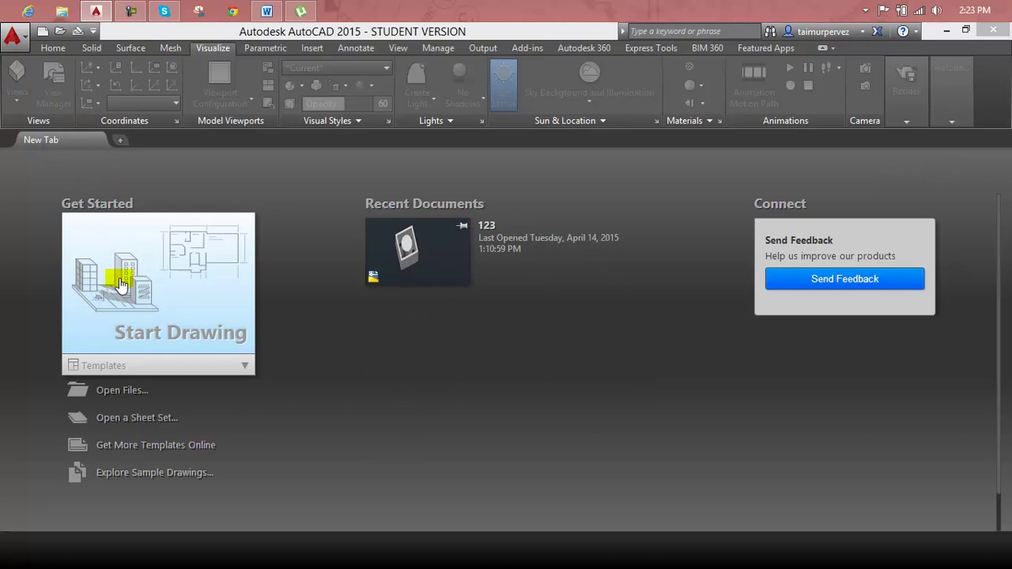
left_click(121, 284)
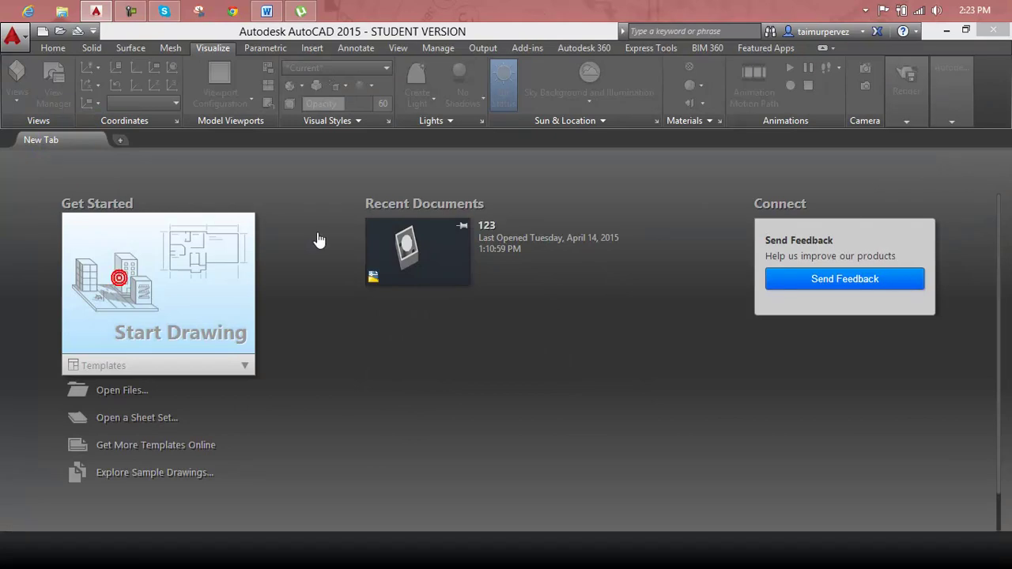